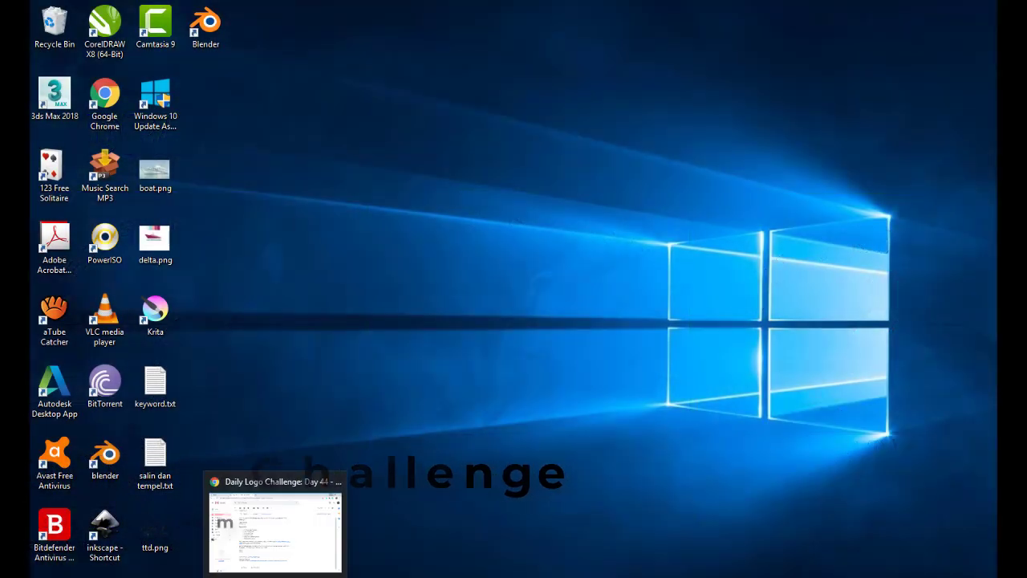
Search Google for 'food truck logo'.
{"action": "scroll", "coordinate": [357, 238], "scroll_direction": "up", "scroll_amount": 1}
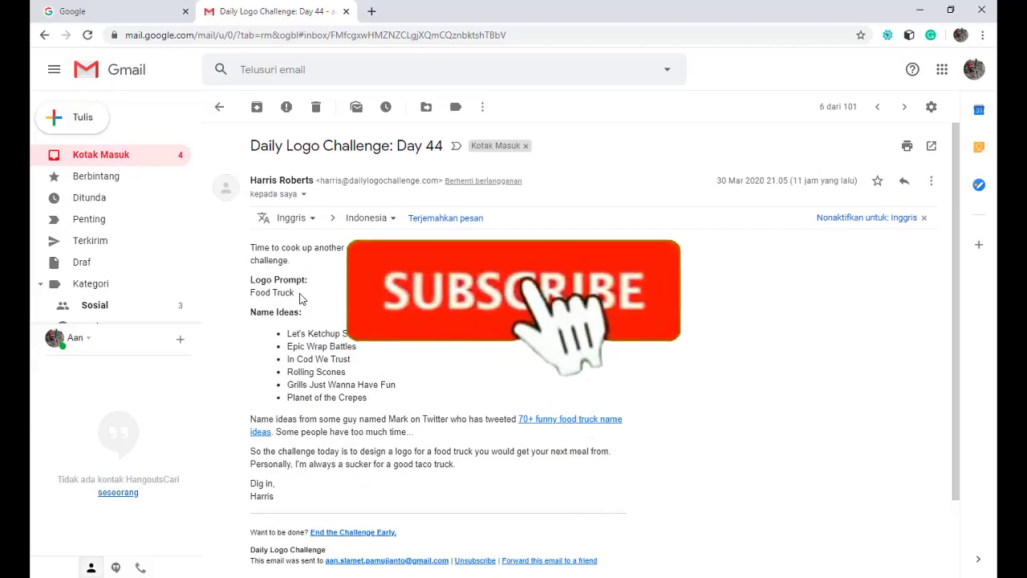
{"action": "left_click", "coordinate": [145, 11]}
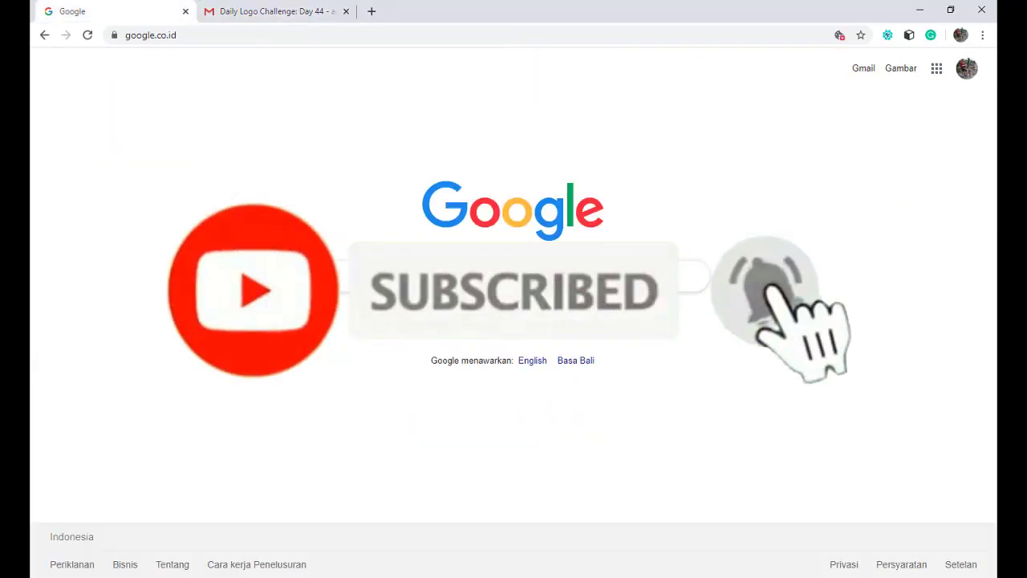
{"action": "right_click", "coordinate": [376, 337]}
{"action": "left_click", "coordinate": [405, 358]}
{"action": "type", "text": "logo"}
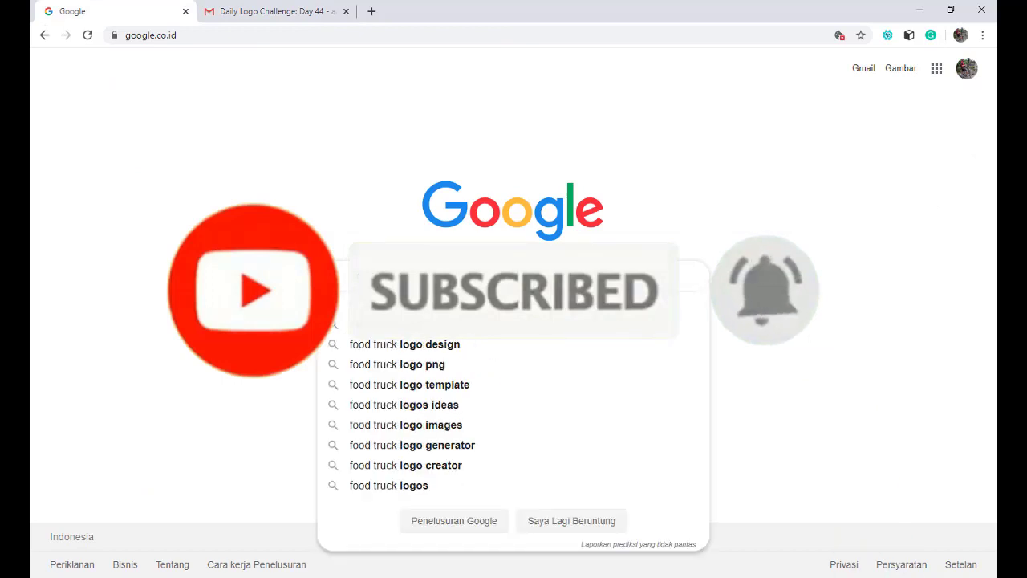
{"action": "key", "text": "Return"}
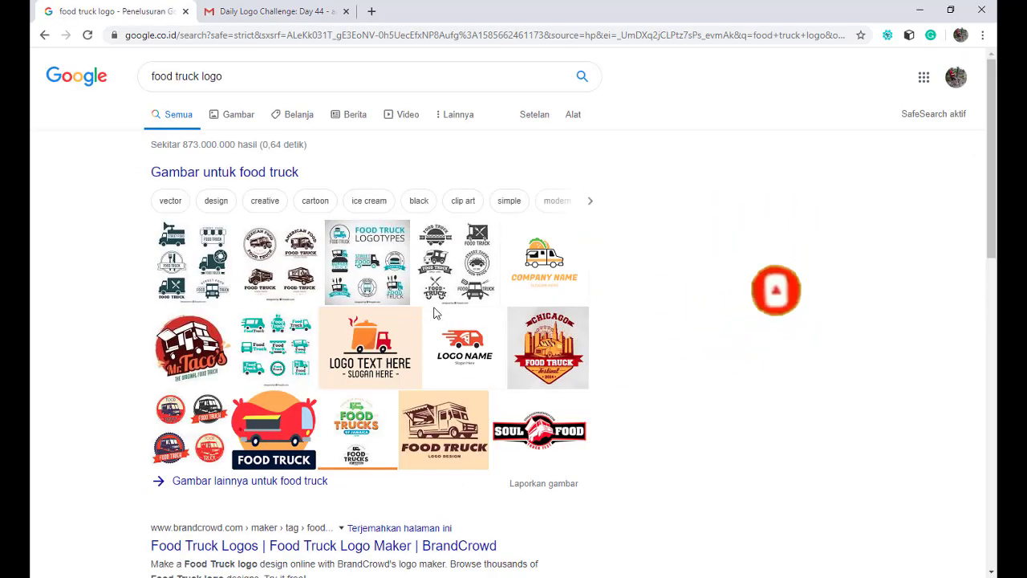
Browse the food truck logo image results, then return to the challenge email.
{"action": "left_click", "coordinate": [277, 173]}
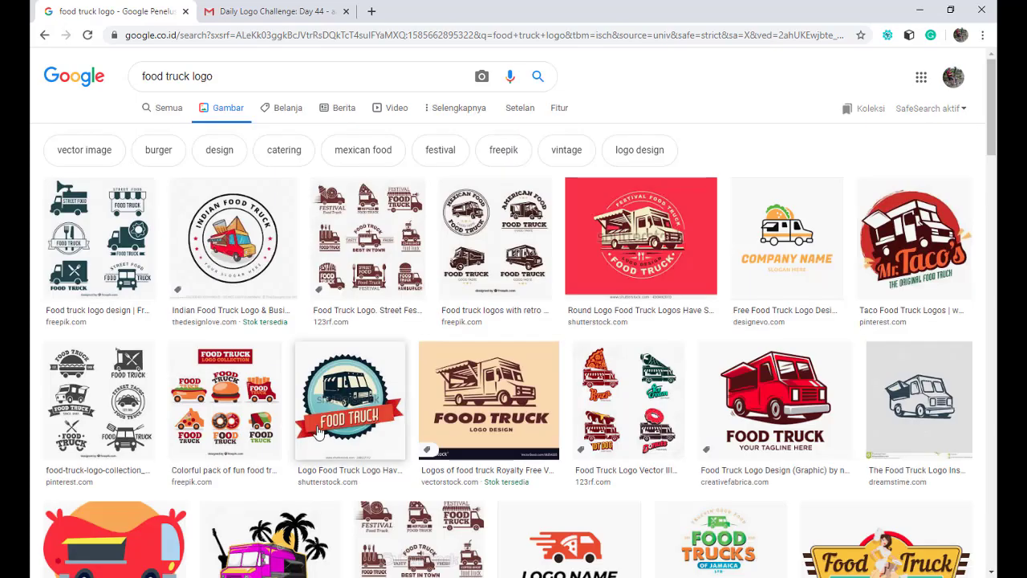
{"action": "scroll", "coordinate": [462, 402], "scroll_direction": "down", "scroll_amount": 1}
{"action": "scroll", "coordinate": [464, 405], "scroll_direction": "down", "scroll_amount": 2}
{"action": "scroll", "coordinate": [465, 406], "scroll_direction": "up", "scroll_amount": 3}
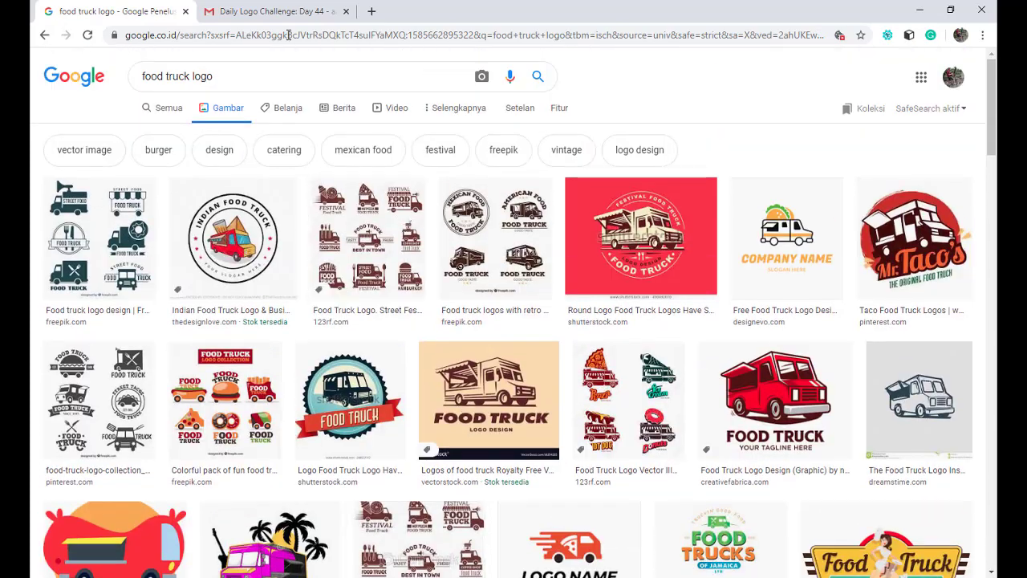
{"action": "key", "text": "ctrl+Tab"}
Search Google Images for 'Let's Ketchup Sometime' logos and browse the results.
{"action": "right_click", "coordinate": [289, 334]}
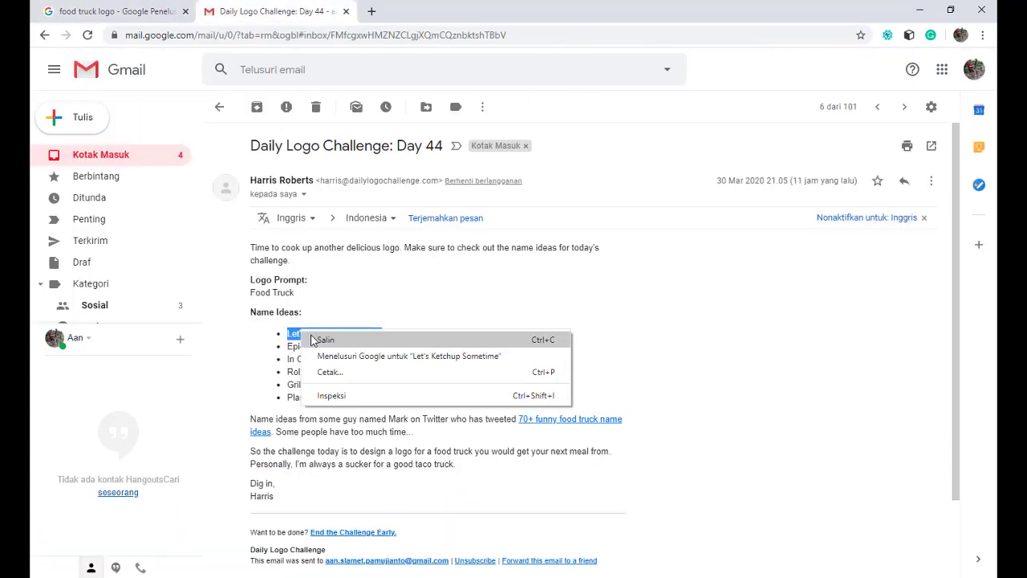
{"action": "left_click", "coordinate": [309, 342]}
{"action": "left_click", "coordinate": [156, 10]}
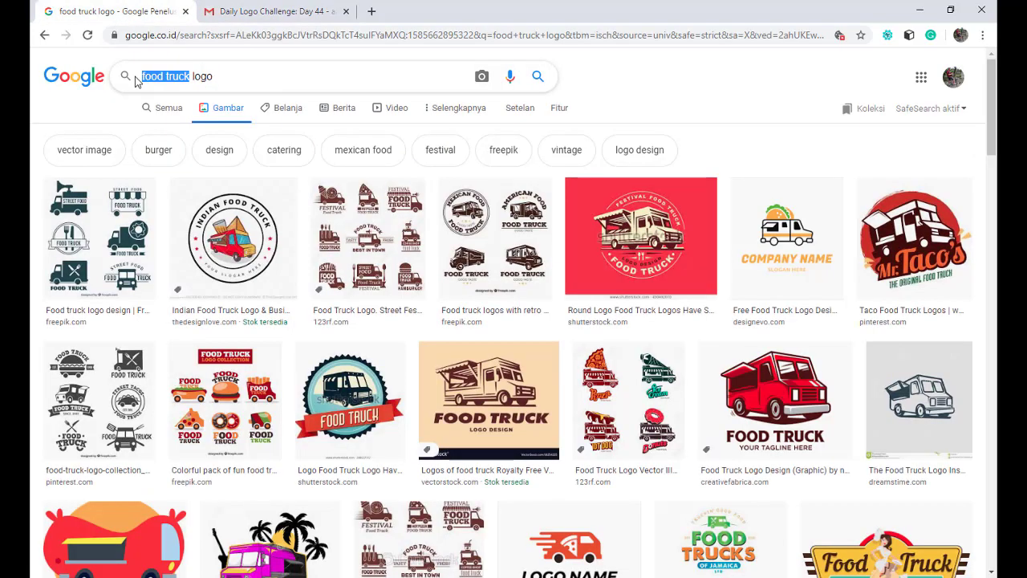
{"action": "key", "text": "Return"}
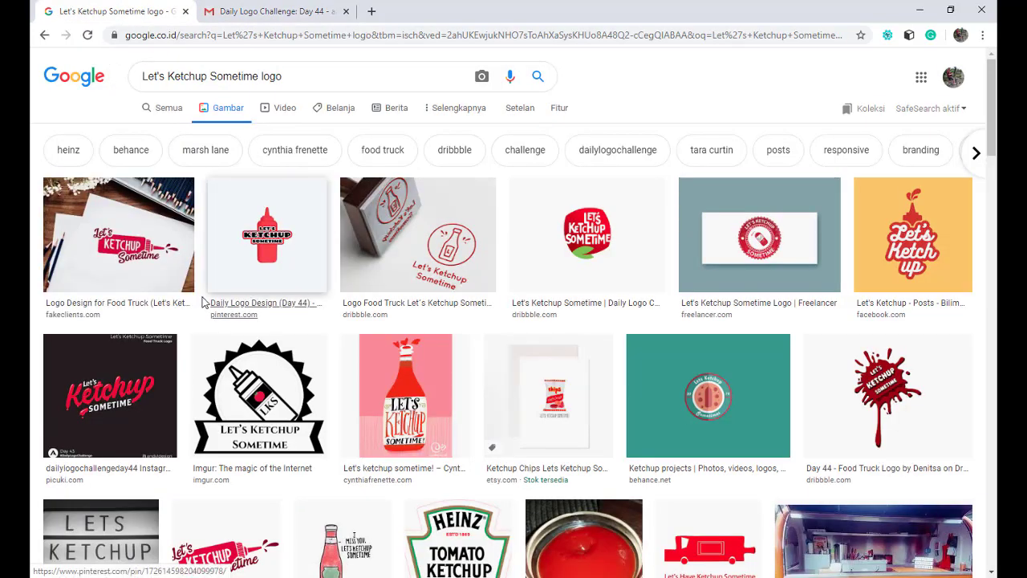
{"action": "scroll", "coordinate": [778, 299], "scroll_direction": "down", "scroll_amount": 1}
{"action": "scroll", "coordinate": [778, 299], "scroll_direction": "down", "scroll_amount": 3}
{"action": "scroll", "coordinate": [779, 299], "scroll_direction": "down", "scroll_amount": 2}
{"action": "scroll", "coordinate": [779, 300], "scroll_direction": "down", "scroll_amount": 2}
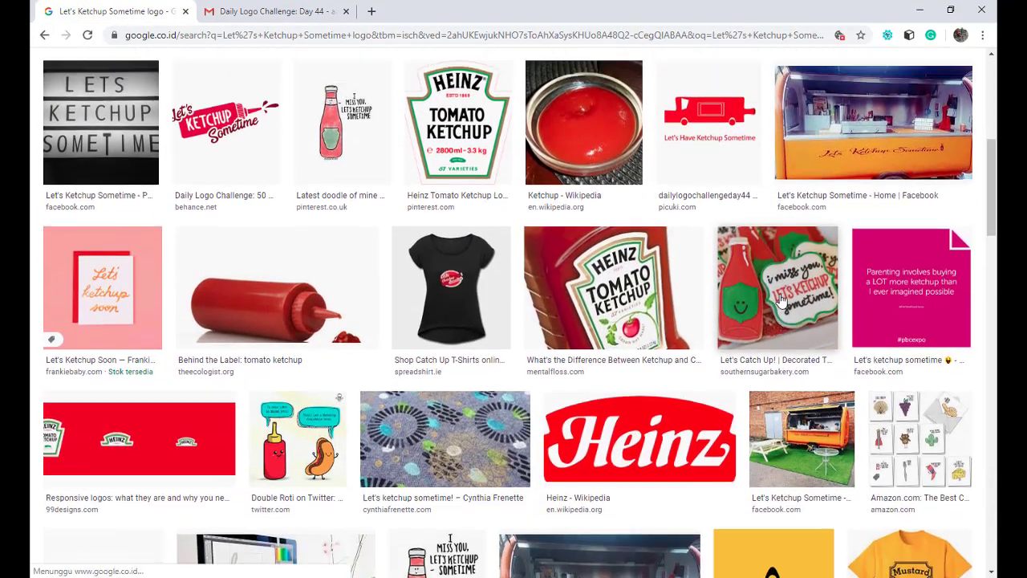
{"action": "scroll", "coordinate": [779, 299], "scroll_direction": "up", "scroll_amount": 7}
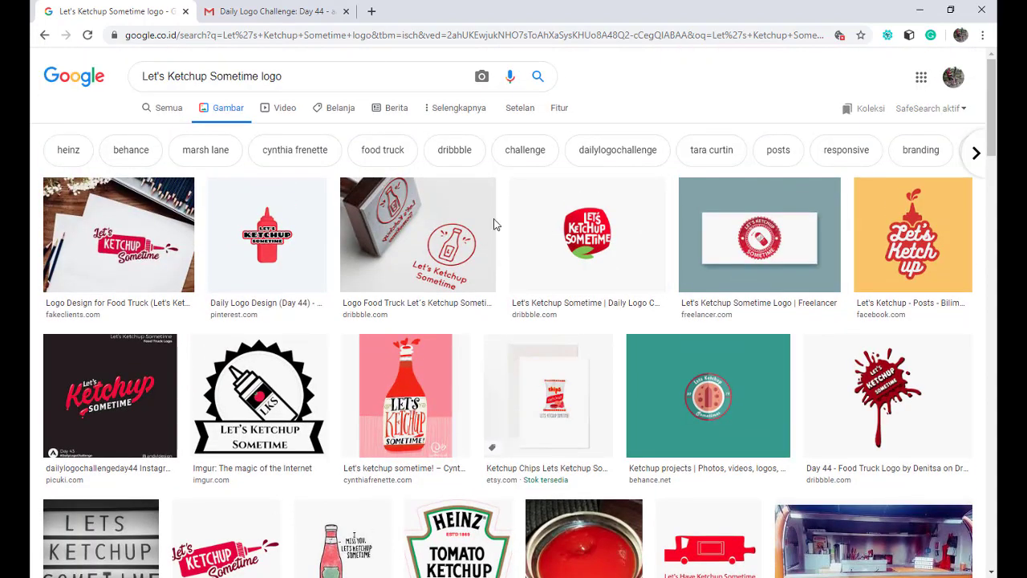
{"action": "left_click", "coordinate": [47, 36]}
Search and browse 'Epic Wrap Battles' logo images, then return to the email.
{"action": "left_click", "coordinate": [289, 15]}
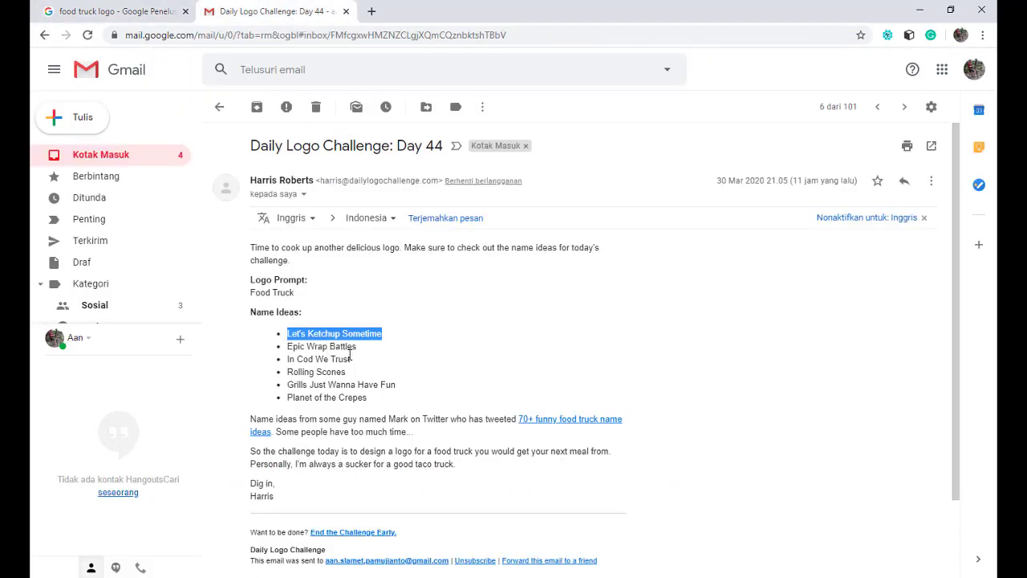
{"action": "left_click_drag", "start_coordinate": [356, 346], "coordinate": [305, 347]}
{"action": "left_click", "coordinate": [173, 17]}
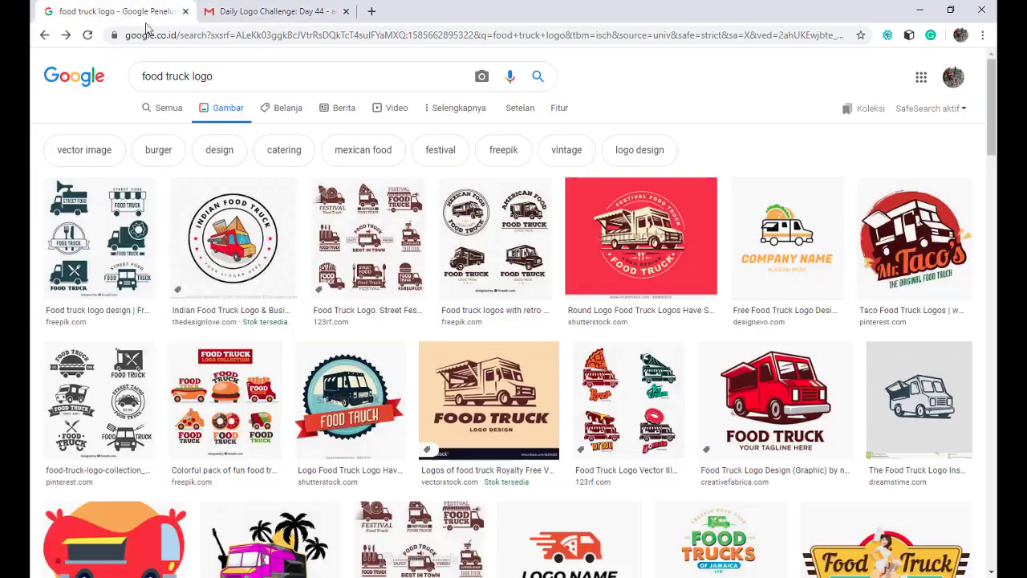
{"action": "type", "text": "Epic Wrap Battles"}
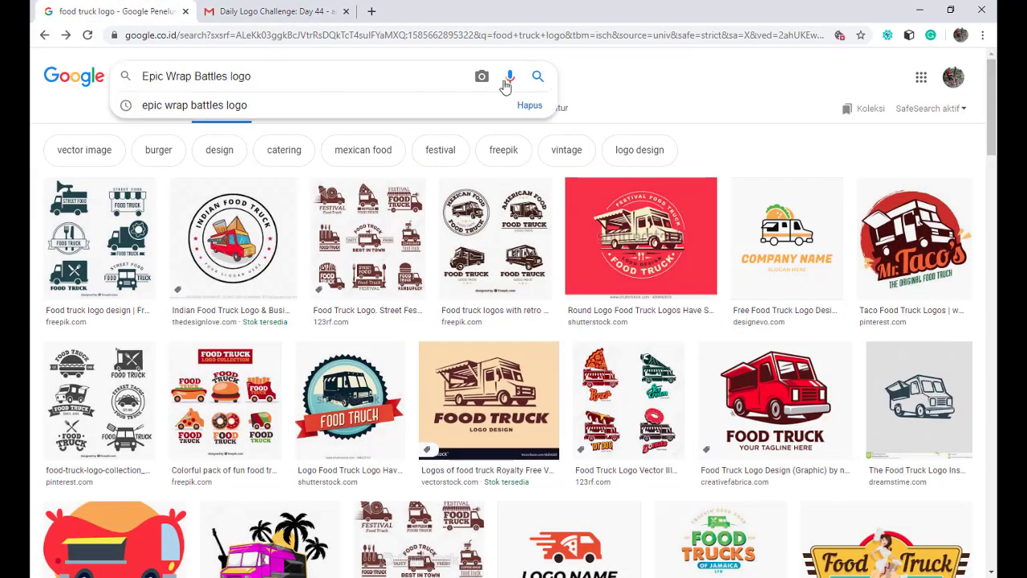
{"action": "left_click", "coordinate": [536, 80]}
{"action": "scroll", "coordinate": [566, 221], "scroll_direction": "down", "scroll_amount": 1}
{"action": "scroll", "coordinate": [566, 221], "scroll_direction": "down", "scroll_amount": 3}
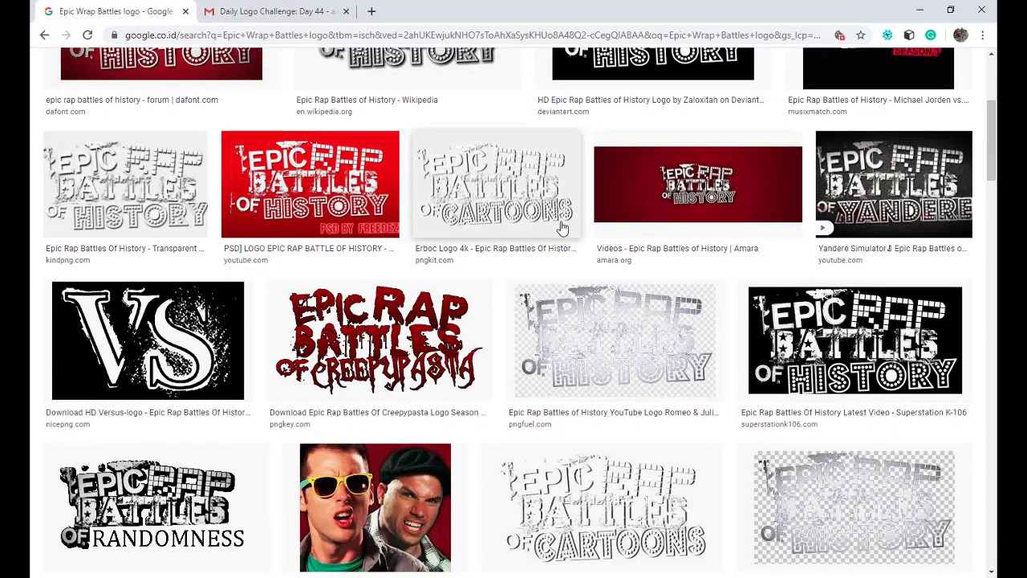
{"action": "scroll", "coordinate": [566, 220], "scroll_direction": "down", "scroll_amount": 2}
{"action": "scroll", "coordinate": [564, 229], "scroll_direction": "up", "scroll_amount": 3}
{"action": "scroll", "coordinate": [562, 229], "scroll_direction": "up", "scroll_amount": 3}
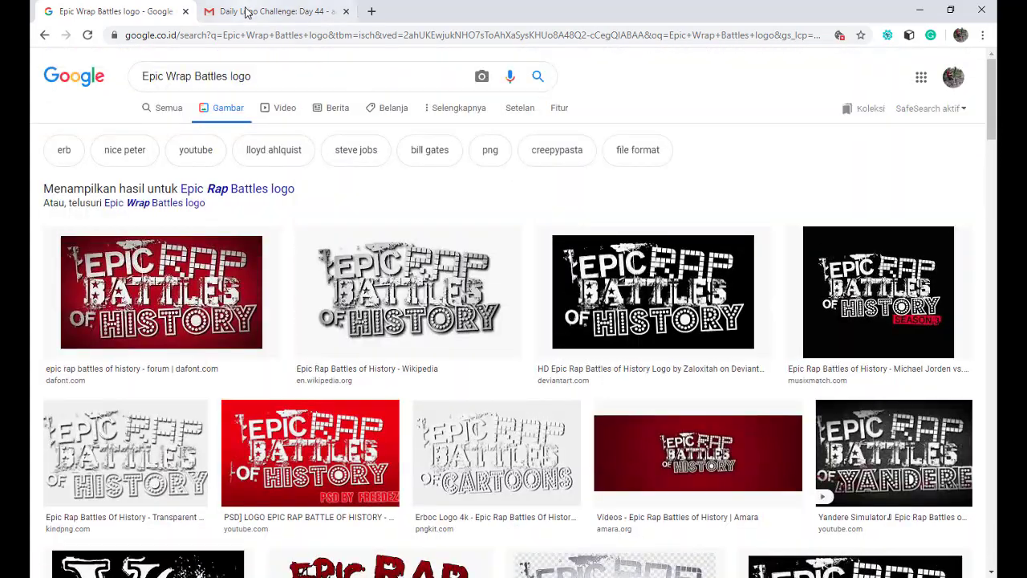
{"action": "left_click", "coordinate": [273, 11]}
Search 'In Cod We Trust' logos and preview the Daily Logo Challenge cod logo.
{"action": "left_click_drag", "start_coordinate": [352, 363], "coordinate": [289, 360]}
{"action": "key", "text": "ctrl+c"}
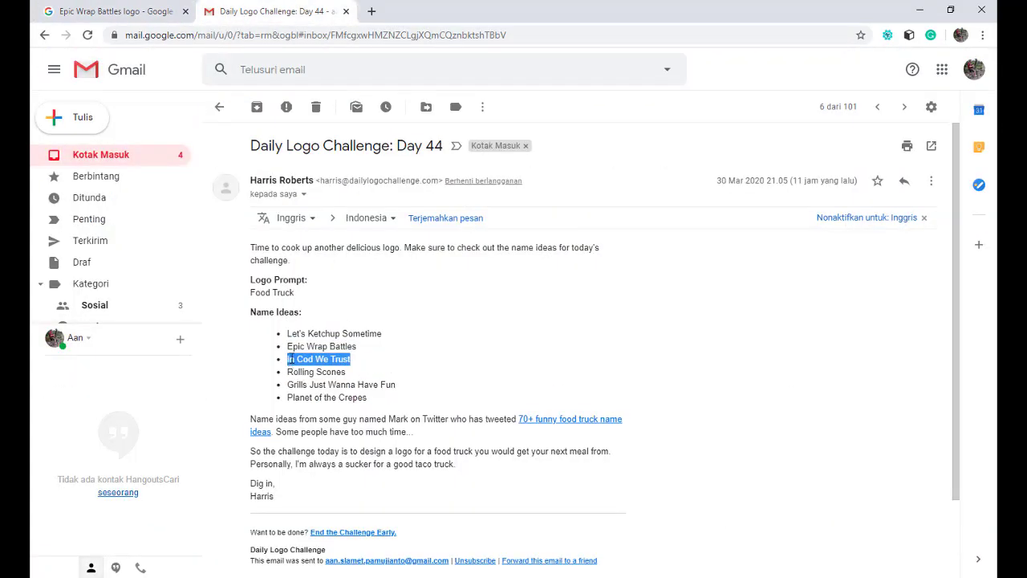
{"action": "left_click", "coordinate": [117, 11]}
{"action": "left_click_drag", "start_coordinate": [228, 76], "coordinate": [166, 76]}
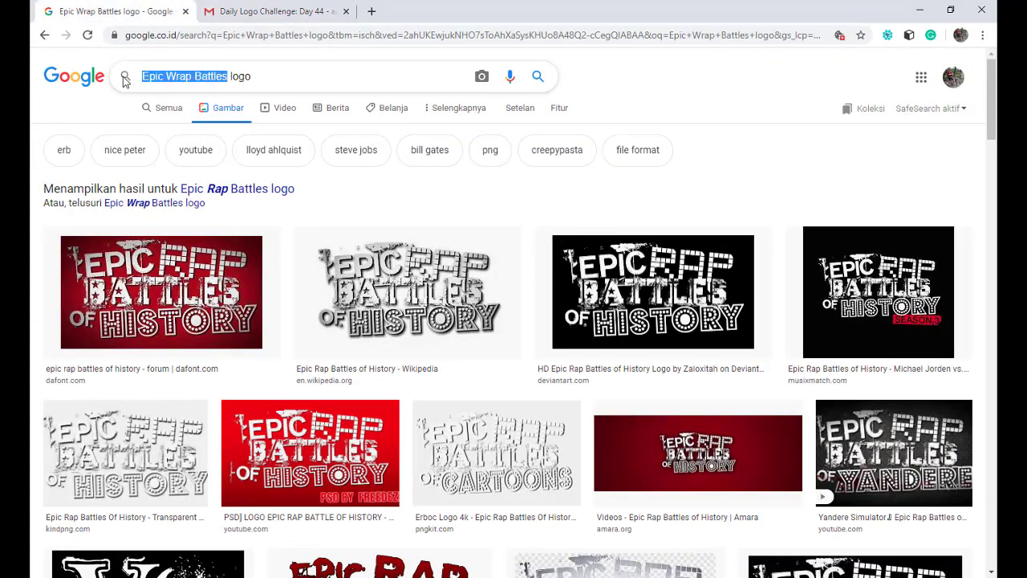
{"action": "key", "text": "ctrl+v"}
{"action": "left_click", "coordinate": [539, 78]}
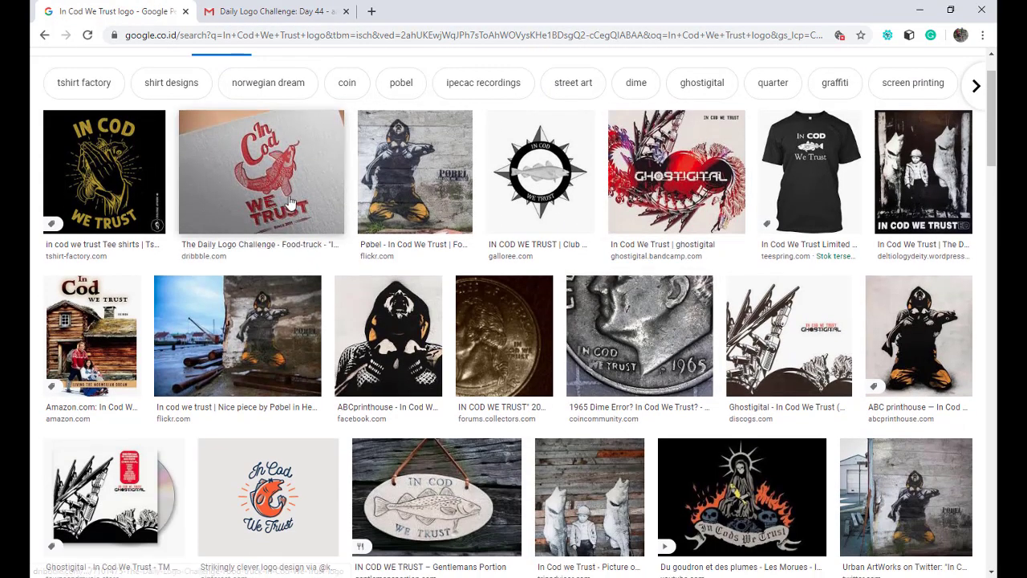
{"action": "left_click", "coordinate": [290, 203]}
{"action": "left_click", "coordinate": [44, 34]}
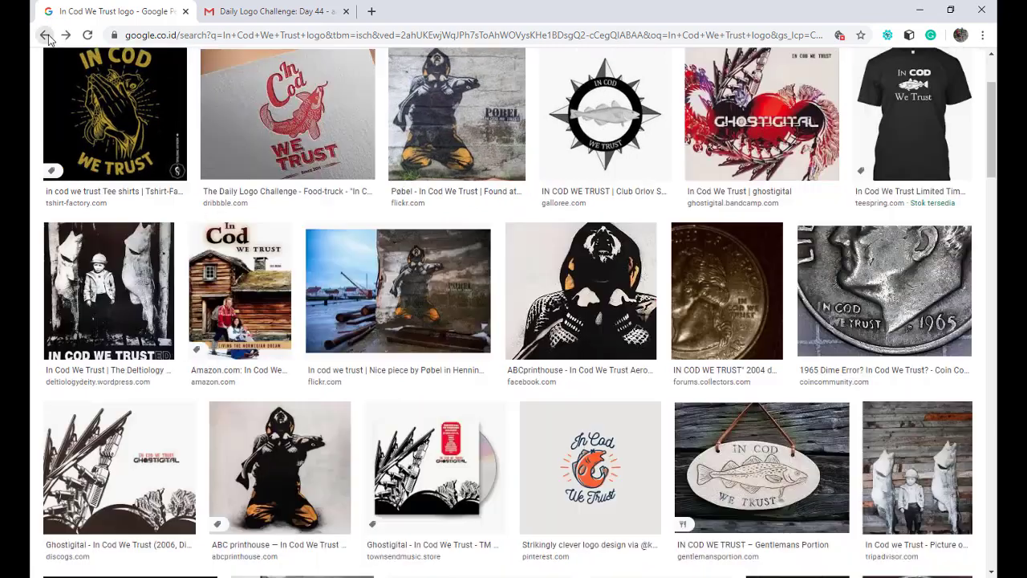
{"action": "left_click", "coordinate": [276, 12]}
Search Google Images for 'Rolling Scones' logos and browse the results.
{"action": "left_click_drag", "start_coordinate": [347, 373], "coordinate": [314, 374]}
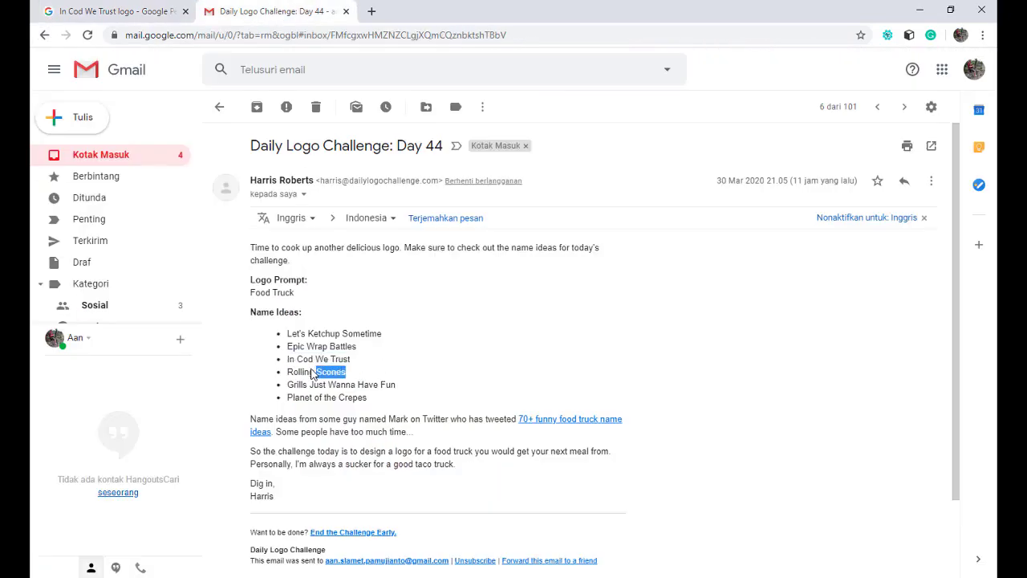
{"action": "right_click", "coordinate": [290, 371]}
{"action": "left_click", "coordinate": [321, 380]}
{"action": "left_click", "coordinate": [120, 11]}
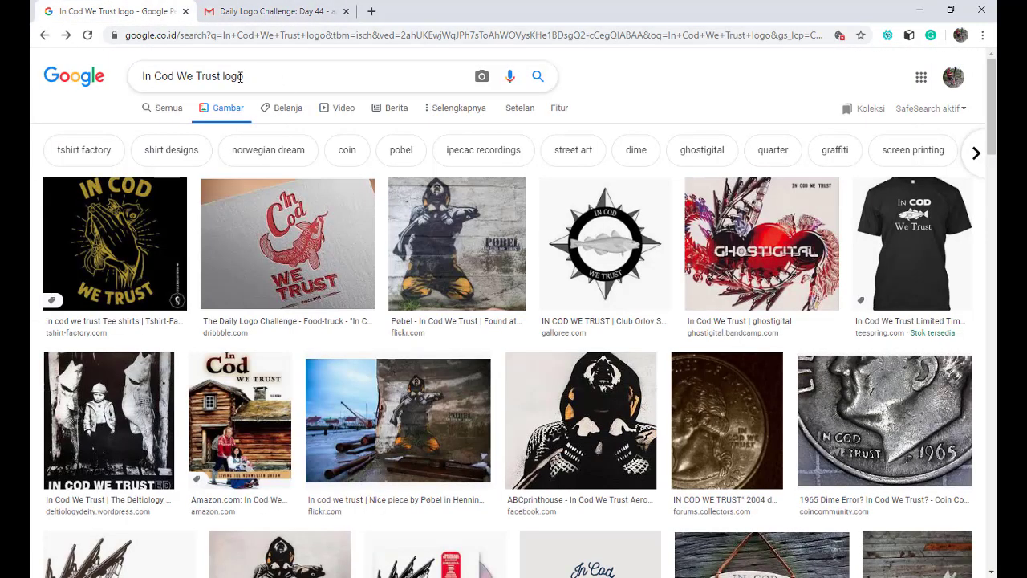
{"action": "key", "text": "ctrl+v"}
{"action": "left_click", "coordinate": [537, 78]}
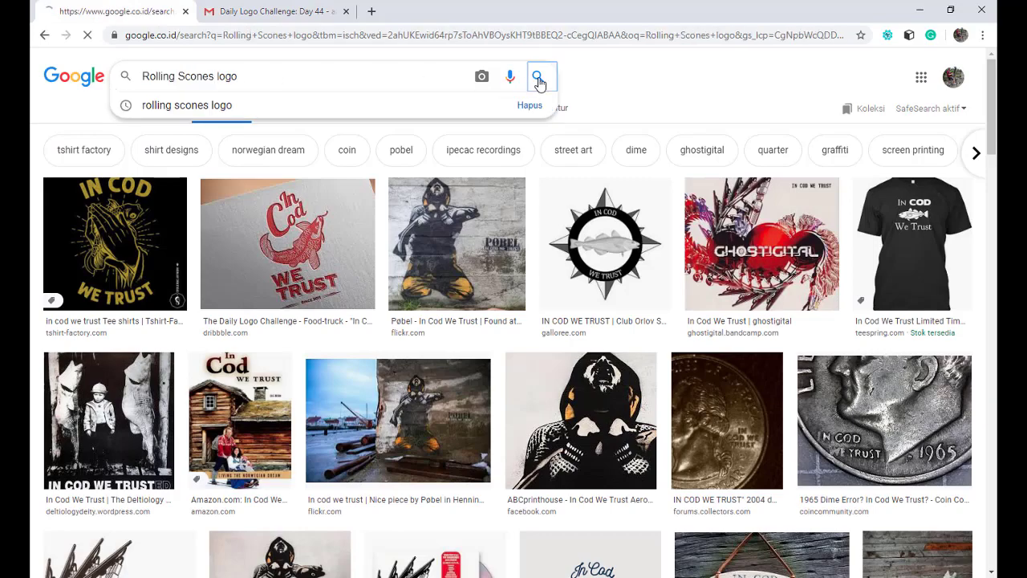
{"action": "scroll", "coordinate": [640, 305], "scroll_direction": "down", "scroll_amount": 1}
{"action": "scroll", "coordinate": [640, 305], "scroll_direction": "down", "scroll_amount": 2}
{"action": "scroll", "coordinate": [640, 305], "scroll_direction": "down", "scroll_amount": 2}
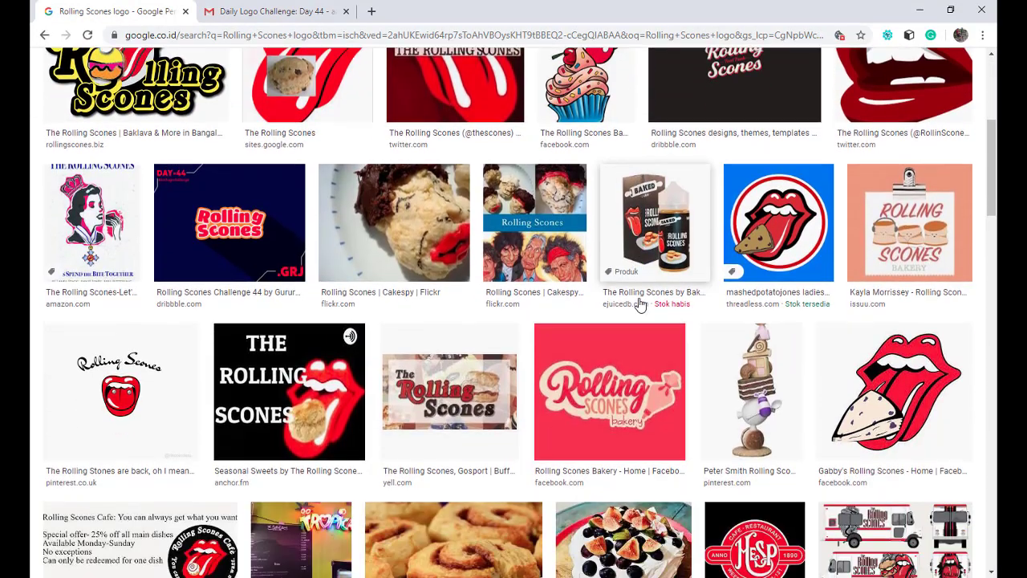
{"action": "scroll", "coordinate": [640, 305], "scroll_direction": "up", "scroll_amount": 5}
Search and browse 'Grills Just Wanna Have Fun' logo images.
{"action": "left_click", "coordinate": [265, 11]}
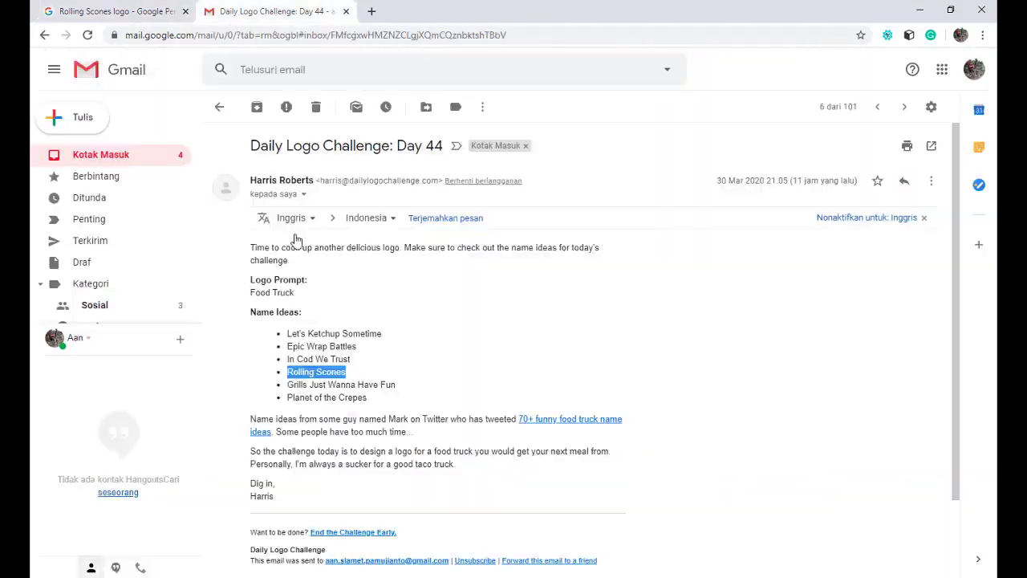
{"action": "left_click_drag", "start_coordinate": [399, 390], "coordinate": [298, 389]}
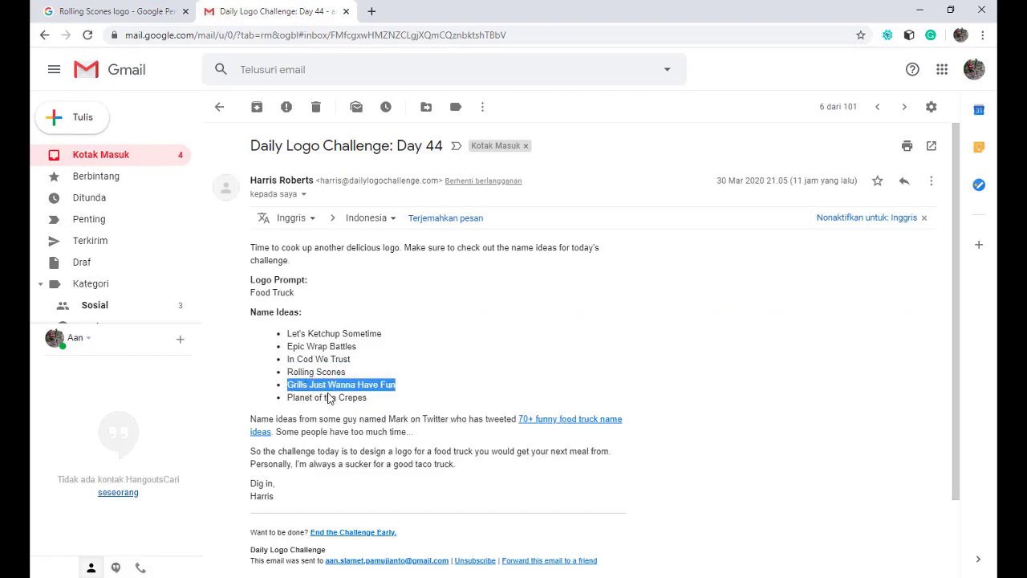
{"action": "left_click", "coordinate": [116, 12]}
{"action": "left_click_drag", "start_coordinate": [215, 76], "coordinate": [155, 78]}
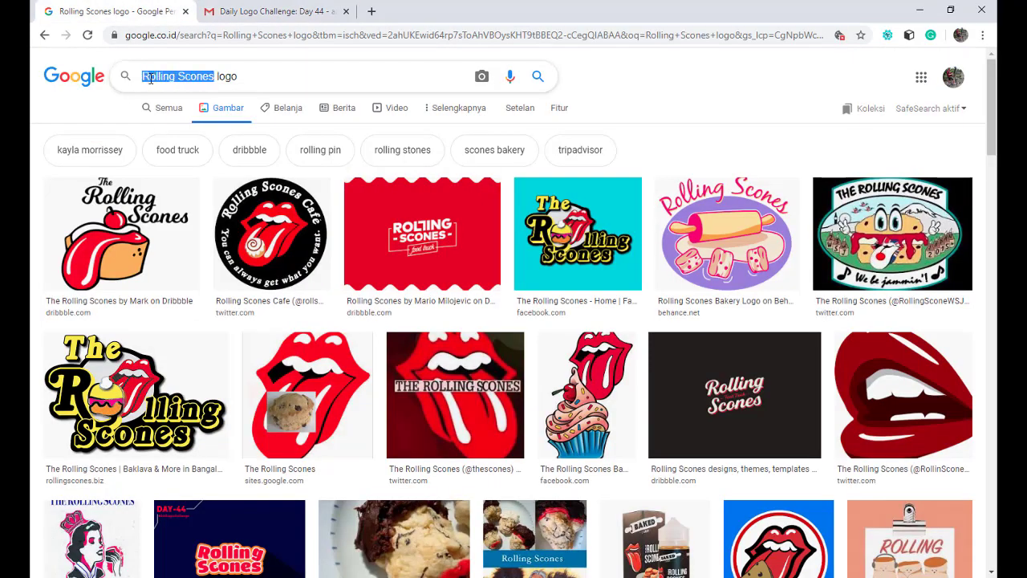
{"action": "key", "text": "ctrl+v"}
{"action": "left_click", "coordinate": [537, 77]}
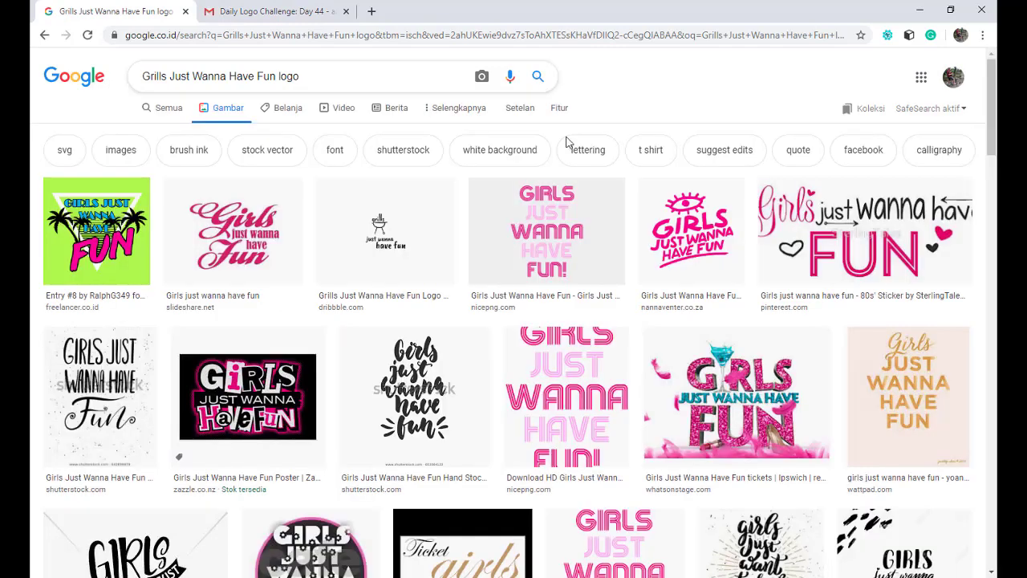
{"action": "scroll", "coordinate": [627, 465], "scroll_direction": "down", "scroll_amount": 2}
{"action": "scroll", "coordinate": [627, 466], "scroll_direction": "up", "scroll_amount": 3}
{"action": "left_click", "coordinate": [44, 34]}
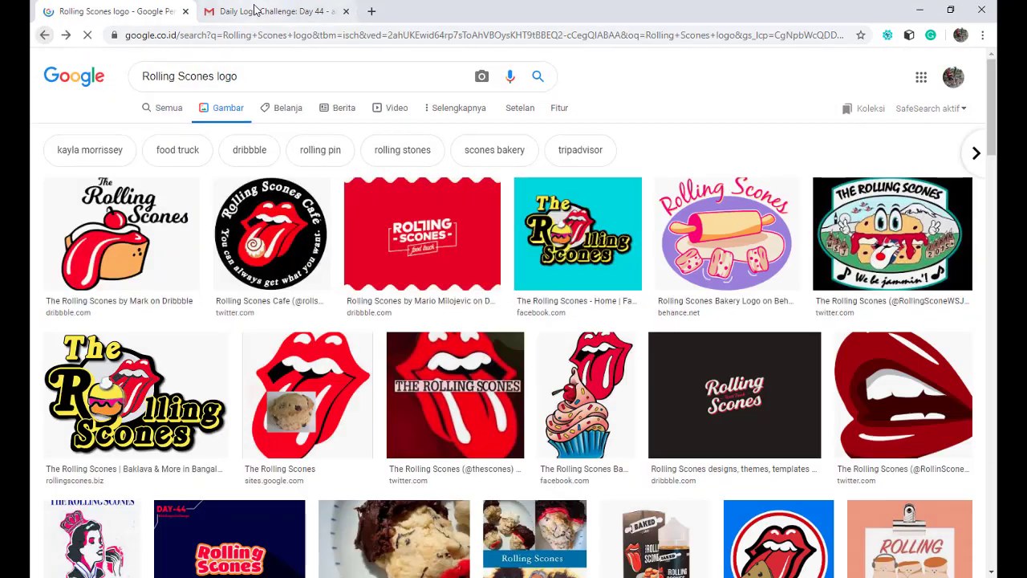
Search and browse 'Planet of the Crepes' logo images, then minimise the browser.
{"action": "left_click", "coordinate": [273, 11]}
{"action": "left_click_drag", "start_coordinate": [375, 398], "coordinate": [327, 402]}
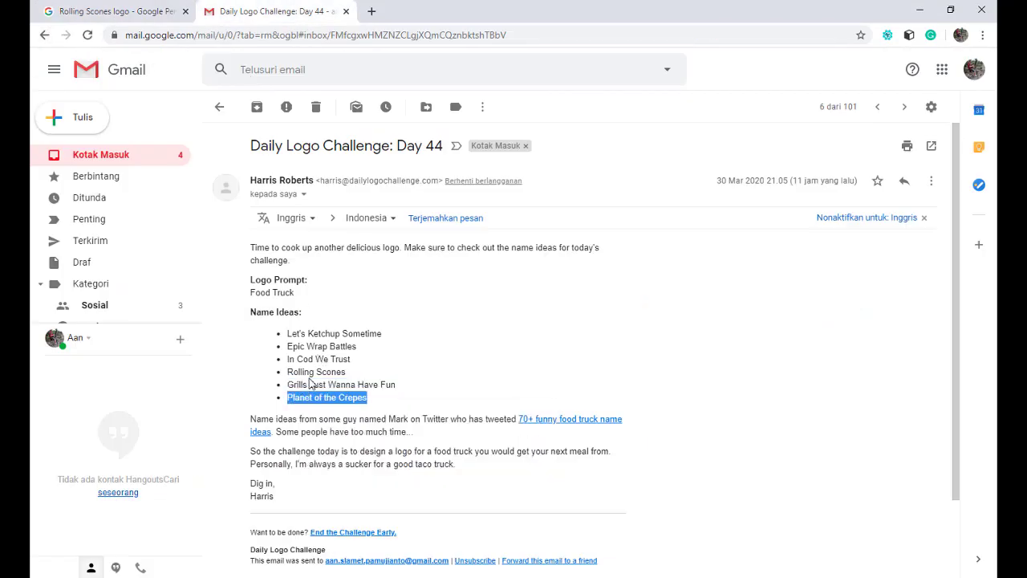
{"action": "left_click", "coordinate": [117, 11]}
{"action": "right_click", "coordinate": [151, 78]}
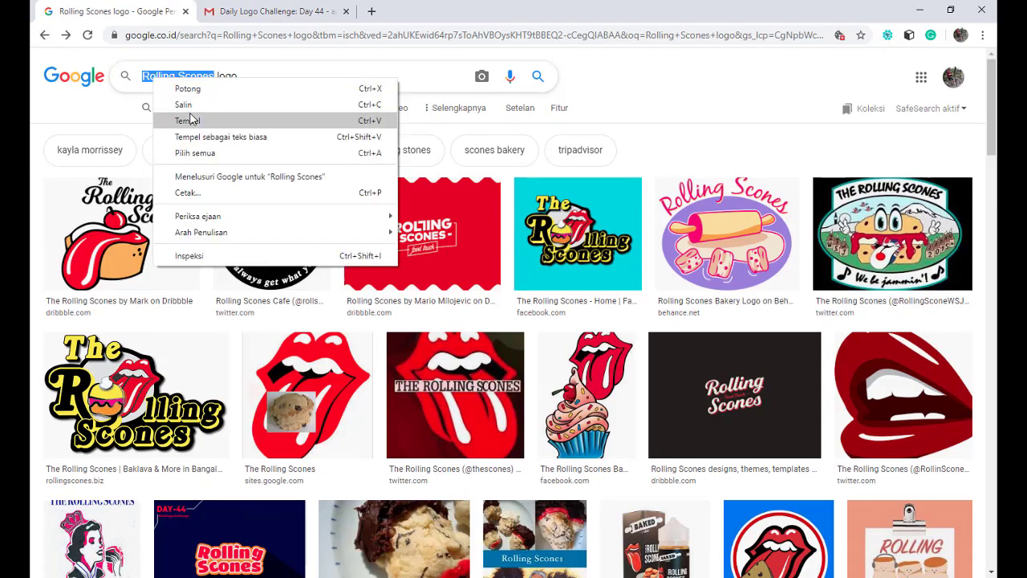
{"action": "left_click", "coordinate": [189, 120]}
{"action": "left_click", "coordinate": [538, 77]}
{"action": "scroll", "coordinate": [573, 232], "scroll_direction": "down", "scroll_amount": 2}
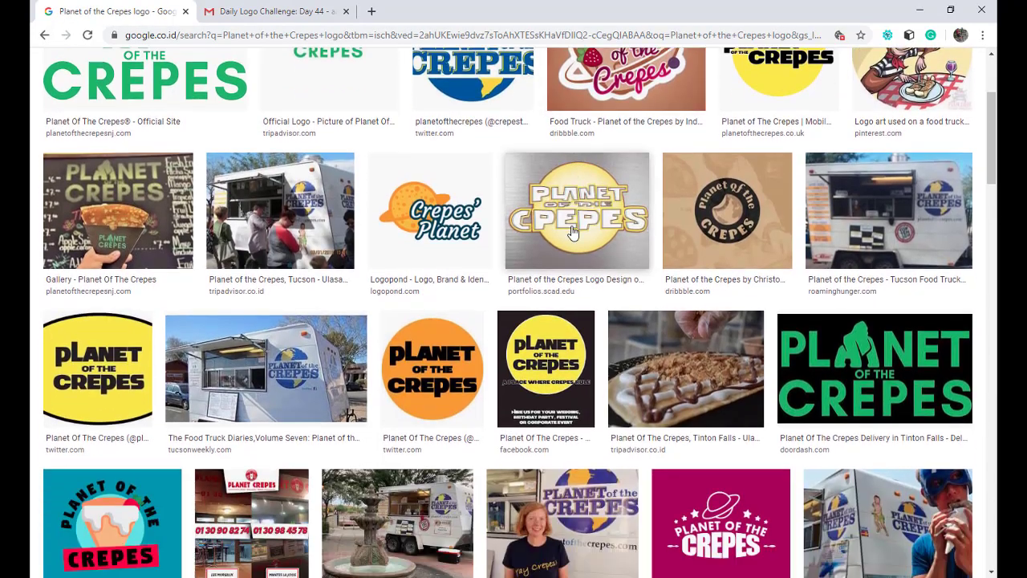
{"action": "scroll", "coordinate": [574, 233], "scroll_direction": "down", "scroll_amount": 2}
{"action": "scroll", "coordinate": [573, 233], "scroll_direction": "down", "scroll_amount": 1}
{"action": "scroll", "coordinate": [574, 233], "scroll_direction": "down", "scroll_amount": 3}
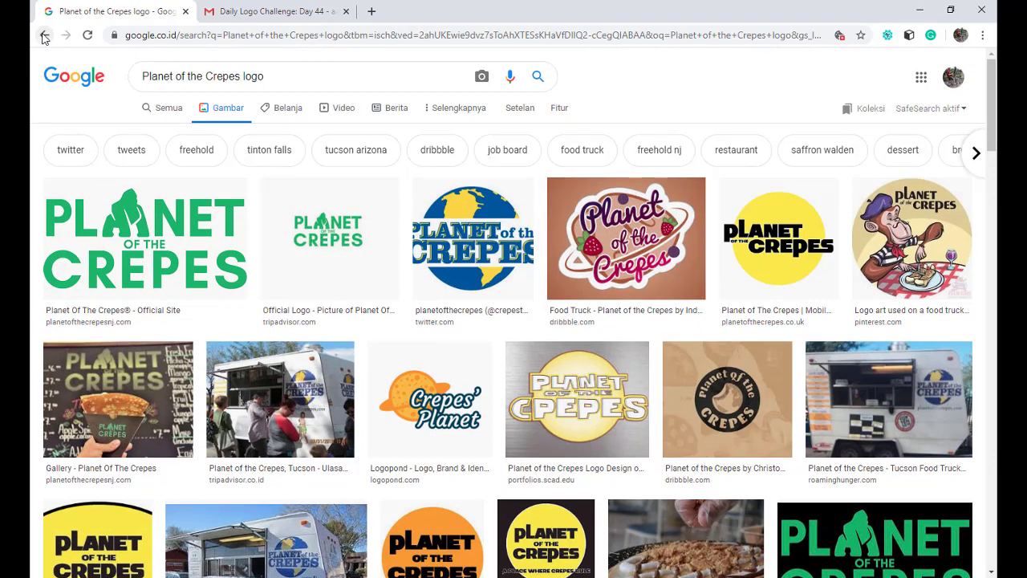
{"action": "left_click", "coordinate": [44, 36]}
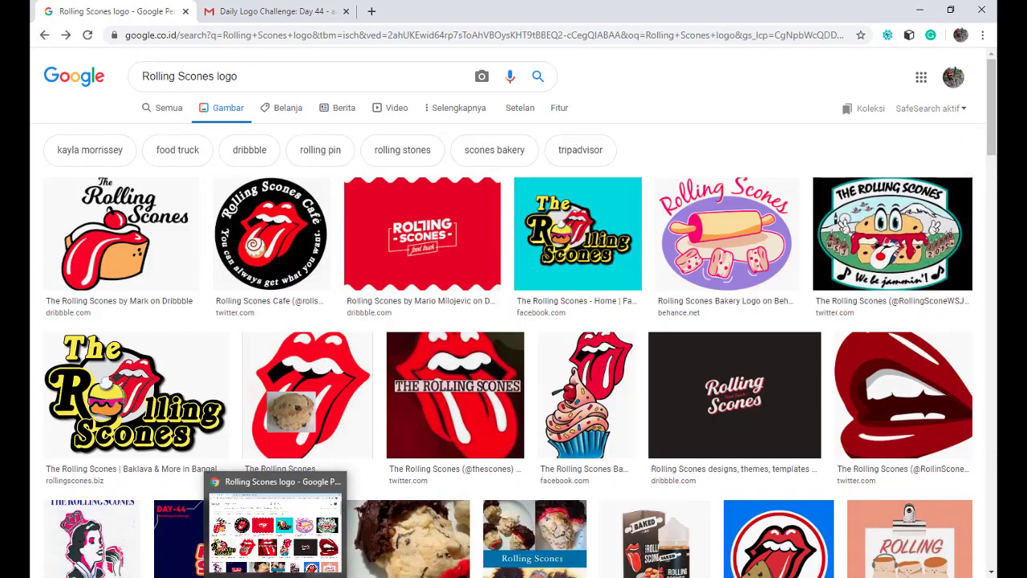
{"action": "left_click", "coordinate": [273, 573]}
Launch Adobe Illustrator CS6 from the Start menu's Adobe Master Collection group.
{"action": "key", "text": "super"}
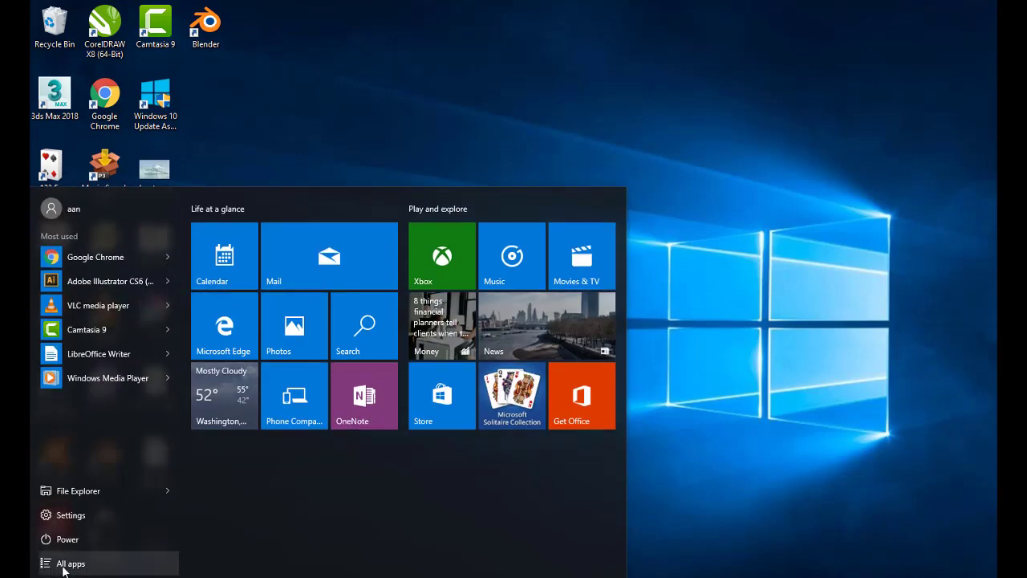
{"action": "left_click", "coordinate": [56, 560]}
{"action": "left_click", "coordinate": [124, 402]}
{"action": "scroll", "coordinate": [124, 402], "scroll_direction": "down", "scroll_amount": 5}
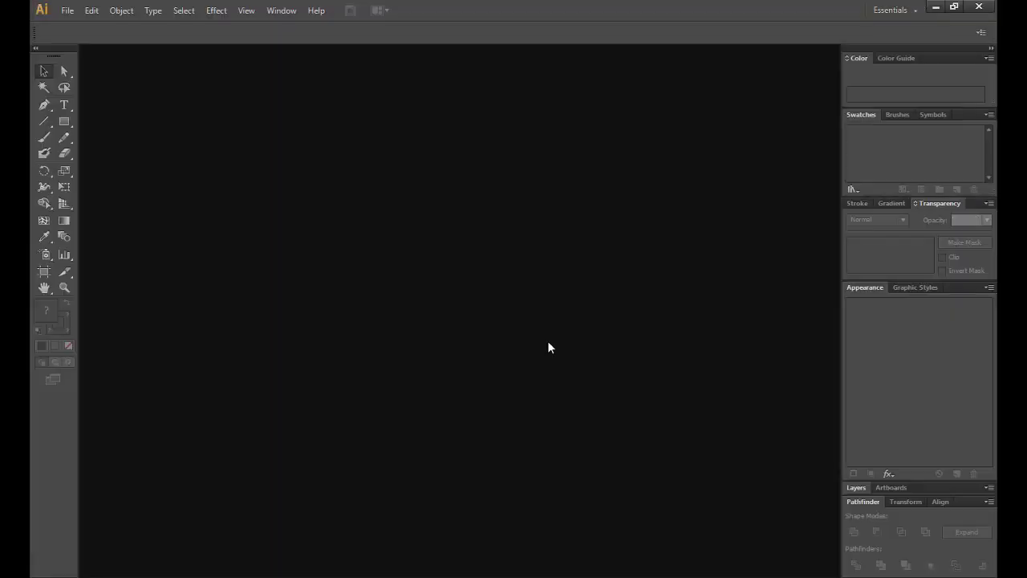
Create a blank Untitled-1 document and open IMG_20200331_205030.jpg from Downloads in Illustrator.
{"action": "left_click", "coordinate": [67, 11]}
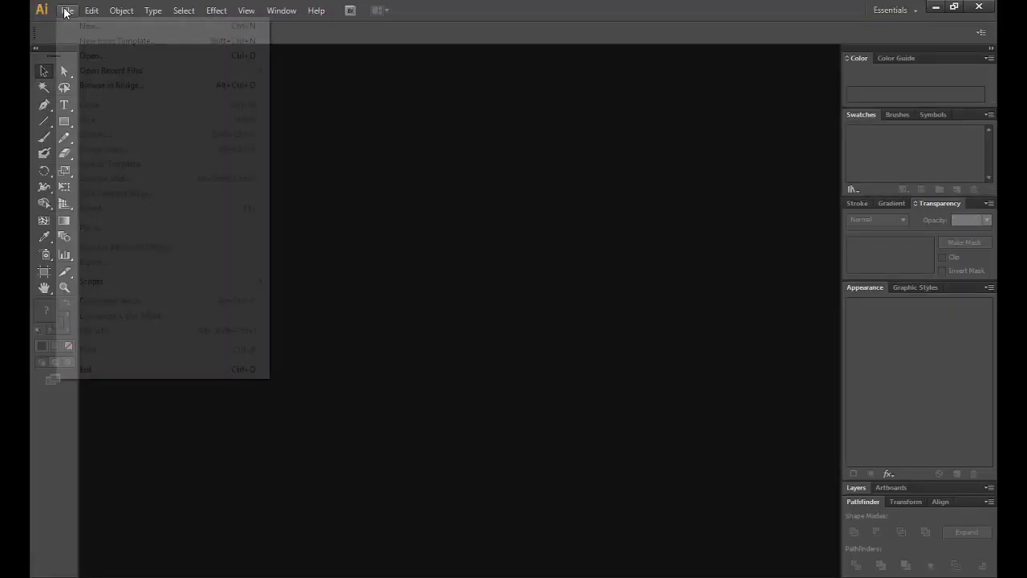
{"action": "left_click", "coordinate": [586, 477]}
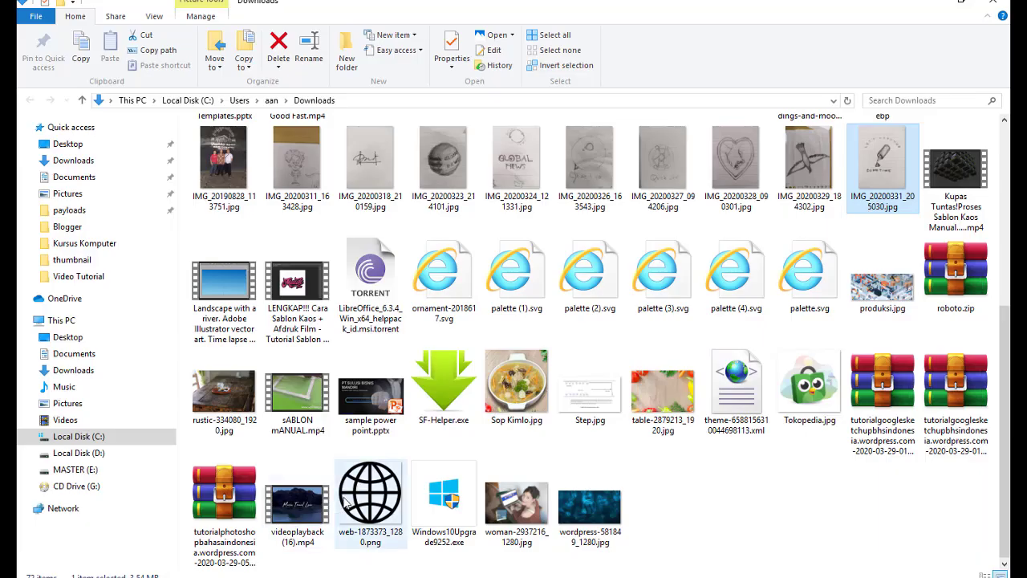
{"action": "right_click", "coordinate": [883, 156]}
{"action": "mouse_move", "coordinate": [791, 333]}
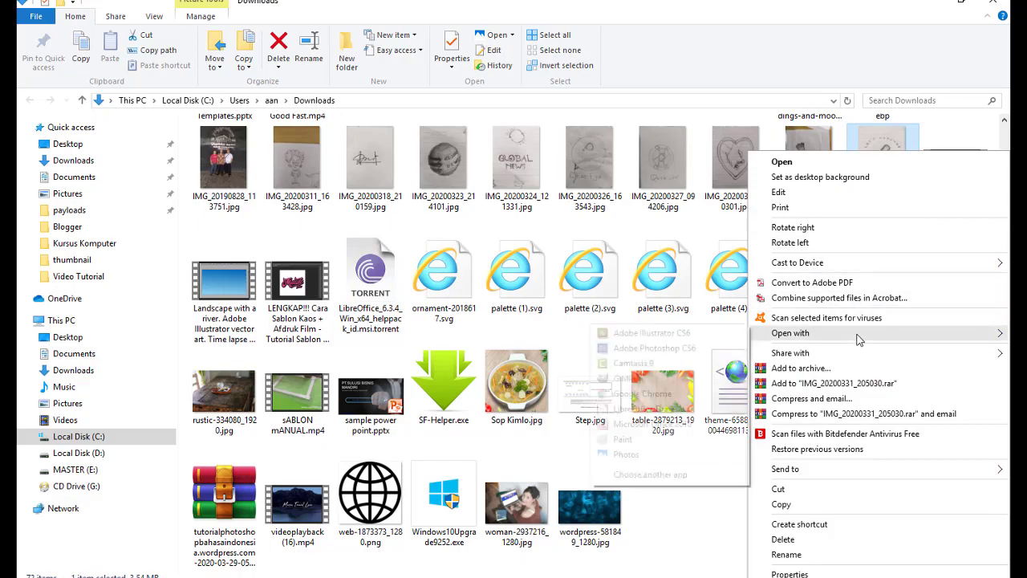
{"action": "left_click", "coordinate": [688, 338]}
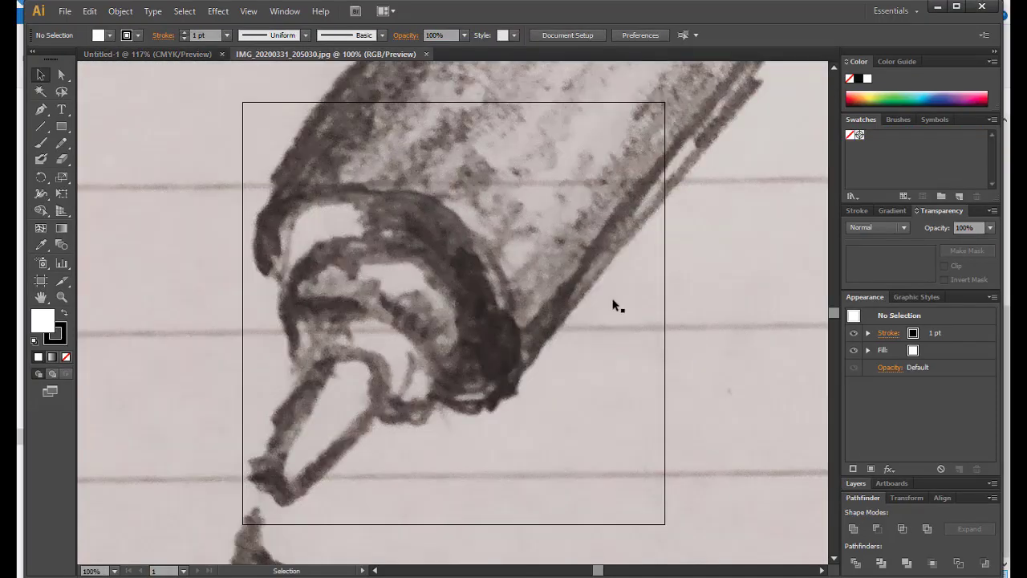
Scale the sketch photo down and move it onto the artboard.
{"action": "scroll", "coordinate": [657, 296], "scroll_direction": "down", "scroll_amount": 3}
{"action": "scroll", "coordinate": [657, 294], "scroll_direction": "down", "scroll_amount": 2}
{"action": "scroll", "coordinate": [646, 271], "scroll_direction": "down", "scroll_amount": 3}
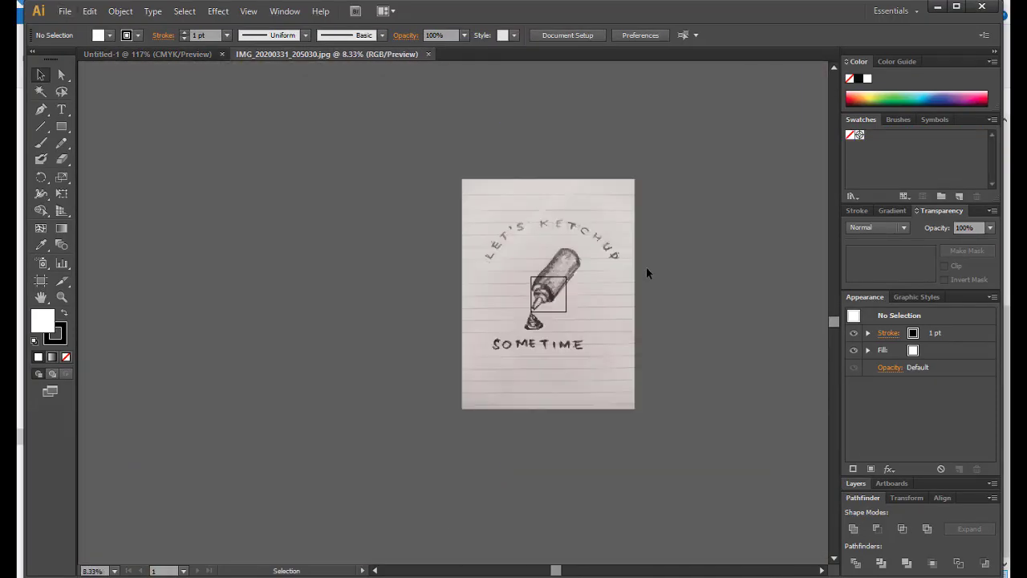
{"action": "key", "text": "ctrl+0"}
{"action": "left_click", "coordinate": [624, 91]}
{"action": "left_click_drag", "start_coordinate": [624, 91], "coordinate": [351, 457]}
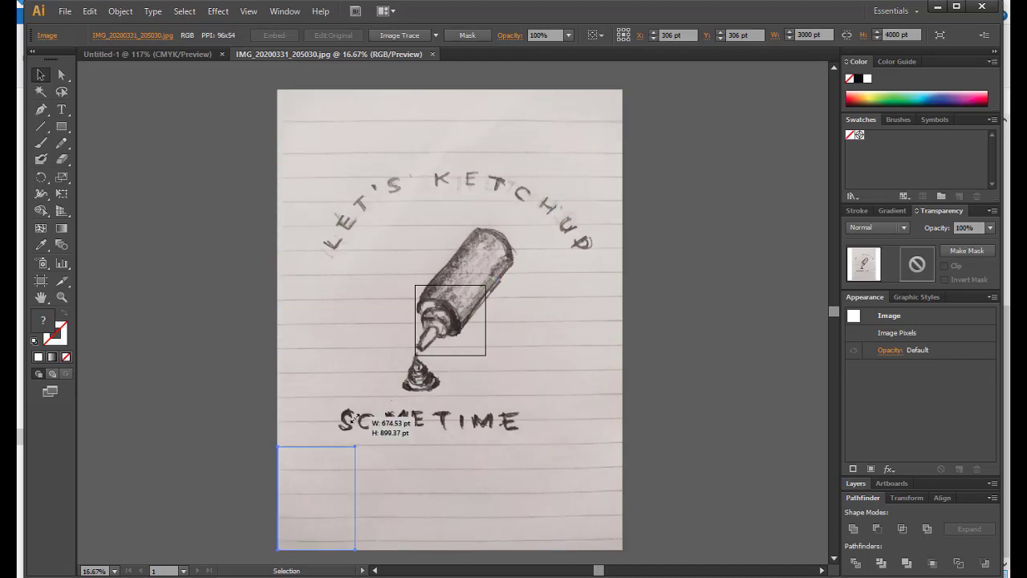
{"action": "left_click_drag", "start_coordinate": [321, 502], "coordinate": [454, 333]}
{"action": "left_click_drag", "start_coordinate": [484, 385], "coordinate": [458, 332]}
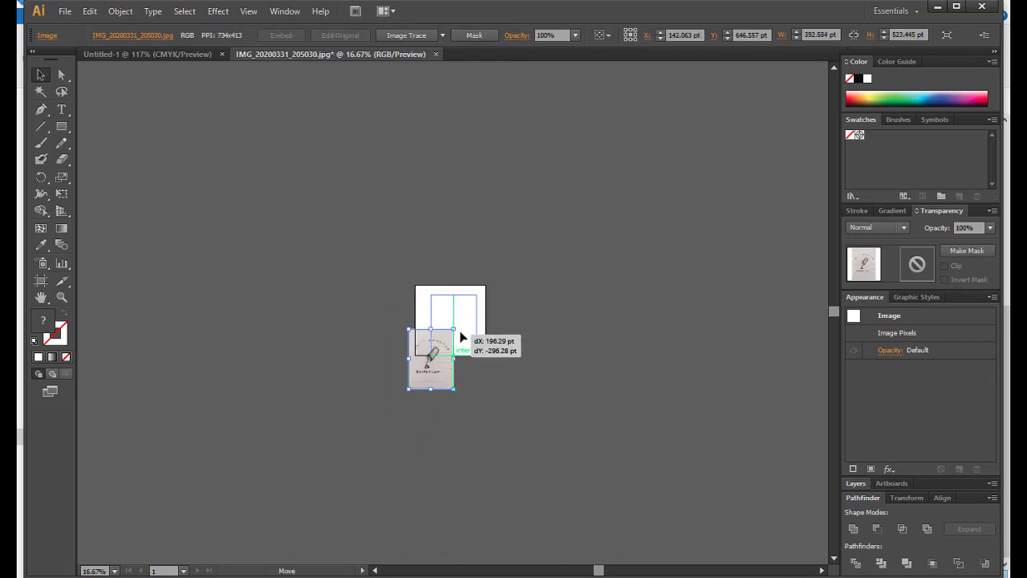
{"action": "scroll", "coordinate": [459, 332], "scroll_direction": "up", "scroll_amount": 4}
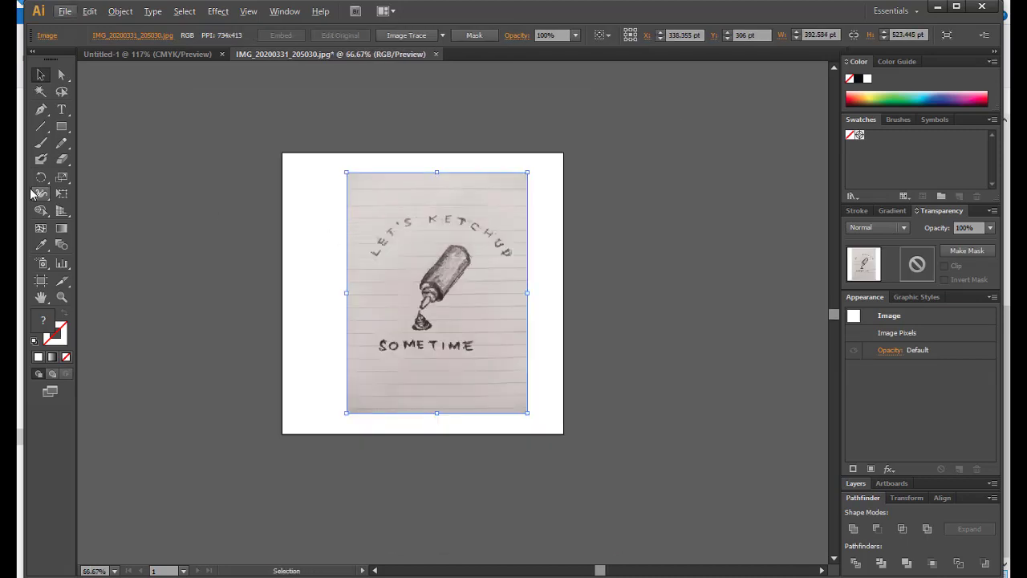
Clip the photo to a rectangle drawn around the ketchup logo.
{"action": "left_click", "coordinate": [62, 126]}
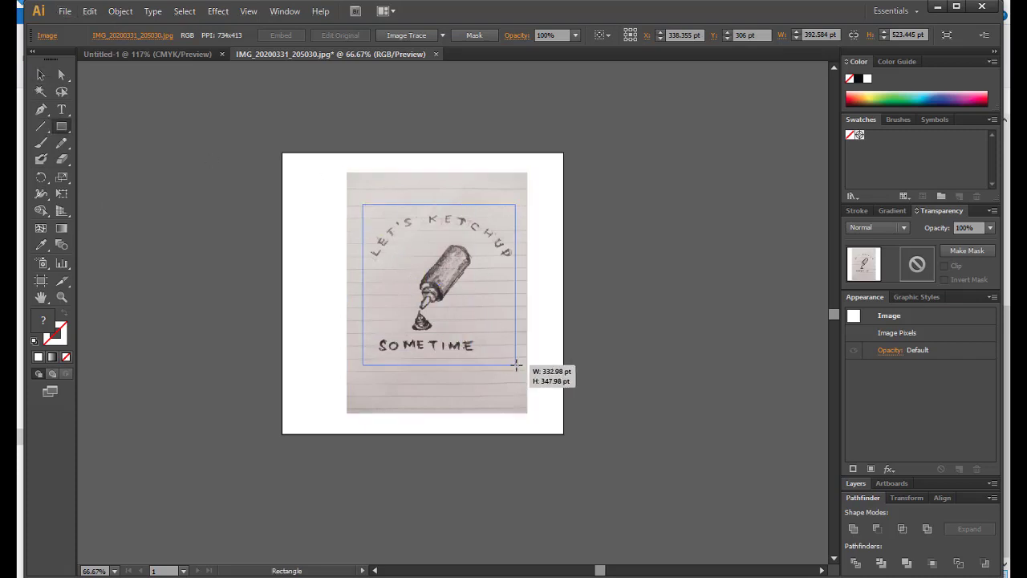
{"action": "left_click_drag", "start_coordinate": [361, 203], "coordinate": [519, 365]}
{"action": "left_click", "coordinate": [62, 73]}
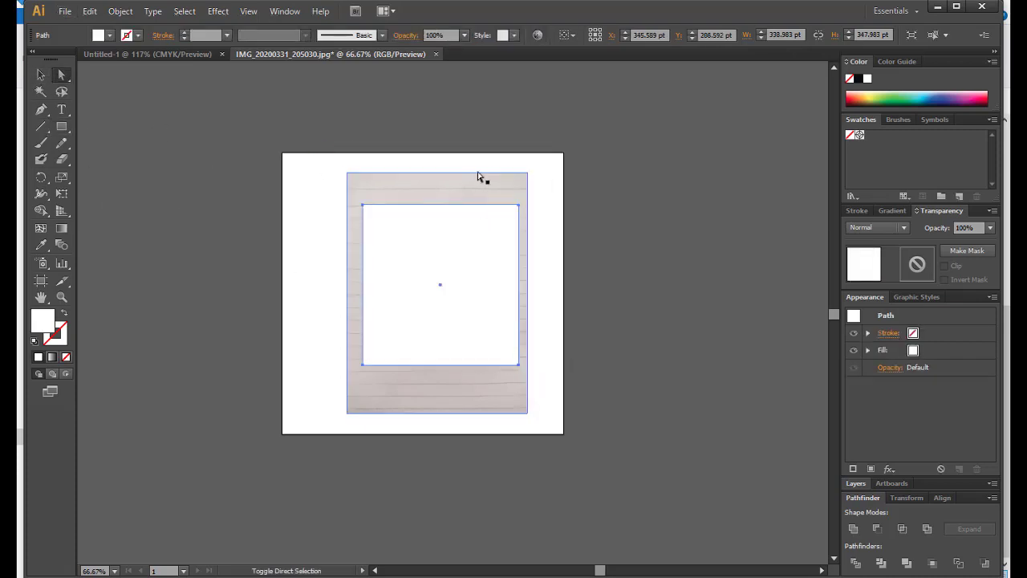
{"action": "left_click", "coordinate": [480, 178], "text": "shift"}
{"action": "right_click", "coordinate": [501, 249]}
{"action": "left_click", "coordinate": [553, 327]}
Move the clipped sketch into the Untitled-1 document.
{"action": "left_click", "coordinate": [40, 76]}
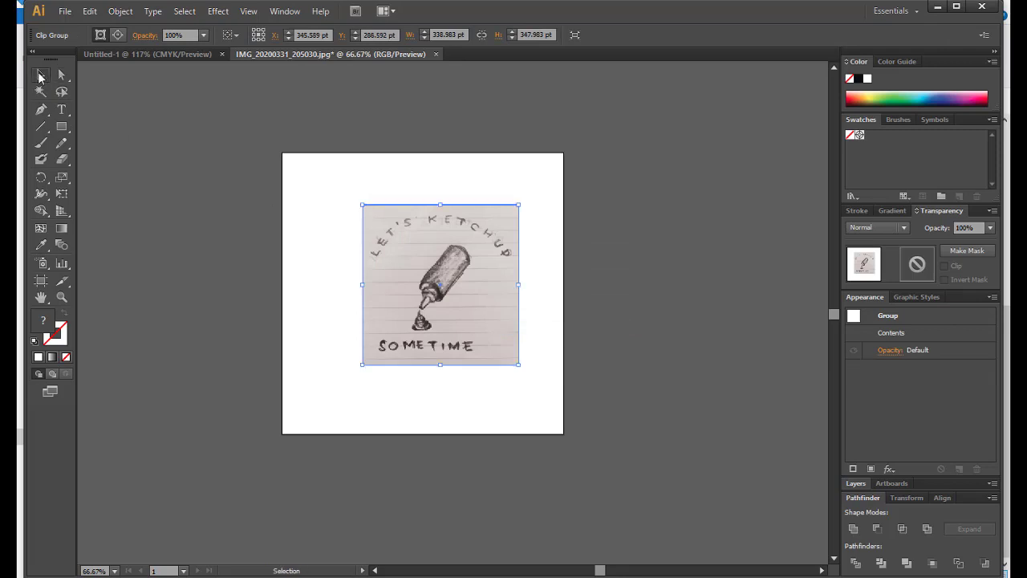
{"action": "left_click_drag", "start_coordinate": [430, 277], "coordinate": [269, 153]}
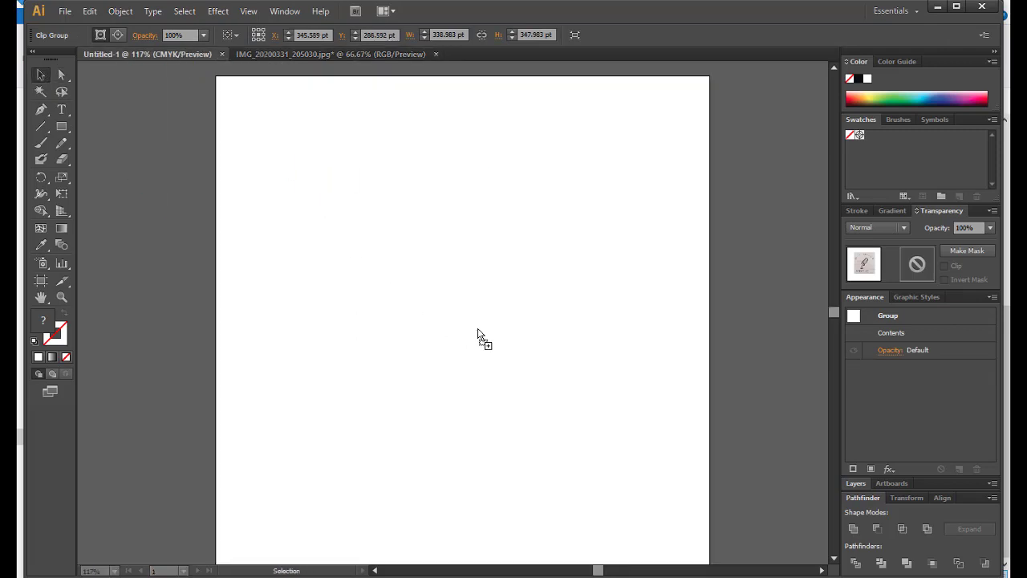
{"action": "left_click_drag", "start_coordinate": [478, 332], "coordinate": [478, 333]}
{"action": "key", "text": "ctrl+minus"}
{"action": "key", "text": "ctrl+minus"}
{"action": "key", "text": "ctrl+minus"}
Add Artboard 2 and enlarge the sketch onto it at 427.889 × 439.249 pt.
{"action": "left_click", "coordinate": [893, 484]}
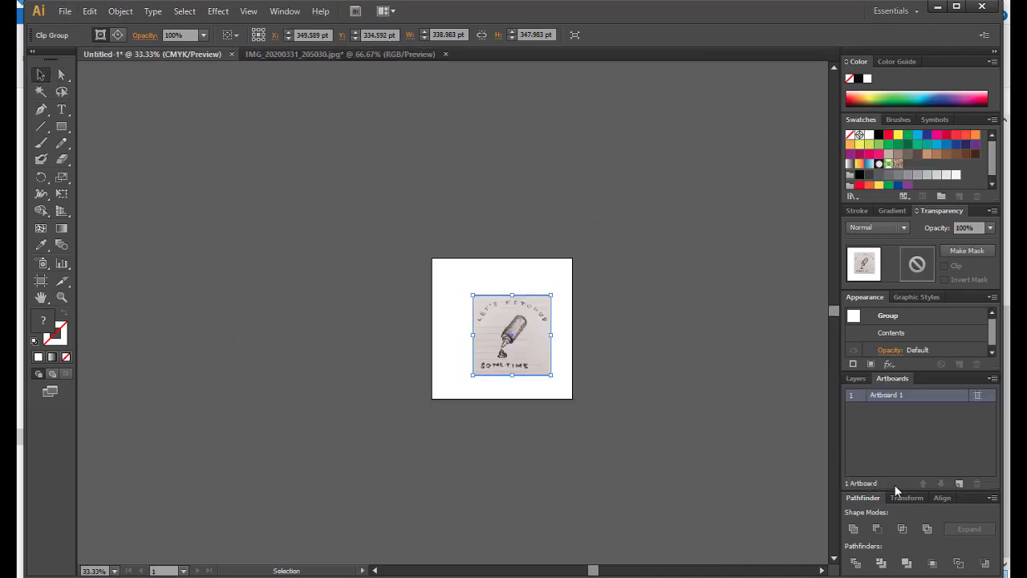
{"action": "left_click", "coordinate": [960, 484]}
{"action": "left_click", "coordinate": [645, 347]}
{"action": "key", "text": "shift+o"}
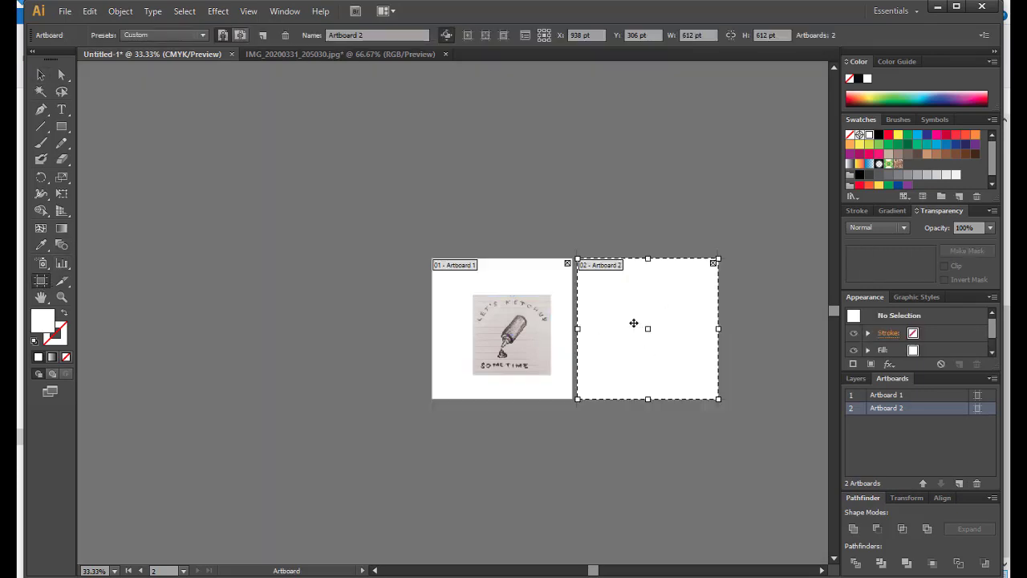
{"action": "key", "text": "v"}
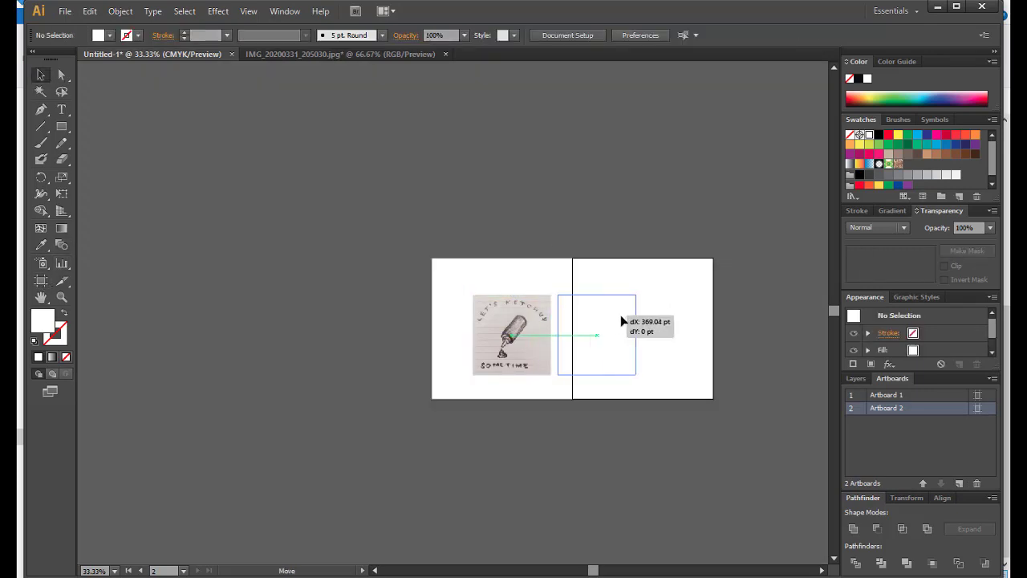
{"action": "left_click_drag", "start_coordinate": [539, 314], "coordinate": [669, 315]}
{"action": "left_click_drag", "start_coordinate": [688, 381], "coordinate": [712, 398]}
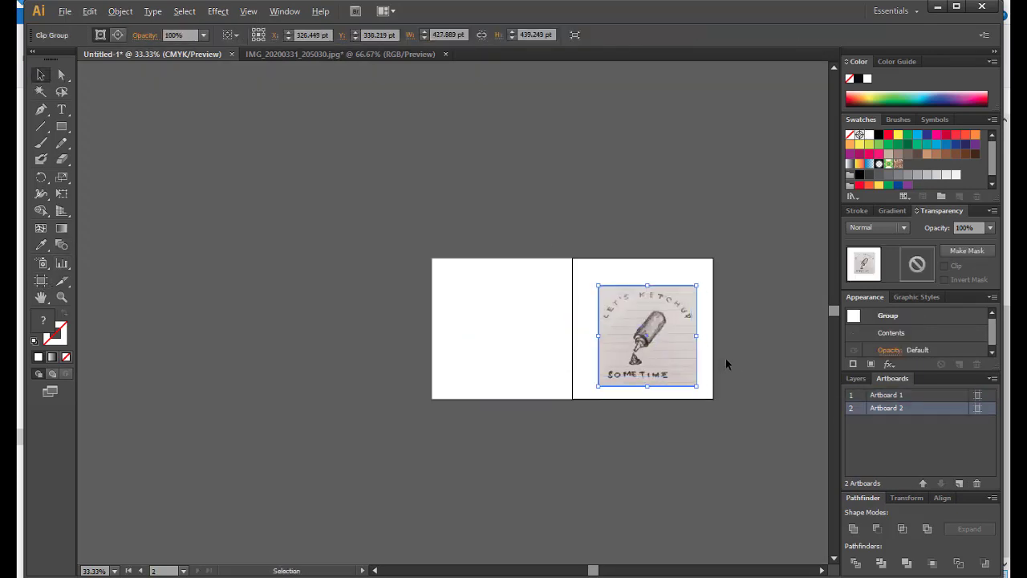
{"action": "scroll", "coordinate": [710, 350], "scroll_direction": "up", "scroll_amount": 4}
{"action": "scroll", "coordinate": [710, 351], "scroll_direction": "down", "scroll_amount": 1}
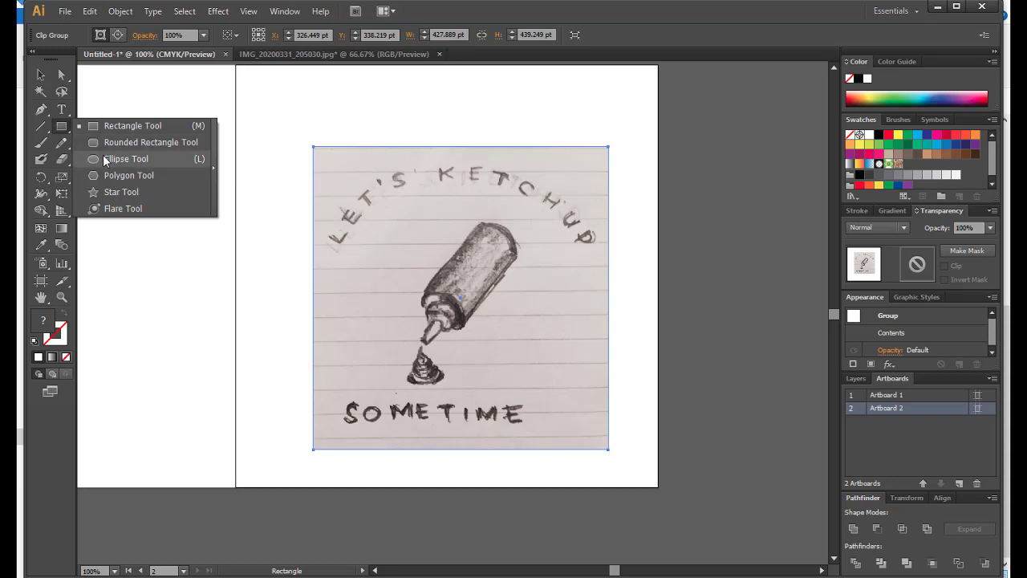
Draw an ellipse over the bottle cap as a black outline with no fill.
{"action": "left_click_drag", "start_coordinate": [59, 127], "coordinate": [80, 158]}
{"action": "scroll", "coordinate": [475, 286], "scroll_direction": "up", "scroll_amount": 2}
{"action": "scroll", "coordinate": [475, 286], "scroll_direction": "down", "scroll_amount": 2}
{"action": "mouse_move", "coordinate": [405, 291]}
{"action": "left_mouse_down"}
{"action": "mouse_move", "coordinate": [431, 319]}
{"action": "mouse_move", "coordinate": [460, 321]}
{"action": "left_mouse_up"}
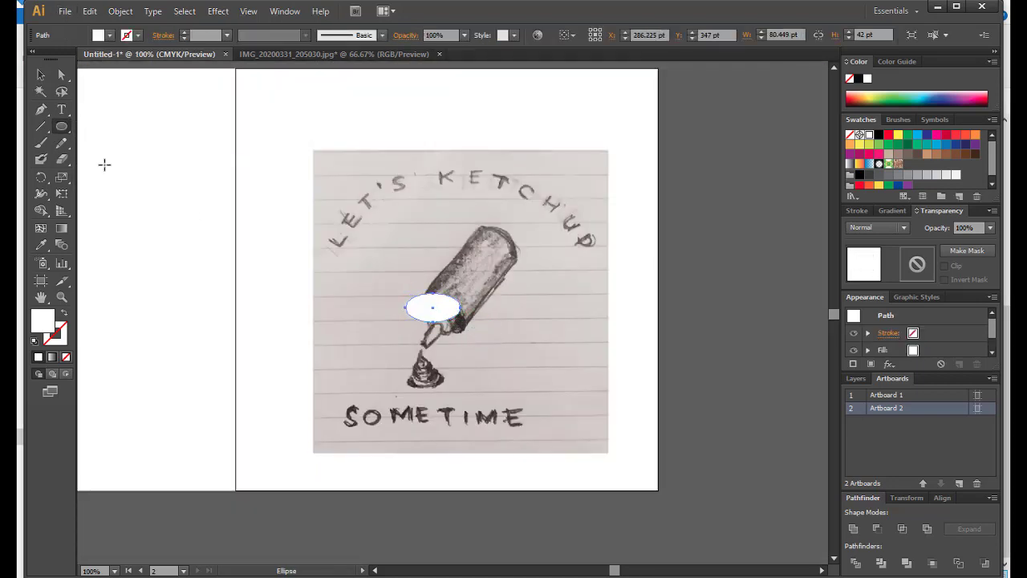
{"action": "left_click", "coordinate": [109, 36]}
{"action": "left_click", "coordinate": [55, 59]}
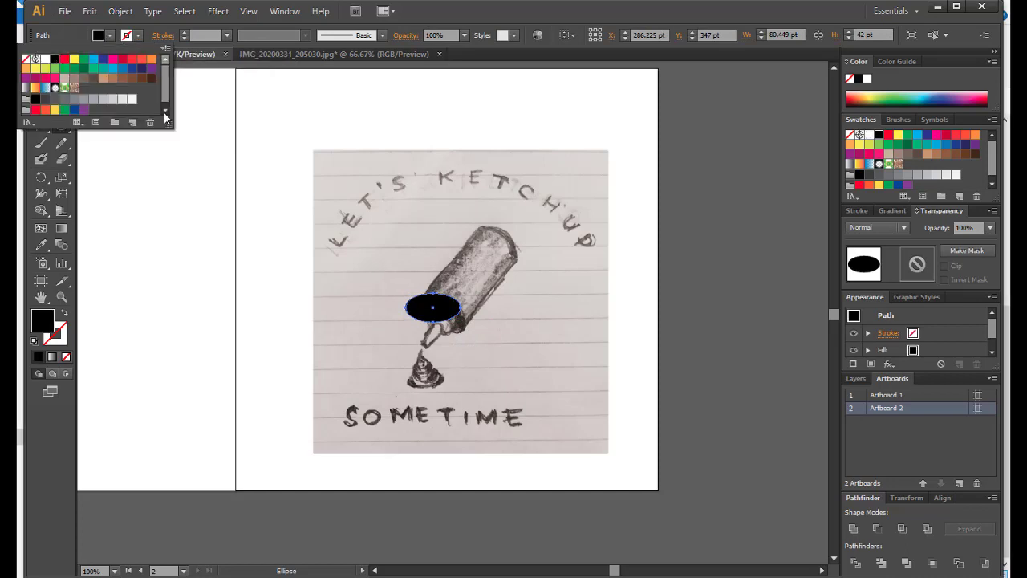
{"action": "left_click", "coordinate": [64, 313]}
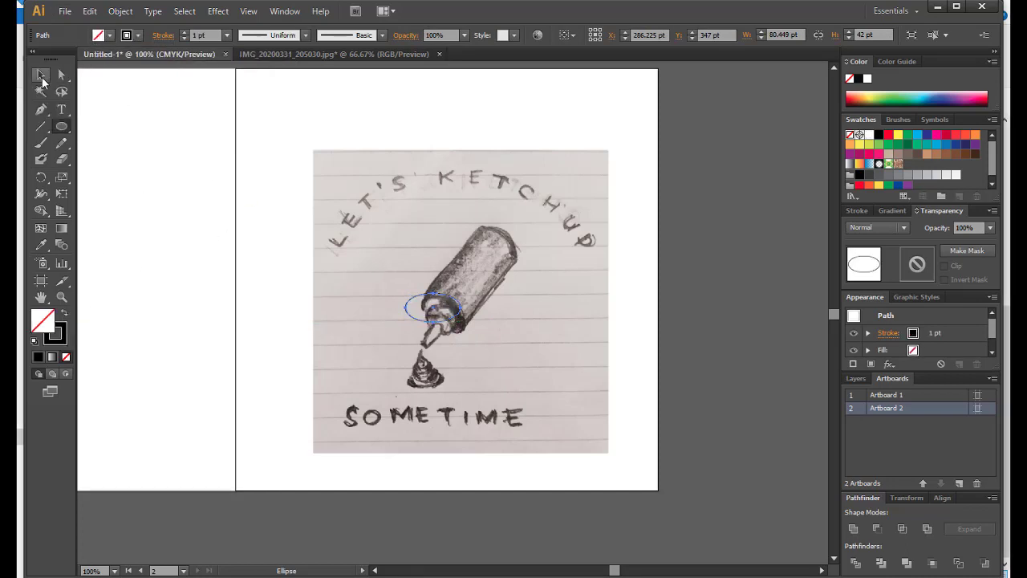
{"action": "left_click", "coordinate": [41, 76]}
Move the ellipse onto new Layer 2 and tilt it to match the bottle's end.
{"action": "left_click", "coordinate": [857, 378]}
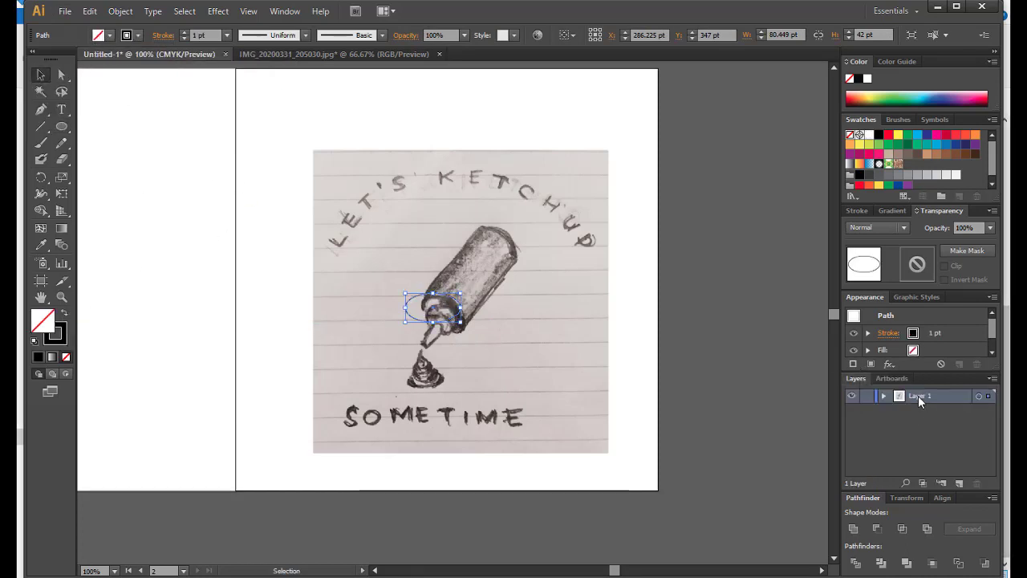
{"action": "left_click", "coordinate": [884, 395]}
{"action": "left_click", "coordinate": [960, 483]}
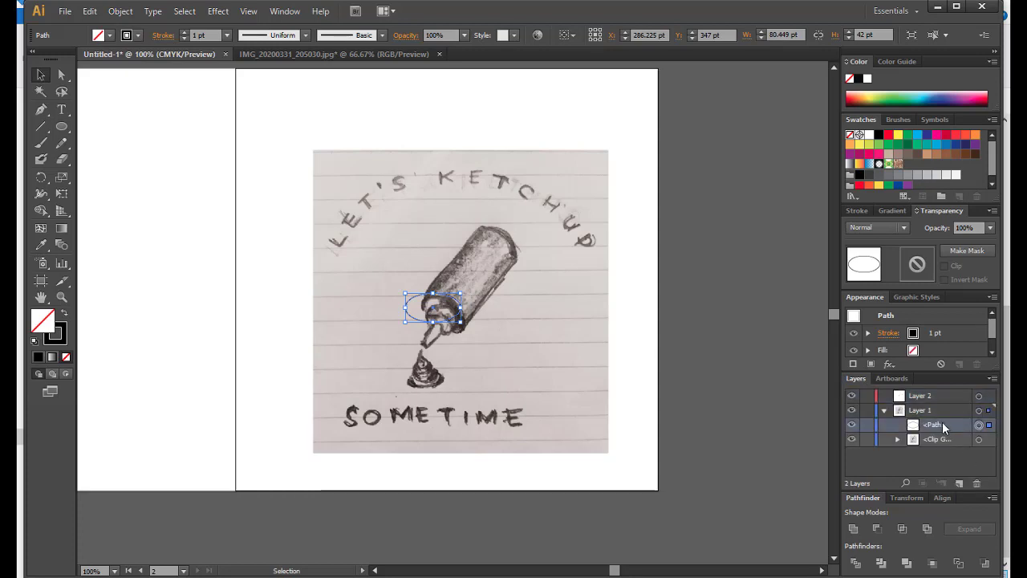
{"action": "left_click_drag", "start_coordinate": [935, 424], "coordinate": [947, 399]}
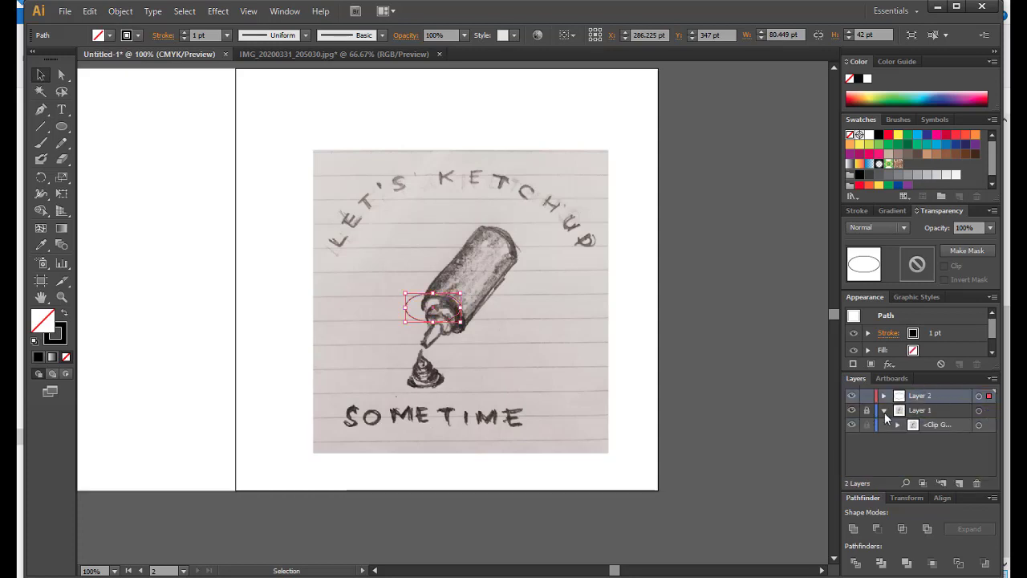
{"action": "left_click", "coordinate": [884, 410]}
{"action": "mouse_move", "coordinate": [466, 299]}
{"action": "left_mouse_down"}
{"action": "mouse_move", "coordinate": [457, 313]}
{"action": "mouse_move", "coordinate": [482, 320]}
{"action": "left_mouse_up"}
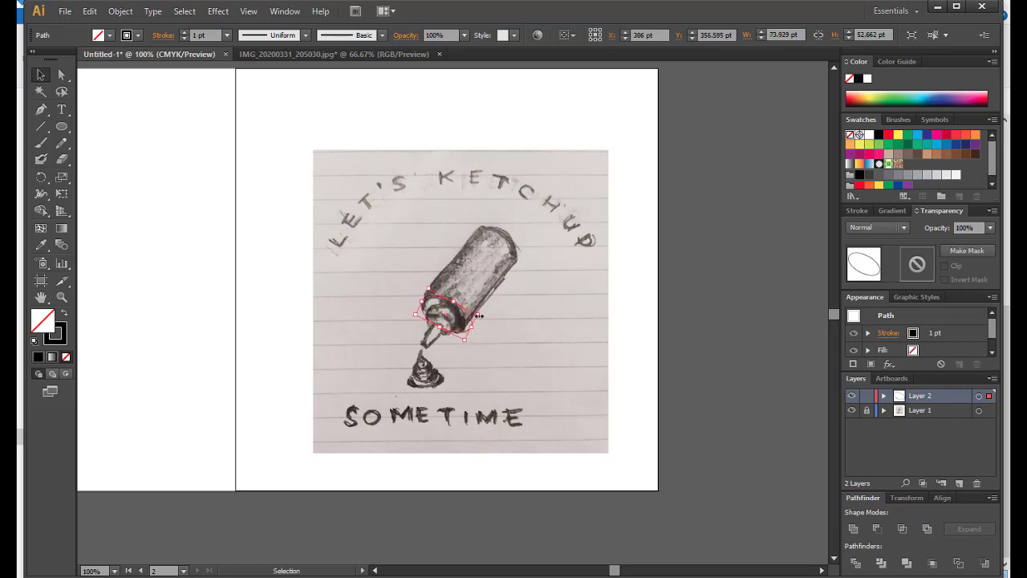
Rotate and resize the ellipse to fit the bottle's lower end.
{"action": "scroll", "coordinate": [481, 318], "scroll_direction": "up", "scroll_amount": 1}
{"action": "scroll", "coordinate": [482, 317], "scroll_direction": "up", "scroll_amount": 1}
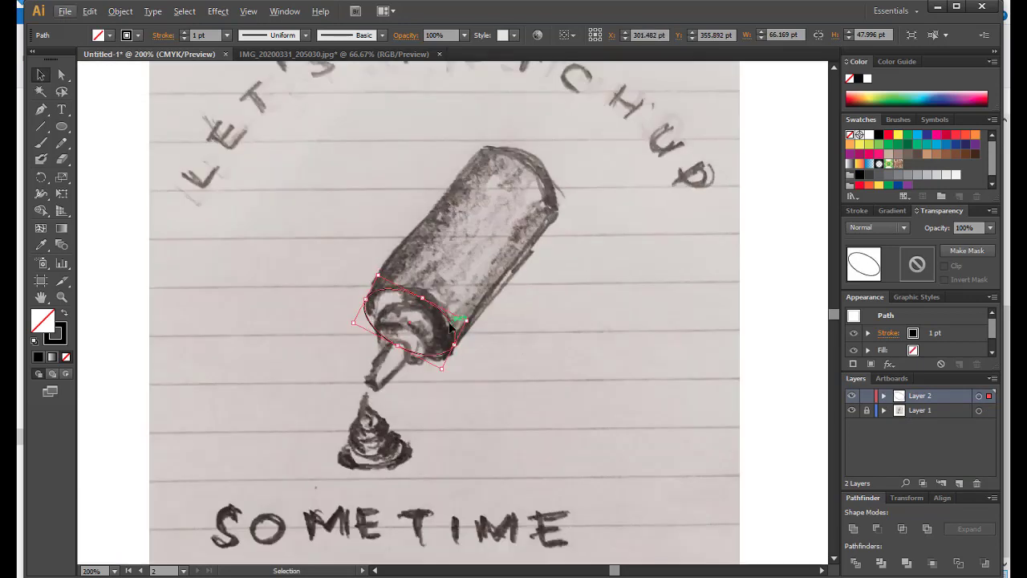
{"action": "left_click_drag", "start_coordinate": [454, 322], "coordinate": [450, 322]}
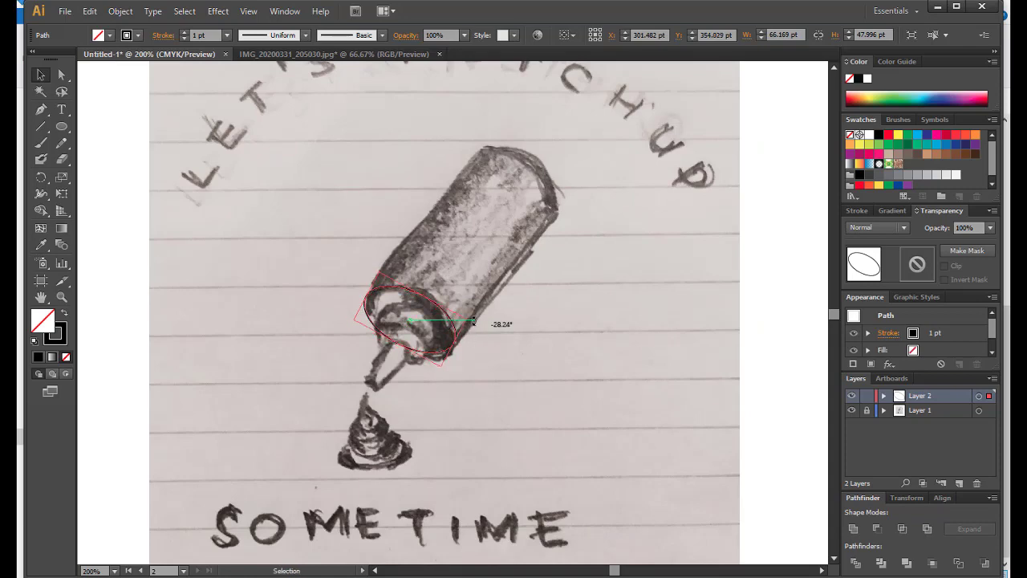
{"action": "mouse_move", "coordinate": [474, 321]}
{"action": "left_mouse_down"}
{"action": "mouse_move", "coordinate": [453, 331]}
{"action": "mouse_move", "coordinate": [562, 203]}
{"action": "left_mouse_up"}
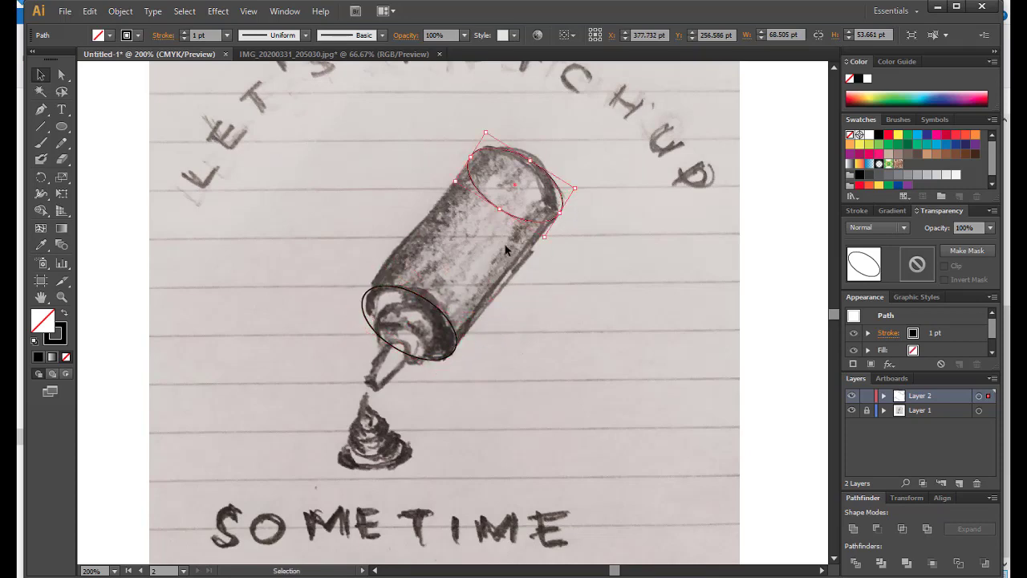
{"action": "scroll", "coordinate": [502, 222], "scroll_direction": "up", "scroll_amount": 1, "text": "alt"}
{"action": "left_click", "coordinate": [379, 331]}
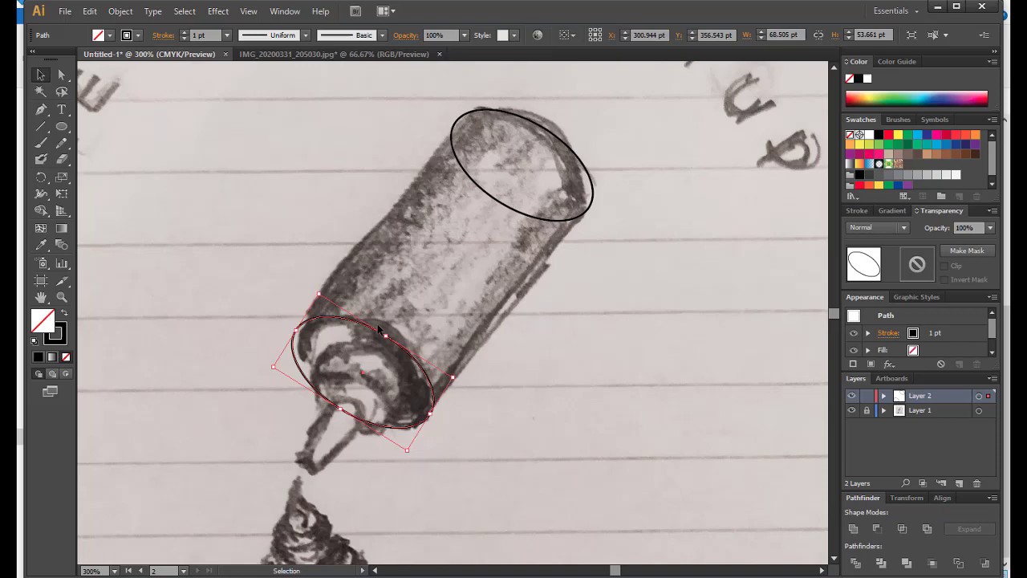
Draw the bottle's two straight side lines joining the end ellipses.
{"action": "left_click", "coordinate": [38, 128]}
{"action": "mouse_move", "coordinate": [295, 327]}
{"action": "left_mouse_down"}
{"action": "mouse_move", "coordinate": [452, 114]}
{"action": "mouse_move", "coordinate": [466, 120]}
{"action": "mouse_move", "coordinate": [454, 124]}
{"action": "left_mouse_up"}
{"action": "left_click_drag", "start_coordinate": [430, 414], "coordinate": [587, 211]}
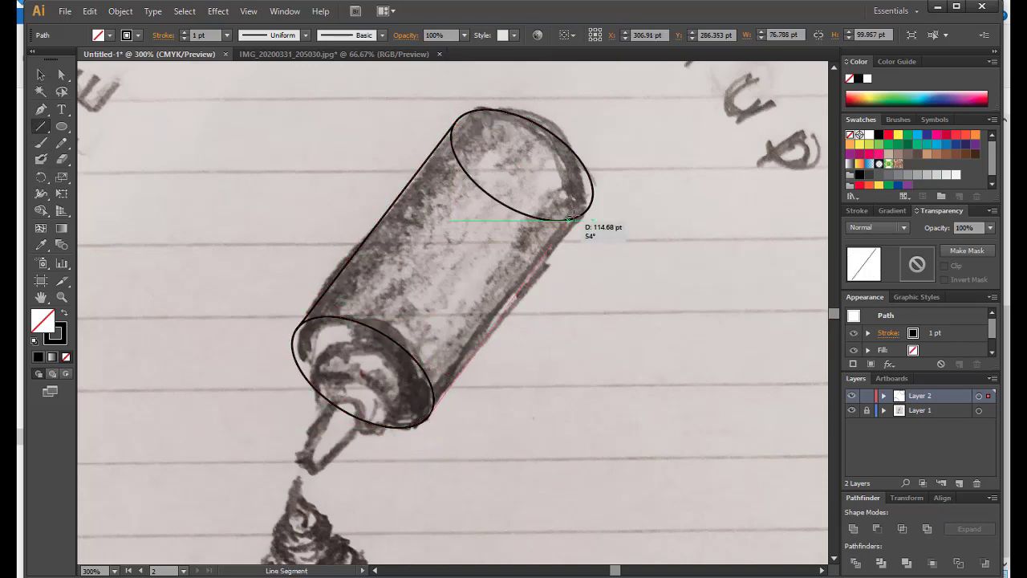
{"action": "key", "text": "ctrl+minus"}
{"action": "key", "text": "ctrl+plus"}
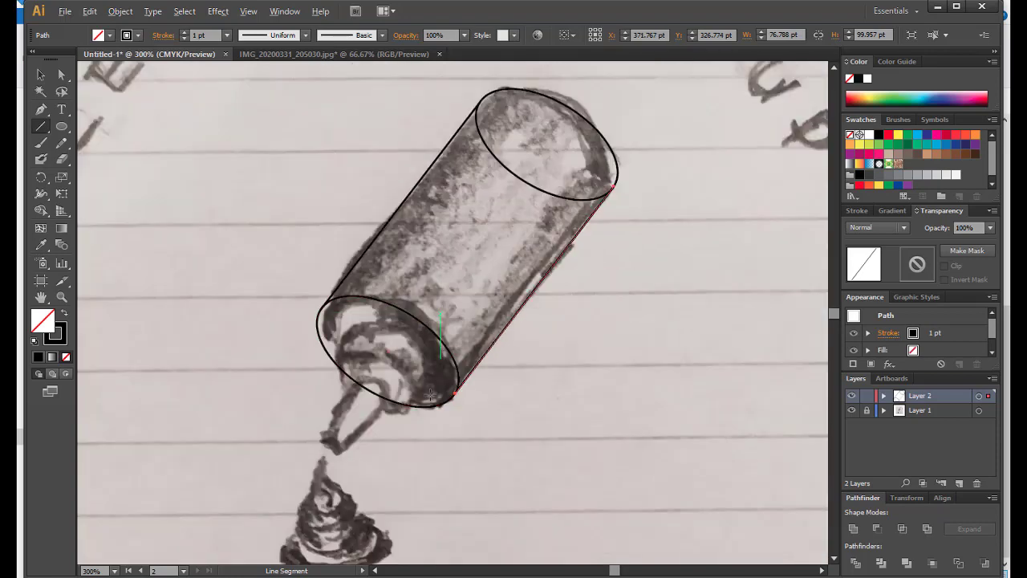
Paste a copy of the lower ellipse in front and shrink it inside the bottle end.
{"action": "left_click", "coordinate": [41, 74]}
{"action": "left_click", "coordinate": [470, 384]}
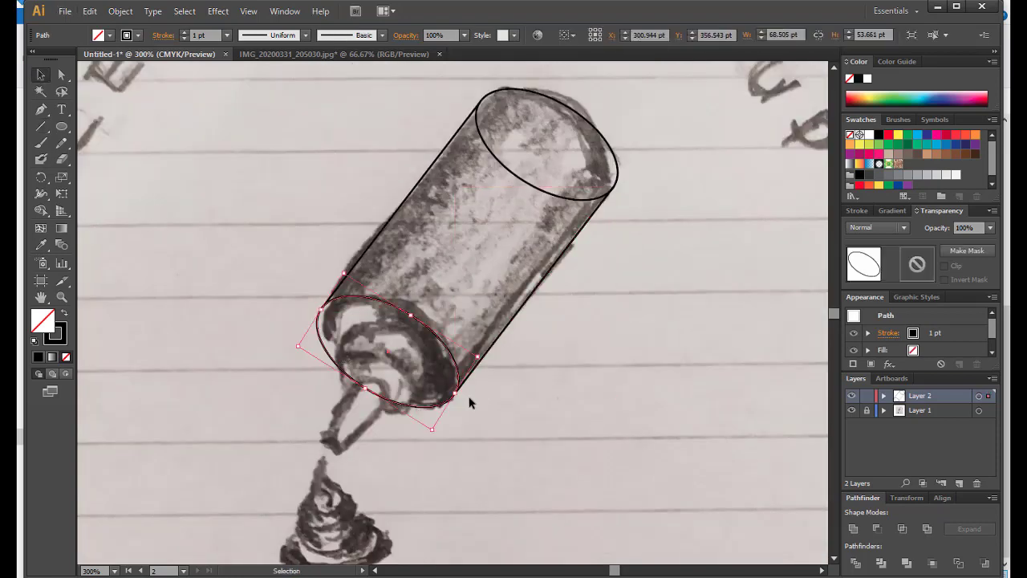
{"action": "left_click", "coordinate": [89, 11]}
{"action": "left_click", "coordinate": [113, 76]}
{"action": "left_click", "coordinate": [89, 11]}
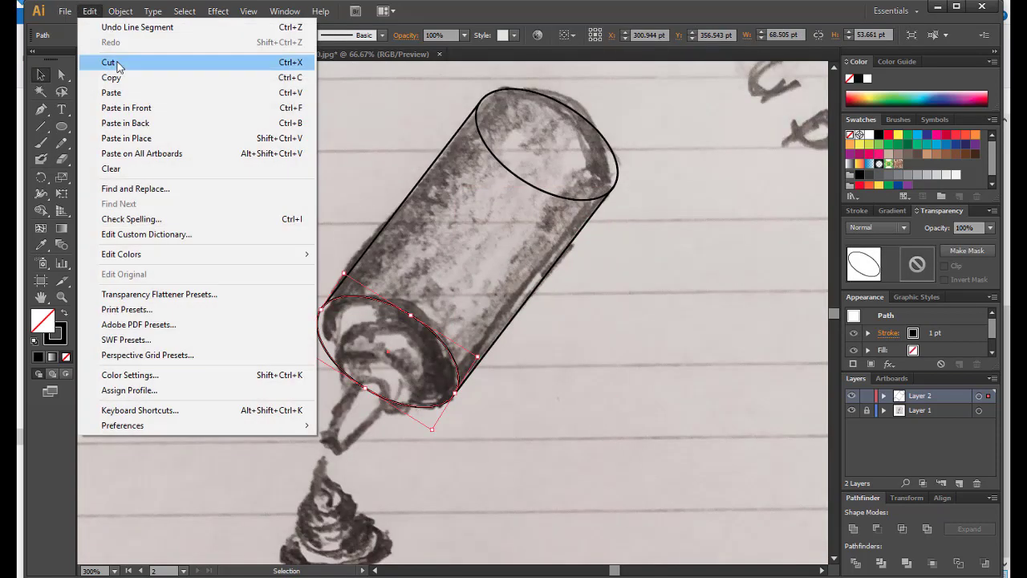
{"action": "left_click", "coordinate": [126, 108]}
{"action": "left_click_drag", "start_coordinate": [451, 360], "coordinate": [452, 379]}
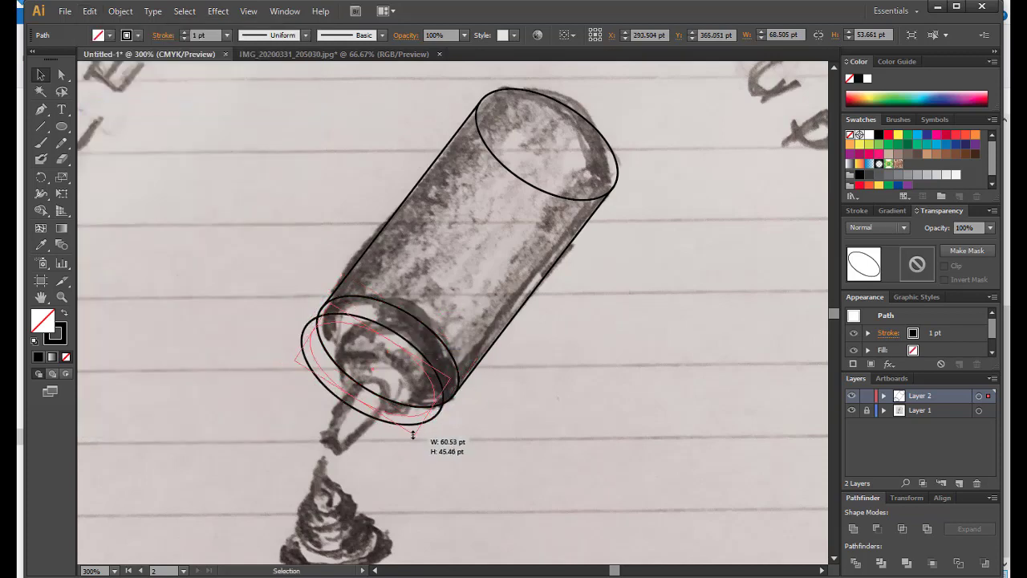
{"action": "left_click_drag", "start_coordinate": [415, 449], "coordinate": [436, 370]}
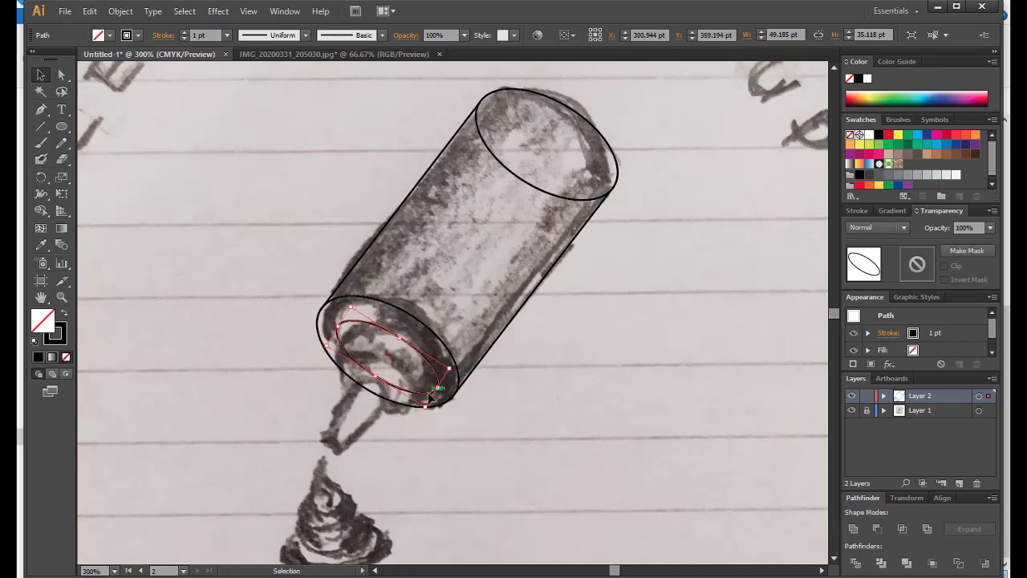
Paste a second small ellipse in front and shift it further down-left.
{"action": "left_click", "coordinate": [98, 16]}
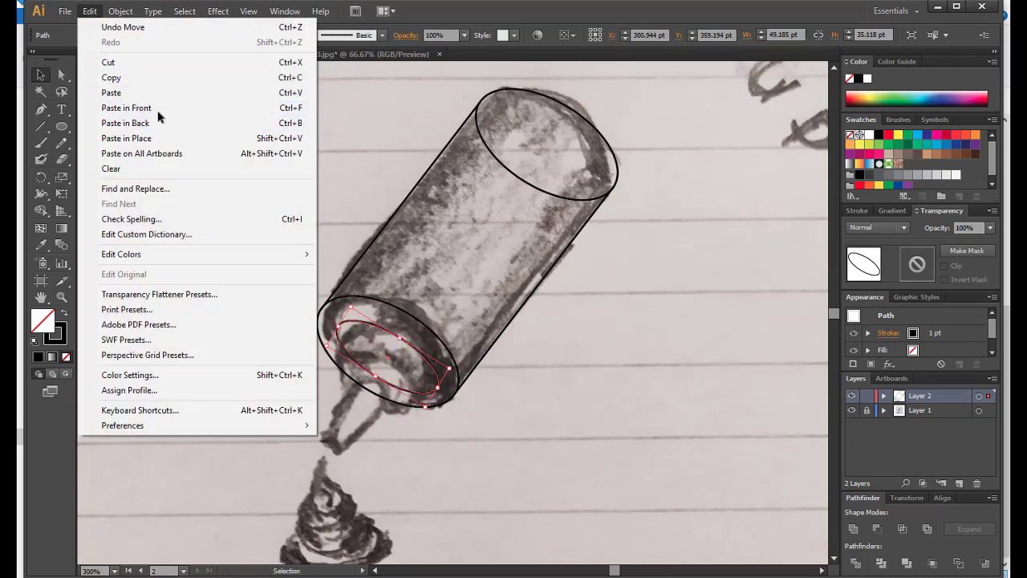
{"action": "left_click", "coordinate": [157, 112]}
{"action": "mouse_move", "coordinate": [429, 362]}
{"action": "left_mouse_down"}
{"action": "mouse_move", "coordinate": [434, 408]}
{"action": "mouse_move", "coordinate": [412, 414]}
{"action": "mouse_move", "coordinate": [418, 393]}
{"action": "left_mouse_up"}
Draw a small ellipse for the nozzle tip.
{"action": "left_click", "coordinate": [431, 424]}
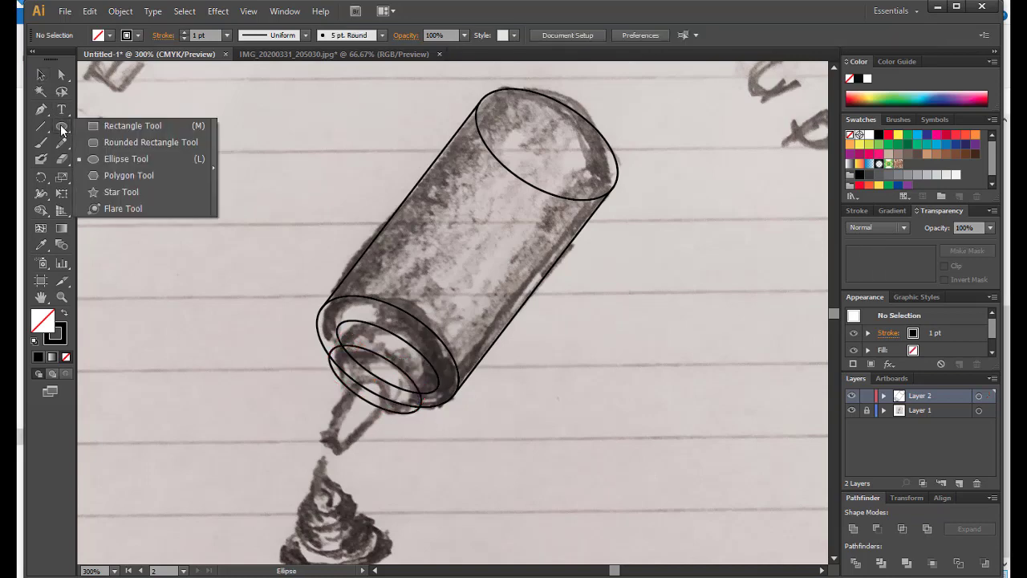
{"action": "left_click_drag", "start_coordinate": [62, 127], "coordinate": [97, 156]}
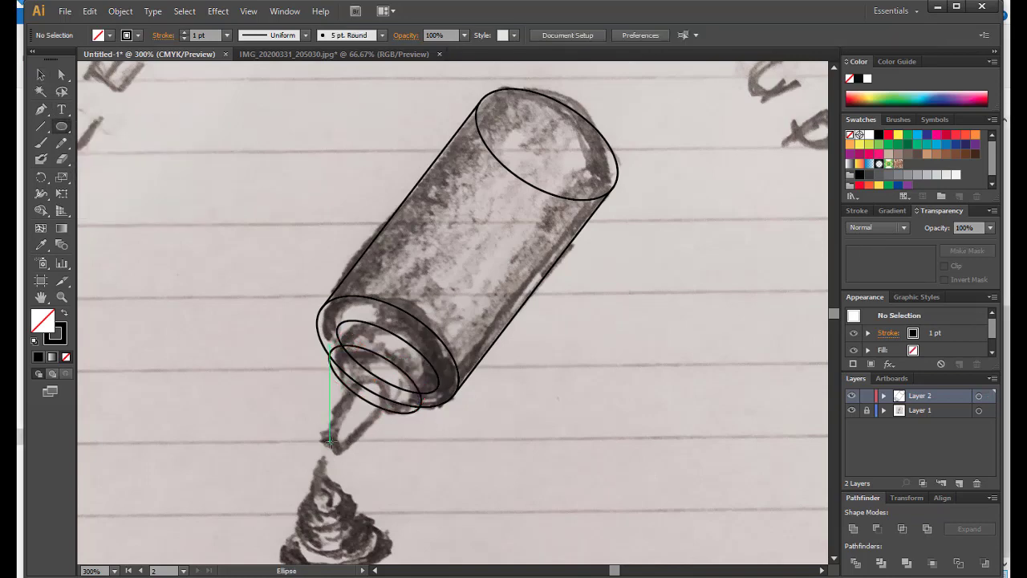
{"action": "left_click_drag", "start_coordinate": [334, 447], "coordinate": [335, 447]}
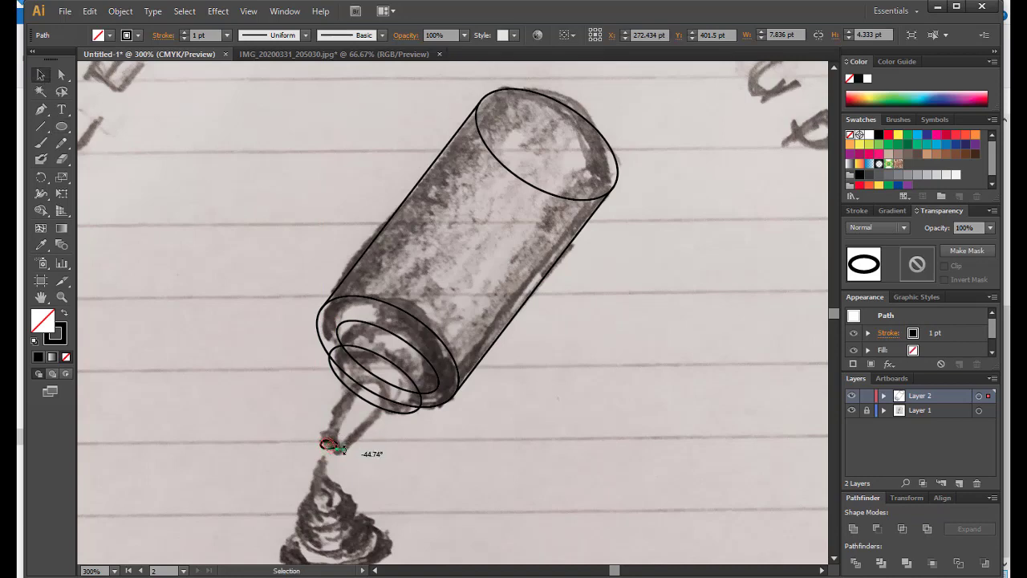
{"action": "left_click", "coordinate": [167, 149]}
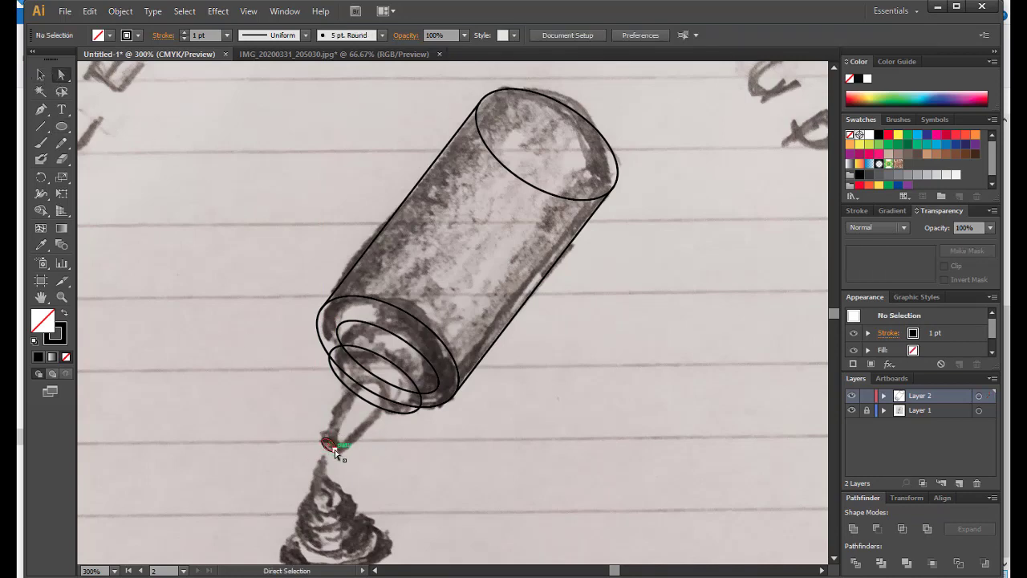
{"action": "left_click_drag", "start_coordinate": [342, 455], "coordinate": [304, 443]}
Position the small ellipses at the nozzle tip and base.
{"action": "scroll", "coordinate": [356, 469], "scroll_direction": "up", "scroll_amount": 2}
{"action": "left_click", "coordinate": [208, 314]}
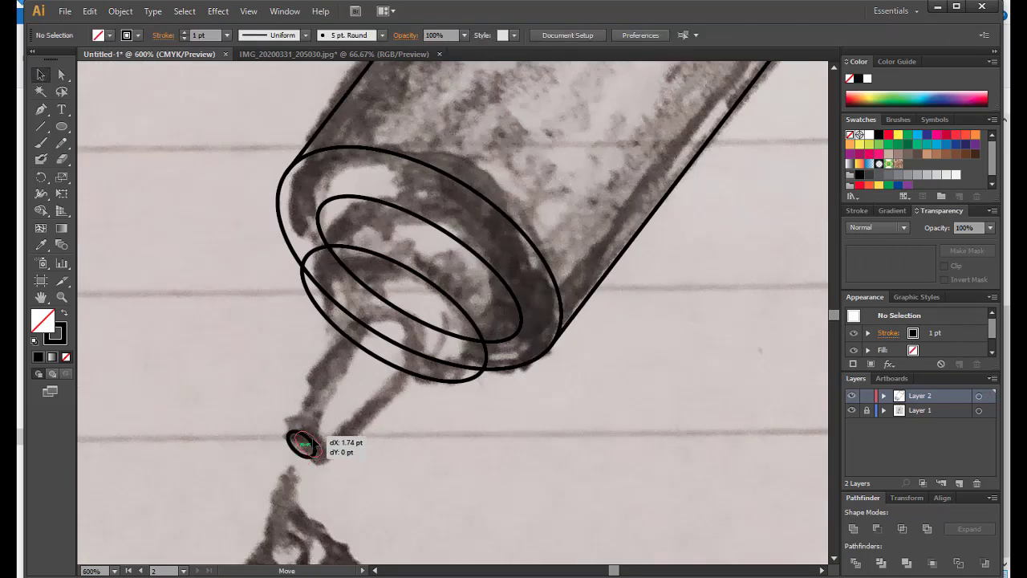
{"action": "mouse_move", "coordinate": [313, 443]}
{"action": "left_mouse_down"}
{"action": "mouse_move", "coordinate": [402, 340]}
{"action": "mouse_move", "coordinate": [424, 342]}
{"action": "left_mouse_up"}
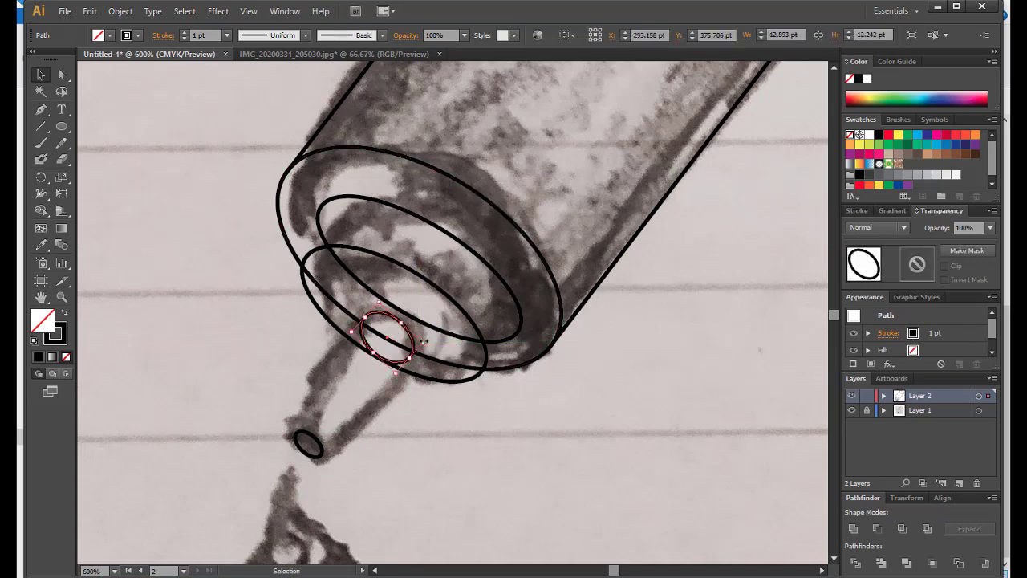
{"action": "left_click", "coordinate": [362, 409]}
{"action": "left_click", "coordinate": [321, 450]}
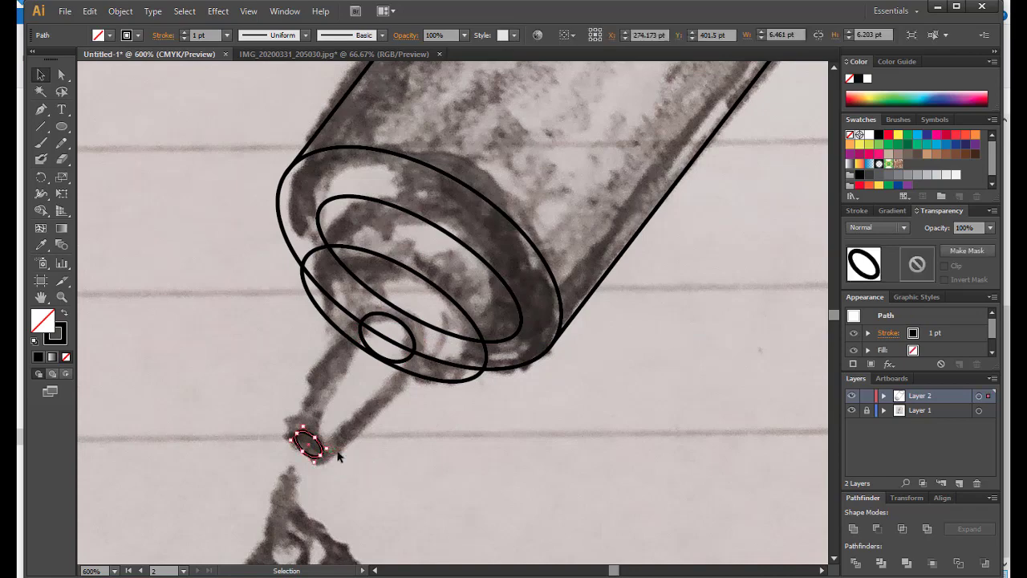
{"action": "left_click", "coordinate": [336, 450]}
{"action": "left_click", "coordinate": [361, 457]}
{"action": "scroll", "coordinate": [358, 451], "scroll_direction": "down", "scroll_amount": 1}
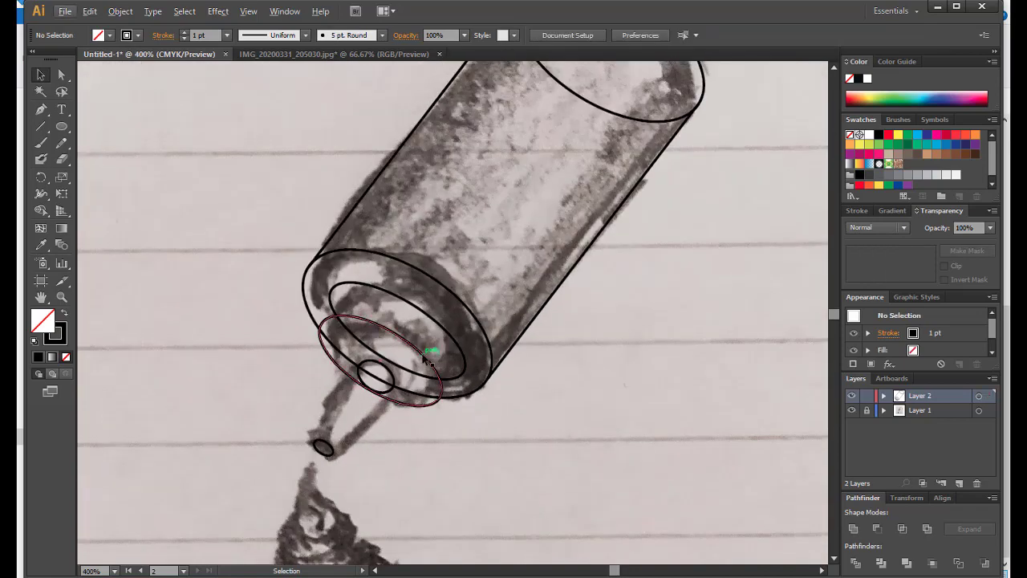
Draw two straight lines from the neck ellipse to the nozzle tip.
{"action": "key", "text": "backslash"}
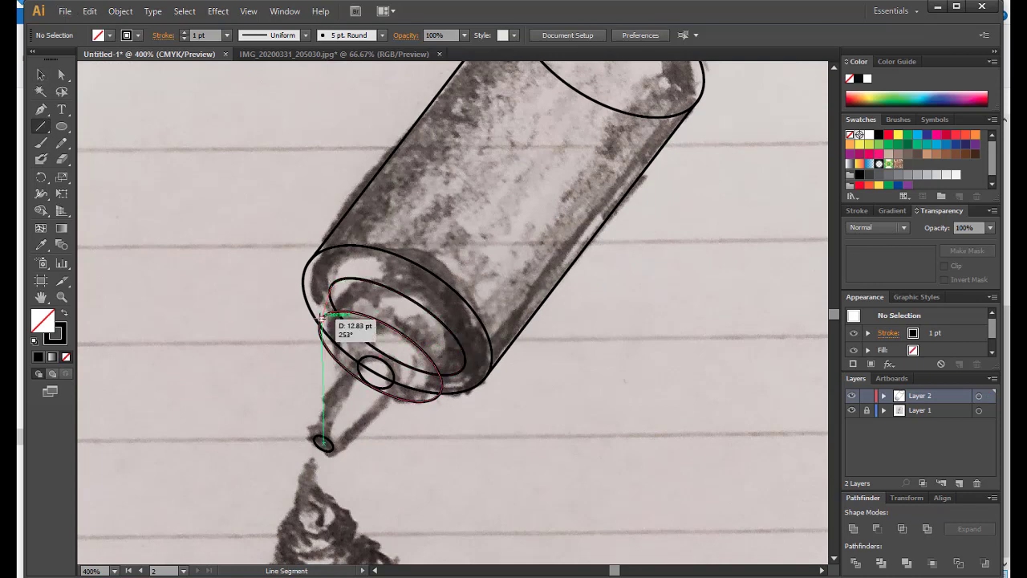
{"action": "left_click_drag", "start_coordinate": [330, 284], "coordinate": [321, 320]}
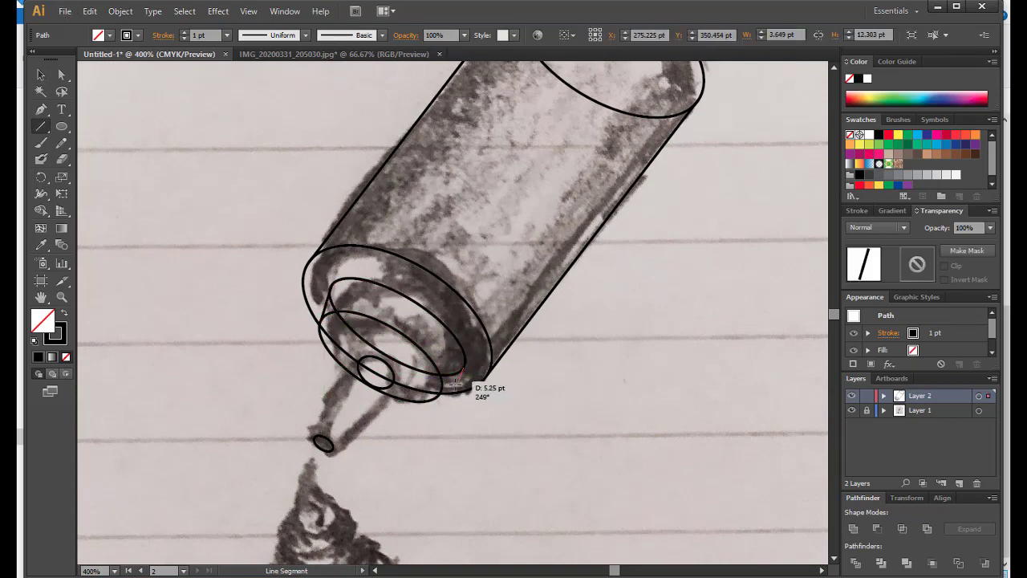
{"action": "left_click_drag", "start_coordinate": [465, 371], "coordinate": [441, 394]}
{"action": "left_click_drag", "start_coordinate": [360, 363], "coordinate": [315, 438]}
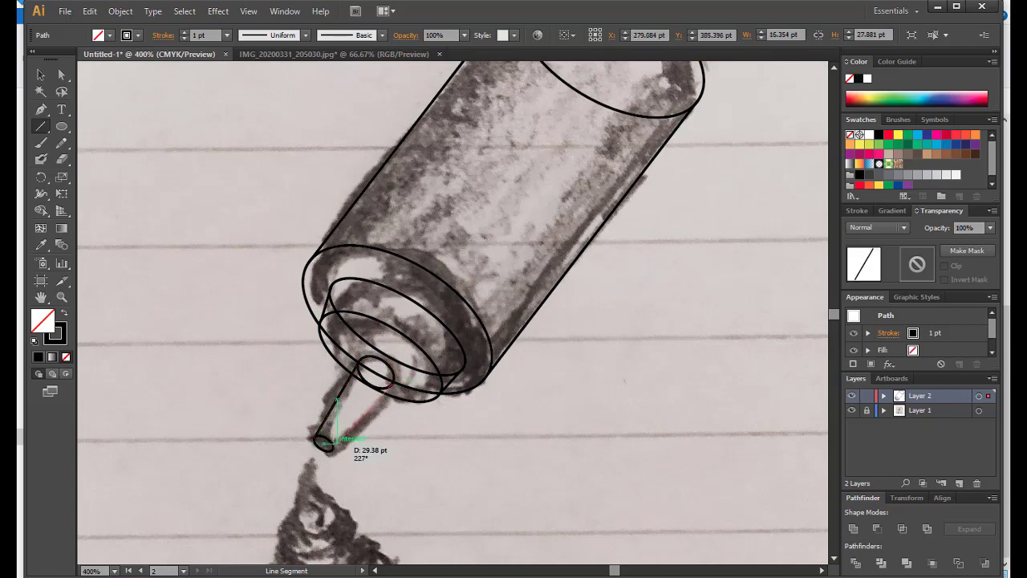
{"action": "left_click_drag", "start_coordinate": [330, 449], "coordinate": [330, 448]}
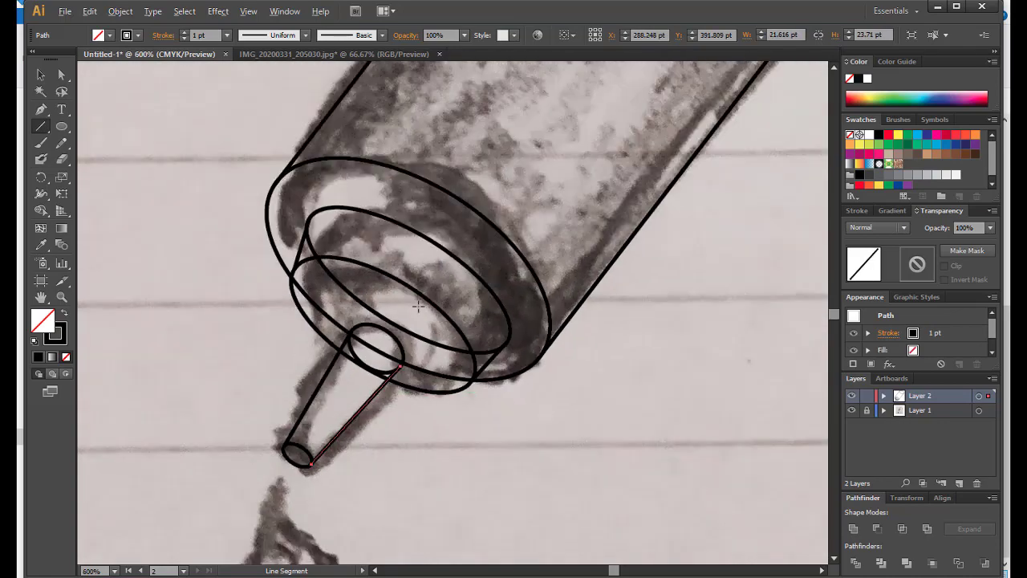
{"action": "scroll", "coordinate": [413, 265], "scroll_direction": "down", "scroll_amount": 1}
{"action": "scroll", "coordinate": [405, 253], "scroll_direction": "down", "scroll_amount": 1}
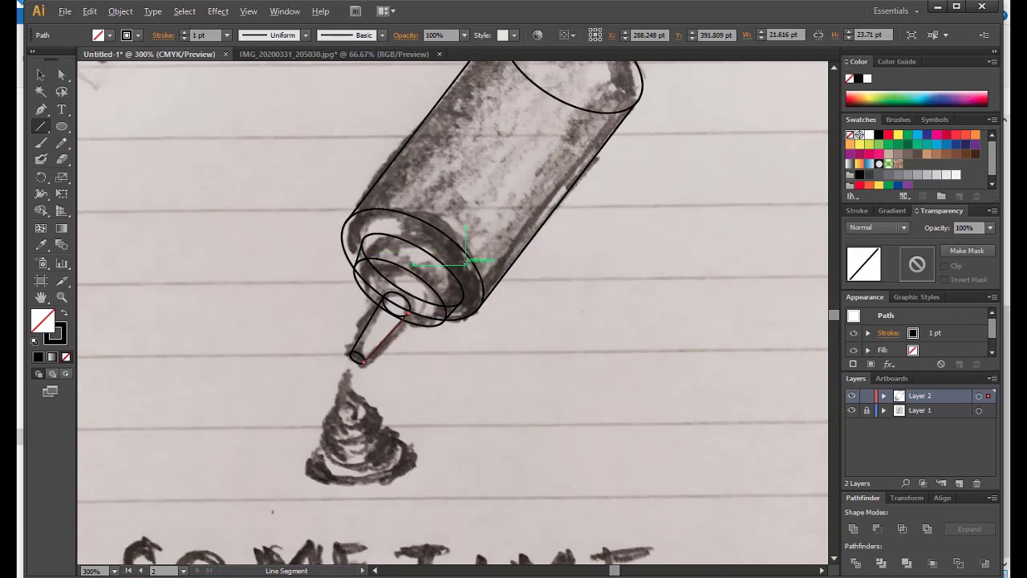
{"action": "scroll", "coordinate": [454, 317], "scroll_direction": "down", "scroll_amount": 1}
{"action": "scroll", "coordinate": [410, 415], "scroll_direction": "up", "scroll_amount": 2}
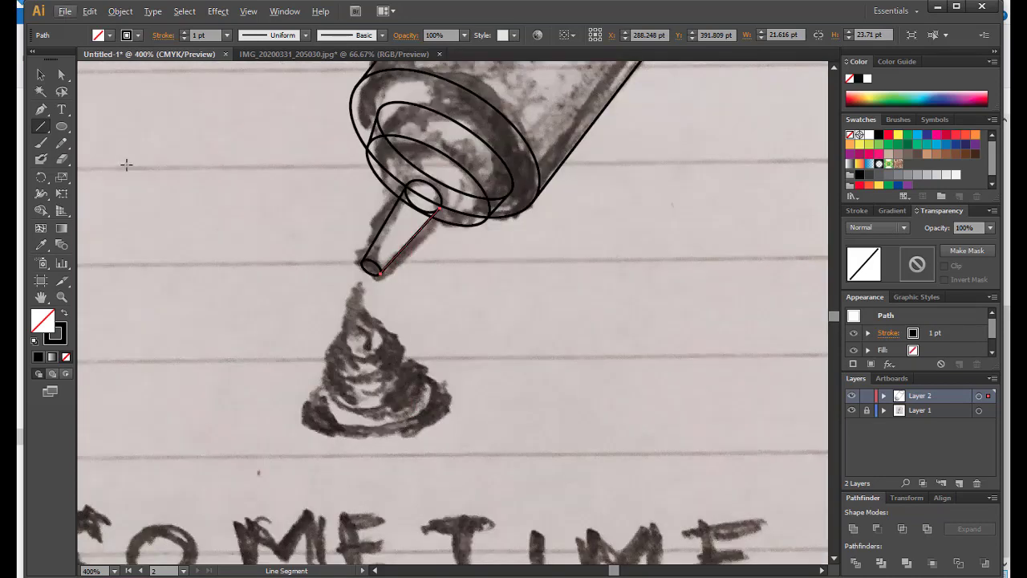
Trace the dollop's pointed teardrop tip as a closed Pen path.
{"action": "left_click", "coordinate": [42, 109]}
{"action": "left_click", "coordinate": [349, 353]}
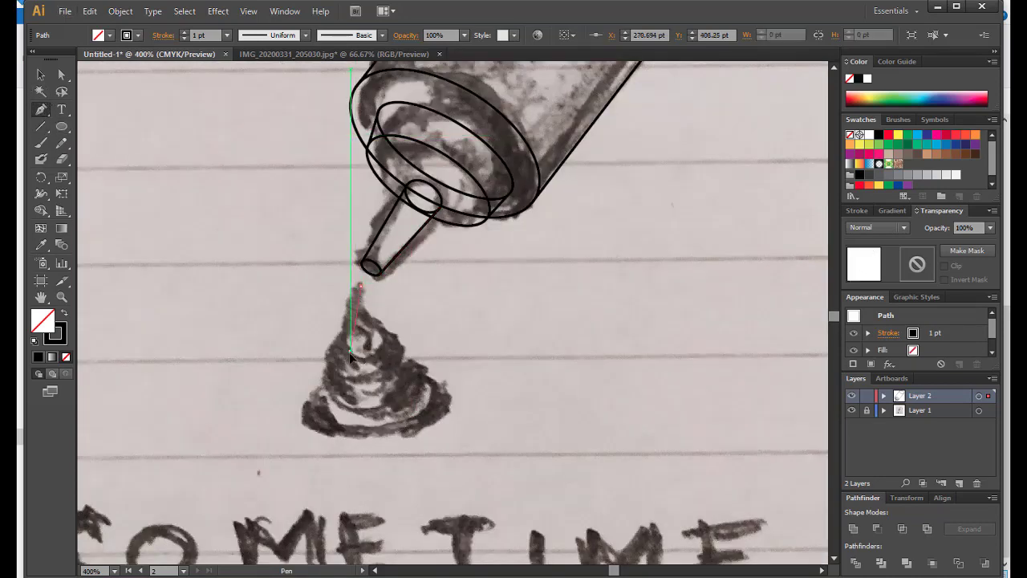
{"action": "left_click_drag", "start_coordinate": [374, 365], "coordinate": [387, 354]}
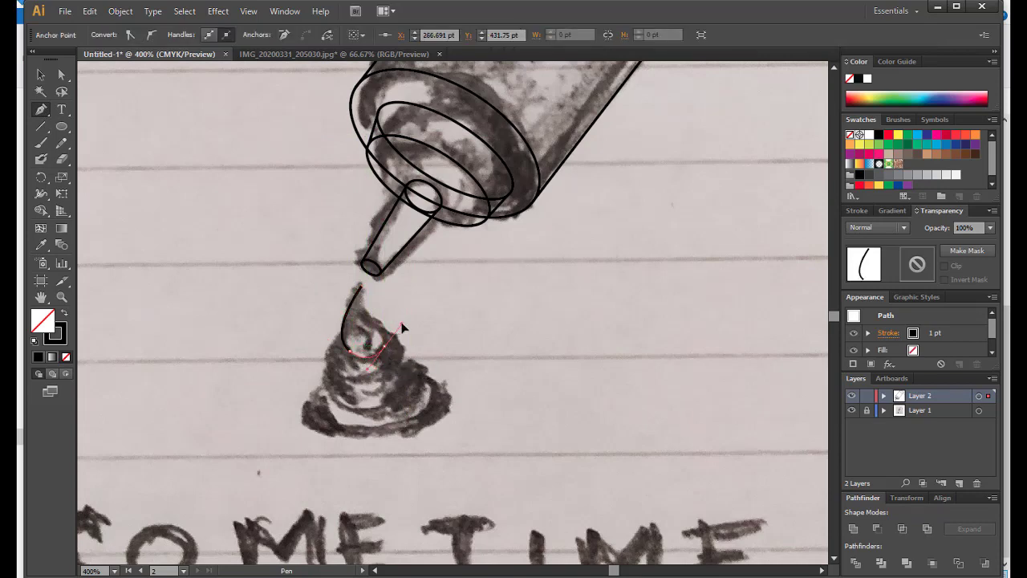
{"action": "left_click_drag", "start_coordinate": [367, 322], "coordinate": [371, 304]}
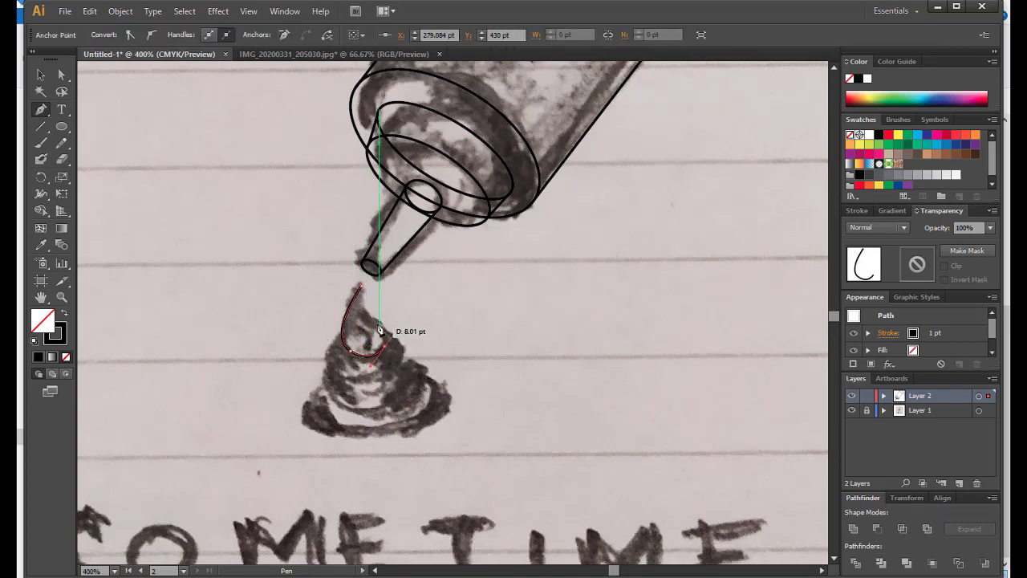
{"action": "left_click", "coordinate": [360, 285]}
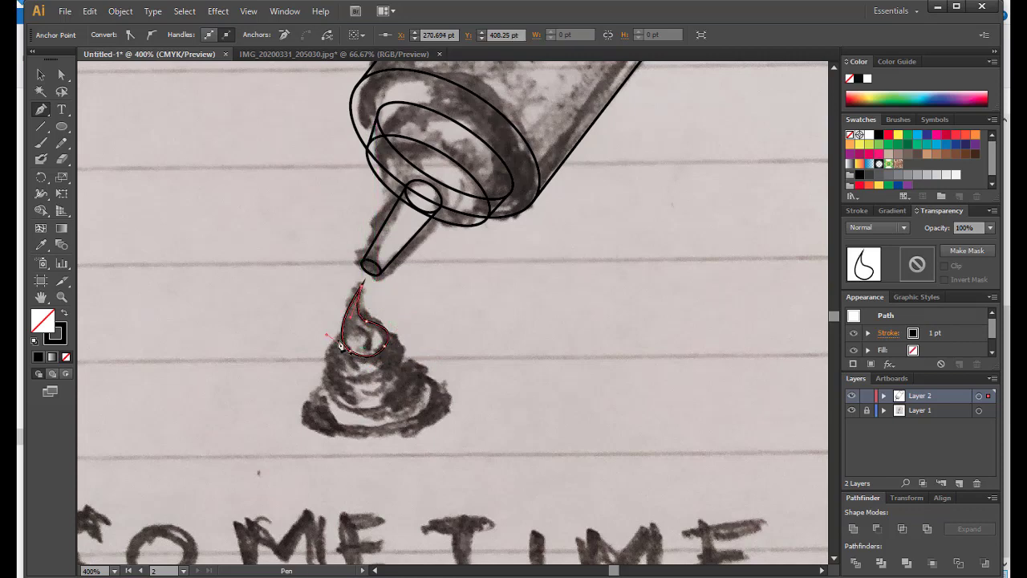
Trace the dollop's middle ring as a curved Pen outline.
{"action": "left_click_drag", "start_coordinate": [355, 329], "coordinate": [334, 365]}
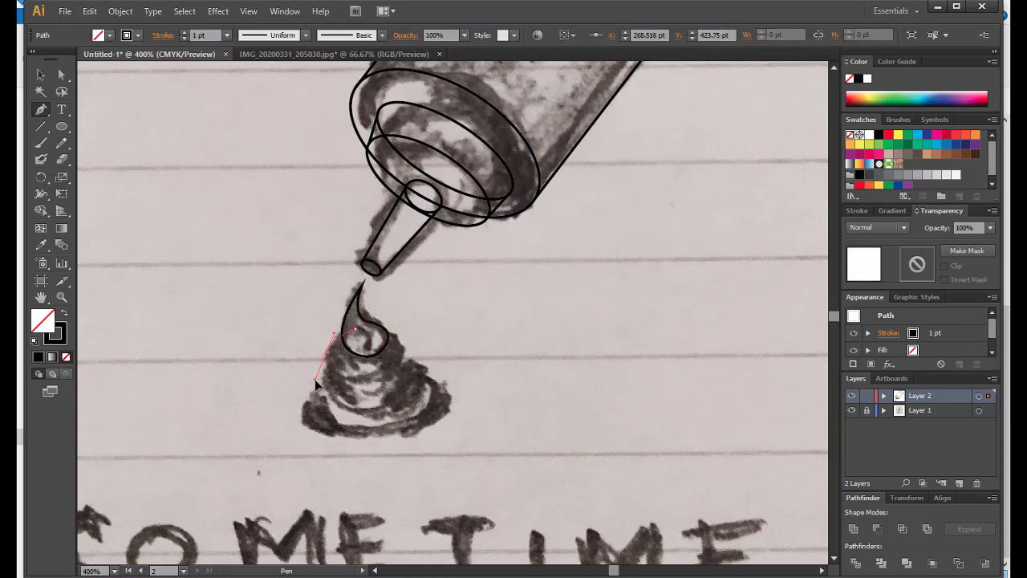
{"action": "mouse_move", "coordinate": [364, 327]}
{"action": "left_mouse_down"}
{"action": "mouse_move", "coordinate": [367, 385]}
{"action": "mouse_move", "coordinate": [409, 357]}
{"action": "mouse_move", "coordinate": [388, 332]}
{"action": "left_mouse_up"}
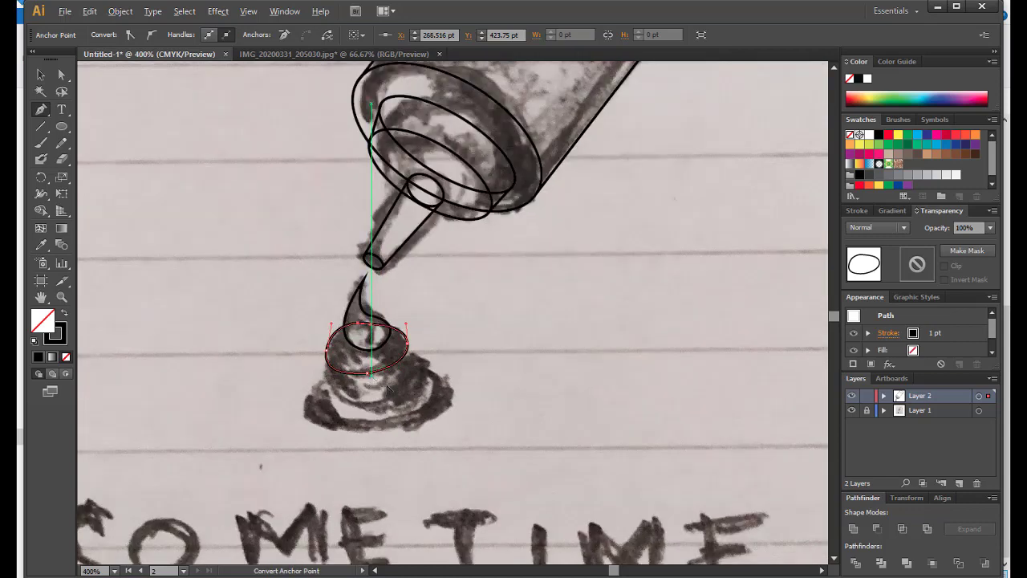
{"action": "left_click_drag", "start_coordinate": [326, 374], "coordinate": [326, 384]}
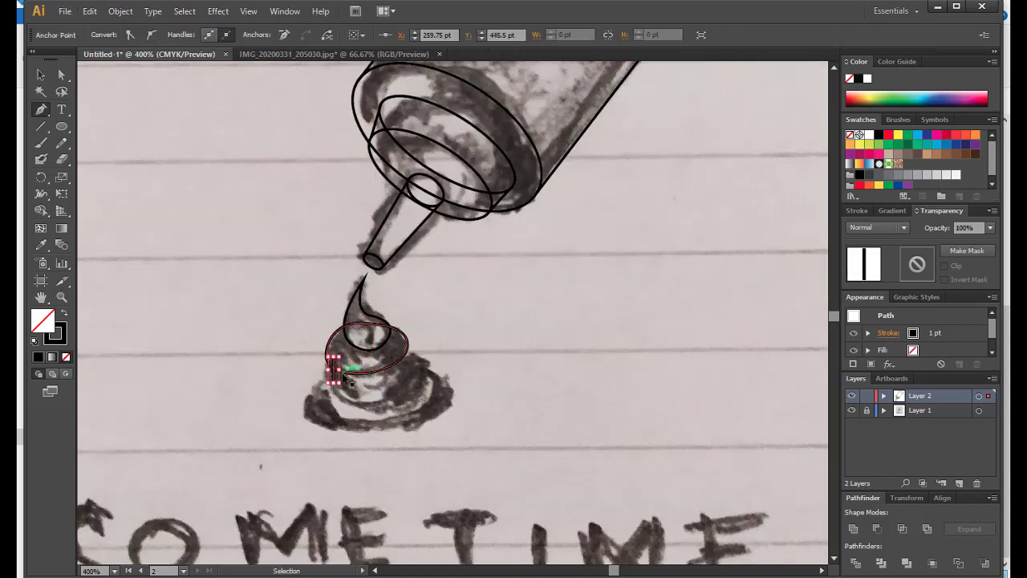
{"action": "left_click_drag", "start_coordinate": [386, 404], "coordinate": [423, 399]}
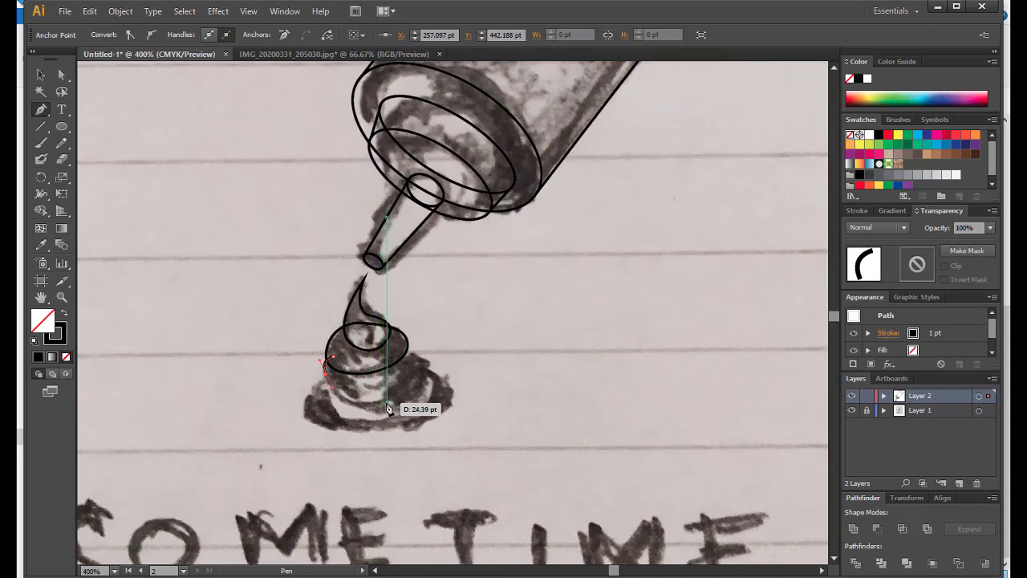
{"action": "mouse_move", "coordinate": [426, 363]}
{"action": "left_mouse_down"}
{"action": "mouse_move", "coordinate": [363, 366]}
{"action": "mouse_move", "coordinate": [337, 347]}
{"action": "left_mouse_up"}
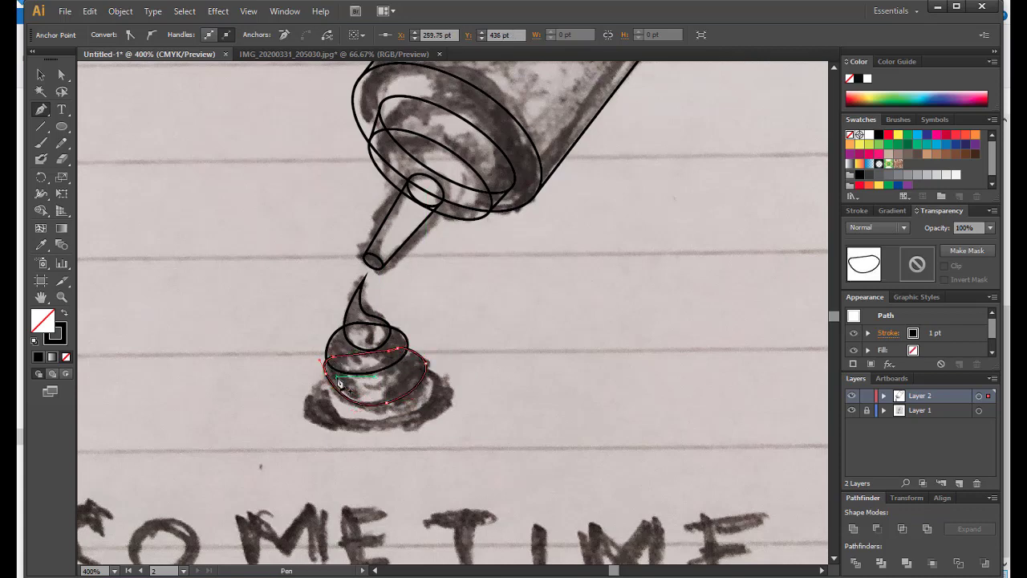
Trace a closed curved outline around the dollop's base.
{"action": "left_click", "coordinate": [317, 426]}
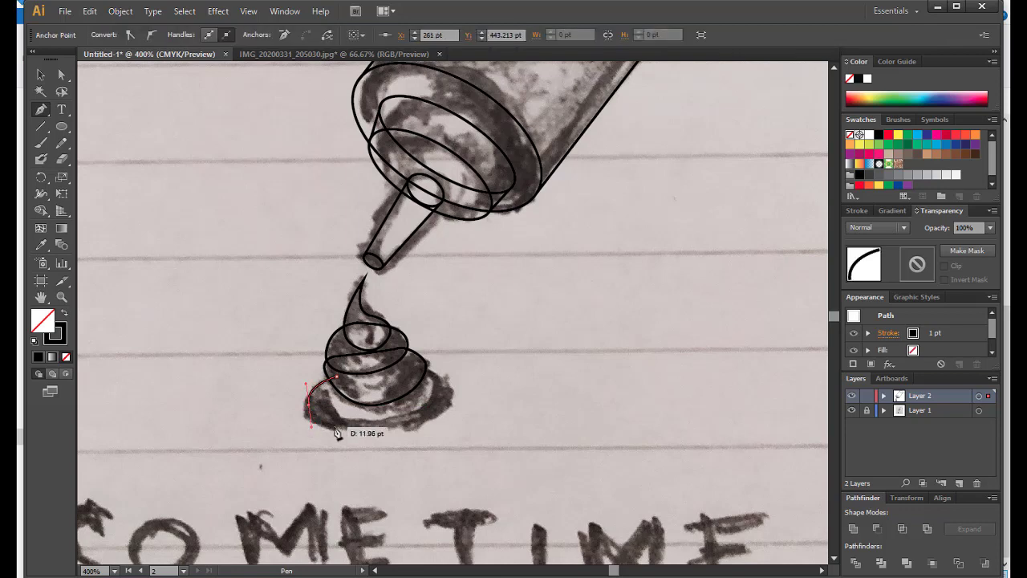
{"action": "mouse_move", "coordinate": [435, 429]}
{"action": "left_mouse_down"}
{"action": "mouse_move", "coordinate": [456, 401]}
{"action": "mouse_move", "coordinate": [420, 374]}
{"action": "left_mouse_up"}
{"action": "mouse_move", "coordinate": [336, 377]}
{"action": "left_mouse_down"}
{"action": "mouse_move", "coordinate": [383, 393]}
{"action": "mouse_move", "coordinate": [377, 383]}
{"action": "left_mouse_up"}
{"action": "scroll", "coordinate": [411, 397], "scroll_direction": "up", "scroll_amount": 1}
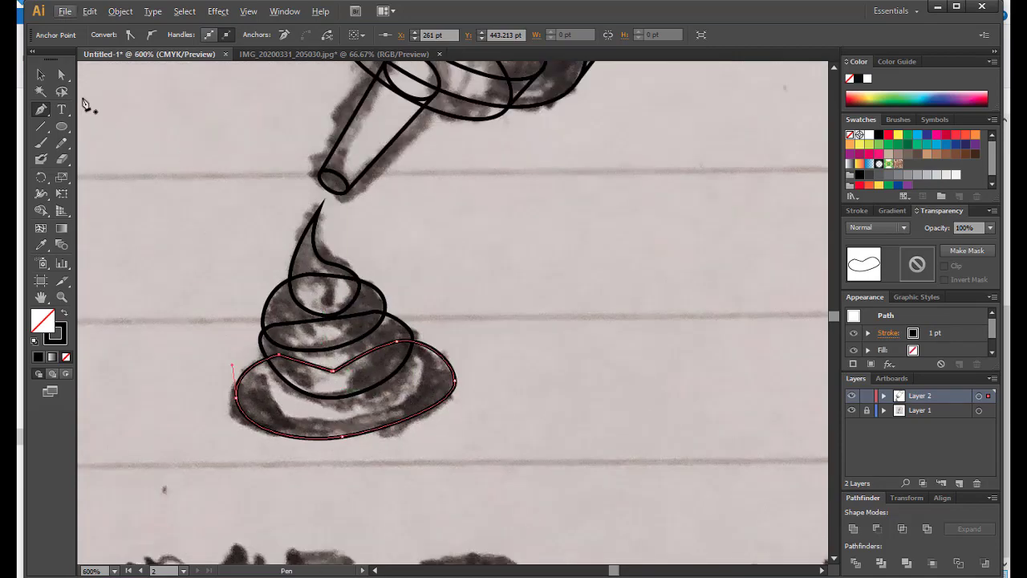
{"action": "left_click", "coordinate": [40, 75]}
Paste the teardrop in back and subtract it from the middle ring with Minus Front.
{"action": "left_click", "coordinate": [387, 309]}
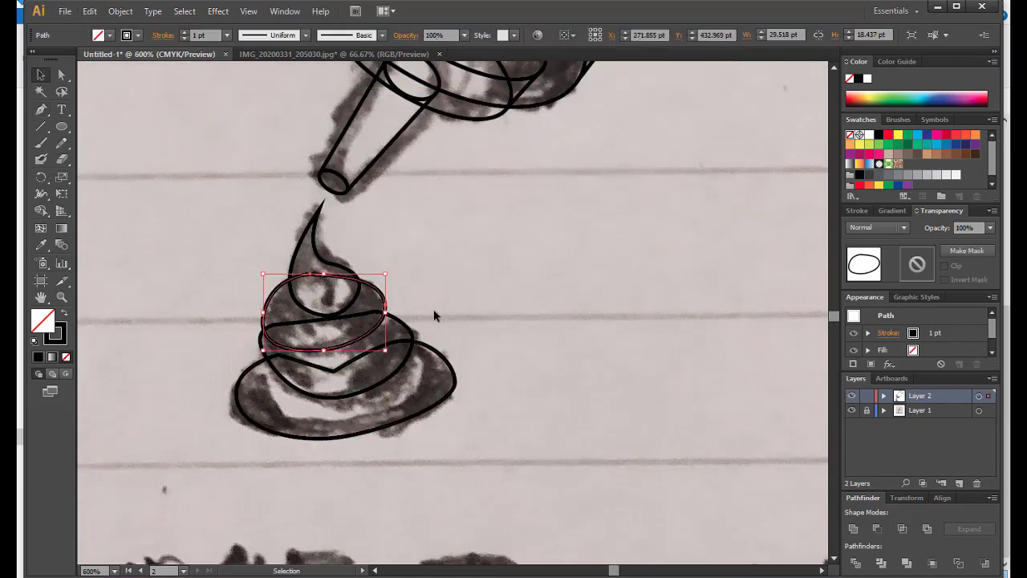
{"action": "left_click", "coordinate": [337, 265]}
{"action": "right_click", "coordinate": [337, 263]}
{"action": "left_click", "coordinate": [90, 11]}
{"action": "key", "text": "c"}
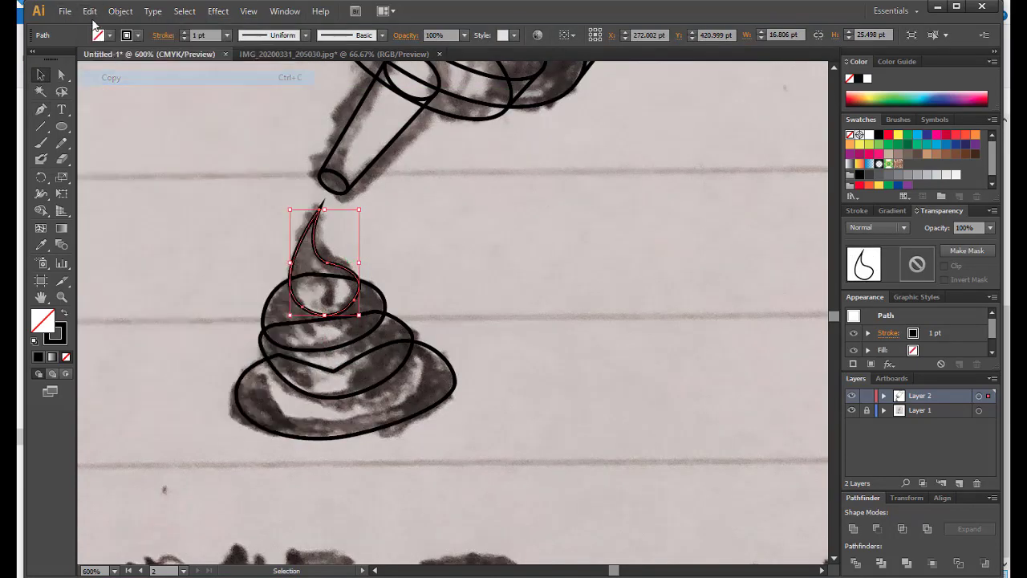
{"action": "left_click", "coordinate": [90, 12]}
{"action": "left_click", "coordinate": [136, 122]}
{"action": "left_click", "coordinate": [387, 305], "text": "shift"}
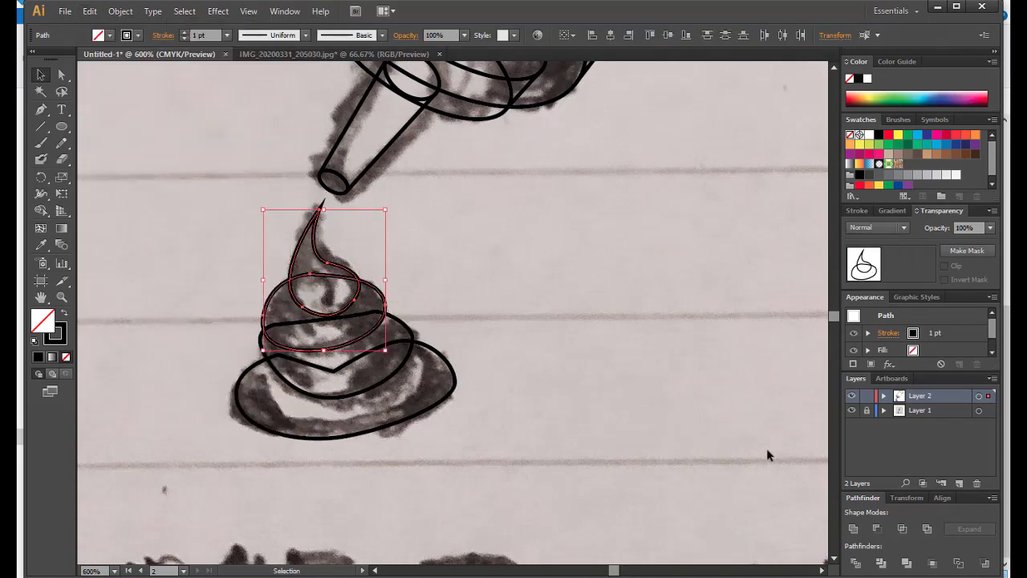
{"action": "left_click", "coordinate": [883, 531]}
{"action": "left_click", "coordinate": [561, 379]}
Paste the trimmed ring in place and subtract it from the base ring.
{"action": "left_click", "coordinate": [384, 299]}
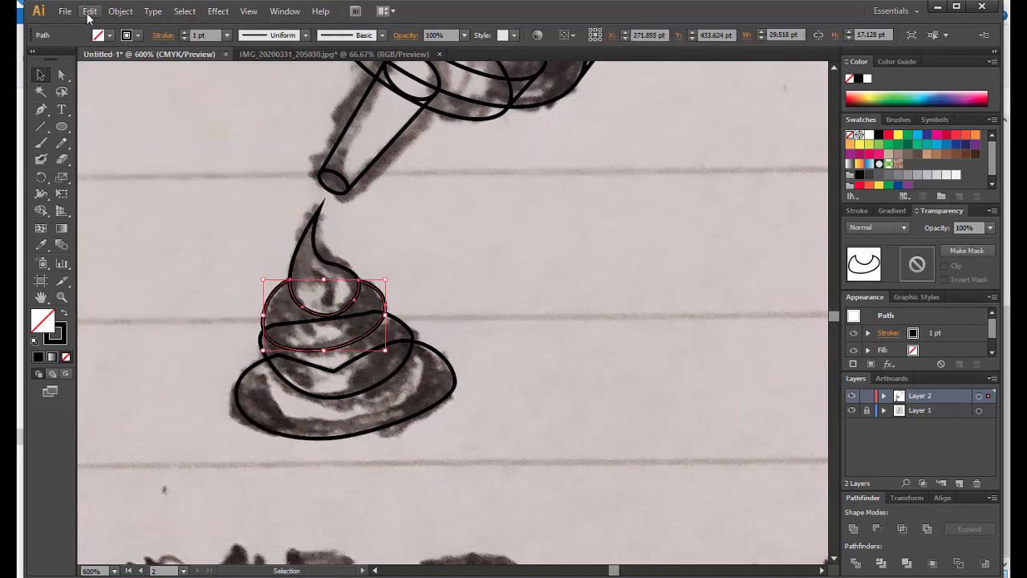
{"action": "left_click", "coordinate": [88, 11]}
{"action": "left_click", "coordinate": [115, 78]}
{"action": "left_click", "coordinate": [90, 11]}
{"action": "left_click", "coordinate": [120, 137]}
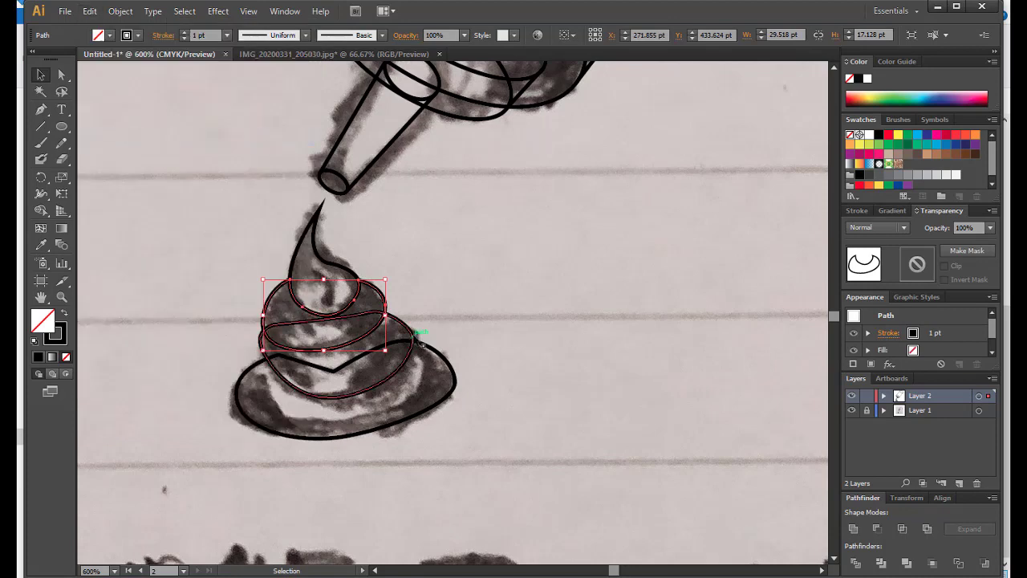
{"action": "left_click", "coordinate": [415, 339], "text": "shift"}
{"action": "left_click", "coordinate": [880, 531]}
{"action": "left_click", "coordinate": [552, 389]}
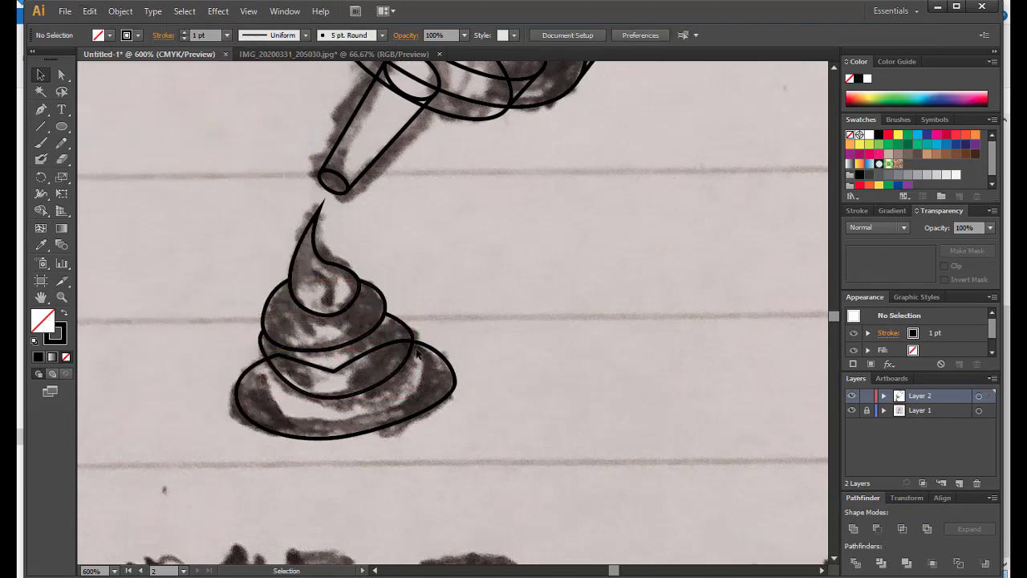
Copy the trimmed ring and paste it in place again, then deselect.
{"action": "left_click", "coordinate": [385, 299]}
{"action": "left_click", "coordinate": [89, 11]}
{"action": "left_click", "coordinate": [110, 77]}
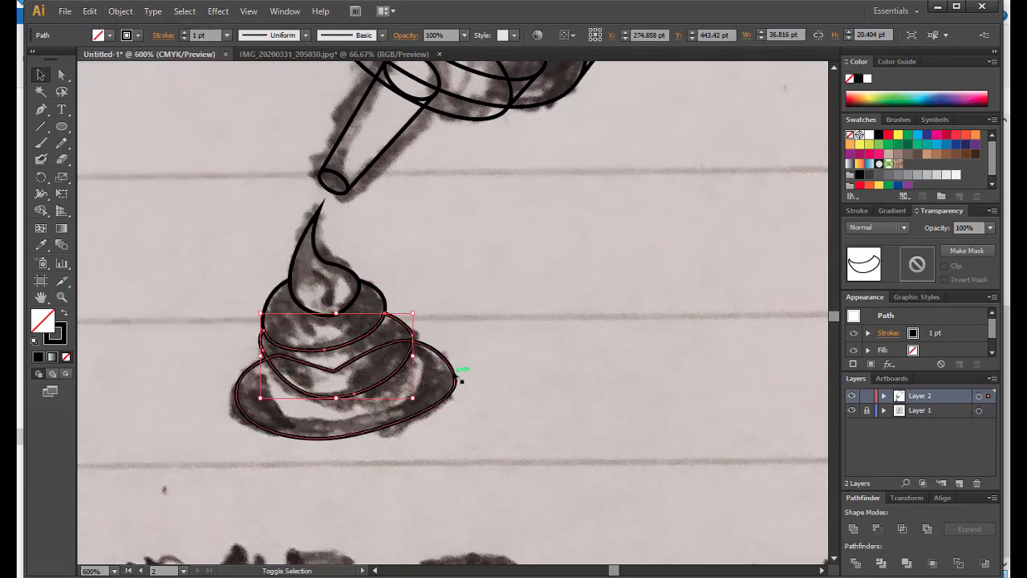
{"action": "left_click", "coordinate": [90, 11]}
{"action": "left_click", "coordinate": [126, 138]}
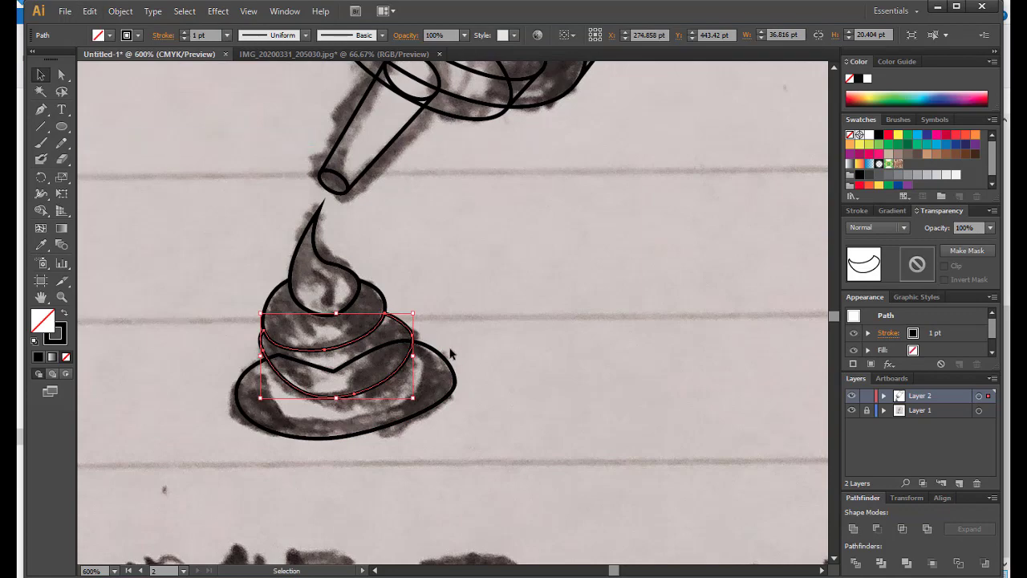
{"action": "left_click", "coordinate": [688, 449]}
{"action": "scroll", "coordinate": [362, 442], "scroll_direction": "down", "scroll_amount": 3}
{"action": "scroll", "coordinate": [361, 442], "scroll_direction": "up", "scroll_amount": 2}
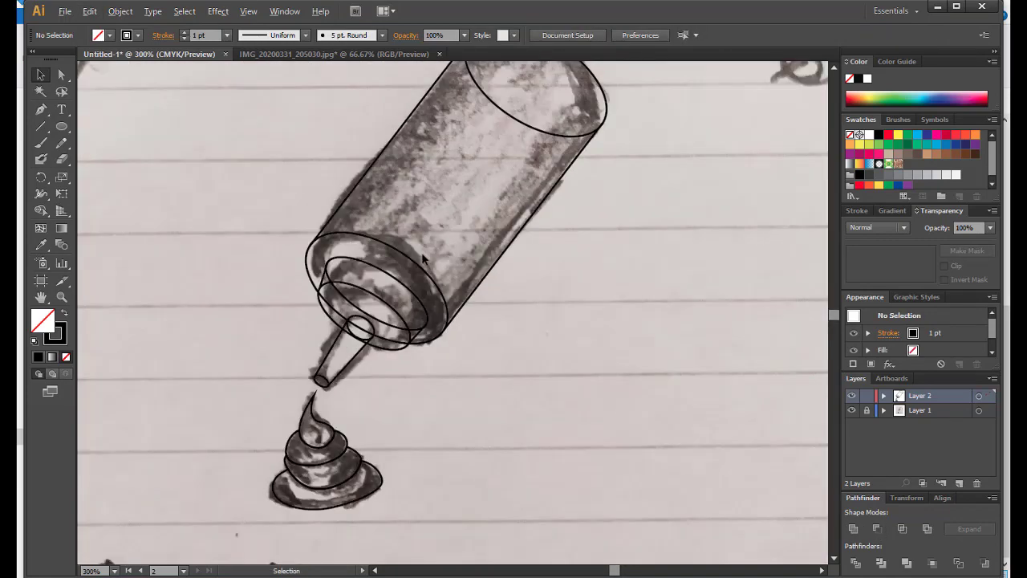
Select all outlines and Shape Builder-merge the inner cap ellipse with the small circle.
{"action": "key", "text": "ctrl+a"}
{"action": "scroll", "coordinate": [497, 246], "scroll_direction": "up", "scroll_amount": 1}
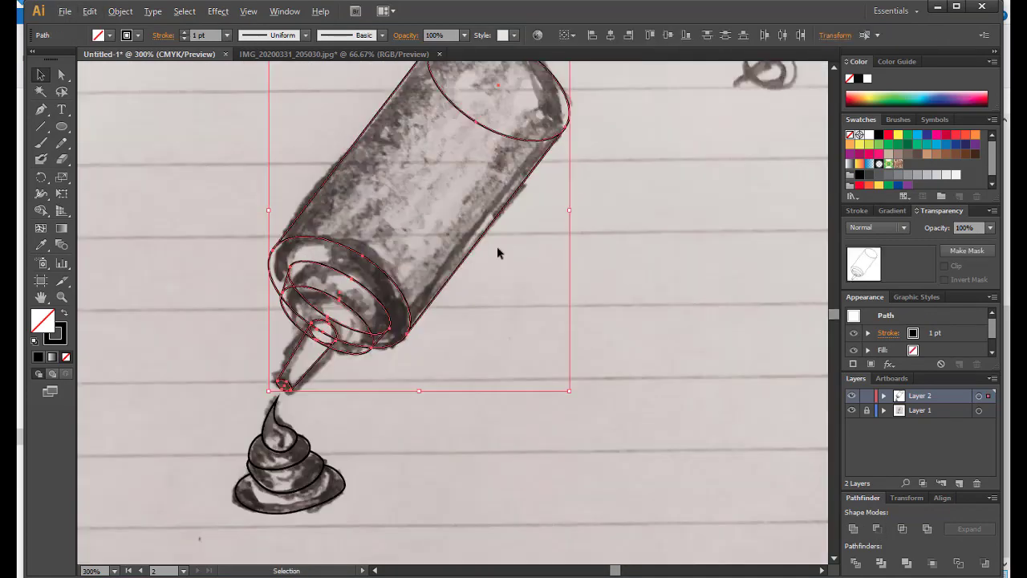
{"action": "scroll", "coordinate": [496, 247], "scroll_direction": "down", "scroll_amount": 1}
{"action": "left_click_drag", "start_coordinate": [40, 200], "coordinate": [96, 207]}
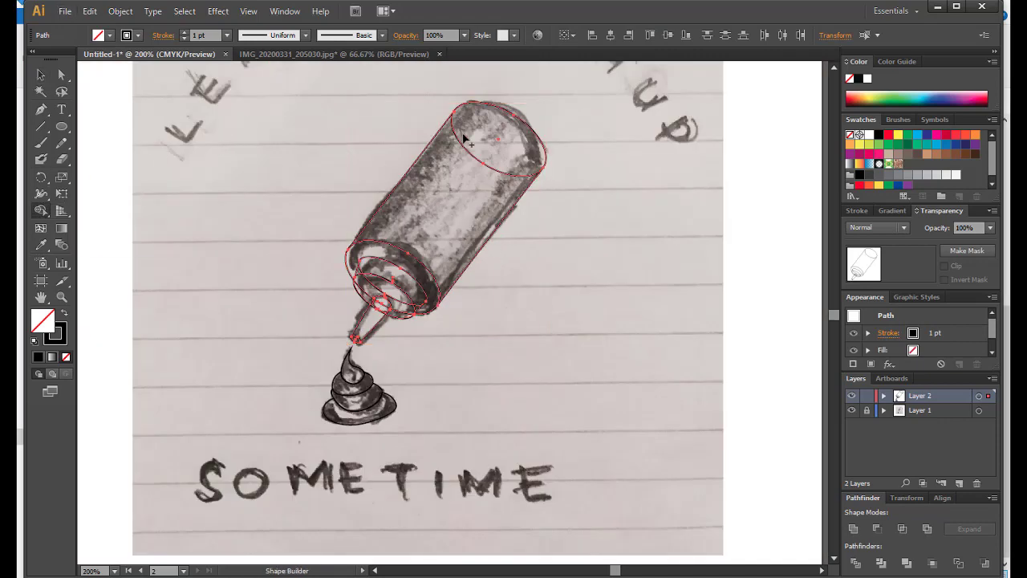
{"action": "scroll", "coordinate": [436, 267], "scroll_direction": "up", "scroll_amount": 2}
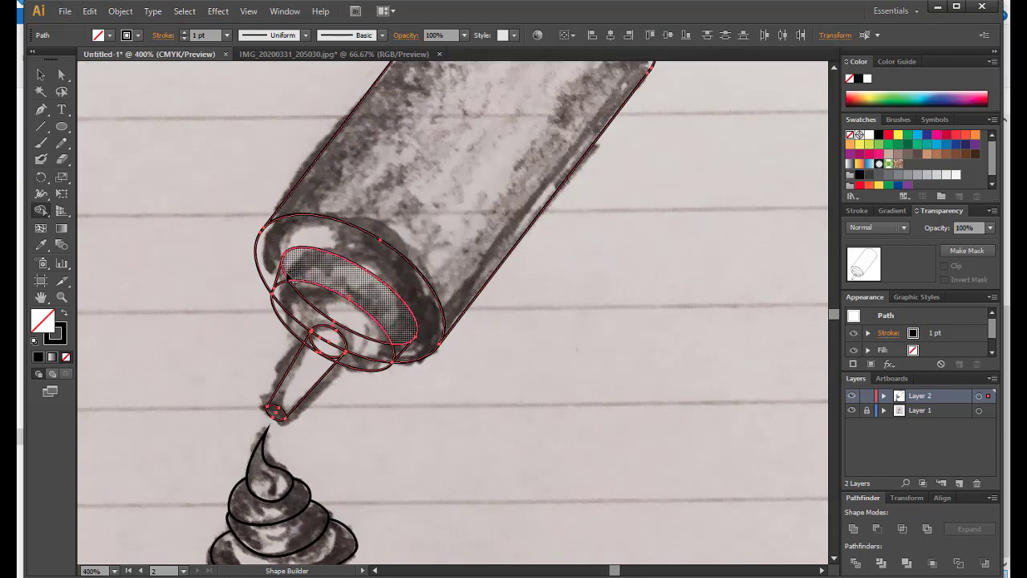
{"action": "left_click", "coordinate": [345, 297]}
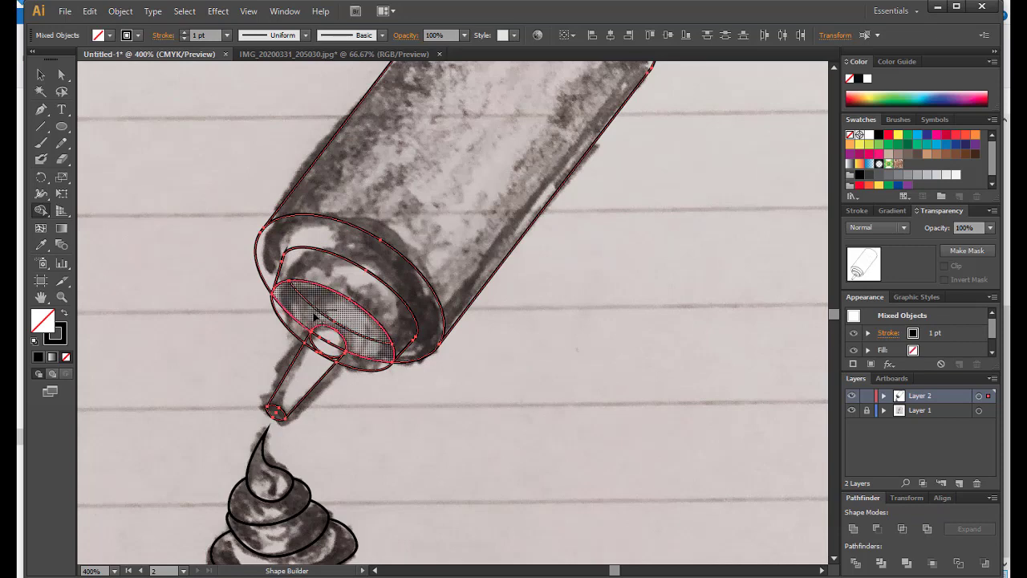
{"action": "left_click_drag", "start_coordinate": [301, 329], "coordinate": [314, 341]}
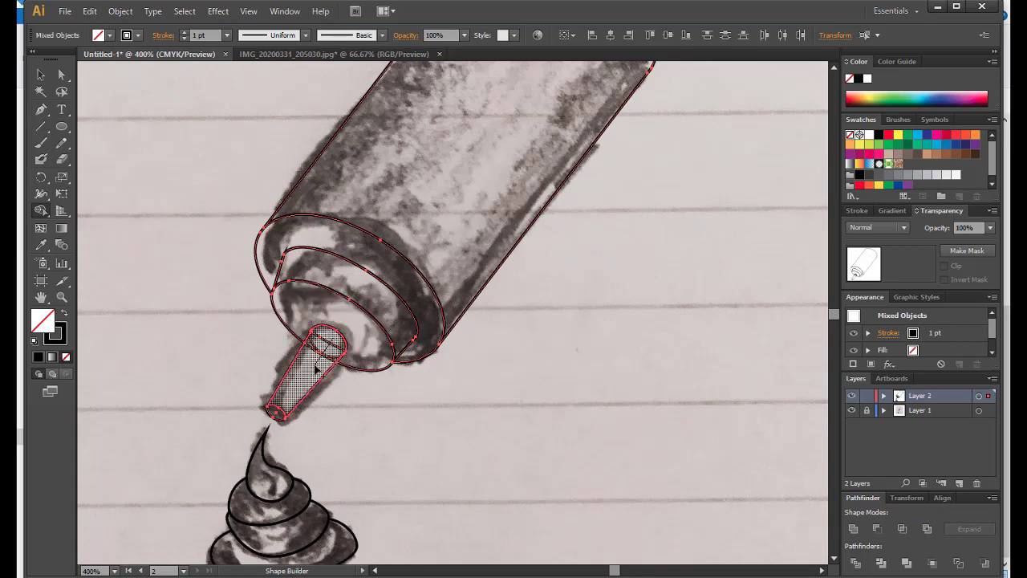
{"action": "scroll", "coordinate": [361, 388], "scroll_direction": "down", "scroll_amount": 2}
Fill the bottle body and neck ring with red.
{"action": "left_click", "coordinate": [36, 75]}
{"action": "left_click", "coordinate": [518, 319]}
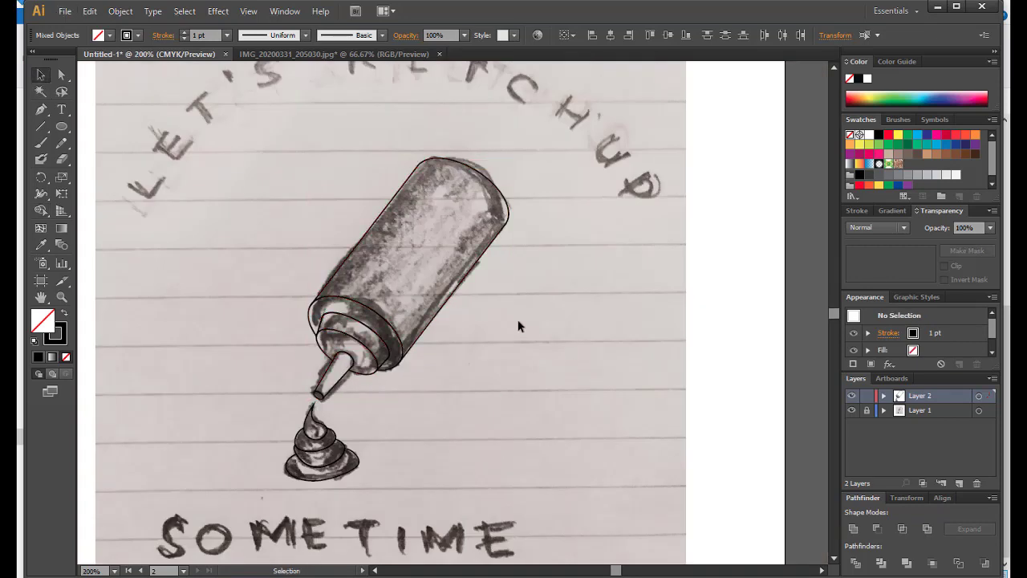
{"action": "left_click", "coordinate": [463, 286]}
{"action": "left_click", "coordinate": [965, 154]}
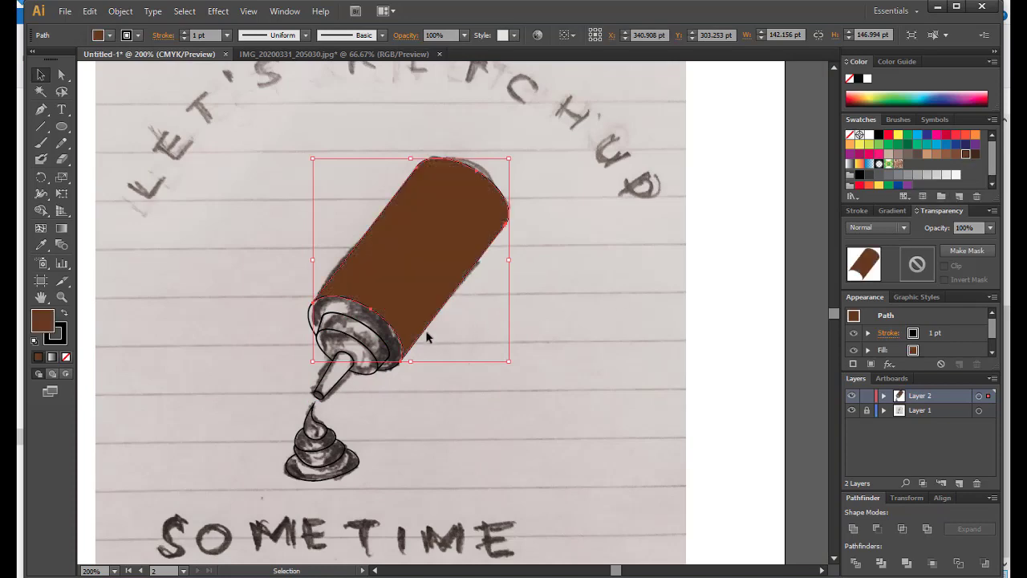
{"action": "left_click", "coordinate": [891, 135]}
{"action": "left_click", "coordinate": [391, 341]}
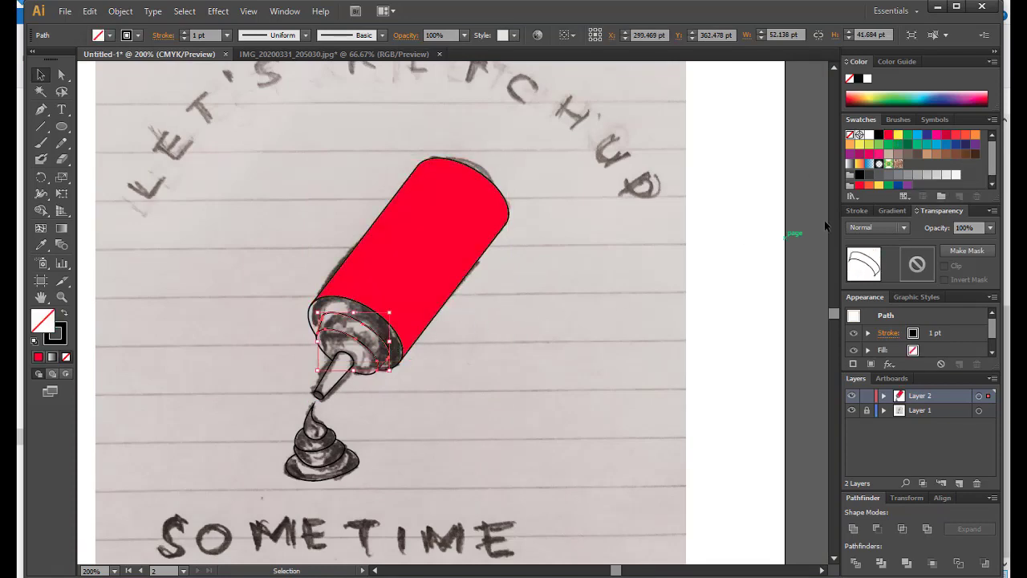
{"action": "left_click", "coordinate": [890, 135]}
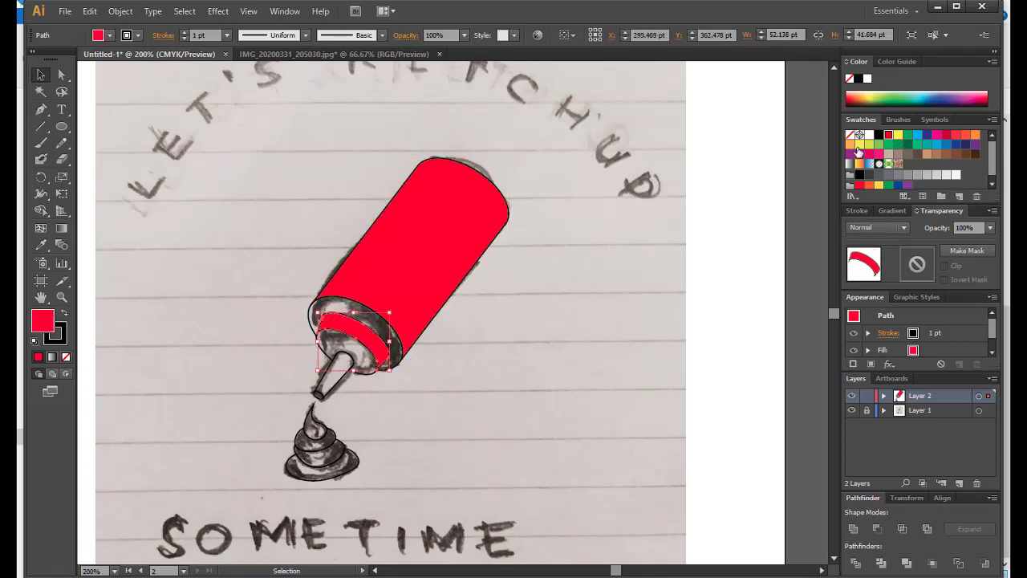
{"action": "left_click", "coordinate": [409, 357]}
Fill the compound ring, spout and inner cap ring with red.
{"action": "left_click", "coordinate": [353, 338]}
{"action": "left_click", "coordinate": [890, 135]}
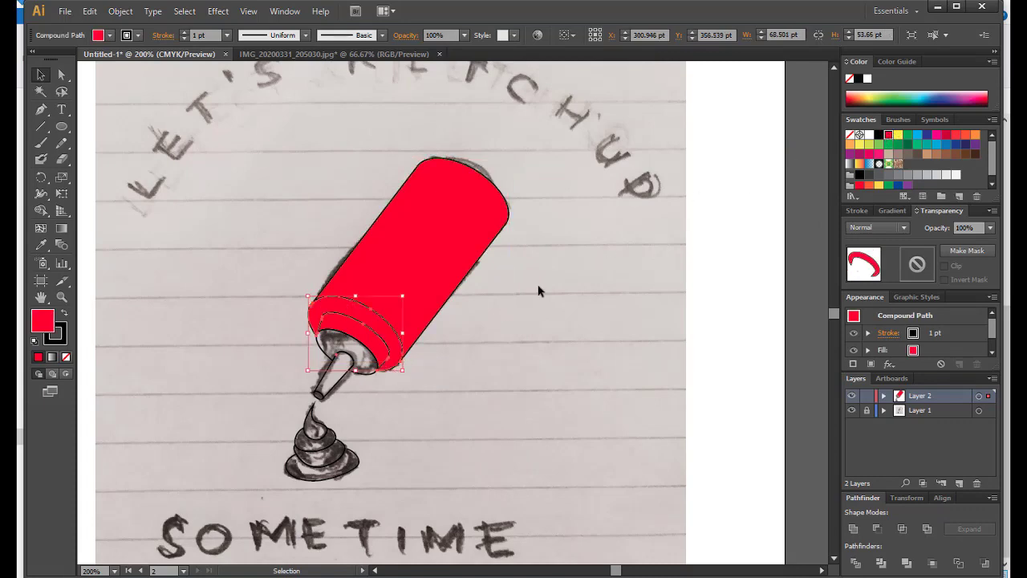
{"action": "left_click", "coordinate": [333, 375]}
{"action": "left_click", "coordinate": [889, 135]}
{"action": "left_click", "coordinate": [353, 331]}
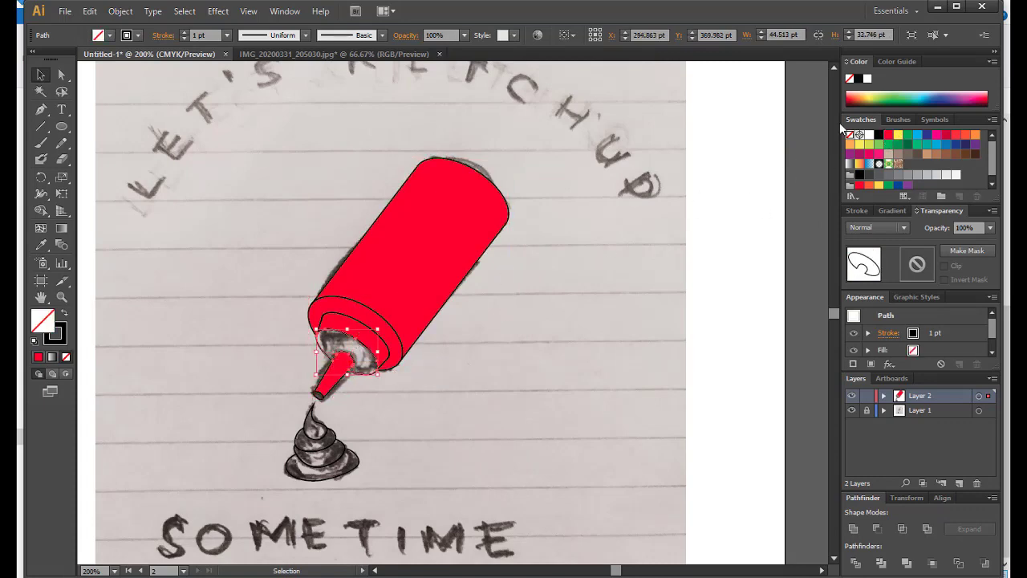
{"action": "left_click", "coordinate": [890, 135]}
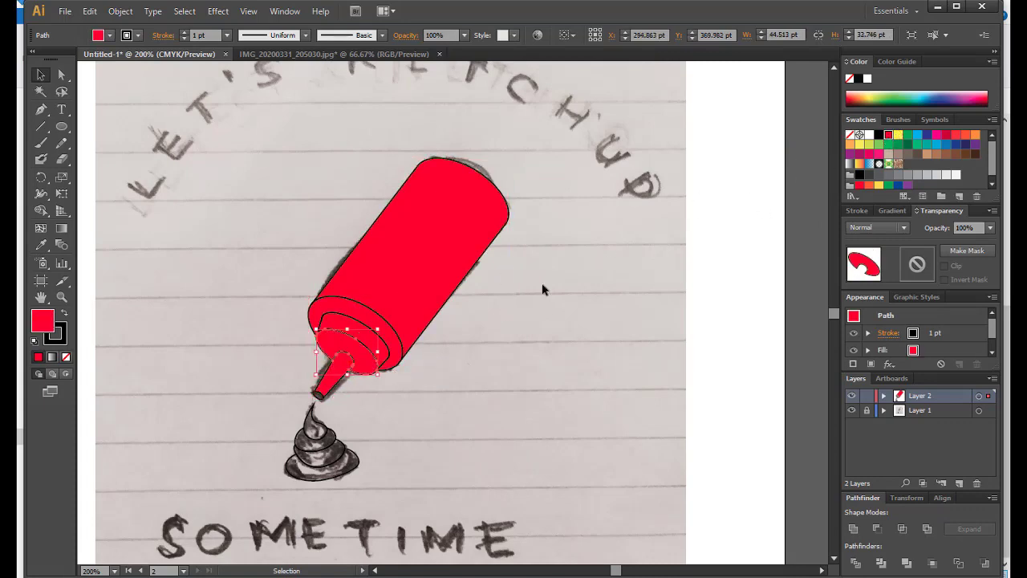
{"action": "left_click", "coordinate": [473, 342]}
{"action": "left_click", "coordinate": [460, 383]}
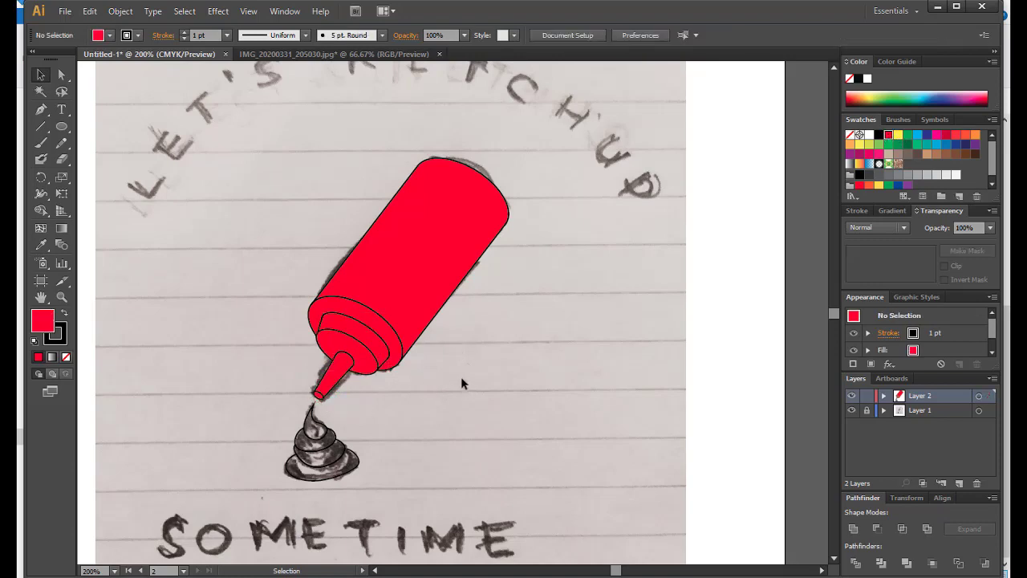
Fill the ketchup swirl below the spout with red.
{"action": "scroll", "coordinate": [462, 384], "scroll_direction": "down", "scroll_amount": 2}
{"action": "scroll", "coordinate": [424, 444], "scroll_direction": "left", "scroll_amount": 1}
{"action": "left_click_drag", "start_coordinate": [350, 411], "coordinate": [347, 413]}
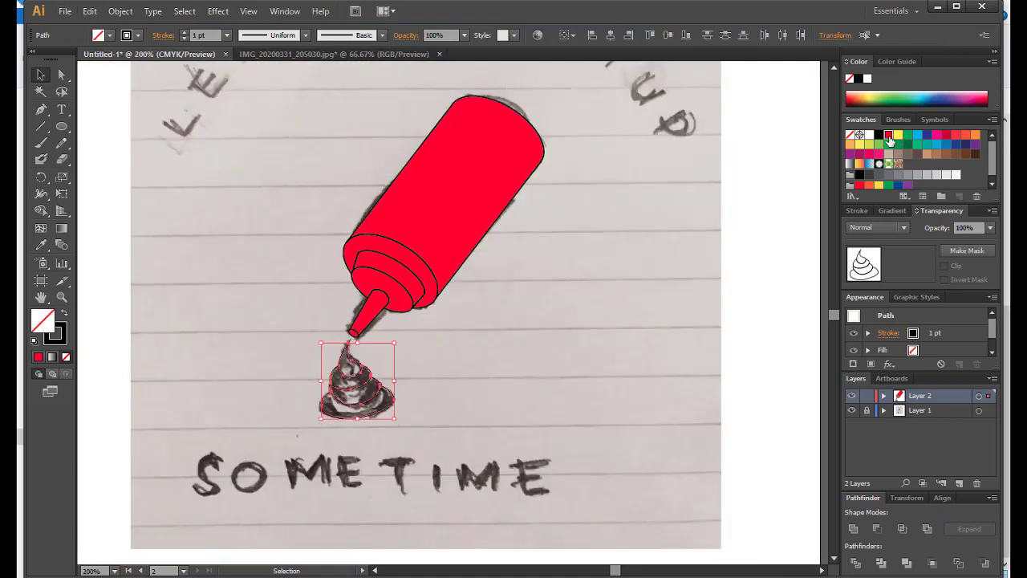
{"action": "left_click", "coordinate": [888, 136]}
{"action": "left_click", "coordinate": [454, 367]}
Zoom in on the swirl and select its lower tier with Direct Selection.
{"action": "key", "text": "ctrl+minus"}
{"action": "key", "text": "ctrl+minus"}
{"action": "key", "text": "ctrl+plus"}
{"action": "key", "text": "ctrl+plus"}
{"action": "key", "text": "ctrl+plus"}
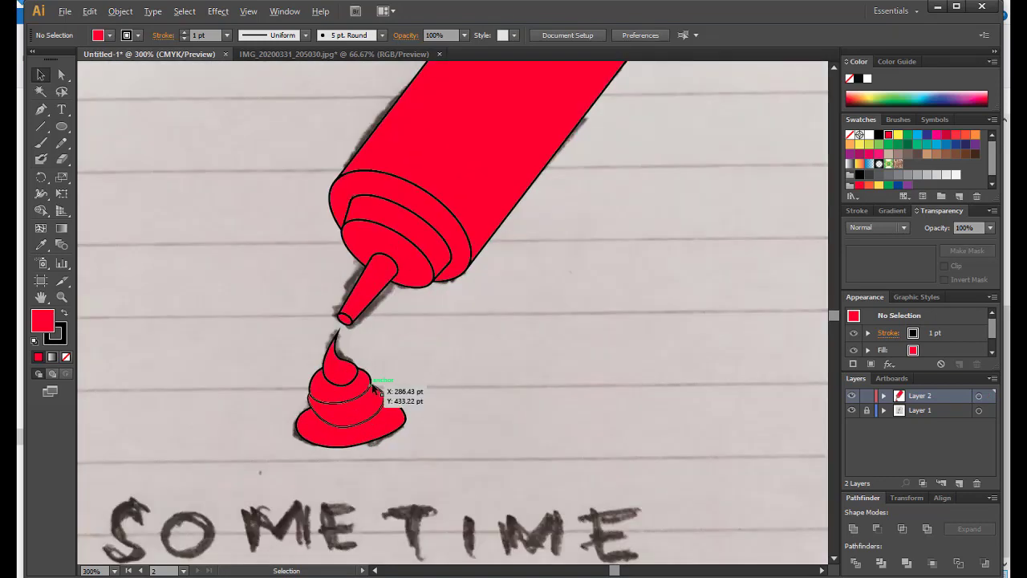
{"action": "key", "text": "ctrl+plus"}
{"action": "key", "text": "a"}
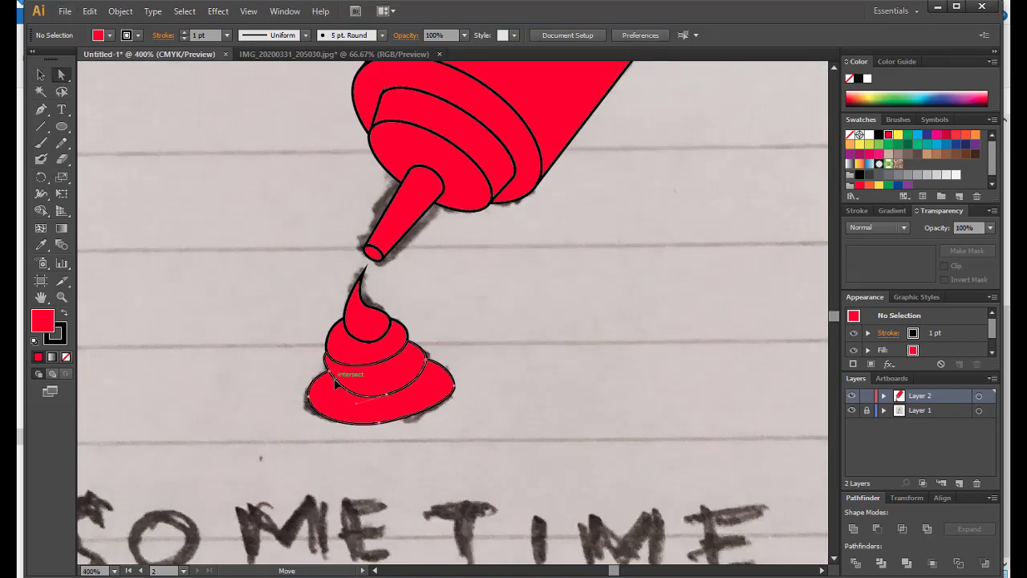
{"action": "left_click", "coordinate": [334, 378]}
Drag the lower tier's notch anchor and handles to meet the tier above.
{"action": "key", "text": "ctrl+plus"}
{"action": "key", "text": "ctrl+plus"}
{"action": "key", "text": "ctrl+plus"}
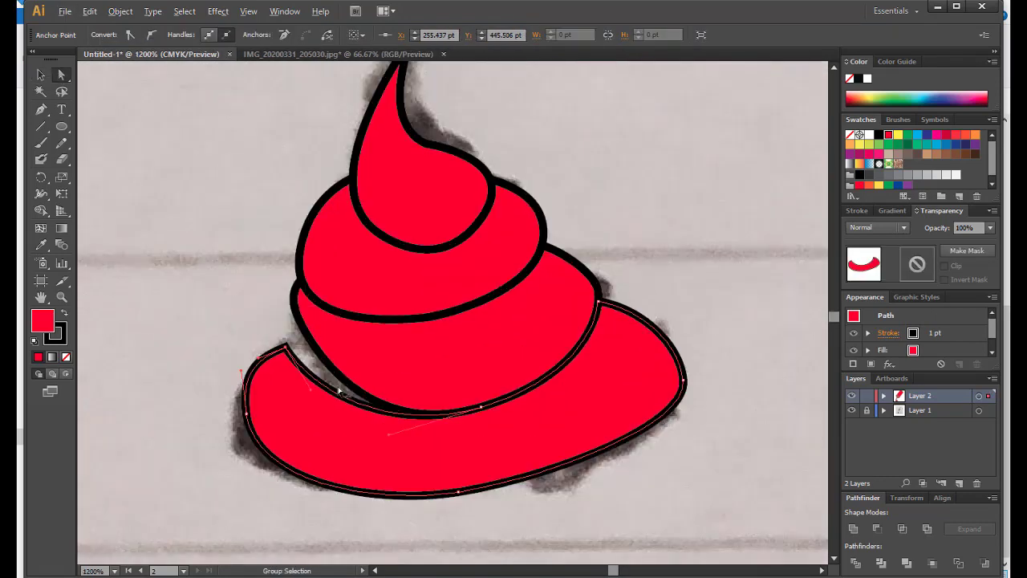
{"action": "left_click_drag", "start_coordinate": [285, 347], "coordinate": [299, 281]}
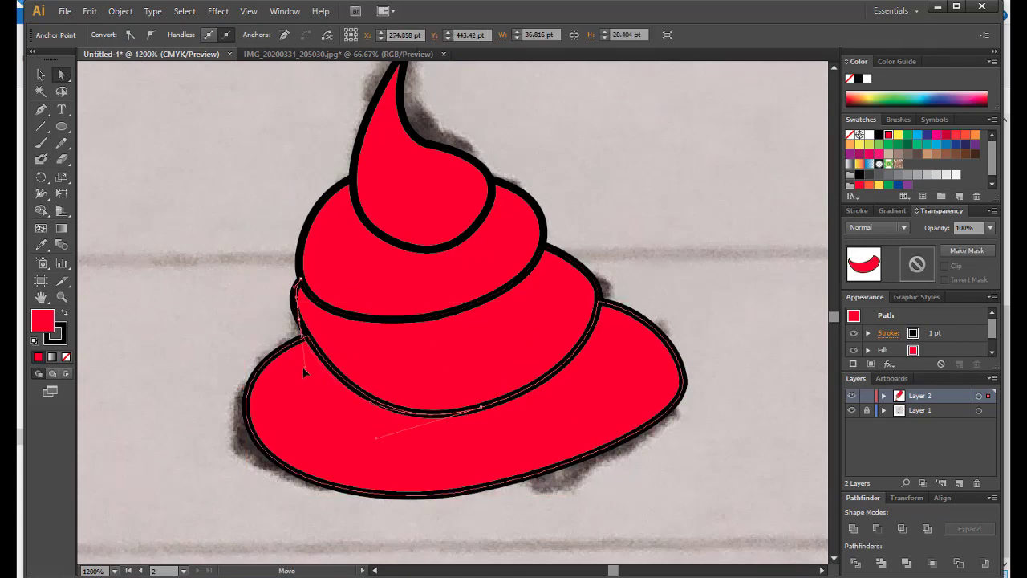
{"action": "left_click_drag", "start_coordinate": [304, 369], "coordinate": [311, 339]}
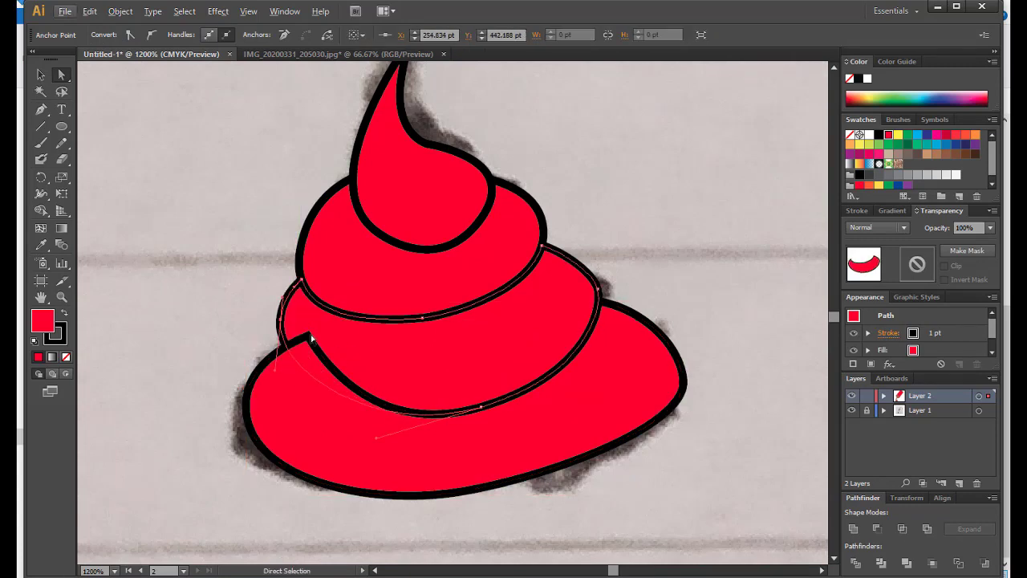
{"action": "left_click", "coordinate": [312, 339]}
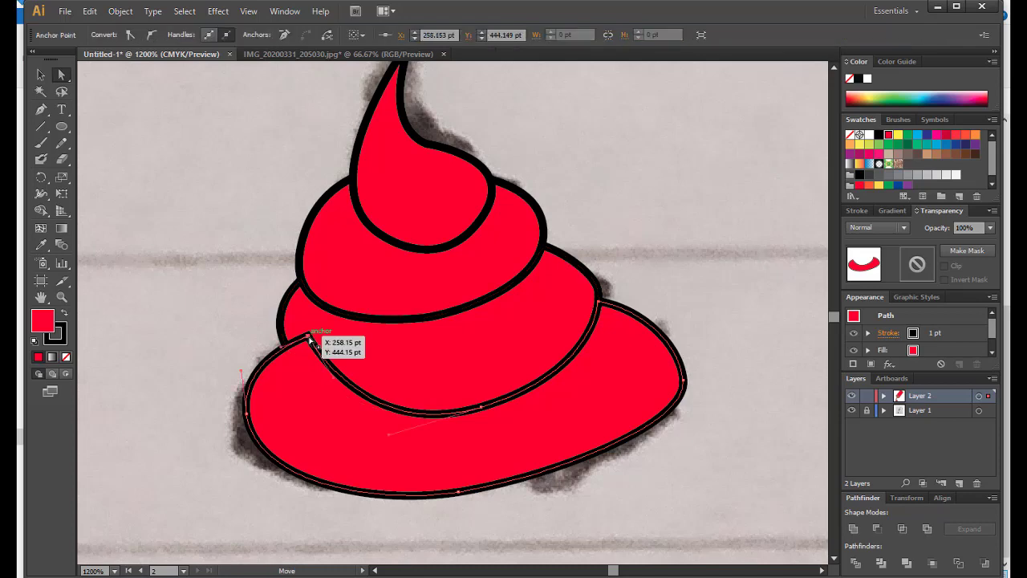
{"action": "left_click_drag", "start_coordinate": [312, 338], "coordinate": [290, 347]}
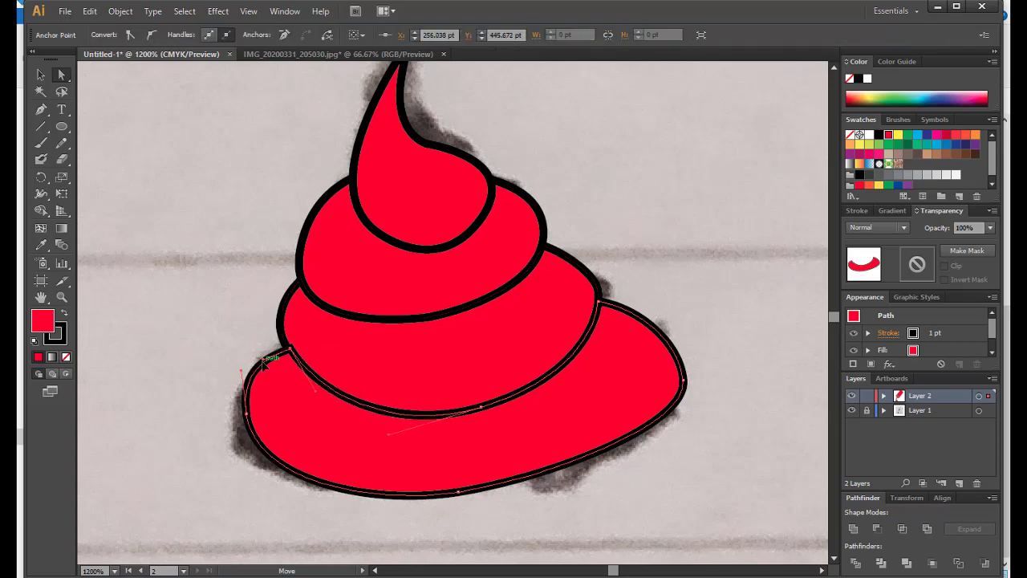
Nudge the lower tier's left anchor down-left to follow the sketch.
{"action": "left_click", "coordinate": [252, 373]}
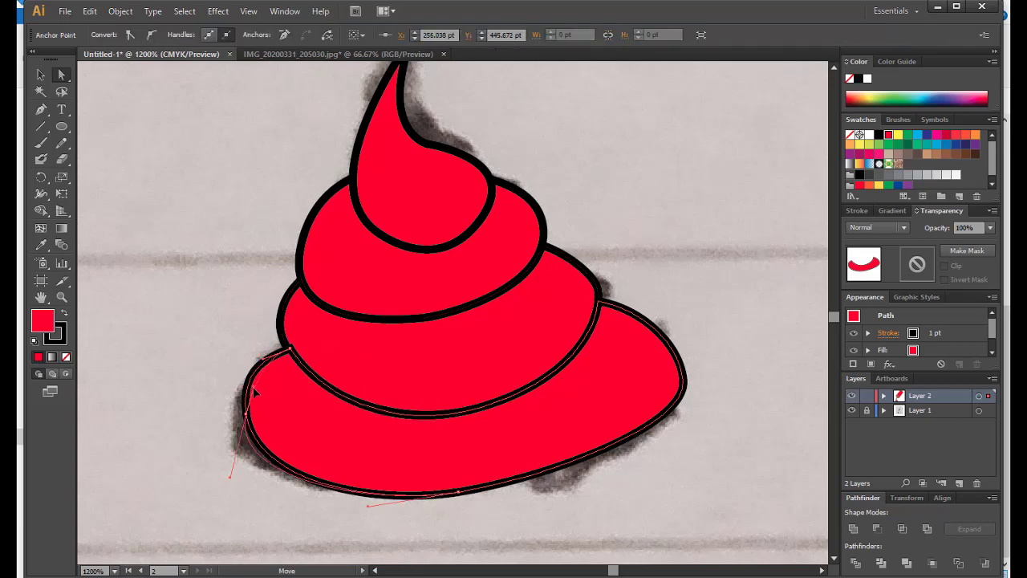
{"action": "left_click", "coordinate": [263, 390]}
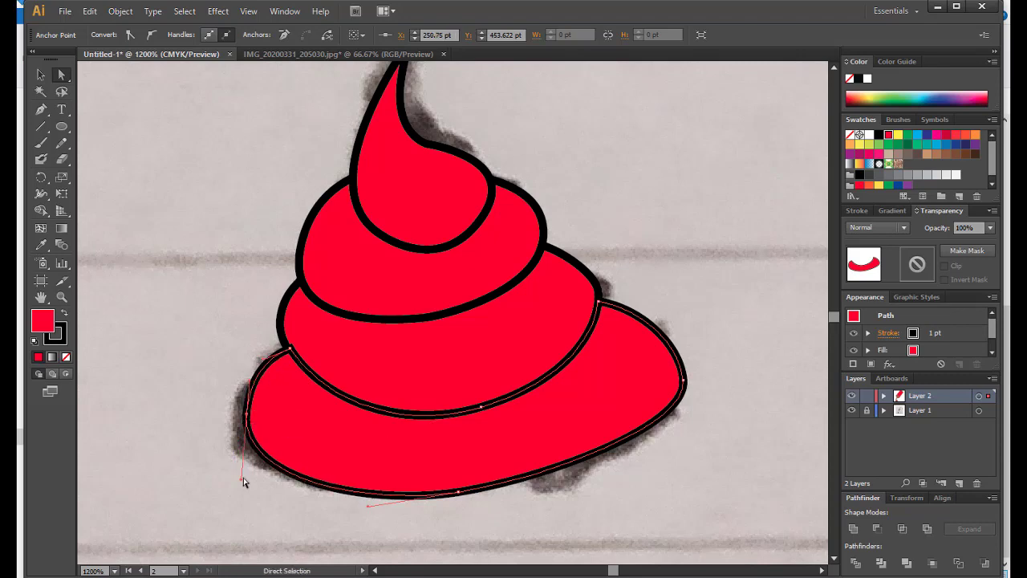
{"action": "left_click_drag", "start_coordinate": [248, 414], "coordinate": [243, 424]}
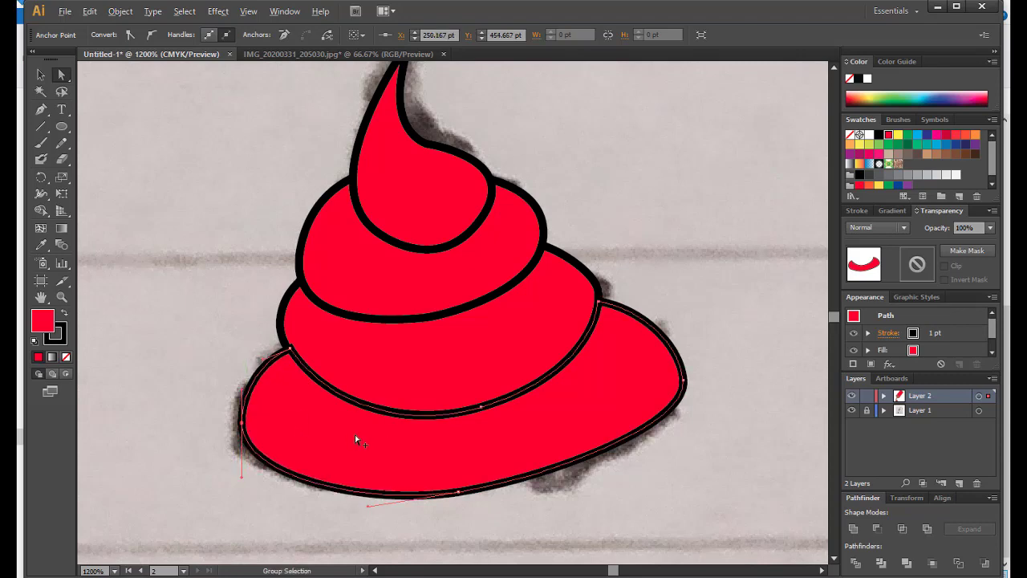
{"action": "key", "text": "ctrl+minus"}
{"action": "key", "text": "ctrl+minus"}
{"action": "key", "text": "ctrl+minus"}
{"action": "key", "text": "v"}
{"action": "left_click", "coordinate": [265, 248]}
Select the red bottle body and preview a -4 pt Offset Path, then cancel it.
{"action": "key", "text": "ctrl+minus"}
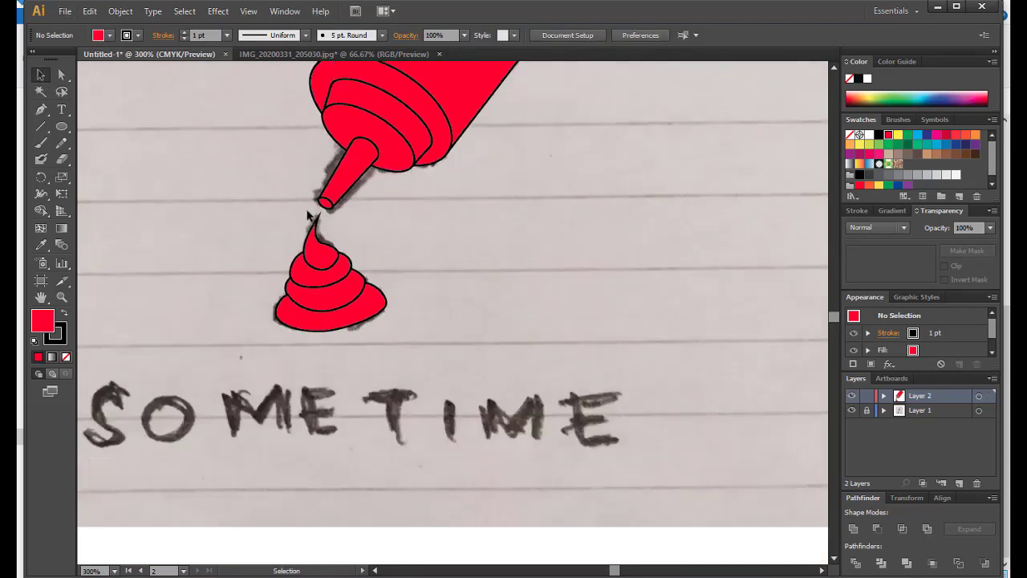
{"action": "key", "text": "ctrl+minus"}
{"action": "scroll", "coordinate": [392, 183], "scroll_direction": "up", "scroll_amount": 1}
{"action": "scroll", "coordinate": [405, 106], "scroll_direction": "up", "scroll_amount": 1}
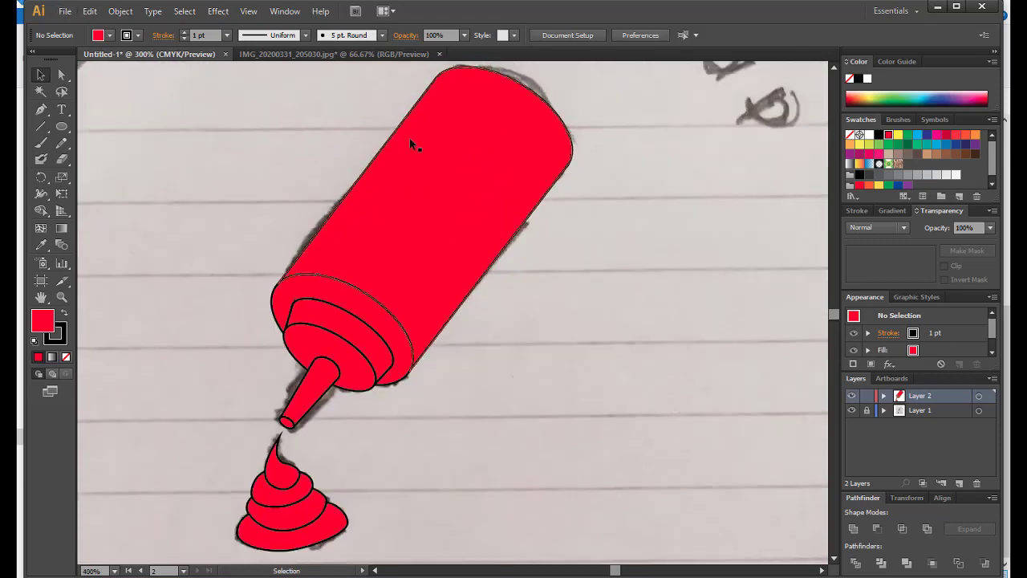
{"action": "left_click", "coordinate": [41, 110]}
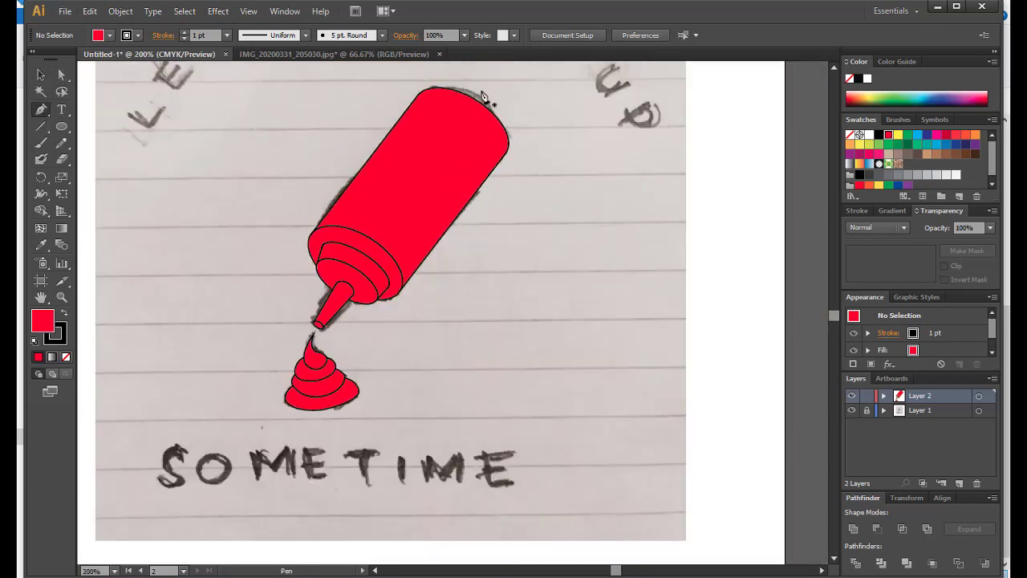
{"action": "key", "text": "v"}
{"action": "left_click", "coordinate": [434, 150]}
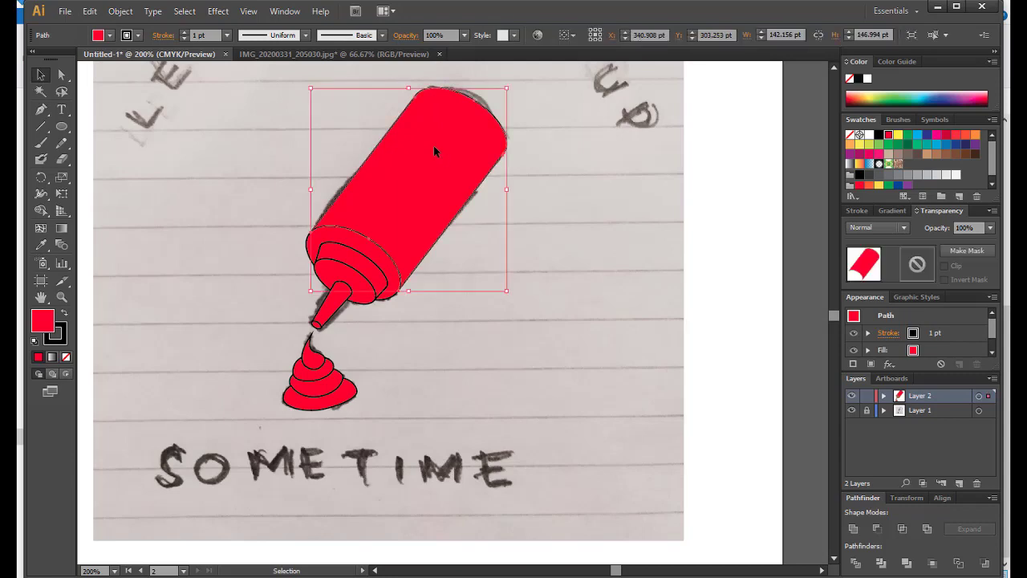
{"action": "left_click", "coordinate": [120, 11]}
{"action": "mouse_move", "coordinate": [135, 289]}
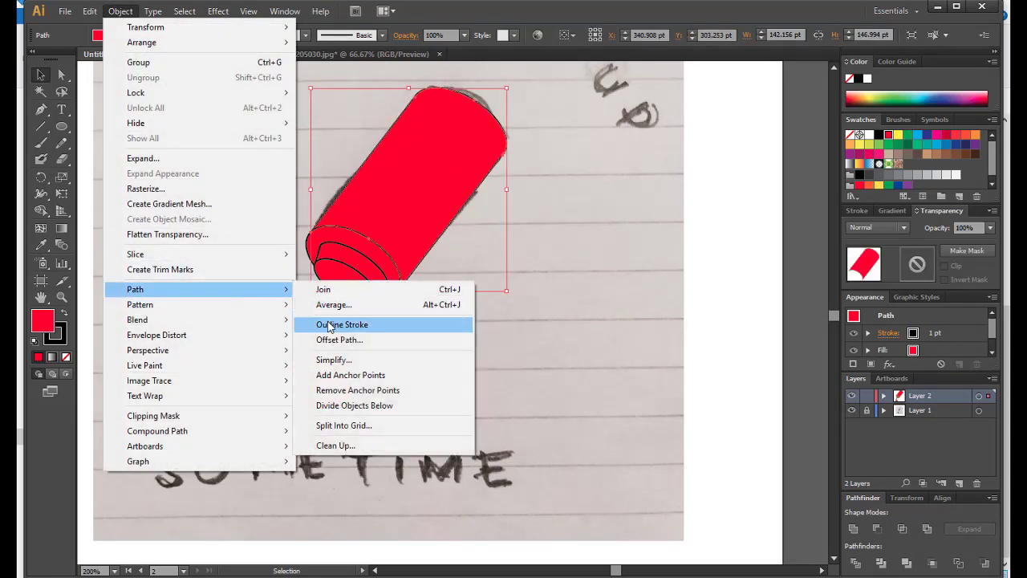
{"action": "left_click", "coordinate": [341, 342]}
{"action": "left_click", "coordinate": [490, 249]}
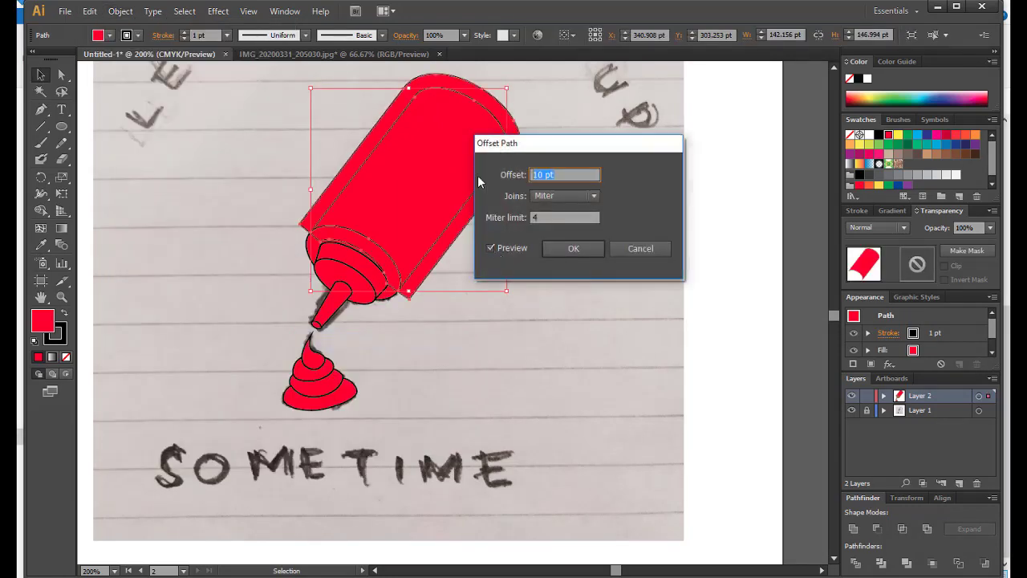
{"action": "type", "text": "-4"}
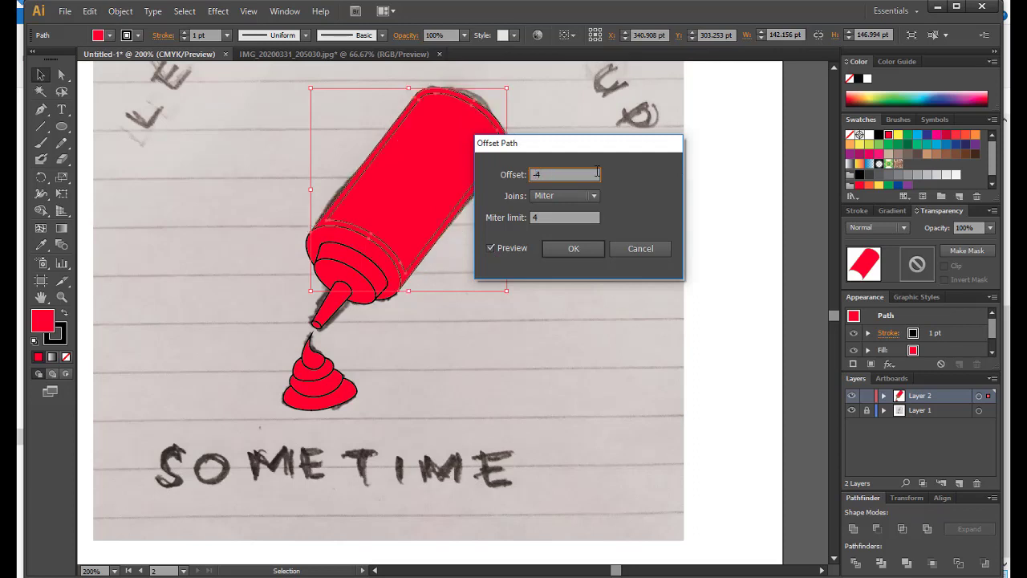
{"action": "left_click", "coordinate": [640, 249]}
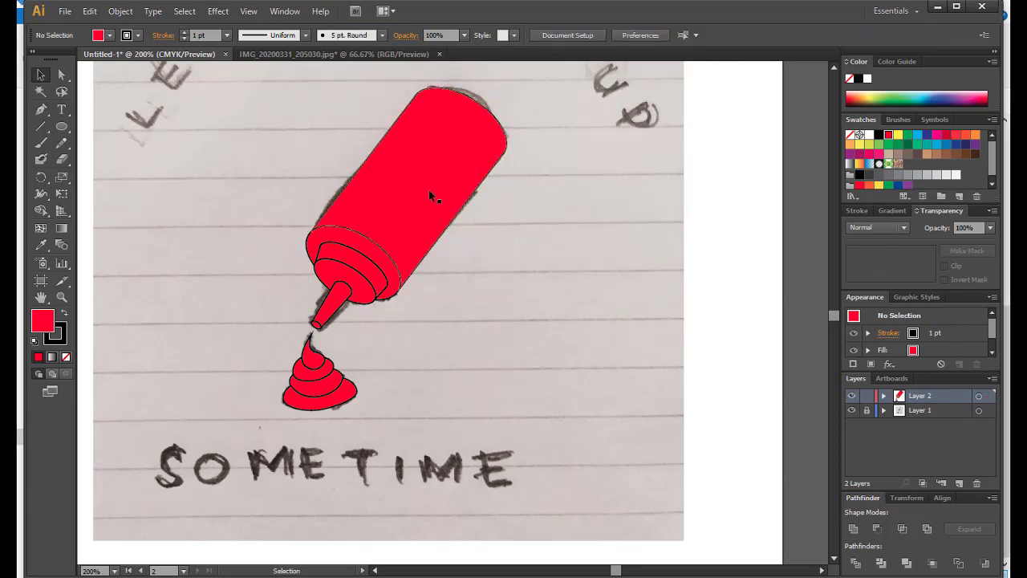
Reselect the bottle body and apply a -2 pt Offset Path as an inner outline.
{"action": "left_click_drag", "start_coordinate": [432, 203], "coordinate": [488, 214]}
{"action": "key", "text": "ctrl+z"}
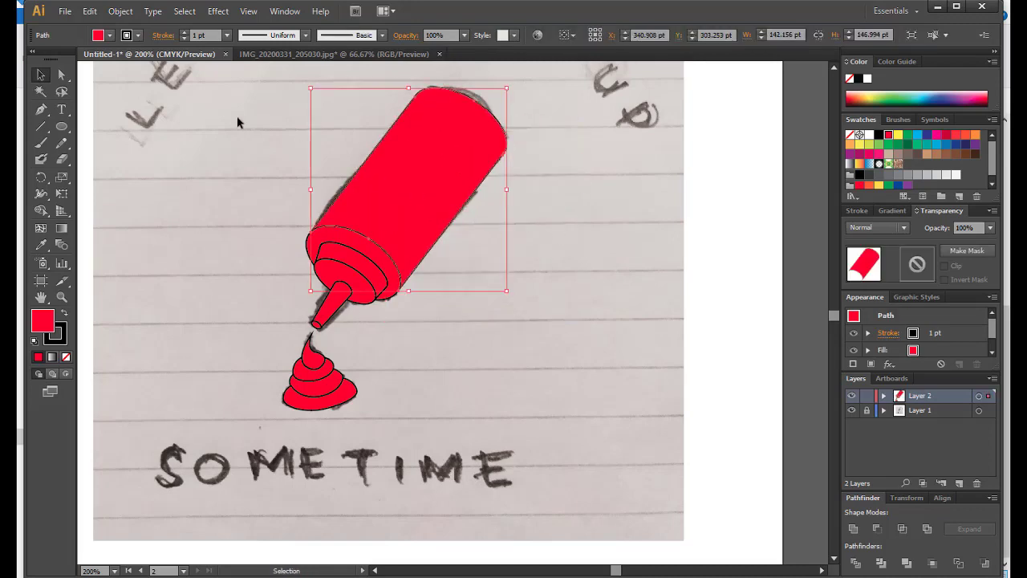
{"action": "left_click", "coordinate": [89, 11]}
{"action": "mouse_move", "coordinate": [135, 289]}
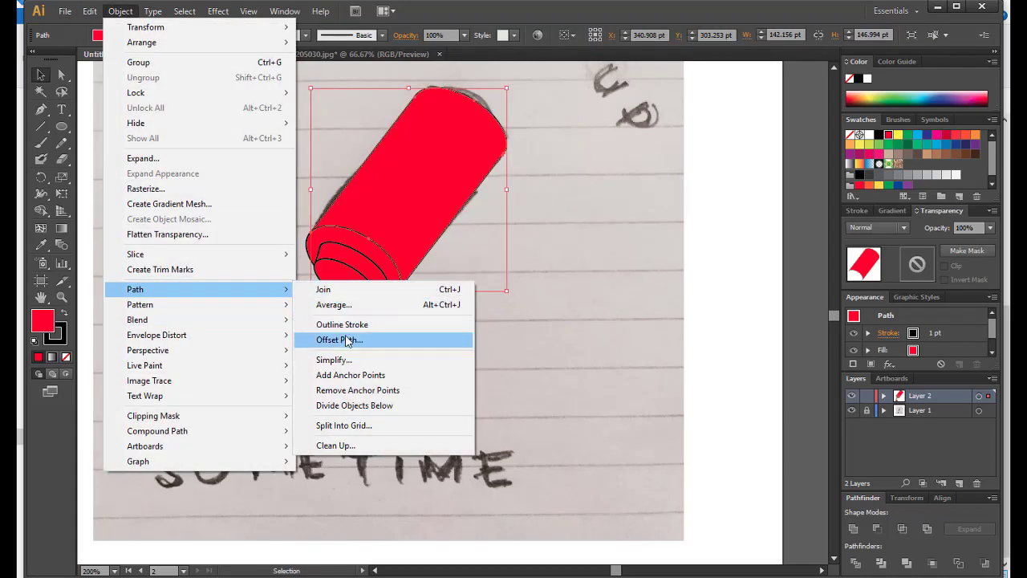
{"action": "left_click", "coordinate": [347, 336]}
{"action": "left_click", "coordinate": [490, 248]}
{"action": "type", "text": "-2"}
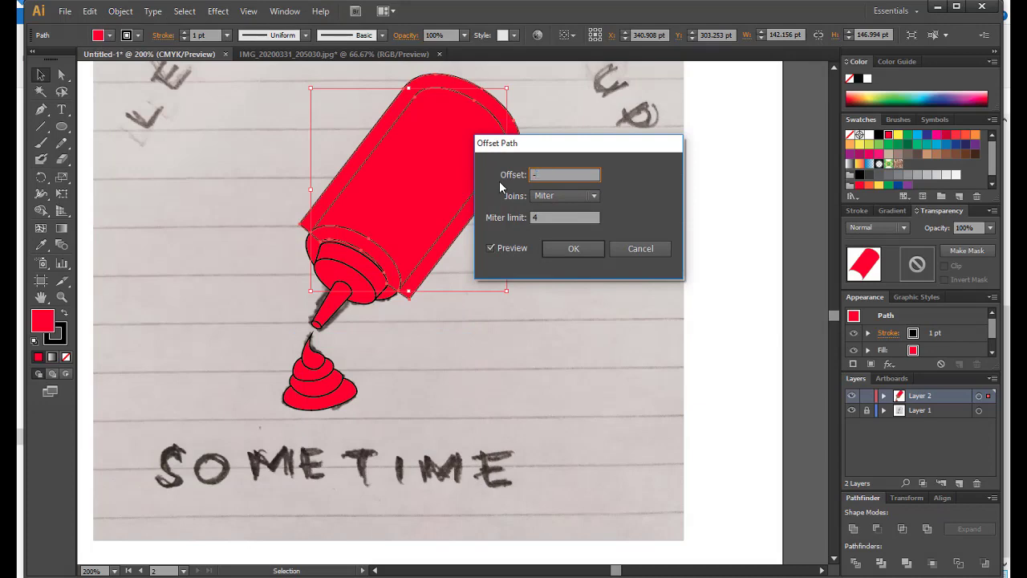
{"action": "left_click", "coordinate": [573, 248]}
Select the bottle's inner outline, briefly checking the shape and Pen tool options.
{"action": "left_click", "coordinate": [454, 193]}
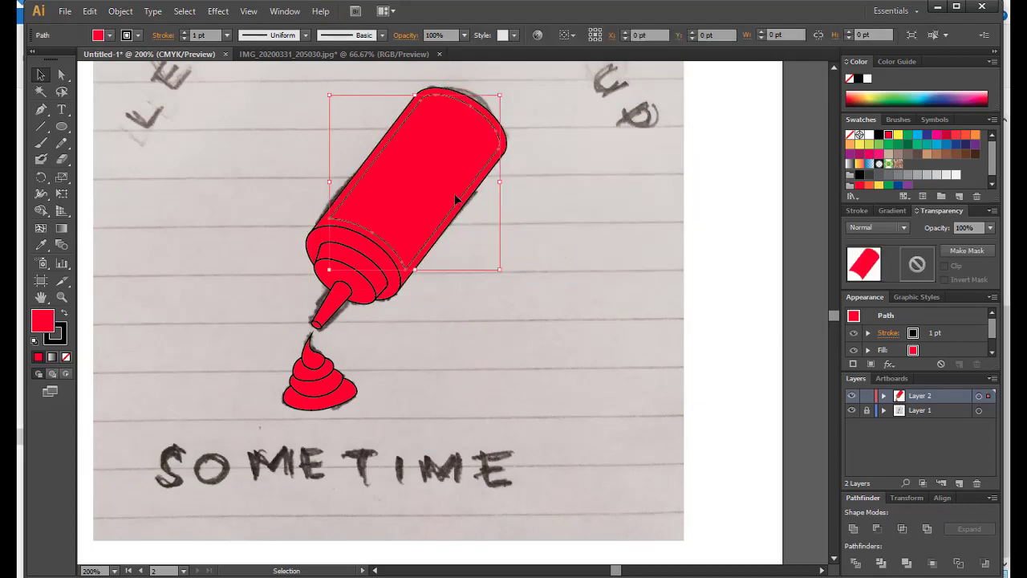
{"action": "scroll", "coordinate": [512, 108], "scroll_direction": "up", "scroll_amount": 2}
{"action": "left_click", "coordinate": [517, 126]}
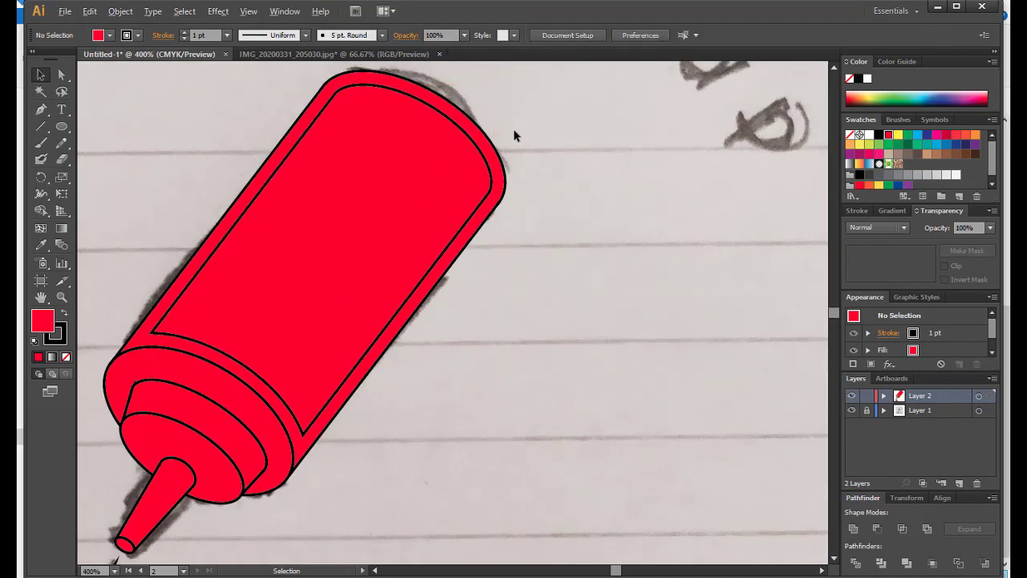
{"action": "scroll", "coordinate": [249, 253], "scroll_direction": "down", "scroll_amount": 1}
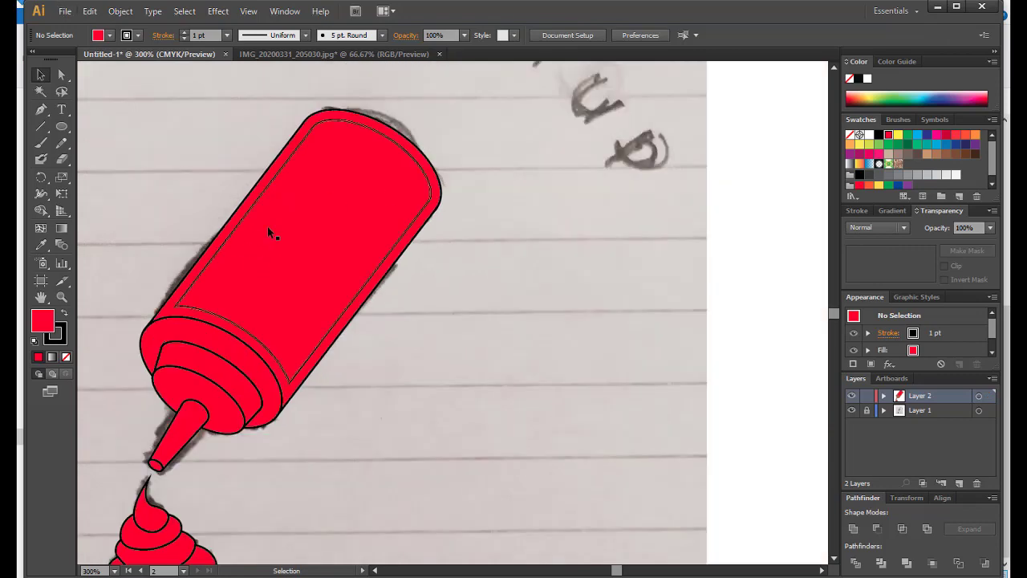
{"action": "scroll", "coordinate": [273, 208], "scroll_direction": "up", "scroll_amount": 1}
{"action": "scroll", "coordinate": [321, 125], "scroll_direction": "down", "scroll_amount": 1}
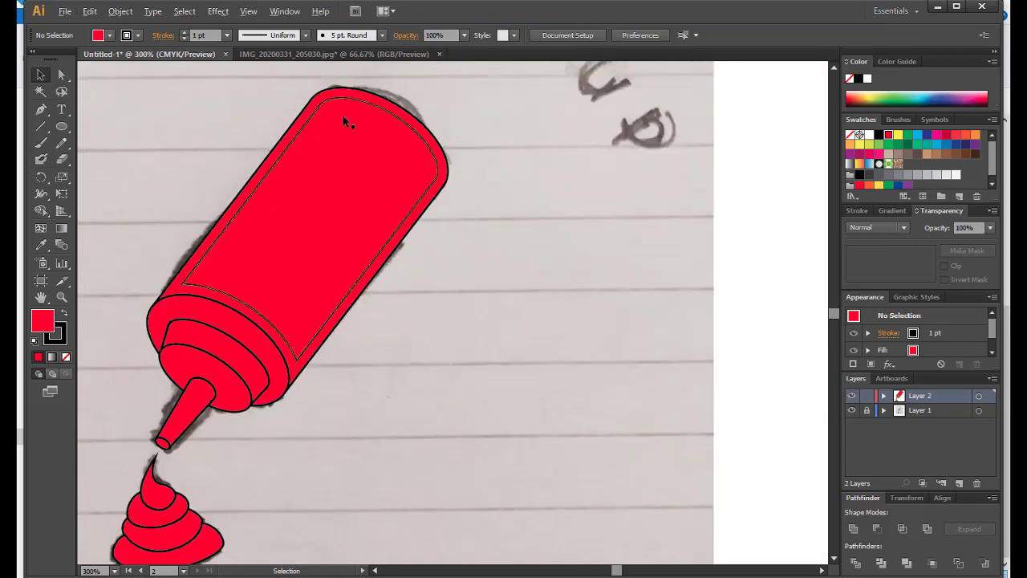
{"action": "left_click", "coordinate": [295, 122]}
{"action": "left_click", "coordinate": [61, 126]}
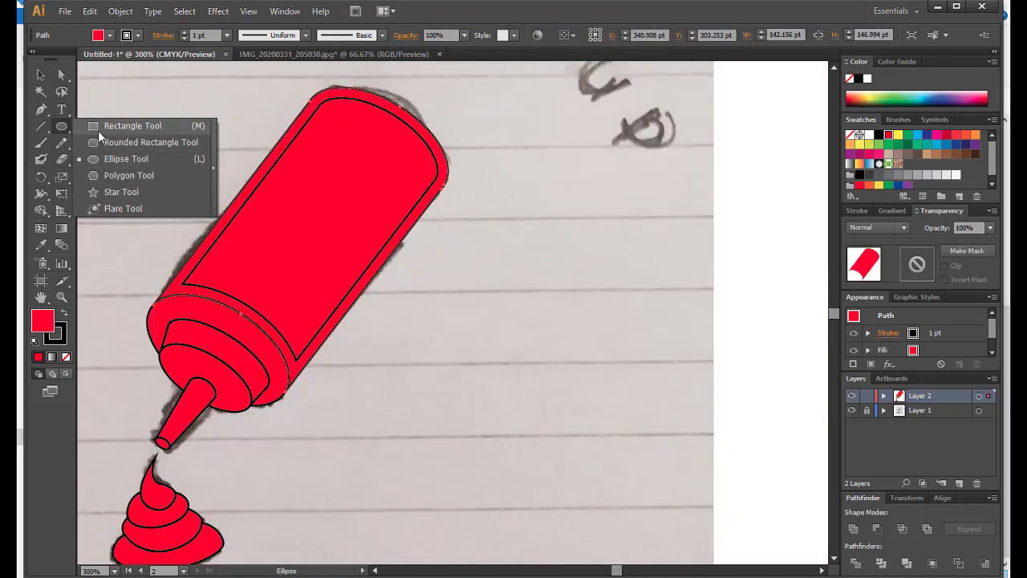
{"action": "left_click", "coordinate": [41, 110]}
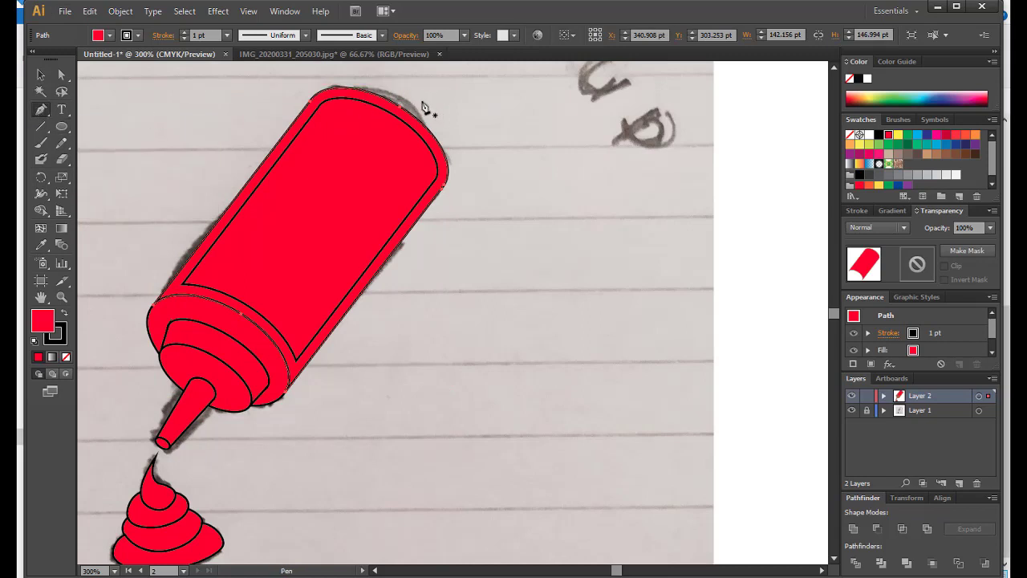
Drag the inner body shape aside, undo the move and clear the selection.
{"action": "left_click", "coordinate": [41, 74]}
{"action": "left_click_drag", "start_coordinate": [300, 185], "coordinate": [527, 281]}
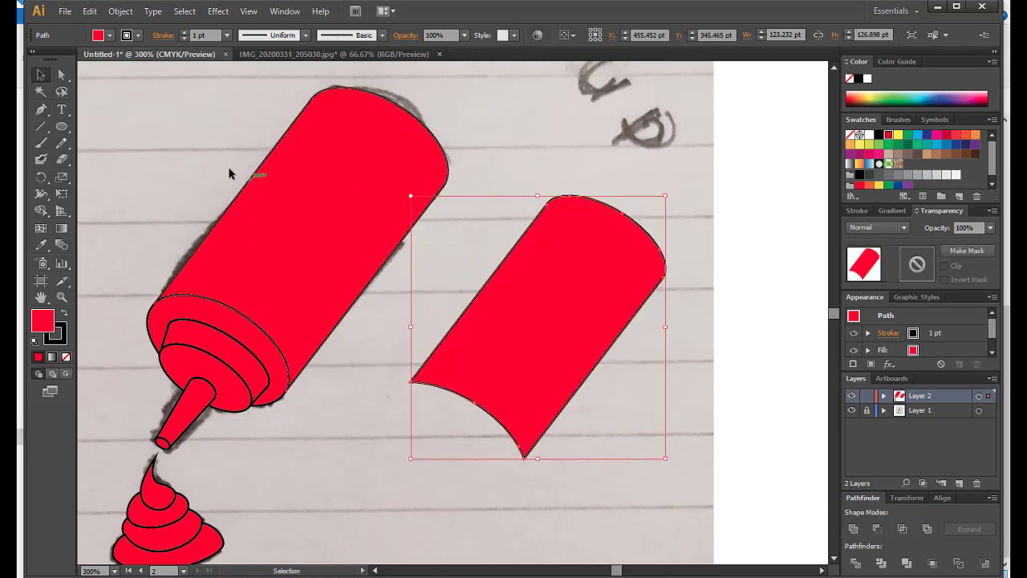
{"action": "key", "text": "ctrl+z"}
{"action": "key", "text": "ctrl+shift+a"}
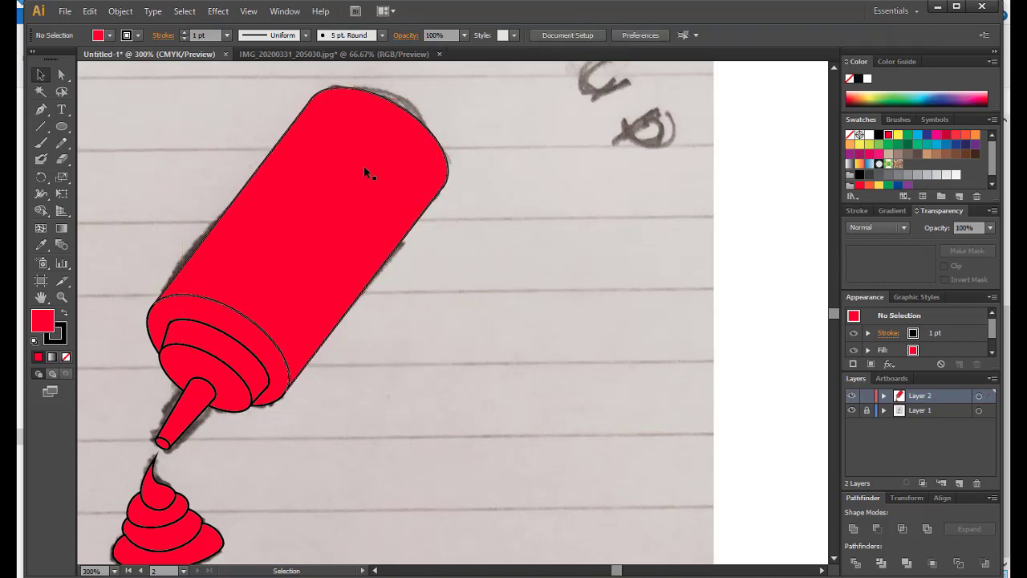
Pen-draw a closed polygon covering the bottle's upper-left edge.
{"action": "left_click", "coordinate": [42, 111]}
{"action": "left_click", "coordinate": [432, 107]}
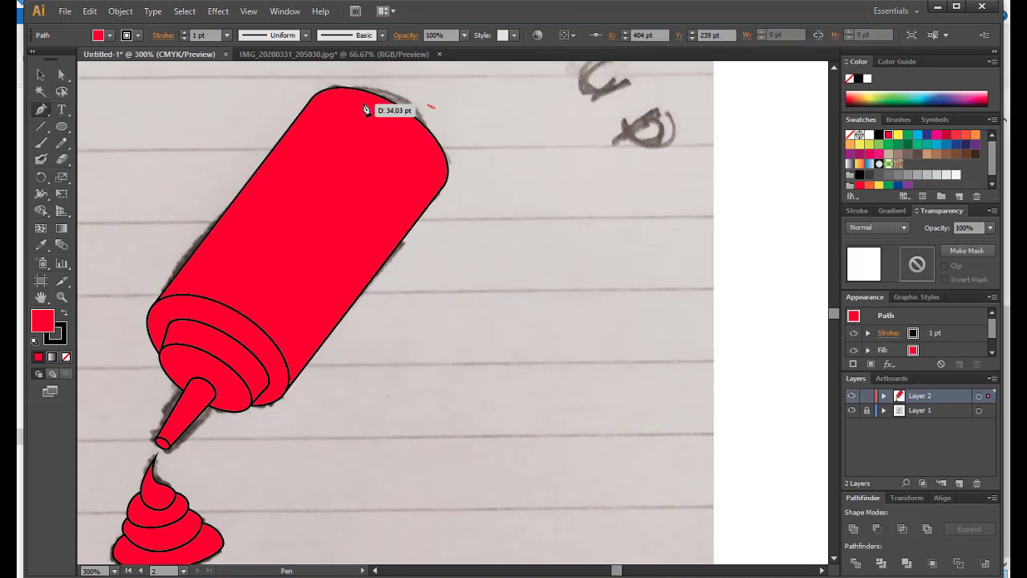
{"action": "left_click", "coordinate": [458, 132], "text": "ctrl"}
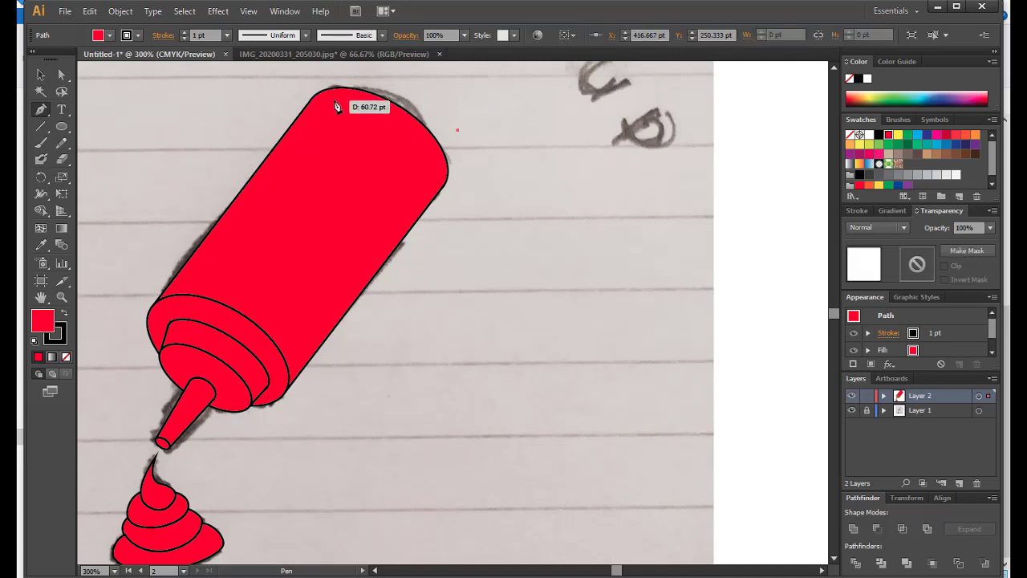
{"action": "left_click_drag", "start_coordinate": [325, 100], "coordinate": [195, 287]}
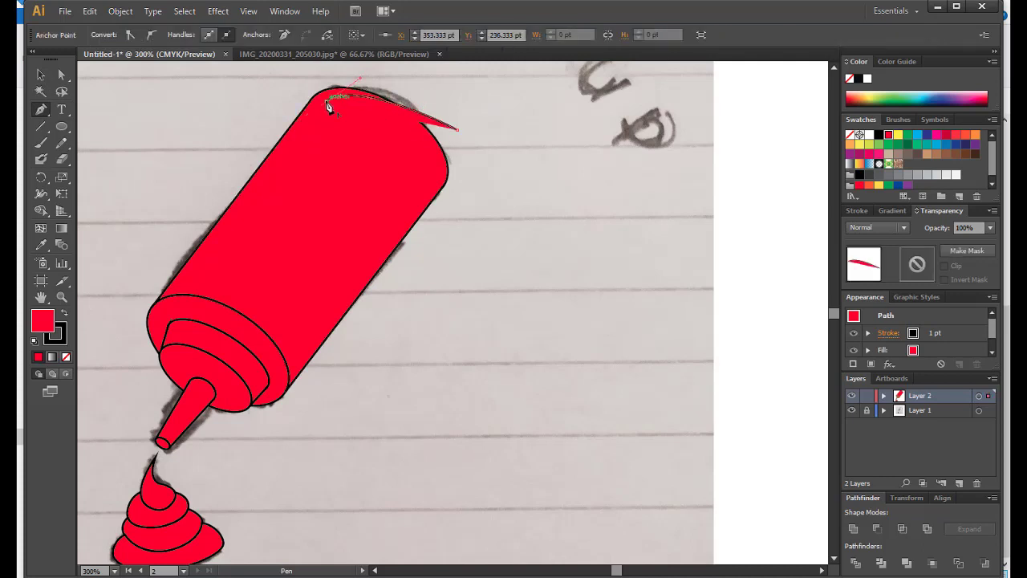
{"action": "left_click_drag", "start_coordinate": [252, 334], "coordinate": [248, 384]}
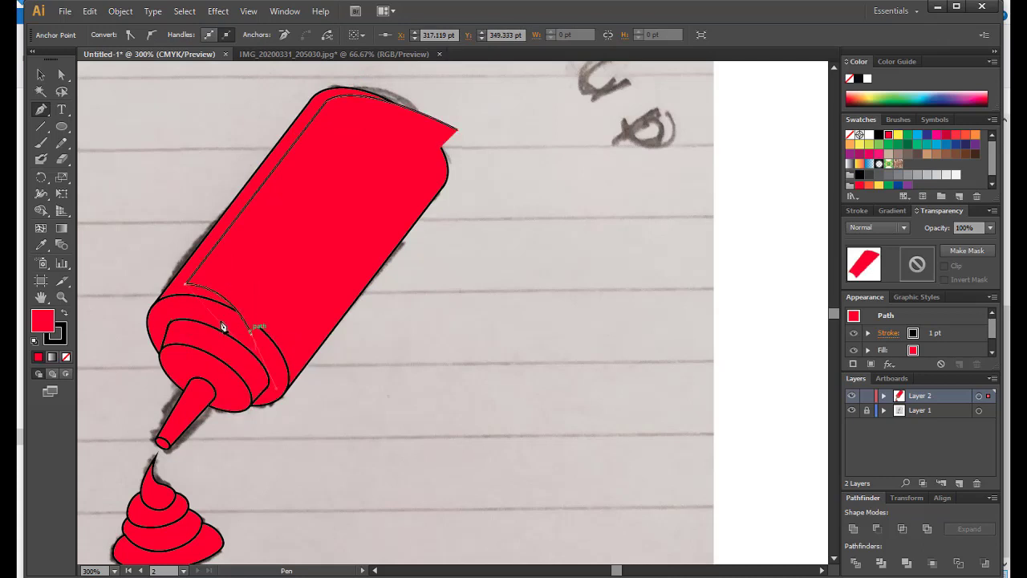
{"action": "left_click", "coordinate": [116, 318]}
{"action": "left_click", "coordinate": [193, 115]}
{"action": "scroll", "coordinate": [241, 96], "scroll_direction": "up", "scroll_amount": 1}
{"action": "left_click", "coordinate": [301, 81]}
{"action": "left_click", "coordinate": [441, 92]}
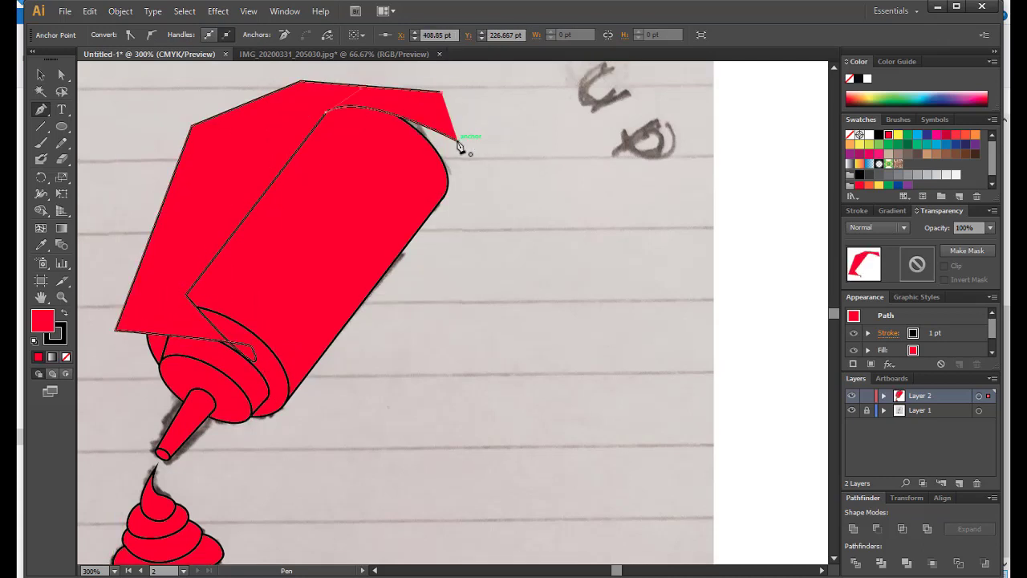
Paste a copy of the bottle body in place and Intersect it with the polygon.
{"action": "left_click", "coordinate": [42, 76]}
{"action": "left_click", "coordinate": [392, 240]}
{"action": "left_click", "coordinate": [120, 11]}
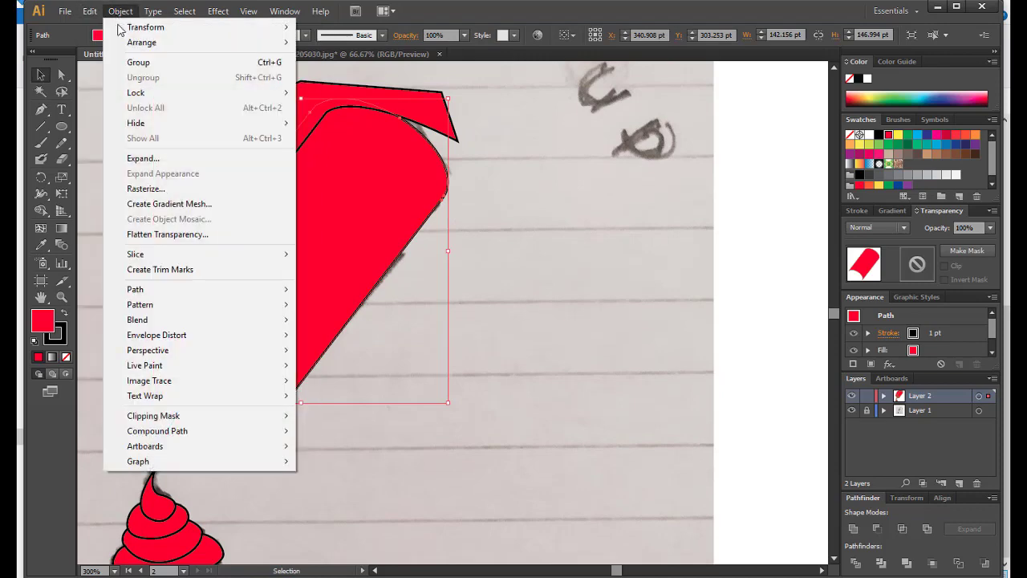
{"action": "left_click", "coordinate": [128, 77]}
{"action": "left_click", "coordinate": [90, 11]}
{"action": "left_click", "coordinate": [164, 137]}
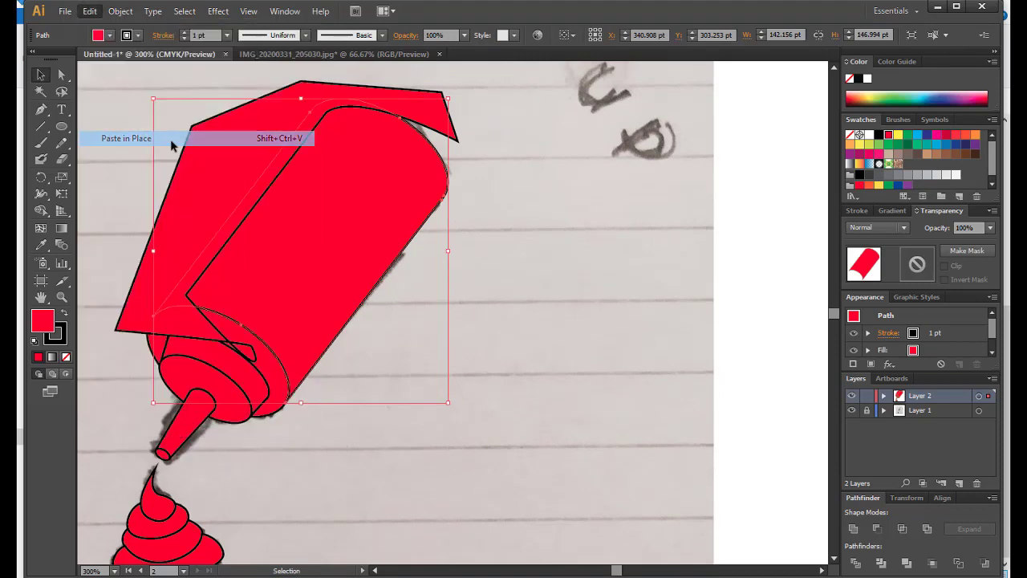
{"action": "left_click", "coordinate": [436, 118], "text": "shift"}
{"action": "left_click", "coordinate": [902, 528]}
{"action": "left_click", "coordinate": [644, 321]}
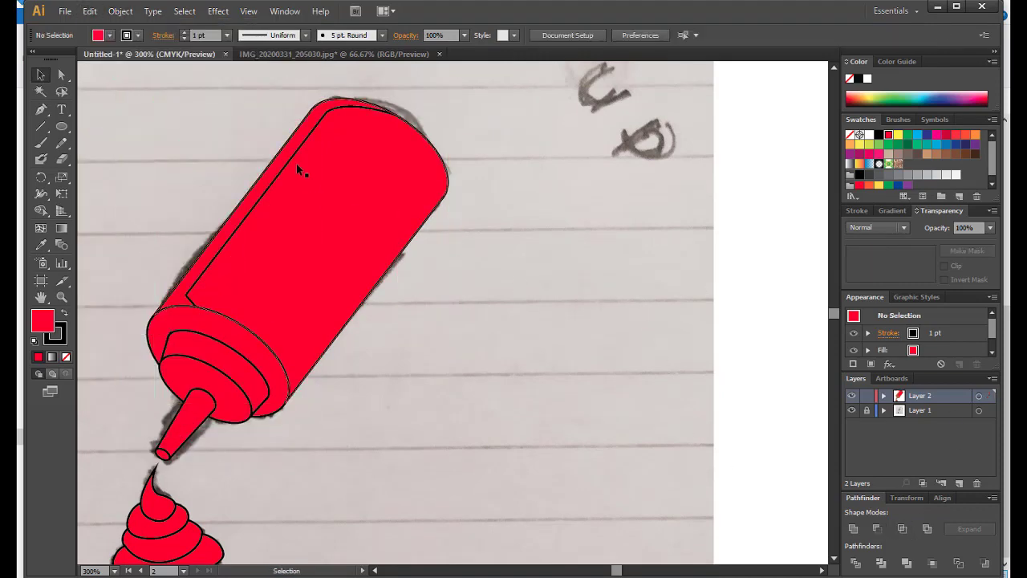
{"action": "left_click", "coordinate": [335, 168]}
Try Soft Light and then Darken blending on the edge strip.
{"action": "left_click", "coordinate": [888, 63]}
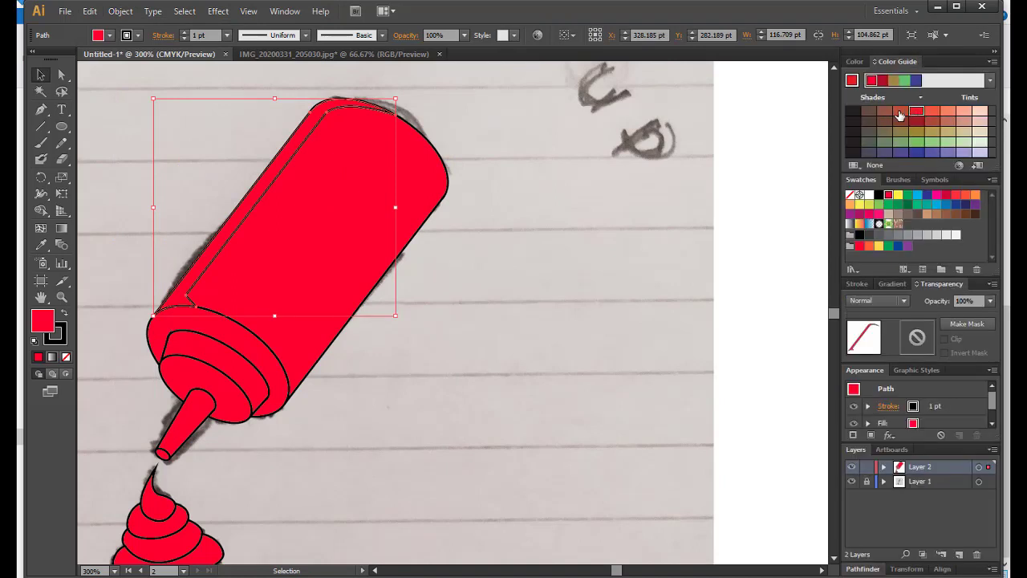
{"action": "left_click", "coordinate": [904, 301]}
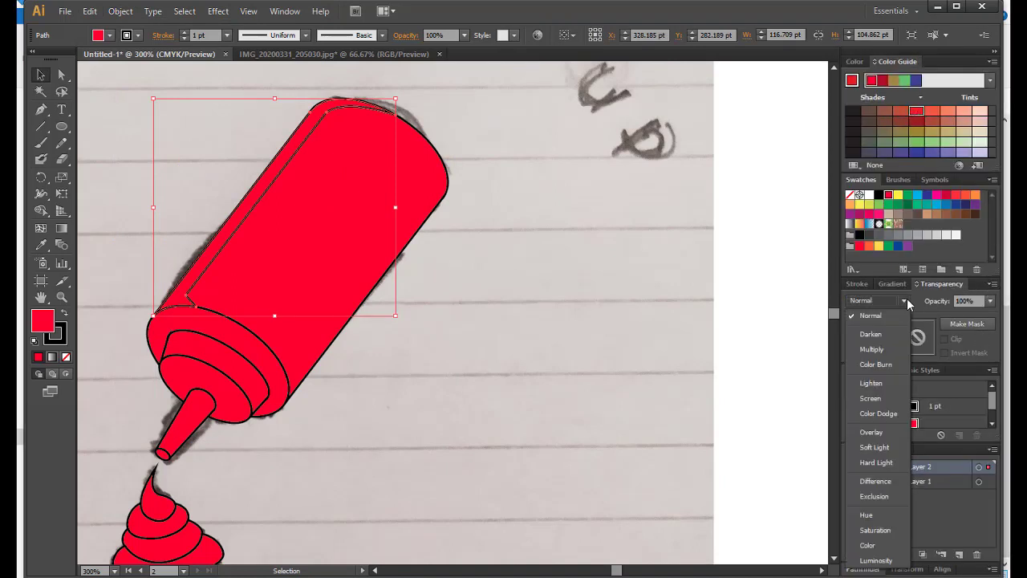
{"action": "left_click", "coordinate": [888, 447]}
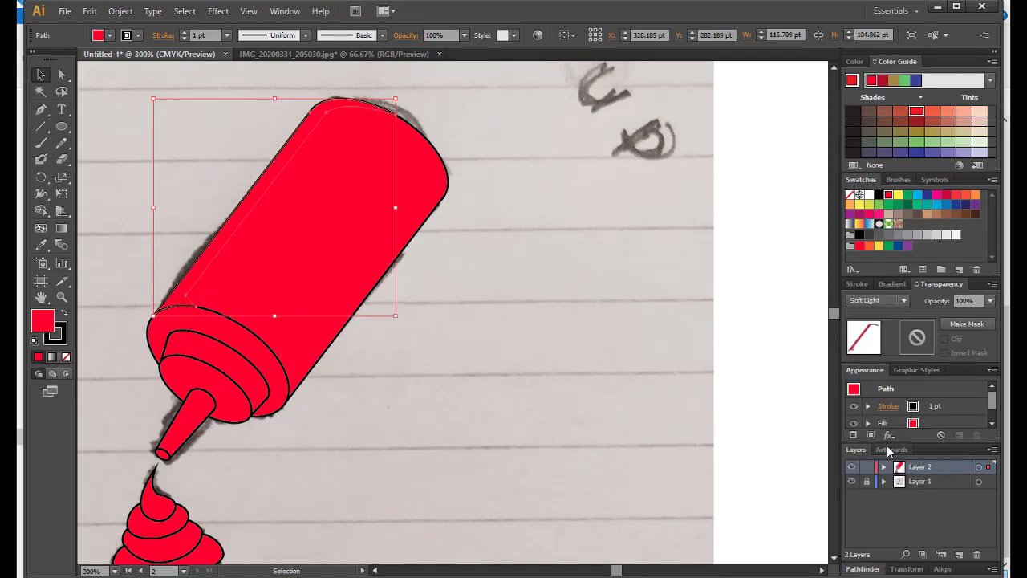
{"action": "left_click", "coordinate": [904, 301]}
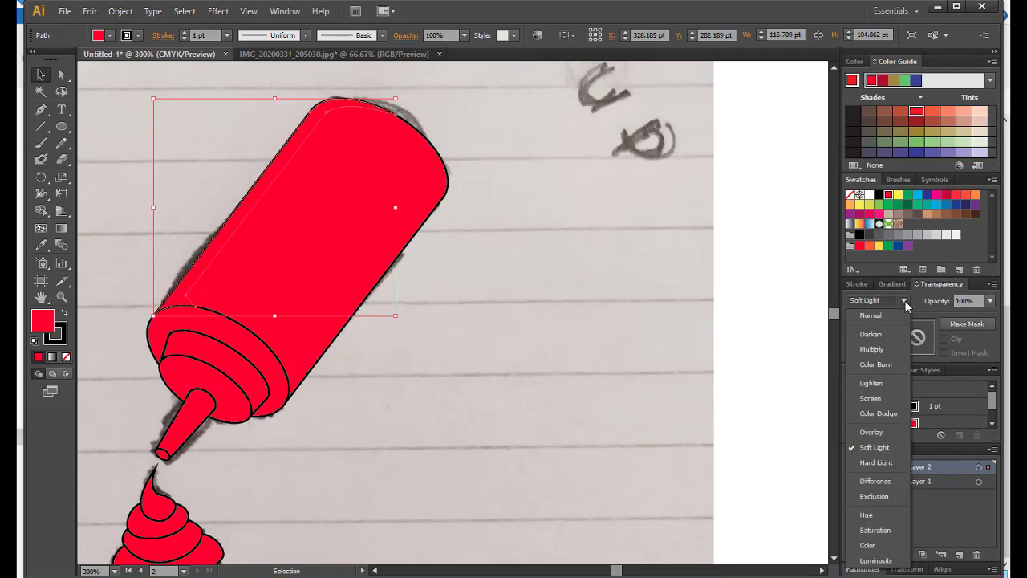
{"action": "left_click", "coordinate": [883, 336]}
{"action": "left_click", "coordinate": [624, 235]}
Remove the strip's stroke and settle on Exclusion blending after trying Multiply and Difference.
{"action": "left_click", "coordinate": [284, 168]}
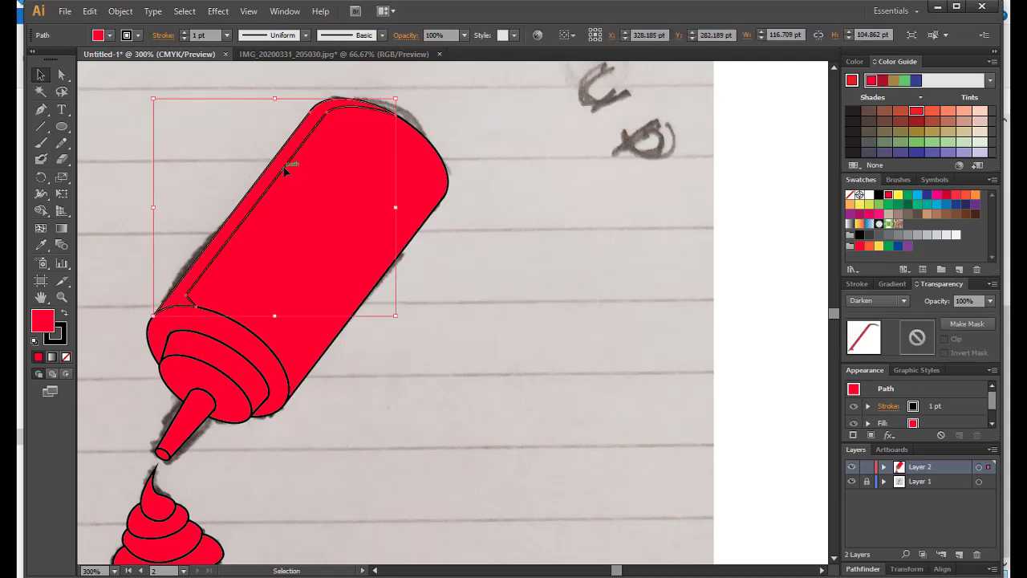
{"action": "left_click", "coordinate": [138, 34]}
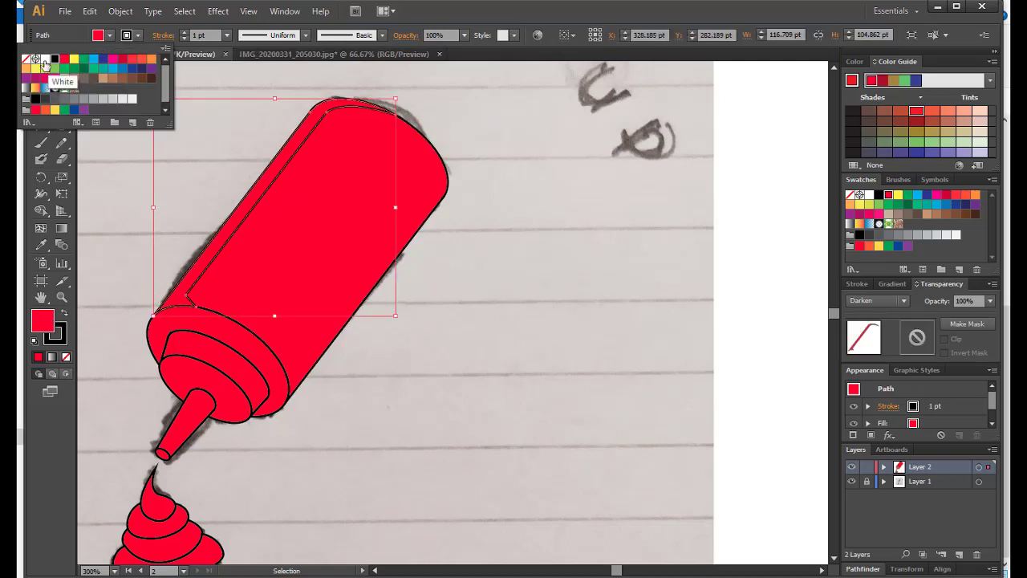
{"action": "left_click", "coordinate": [30, 64]}
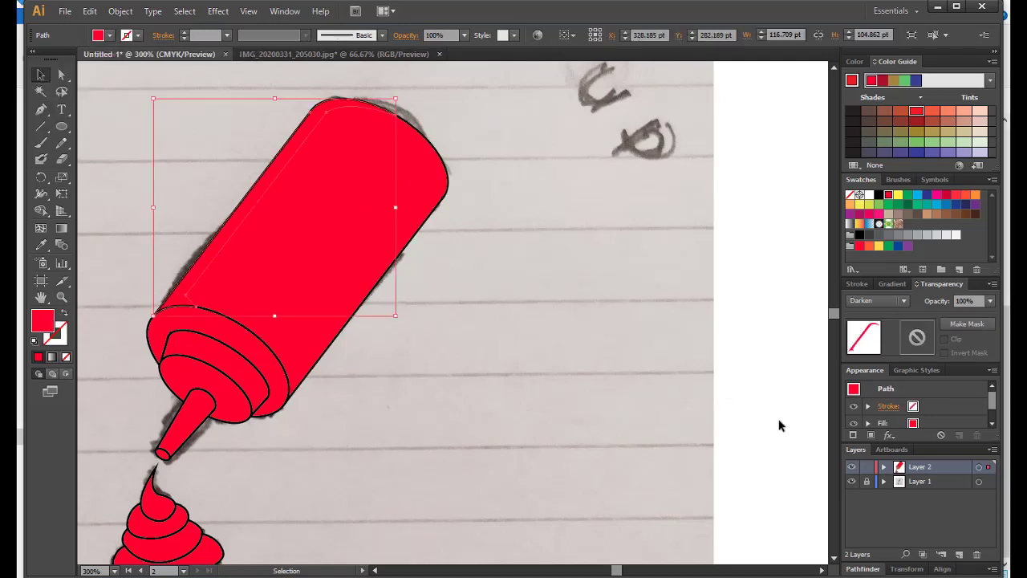
{"action": "left_click", "coordinate": [905, 301]}
{"action": "left_click", "coordinate": [873, 349]}
{"action": "left_click", "coordinate": [904, 301]}
{"action": "left_click", "coordinate": [879, 481]}
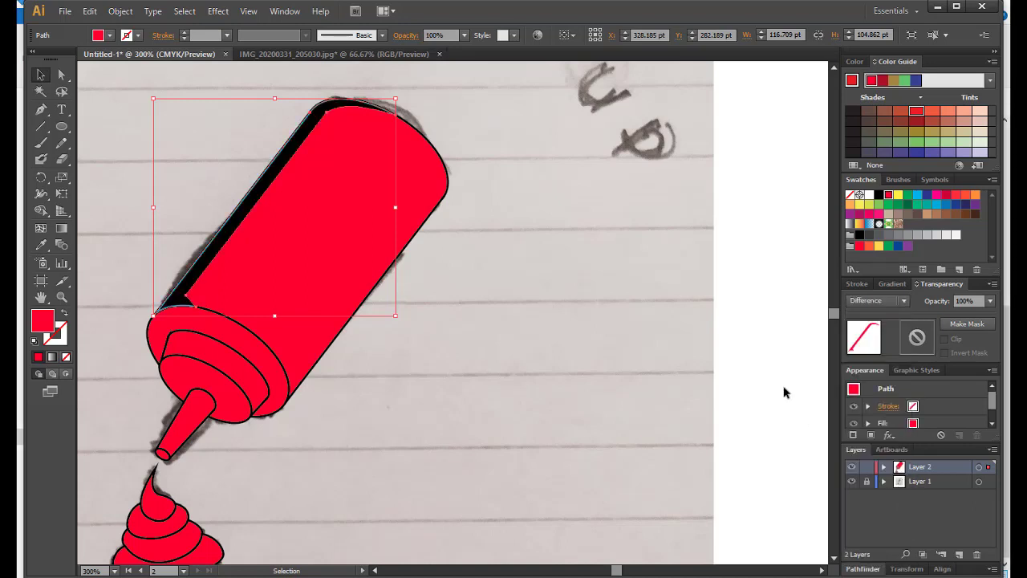
{"action": "left_click", "coordinate": [905, 301]}
{"action": "left_click", "coordinate": [879, 494]}
{"action": "left_click", "coordinate": [554, 265]}
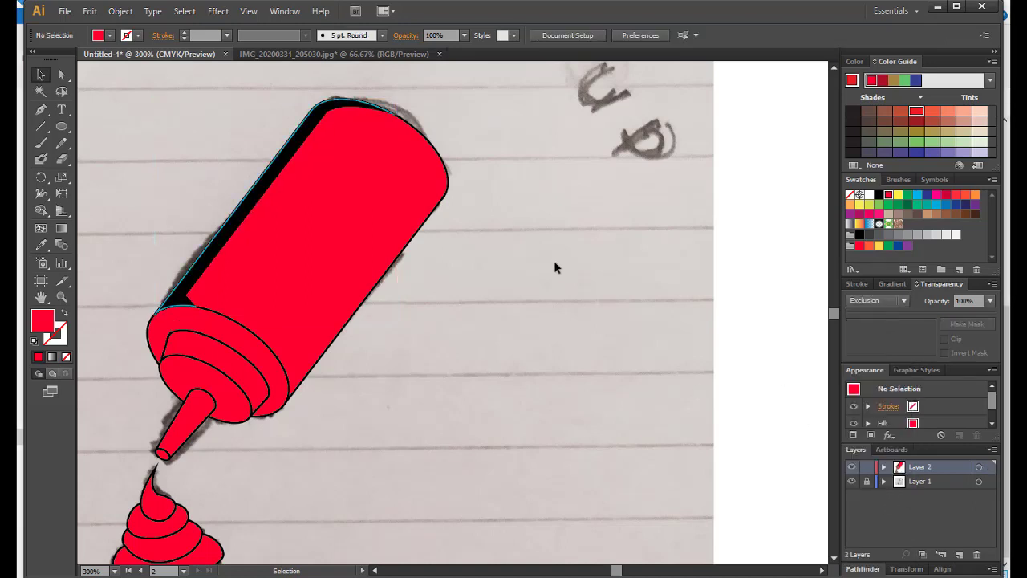
Set the shadow strip's opacity to 50% after briefly trying 60%.
{"action": "left_click", "coordinate": [291, 166]}
{"action": "left_click", "coordinate": [990, 301]}
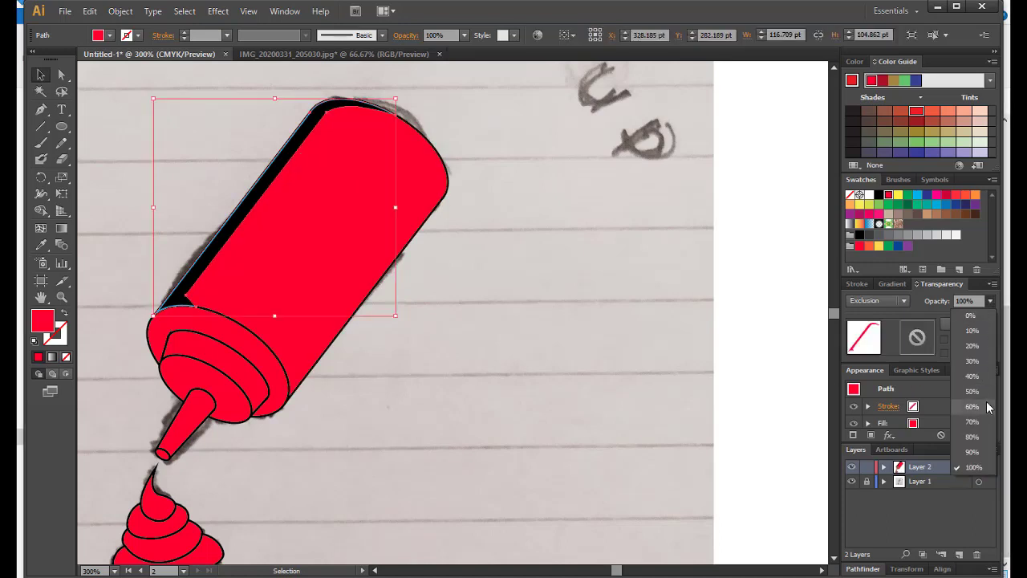
{"action": "left_click", "coordinate": [987, 406]}
{"action": "left_click", "coordinate": [991, 301]}
{"action": "left_click", "coordinate": [973, 393]}
{"action": "left_click", "coordinate": [579, 204]}
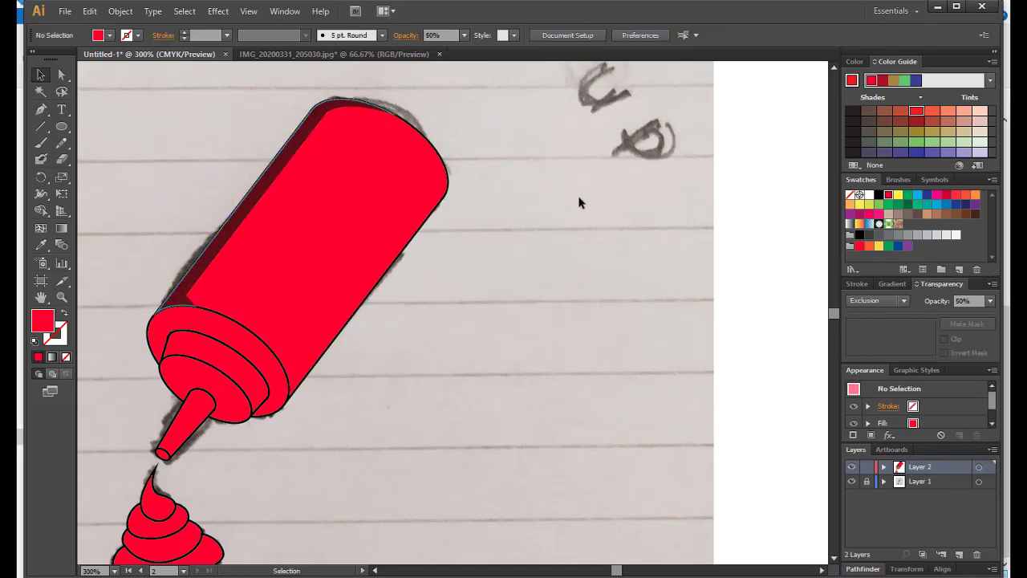
{"action": "scroll", "coordinate": [440, 280], "scroll_direction": "down", "scroll_amount": 1}
Pen-draw a shape overlapping the bottle's right edge.
{"action": "key", "text": "p"}
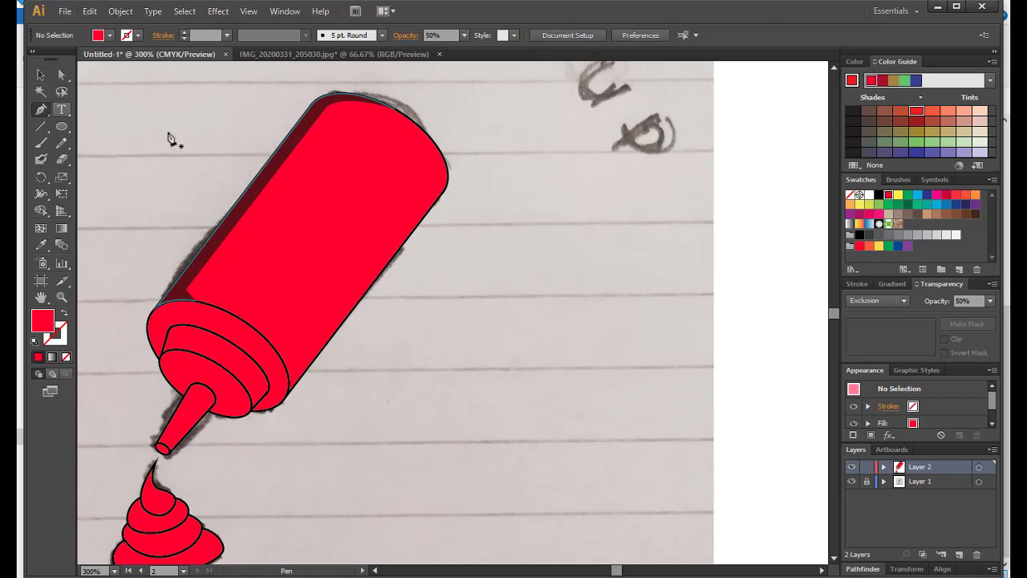
{"action": "left_click", "coordinate": [431, 125]}
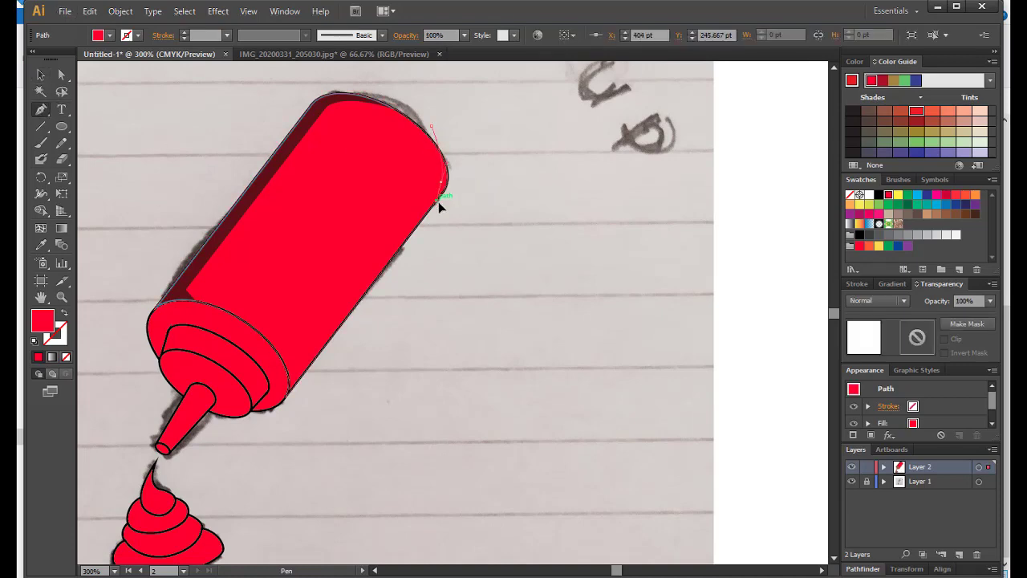
{"action": "left_click", "coordinate": [446, 185]}
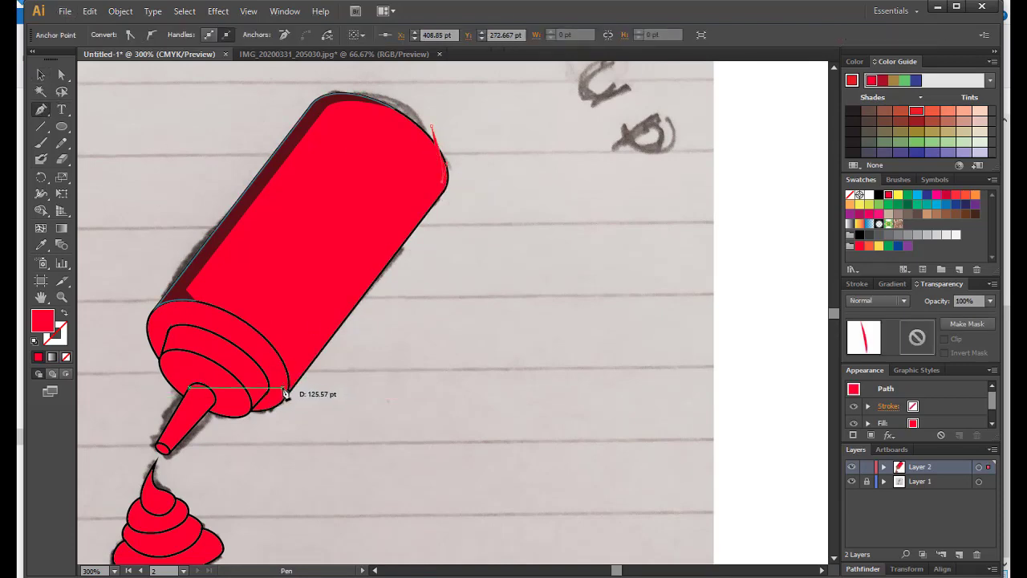
{"action": "left_click", "coordinate": [277, 439]}
{"action": "left_click", "coordinate": [499, 157]}
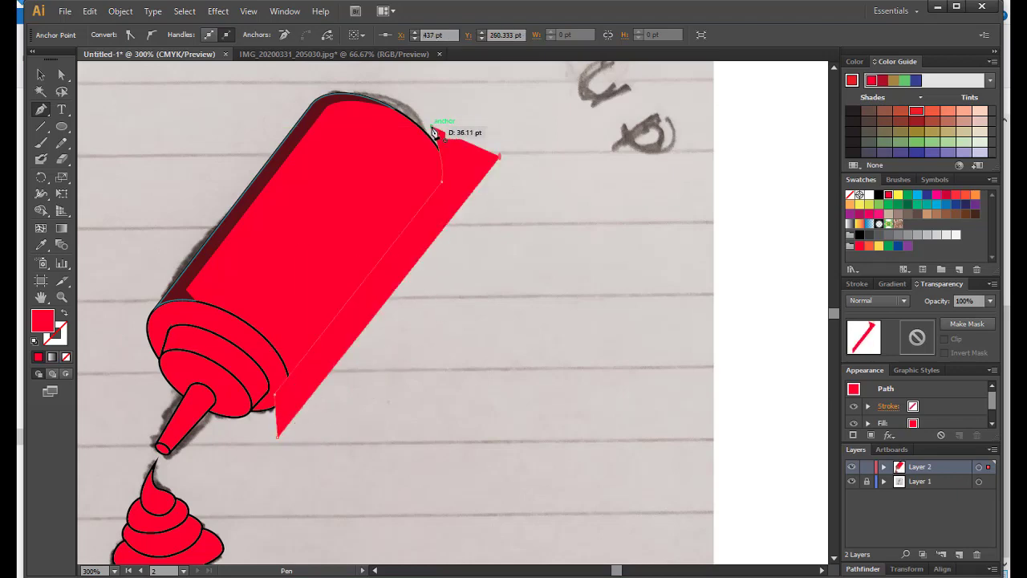
{"action": "key", "text": "v"}
Paste a bottle body copy in place and apply Minus Front to leave an edge strip.
{"action": "left_click", "coordinate": [267, 257]}
{"action": "left_click", "coordinate": [90, 10]}
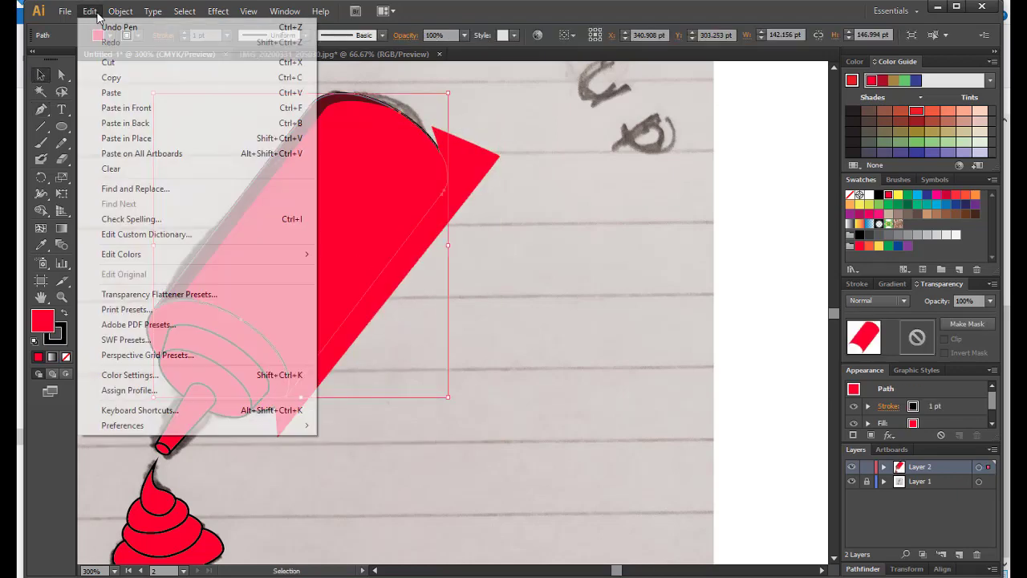
{"action": "left_click", "coordinate": [111, 77]}
{"action": "left_click", "coordinate": [90, 10]}
{"action": "left_click", "coordinate": [126, 138]}
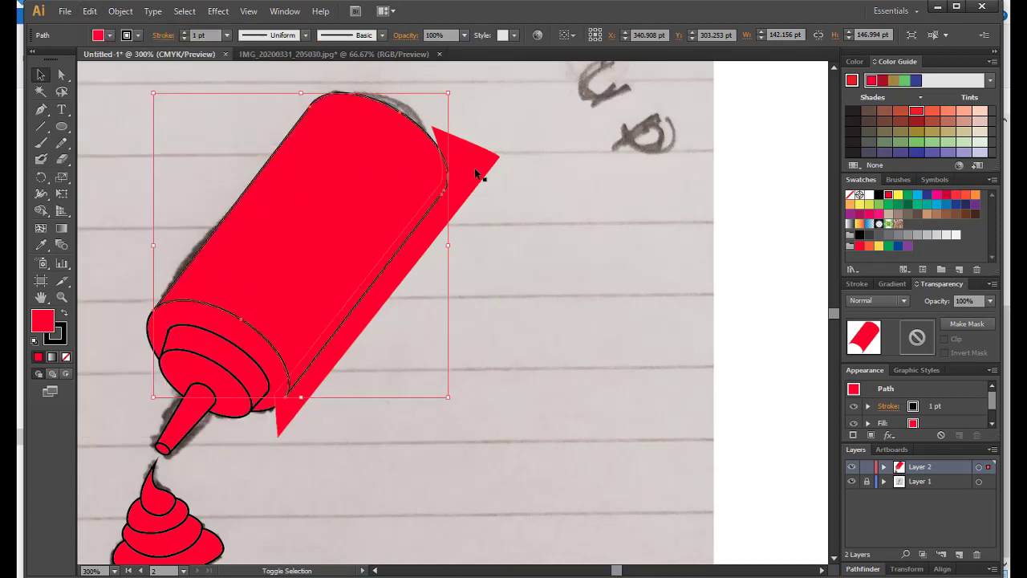
{"action": "left_click", "coordinate": [875, 570]}
{"action": "left_click", "coordinate": [877, 529]}
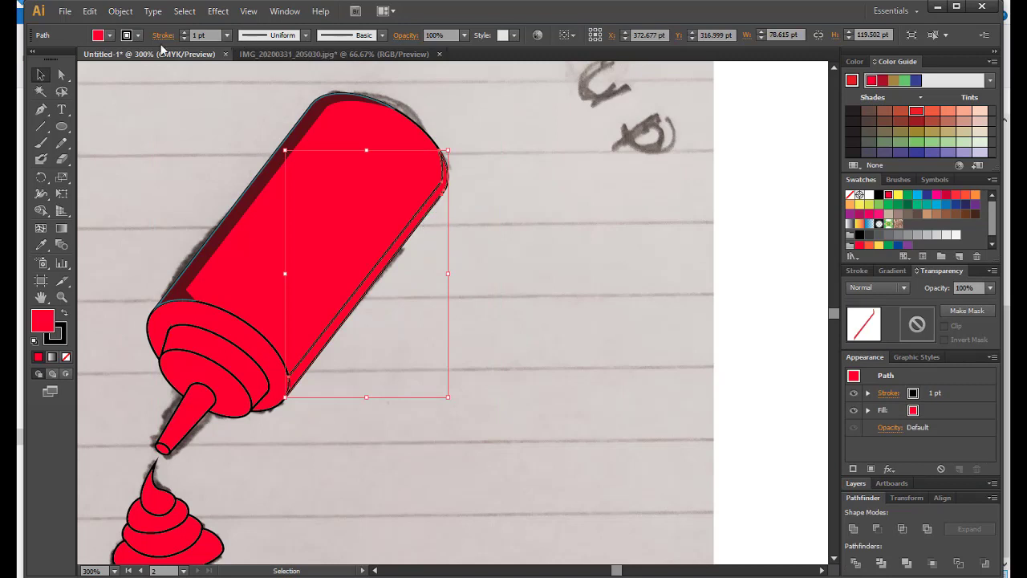
Give the strip no stroke, a white fill, Lighten blending and 50% opacity.
{"action": "left_click", "coordinate": [138, 35]}
{"action": "left_click", "coordinate": [31, 64]}
{"action": "left_click", "coordinate": [461, 222]}
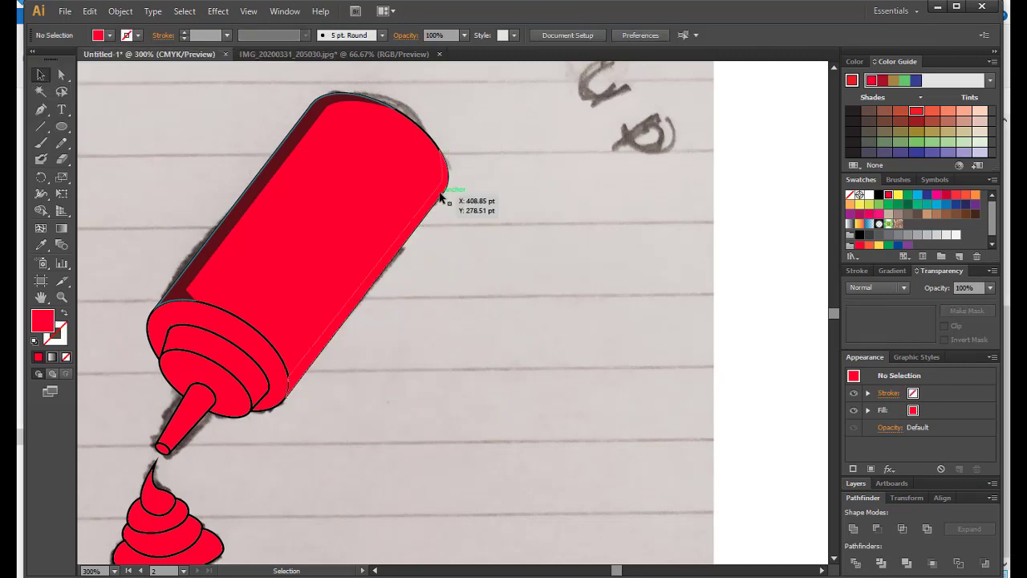
{"action": "left_click", "coordinate": [441, 197]}
{"action": "left_click", "coordinate": [109, 35]}
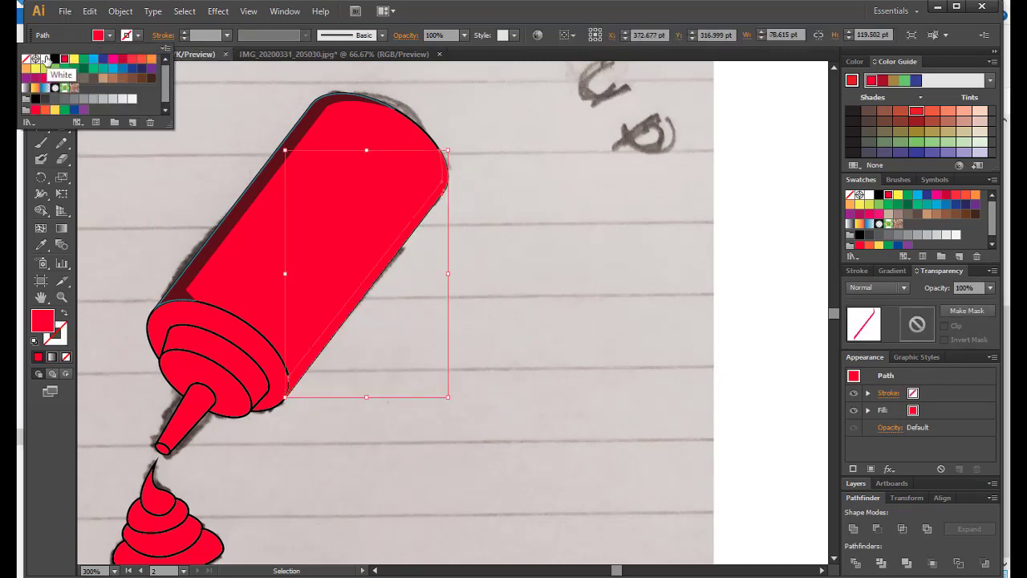
{"action": "left_click", "coordinate": [46, 60]}
{"action": "left_click", "coordinate": [878, 288]}
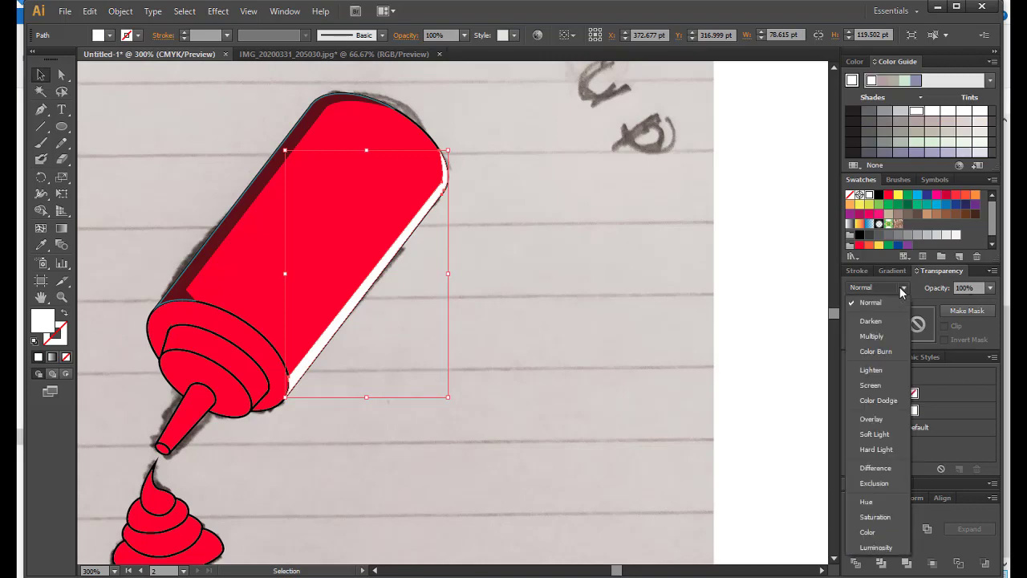
{"action": "left_click", "coordinate": [879, 372]}
{"action": "left_click", "coordinate": [990, 288]}
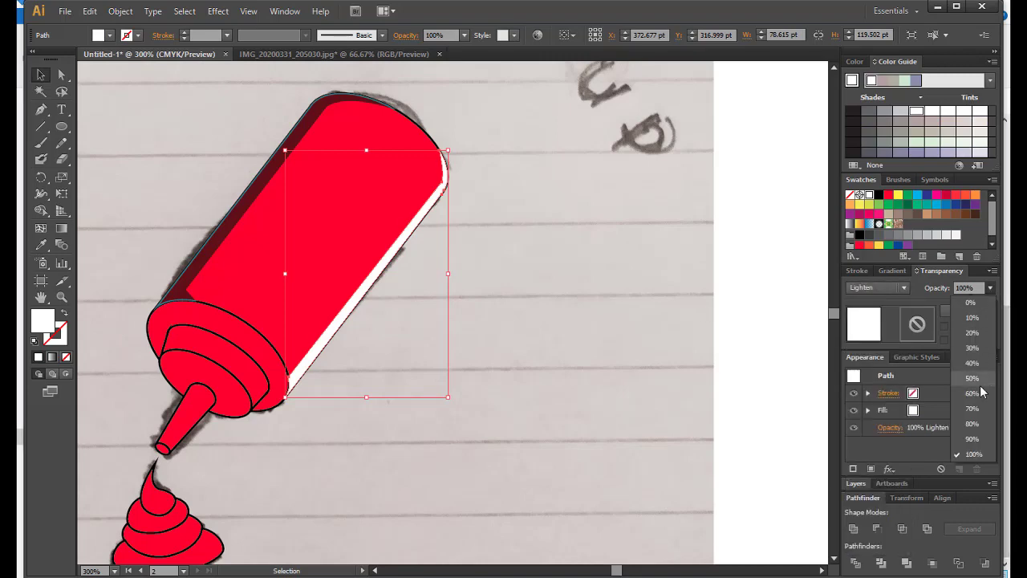
{"action": "left_click", "coordinate": [971, 333]}
Pen-draw a highlight shape around the cap's left side.
{"action": "left_click", "coordinate": [644, 307]}
{"action": "key", "text": "ctrl+0"}
{"action": "scroll", "coordinate": [498, 288], "scroll_direction": "up", "scroll_amount": 3, "text": "alt"}
{"action": "scroll", "coordinate": [477, 291], "scroll_direction": "down", "scroll_amount": 1, "text": "alt"}
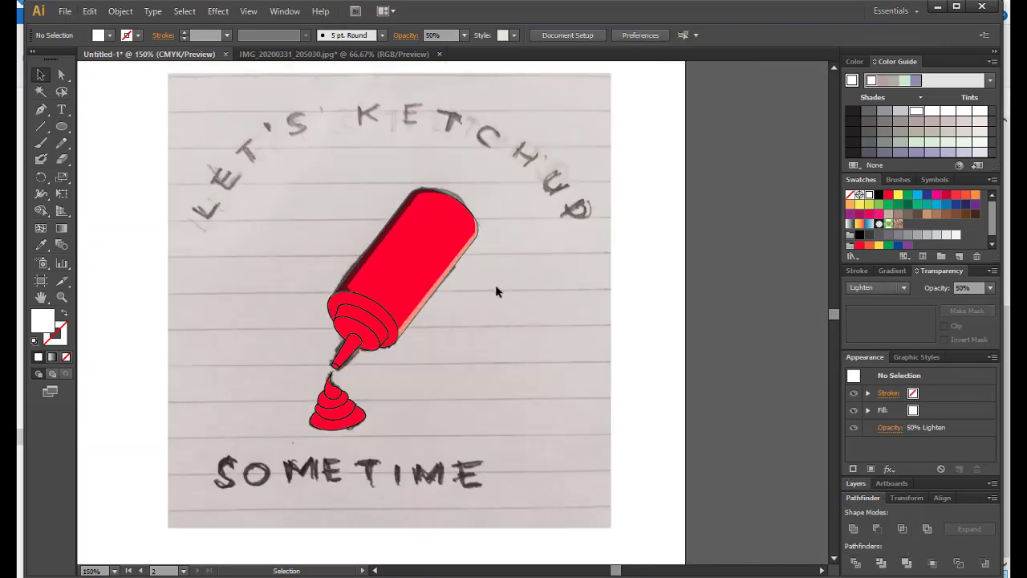
{"action": "scroll", "coordinate": [373, 317], "scroll_direction": "up", "scroll_amount": 2, "text": "alt"}
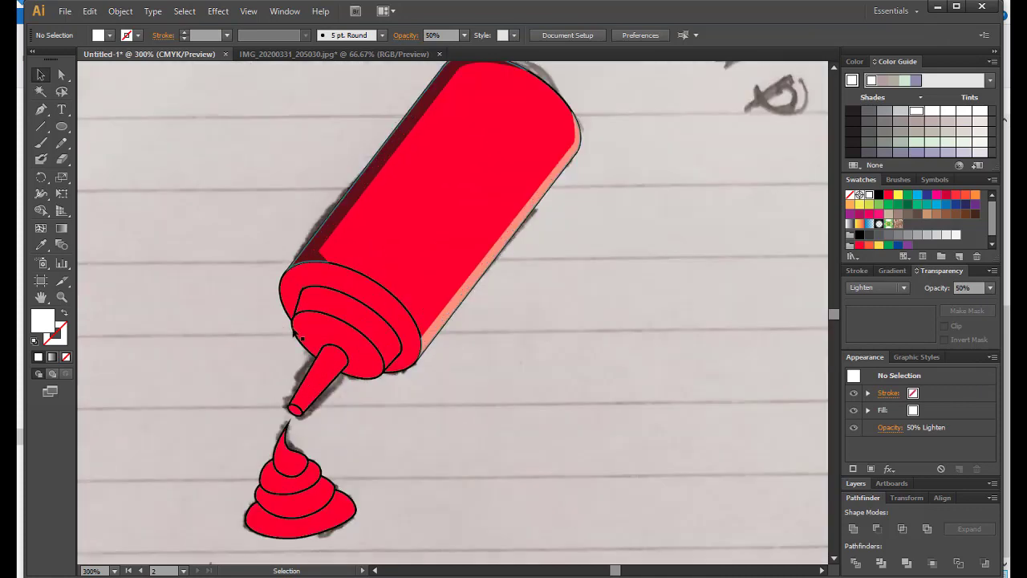
{"action": "left_click", "coordinate": [43, 109]}
{"action": "left_click", "coordinate": [351, 259]}
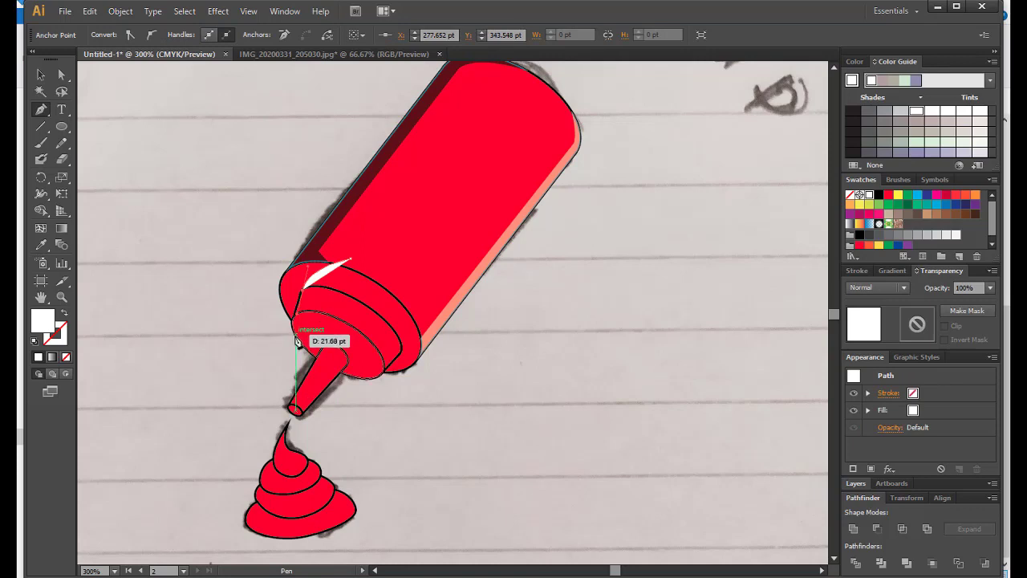
{"action": "left_click_drag", "start_coordinate": [270, 329], "coordinate": [252, 290]}
{"action": "left_click", "coordinate": [251, 285]}
{"action": "left_click", "coordinate": [260, 264]}
{"action": "left_click", "coordinate": [289, 230]}
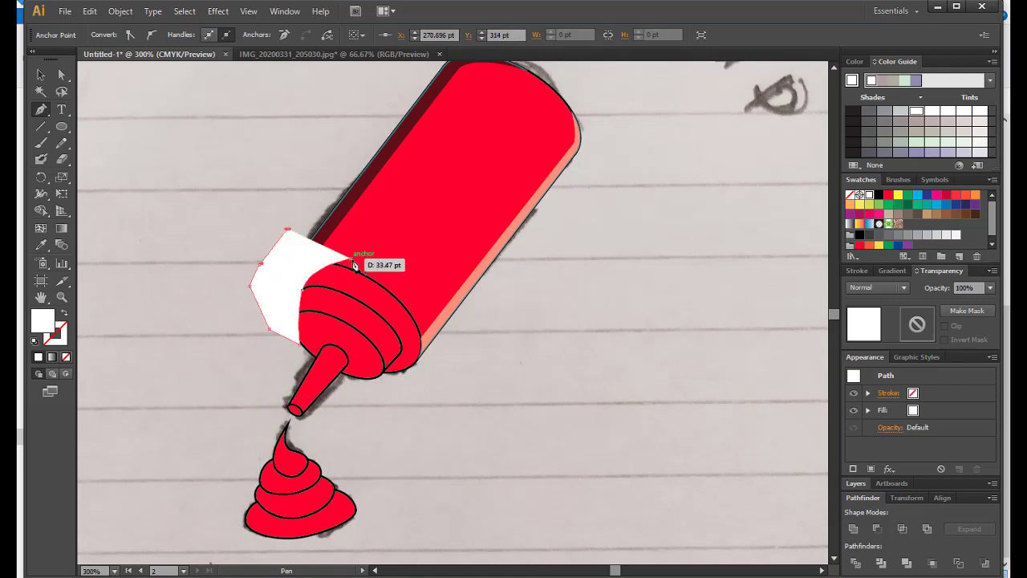
Select the new shape together with the cap and apply a Pathfinder combine.
{"action": "left_click", "coordinate": [43, 74]}
{"action": "left_click", "coordinate": [378, 321]}
{"action": "left_click", "coordinate": [295, 248], "text": "shift"}
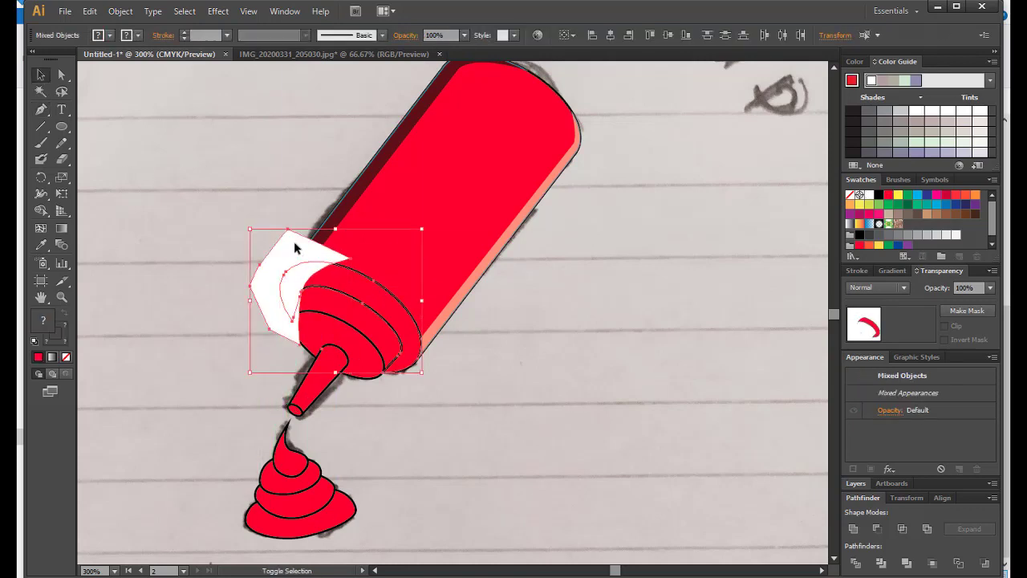
{"action": "left_click", "coordinate": [903, 529]}
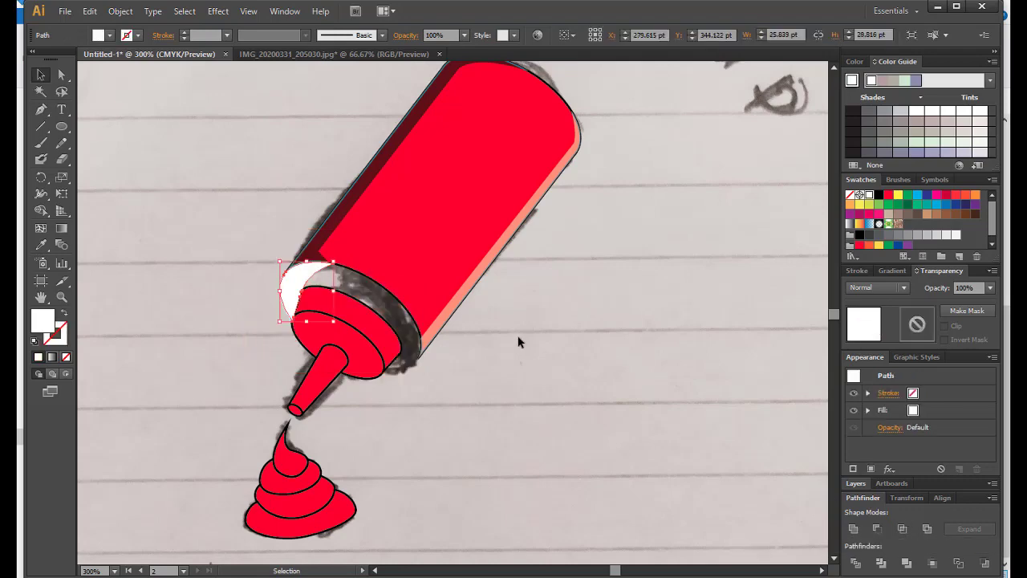
{"action": "left_click", "coordinate": [385, 337], "text": "shift"}
Paste a cap copy in place and Intersect it with the shape to form a crescent.
{"action": "left_click", "coordinate": [568, 369]}
{"action": "left_click", "coordinate": [386, 337]}
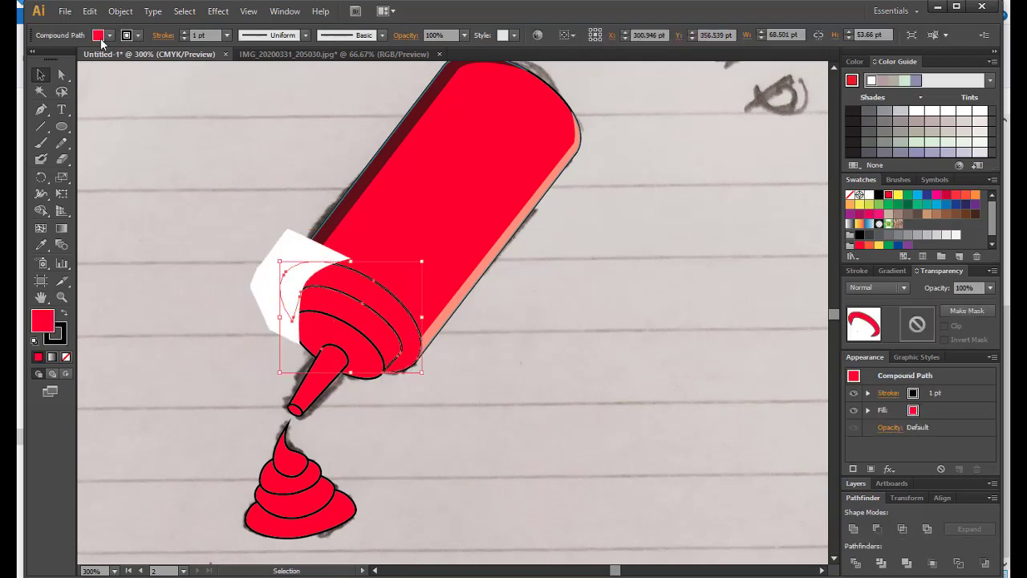
{"action": "left_click", "coordinate": [121, 10]}
{"action": "left_click", "coordinate": [144, 137]}
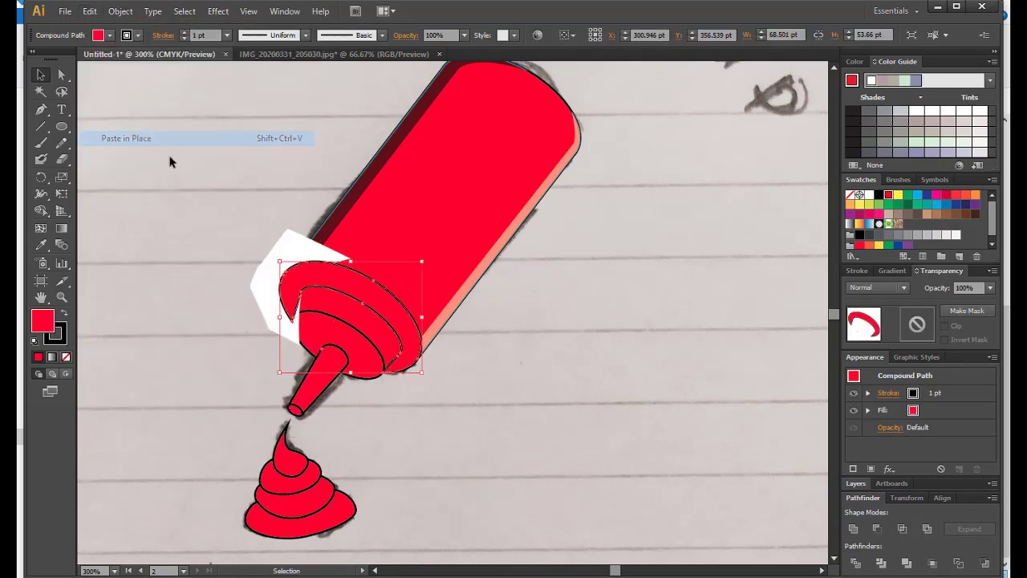
{"action": "left_click", "coordinate": [172, 161]}
{"action": "left_click", "coordinate": [301, 241]}
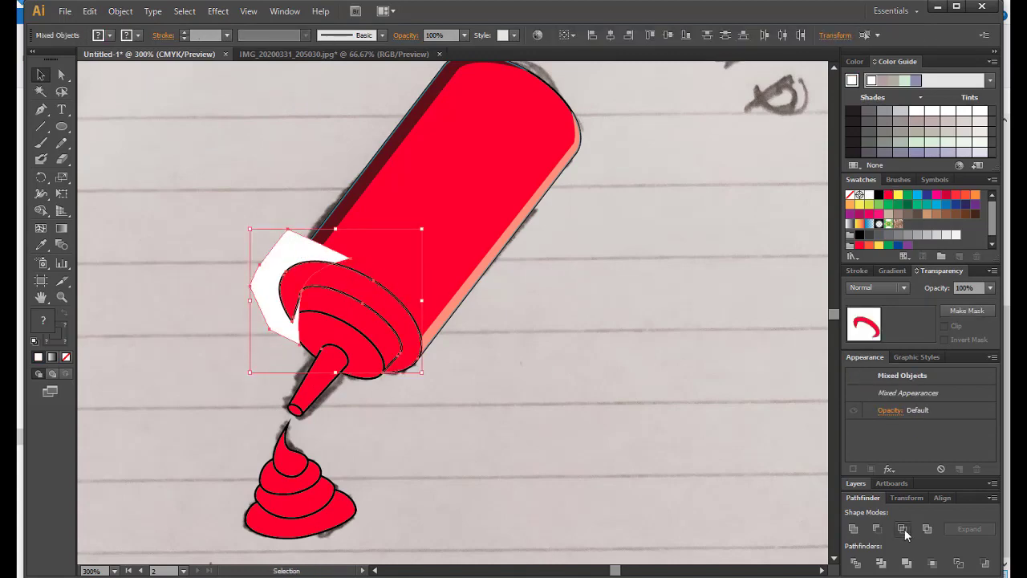
{"action": "left_click", "coordinate": [902, 529]}
Eyedropper the 50% Exclusion shadow appearance onto the crescent.
{"action": "left_click", "coordinate": [109, 34]}
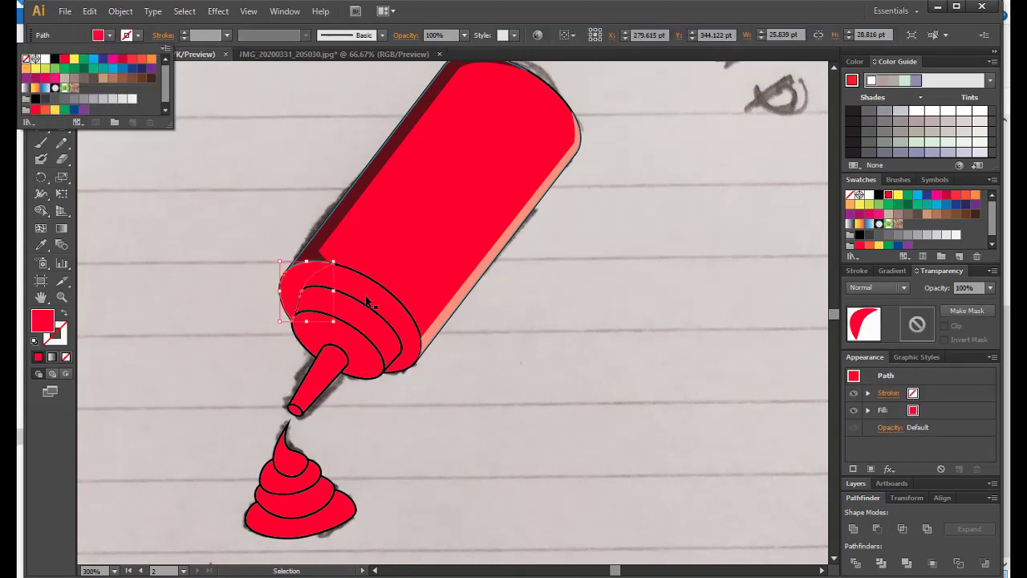
{"action": "key", "text": "Escape"}
{"action": "left_click", "coordinate": [498, 332]}
{"action": "left_click", "coordinate": [296, 273]}
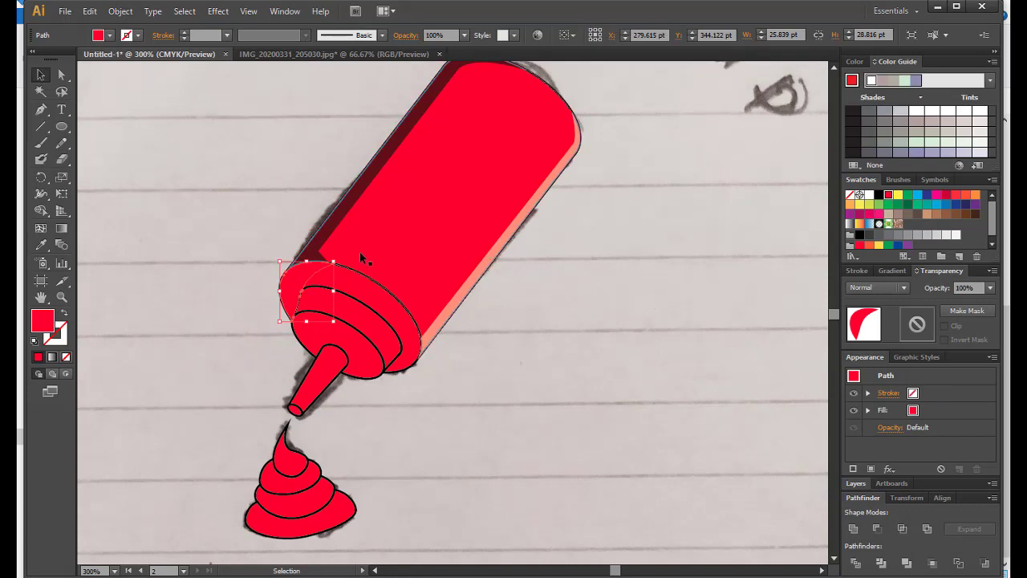
{"action": "left_click", "coordinate": [41, 244]}
{"action": "left_click", "coordinate": [218, 244]}
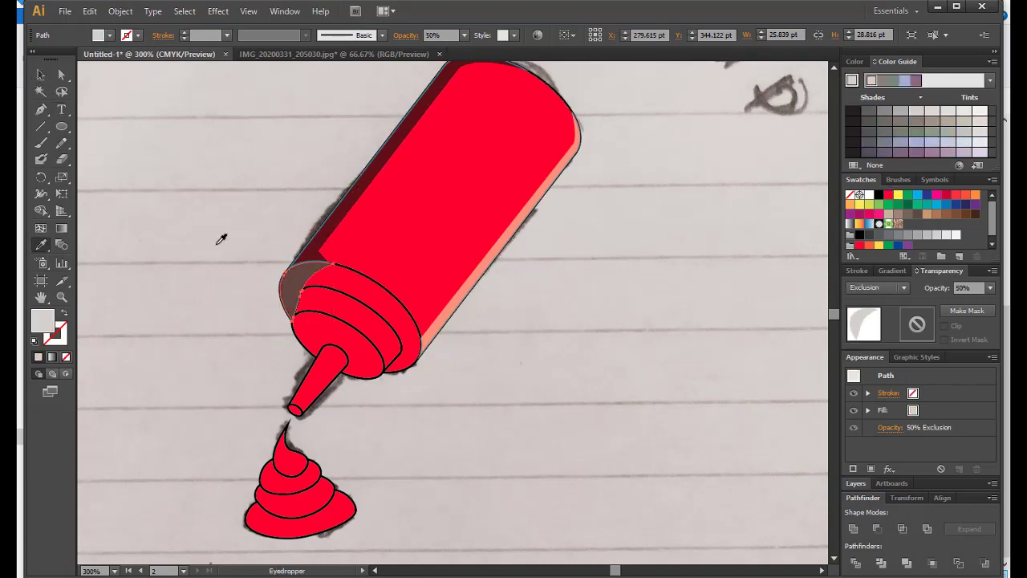
{"action": "left_click", "coordinate": [41, 75]}
{"action": "left_click", "coordinate": [214, 217]}
{"action": "key", "text": "ctrl+z"}
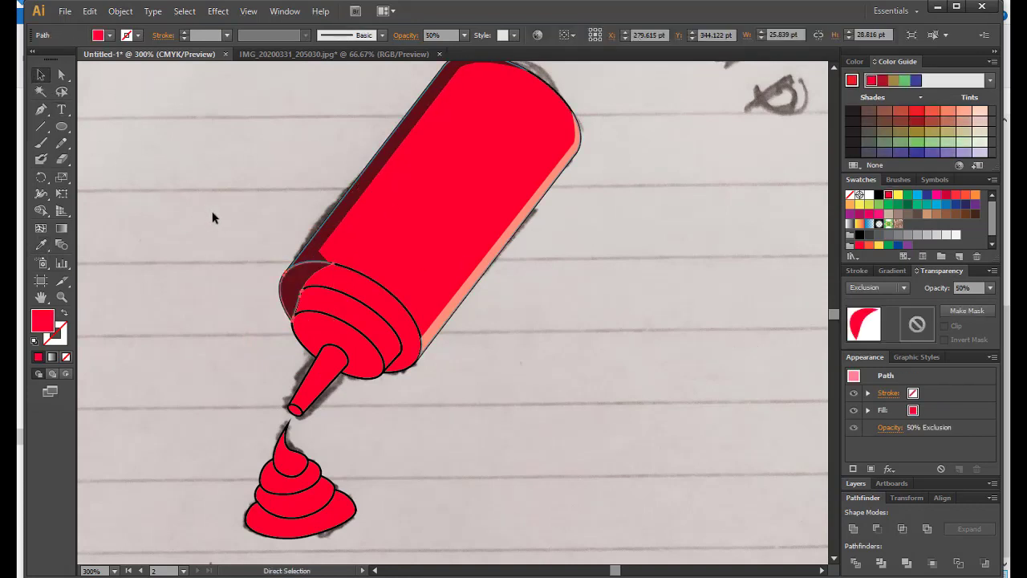
{"action": "left_click", "coordinate": [231, 231]}
{"action": "scroll", "coordinate": [248, 281], "scroll_direction": "down", "scroll_amount": 2}
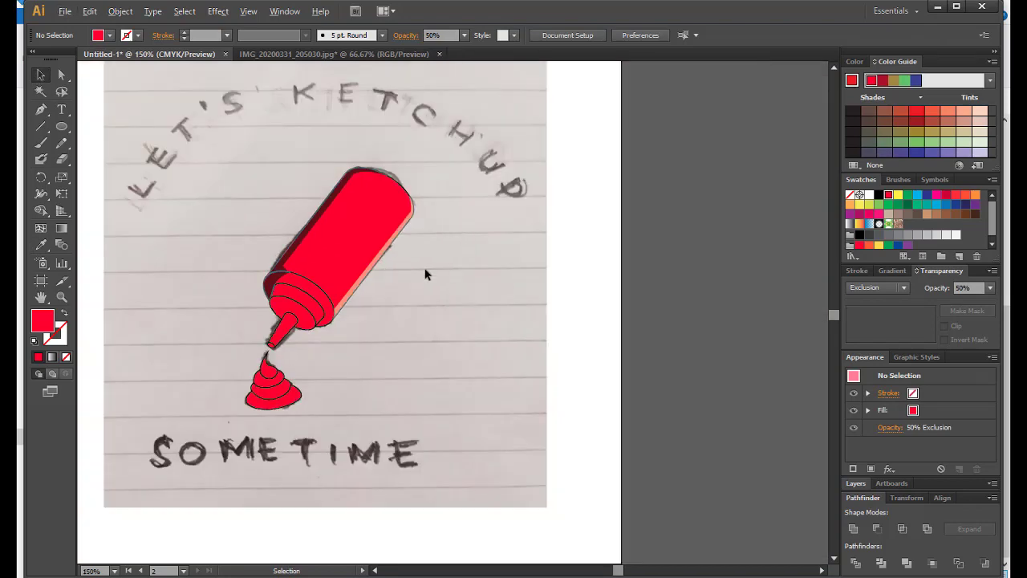
Pen-draw a thin stripe shape from the bottle's cap up to its top.
{"action": "scroll", "coordinate": [426, 275], "scroll_direction": "up", "scroll_amount": 1}
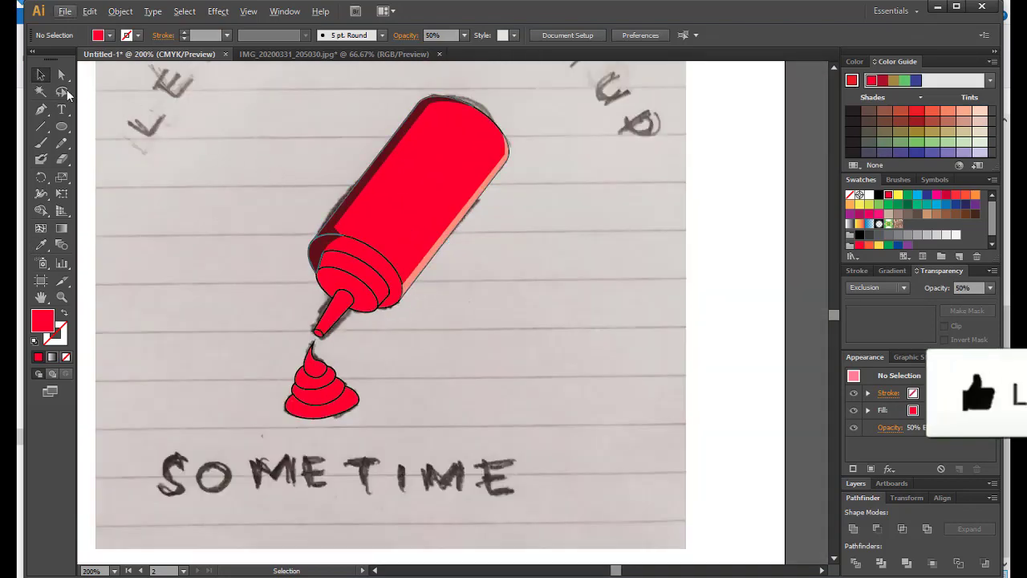
{"action": "left_click", "coordinate": [41, 109]}
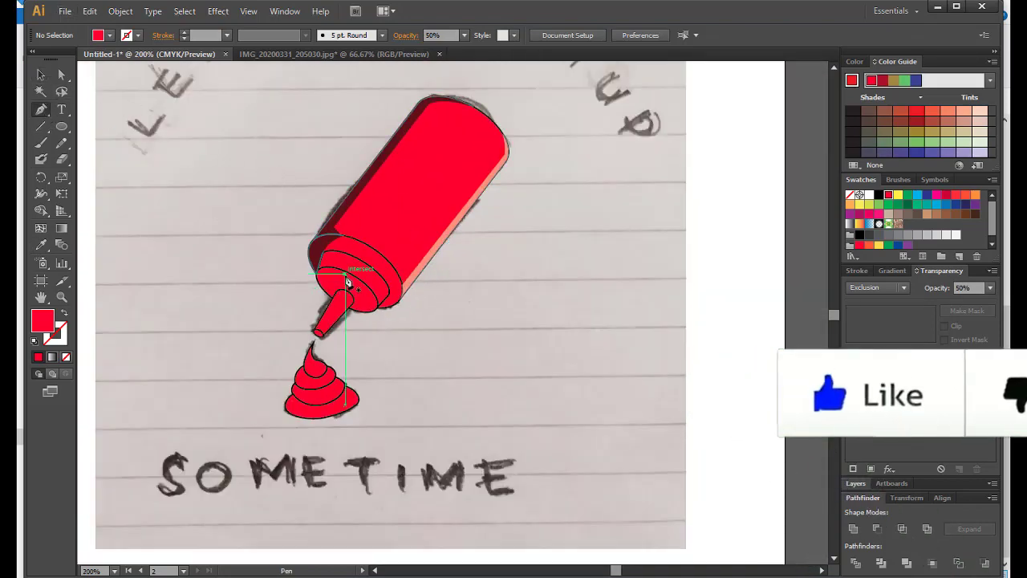
{"action": "left_click", "coordinate": [349, 256]}
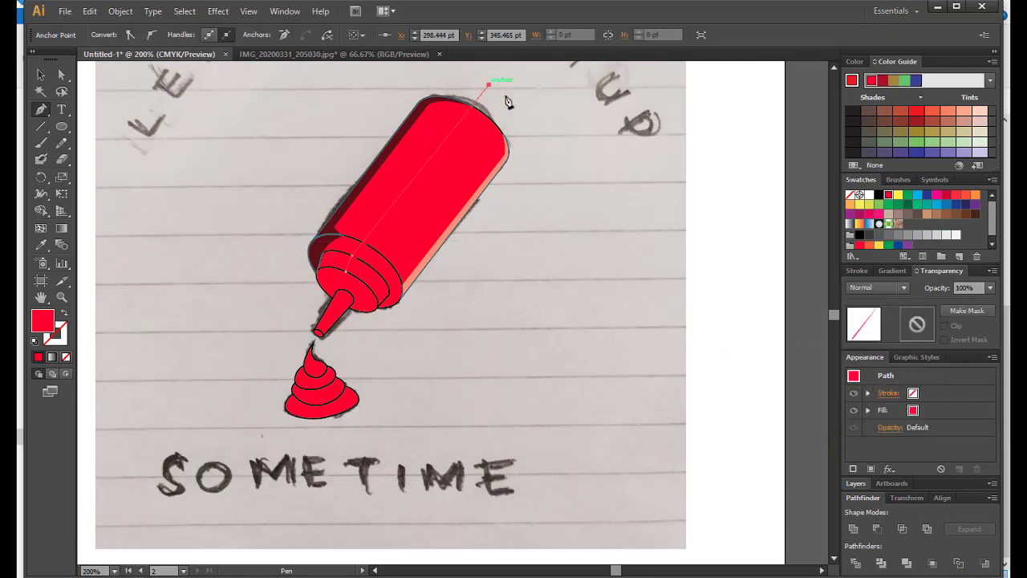
{"action": "left_click", "coordinate": [505, 100]}
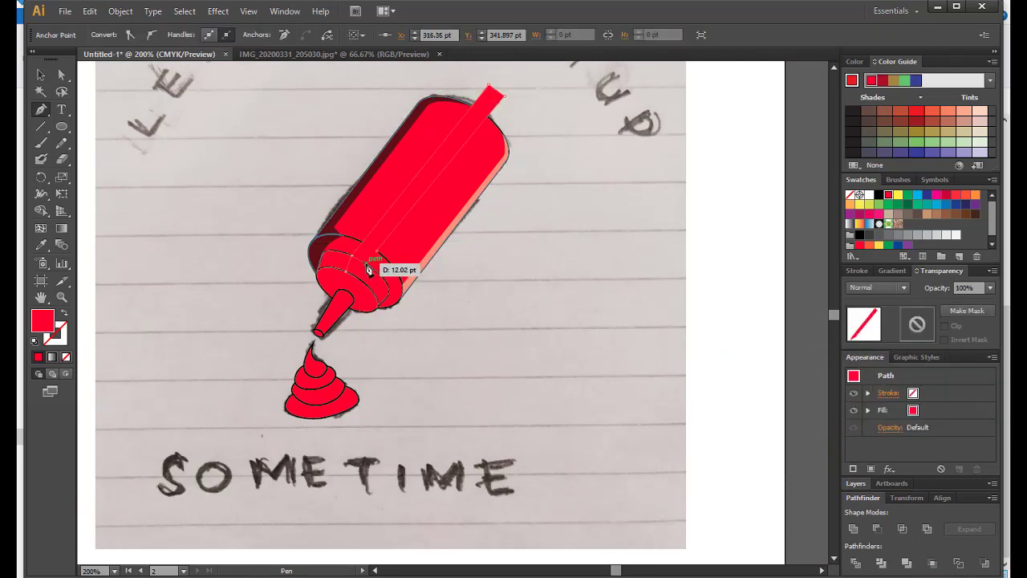
{"action": "left_click_drag", "start_coordinate": [356, 282], "coordinate": [347, 279]}
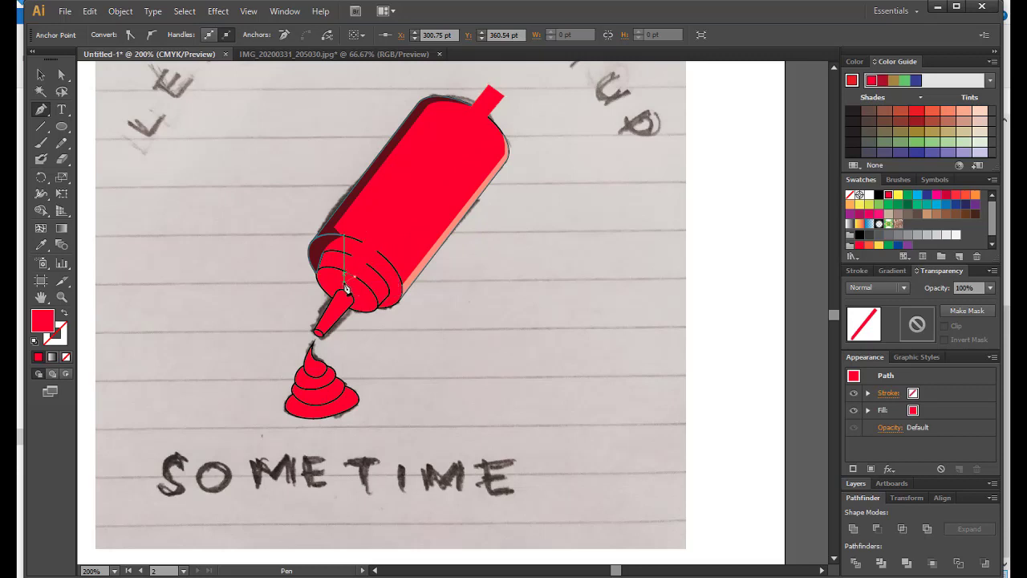
Select the new stripe and fill it with white.
{"action": "left_click", "coordinate": [40, 77]}
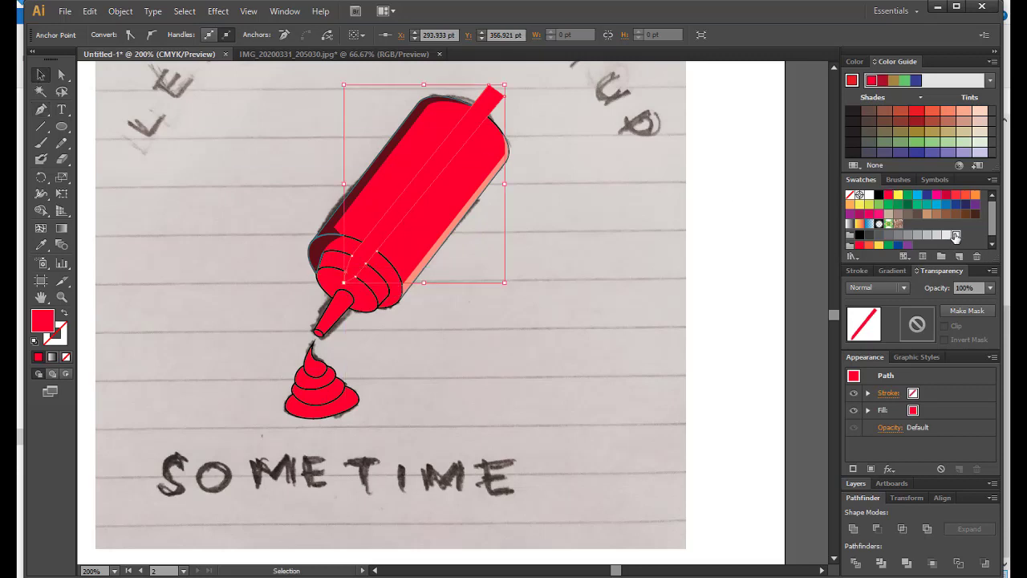
{"action": "left_click", "coordinate": [956, 235]}
{"action": "left_click", "coordinate": [590, 245]}
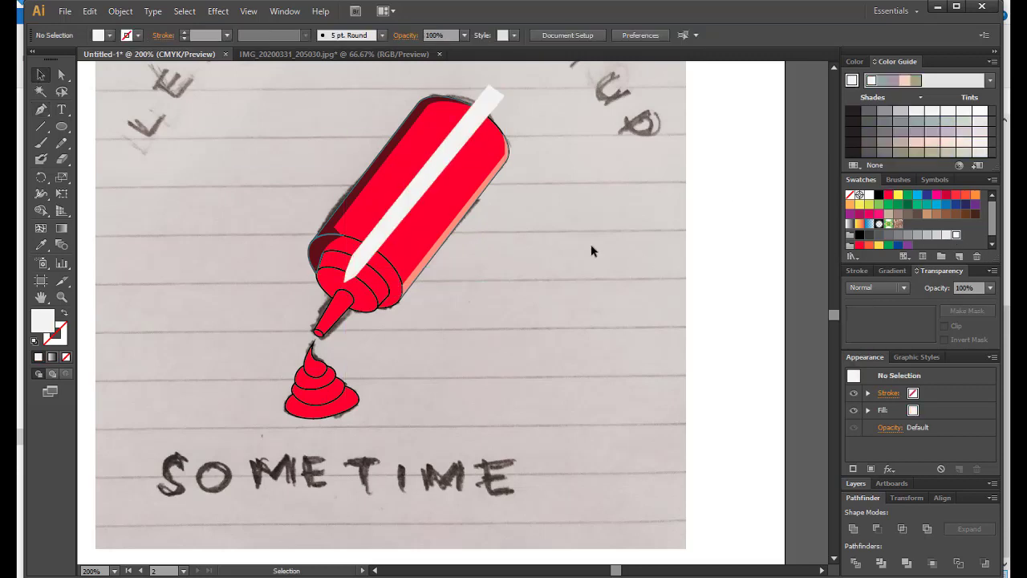
{"action": "right_click", "coordinate": [480, 148]}
{"action": "left_click", "coordinate": [120, 11]}
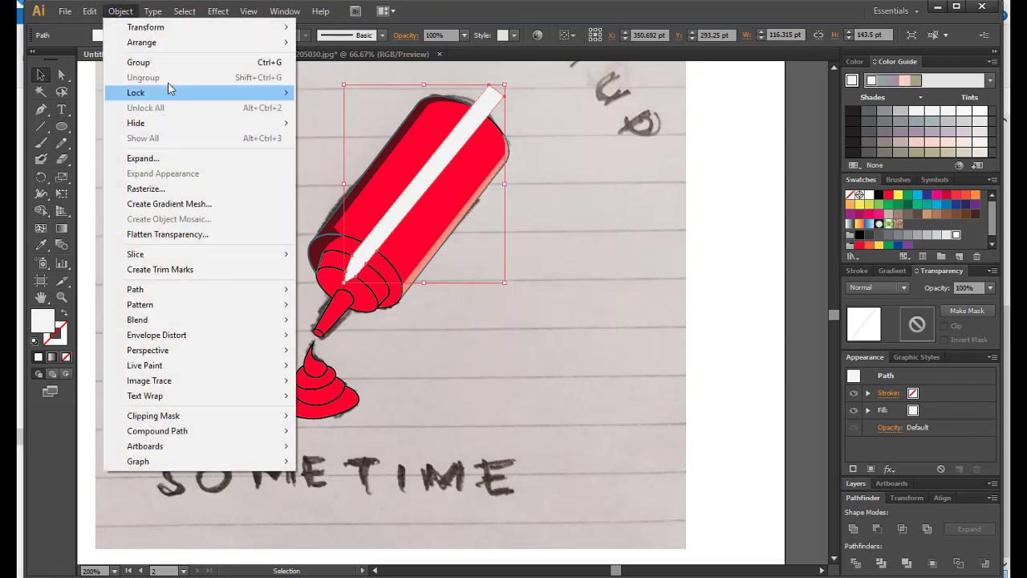
Paste a copy of the bottle body in front and Intersect it with the strip.
{"action": "left_click", "coordinate": [90, 11]}
{"action": "left_click", "coordinate": [583, 214]}
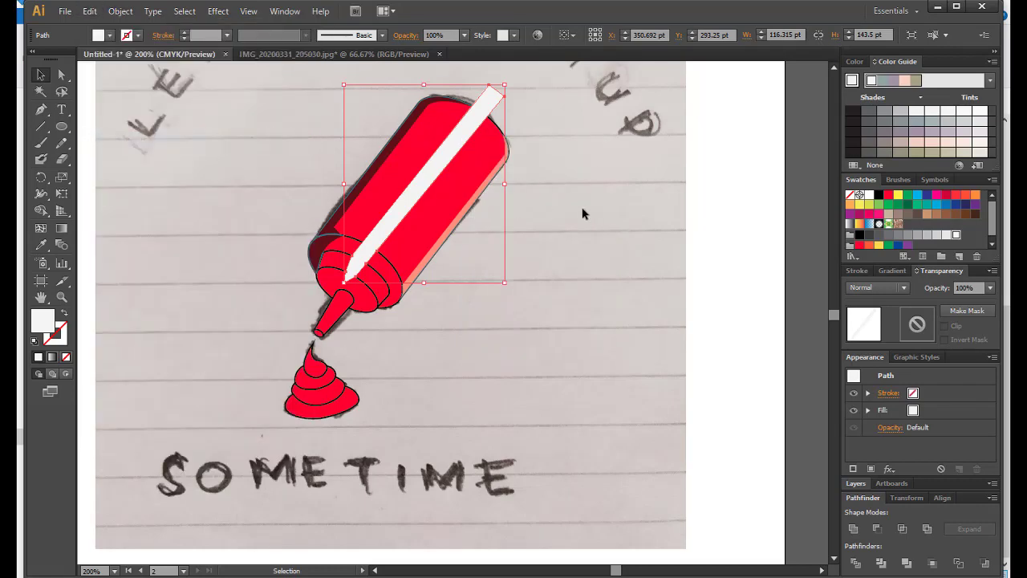
{"action": "left_click", "coordinate": [458, 169]}
{"action": "left_click", "coordinate": [120, 11]}
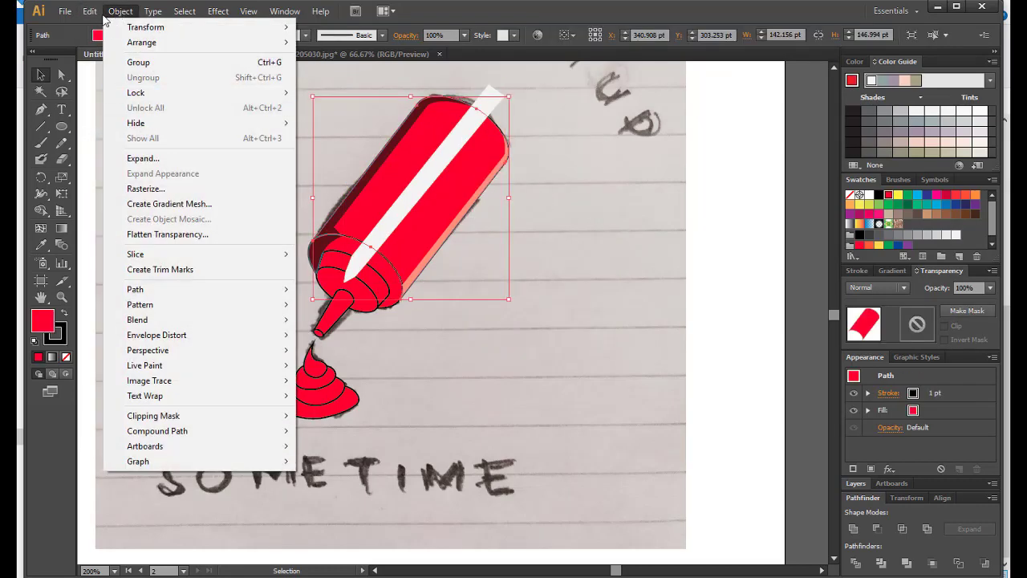
{"action": "left_click", "coordinate": [126, 76]}
{"action": "left_click", "coordinate": [89, 11]}
{"action": "left_click", "coordinate": [121, 105]}
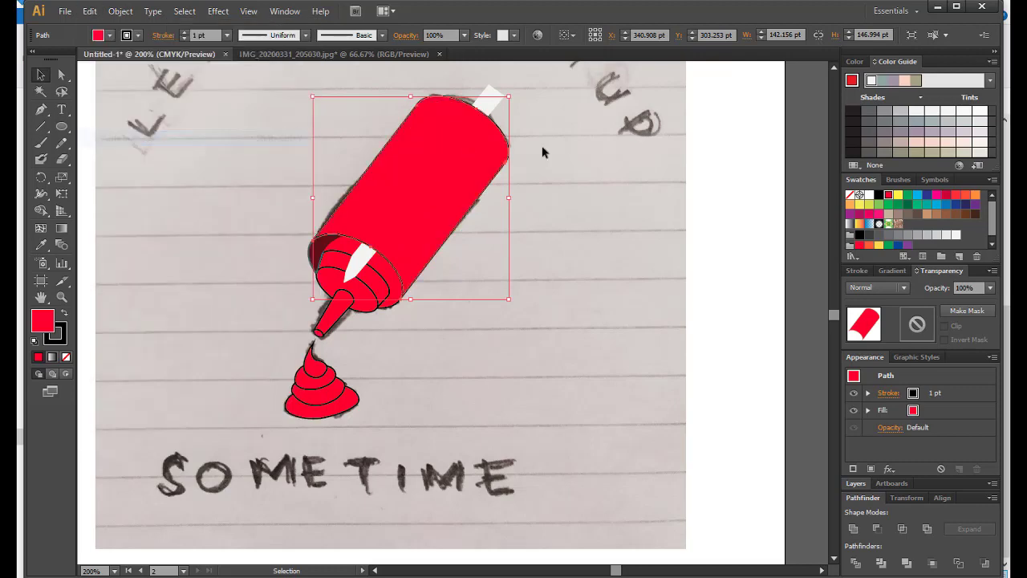
{"action": "left_click", "coordinate": [488, 98], "text": "shift"}
{"action": "left_click", "coordinate": [482, 158], "text": "shift"}
{"action": "left_click", "coordinate": [902, 528]}
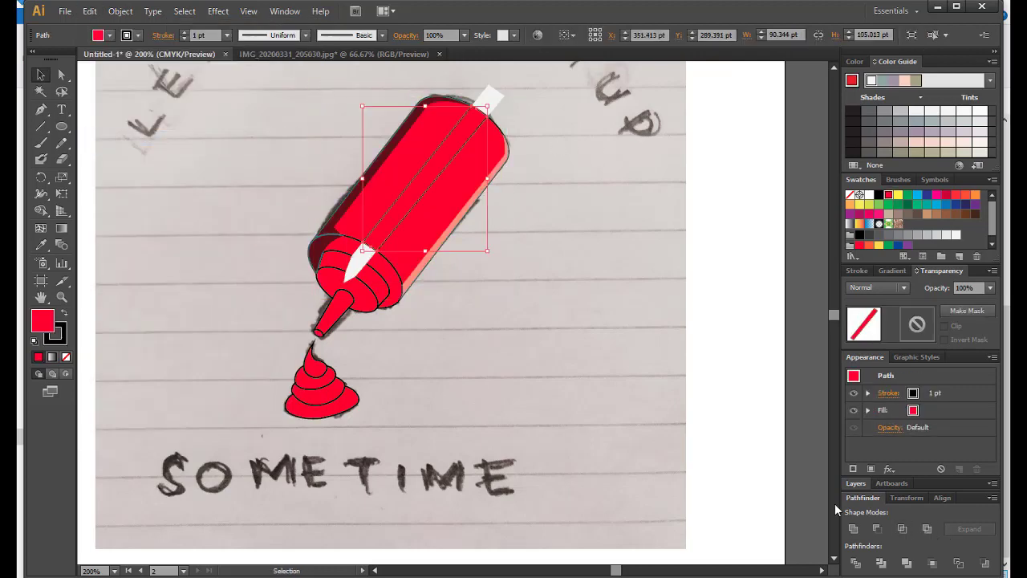
{"action": "left_click", "coordinate": [573, 289]}
Delete the leftover strip and give the clipped stripe a white fill with no stroke.
{"action": "left_click", "coordinate": [367, 257]}
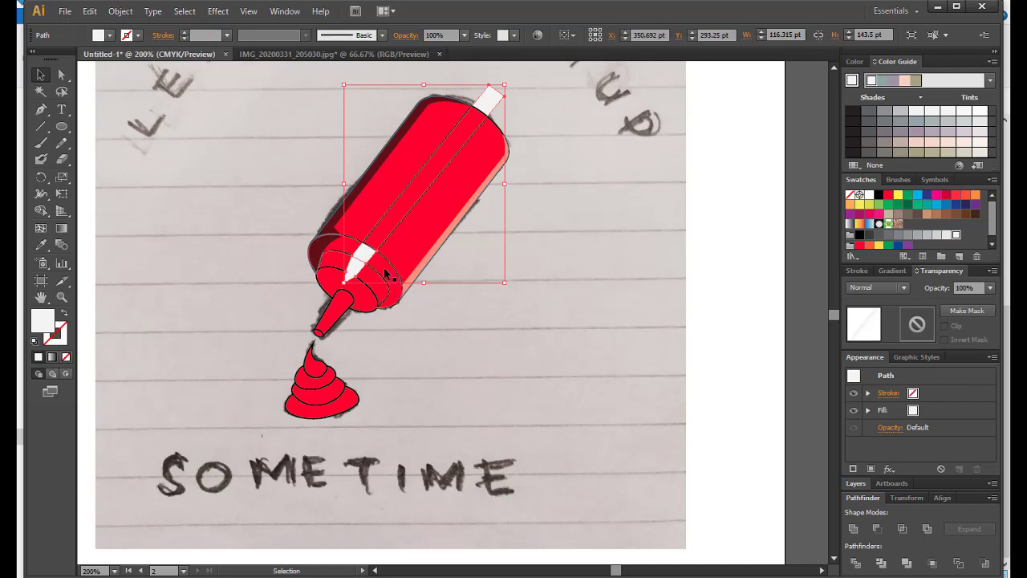
{"action": "left_click_drag", "start_coordinate": [361, 257], "coordinate": [514, 300]}
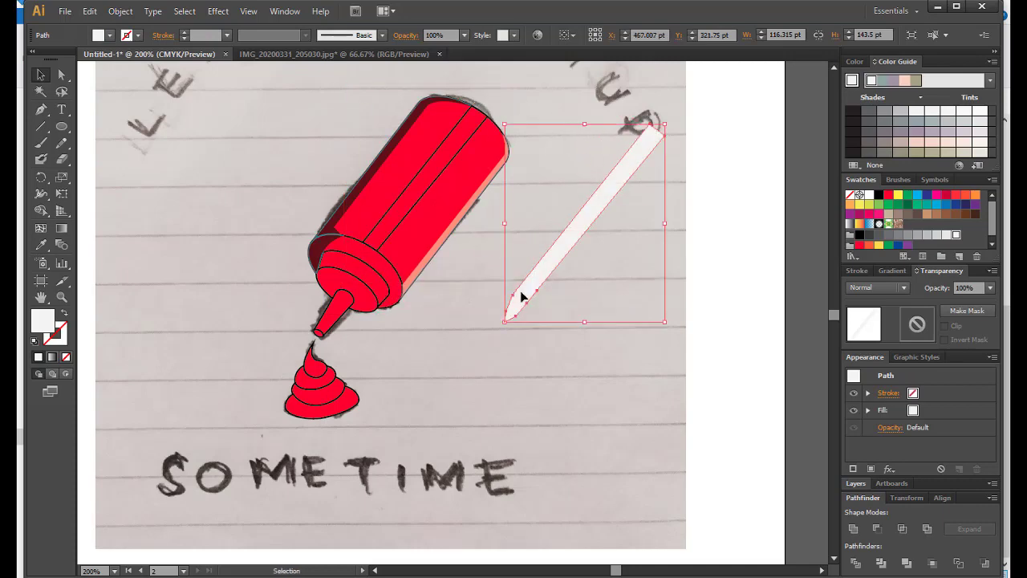
{"action": "key", "text": "Delete"}
{"action": "left_click", "coordinate": [455, 186]}
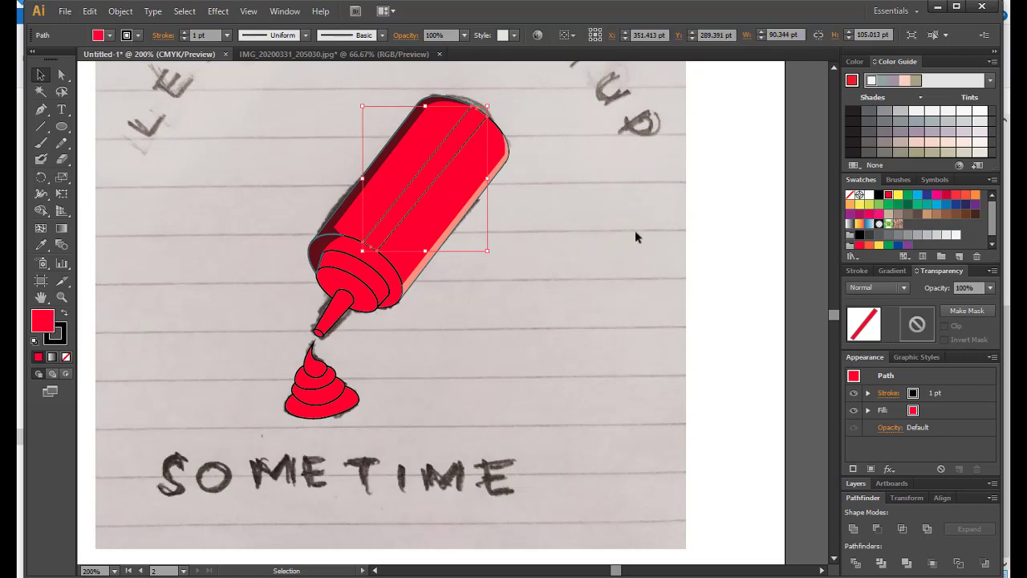
{"action": "left_click", "coordinate": [956, 235]}
{"action": "left_click", "coordinate": [137, 34]}
{"action": "left_click", "coordinate": [26, 59]}
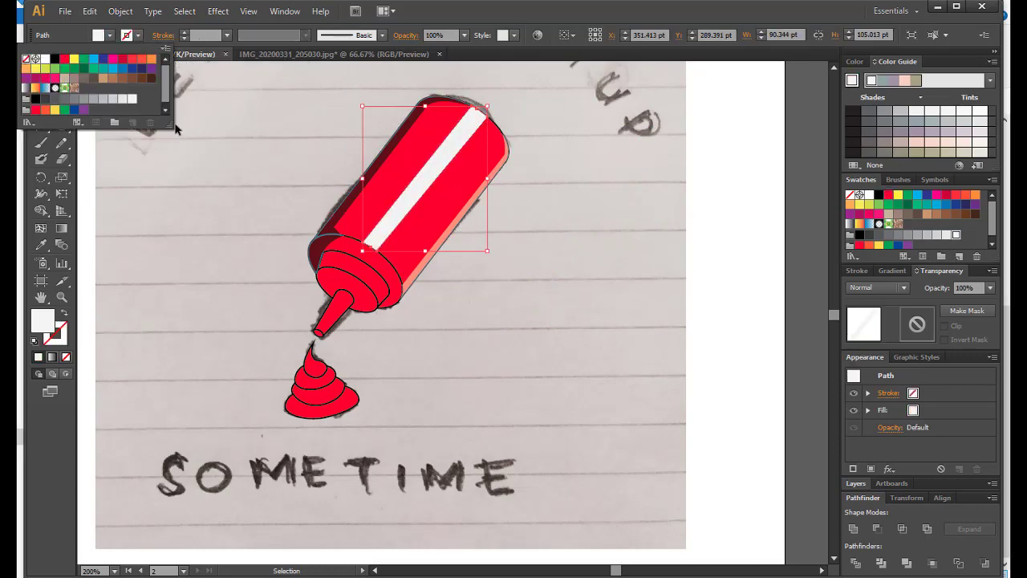
{"action": "scroll", "coordinate": [265, 177], "scroll_direction": "down", "scroll_amount": 3}
{"action": "left_click", "coordinate": [273, 177]}
Set the stripe's transparency to 80% opacity with Lighten blending.
{"action": "scroll", "coordinate": [273, 178], "scroll_direction": "up", "scroll_amount": 3}
{"action": "left_click", "coordinate": [390, 202]}
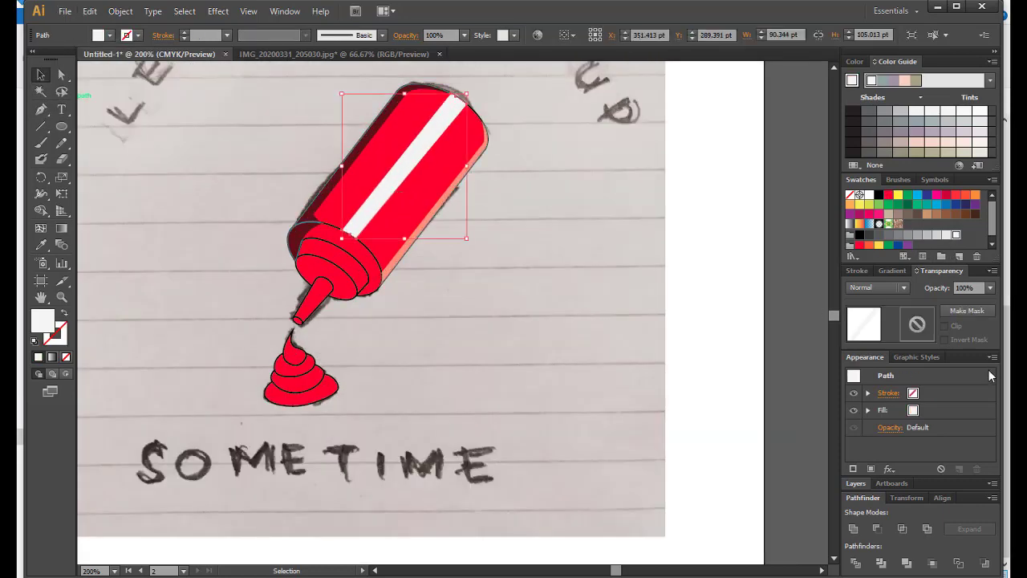
{"action": "left_click", "coordinate": [991, 288]}
{"action": "left_click", "coordinate": [980, 386]}
{"action": "left_click", "coordinate": [990, 287]}
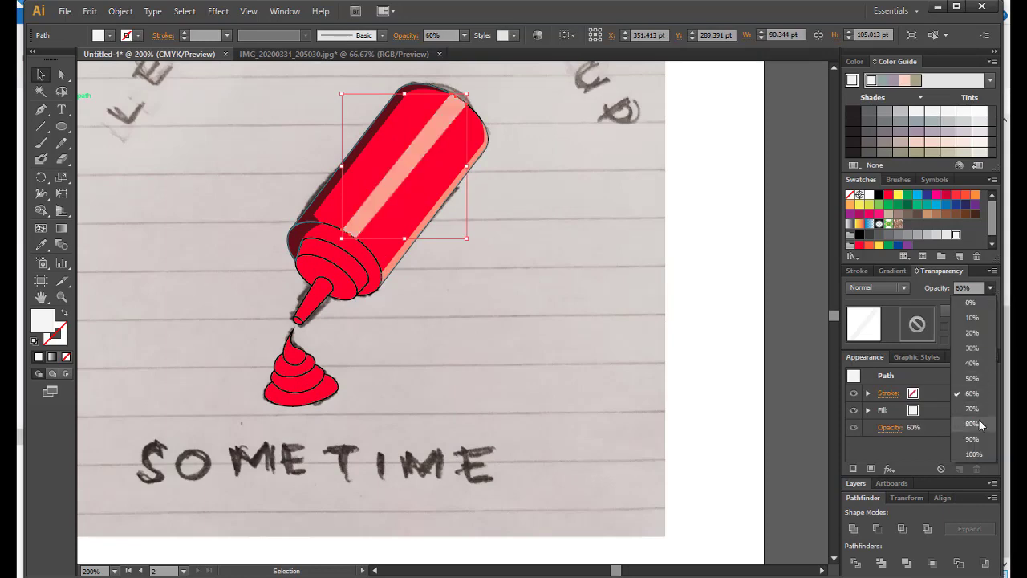
{"action": "left_click", "coordinate": [975, 425]}
{"action": "left_click", "coordinate": [878, 288]}
{"action": "left_click", "coordinate": [898, 373]}
{"action": "left_click", "coordinate": [583, 268]}
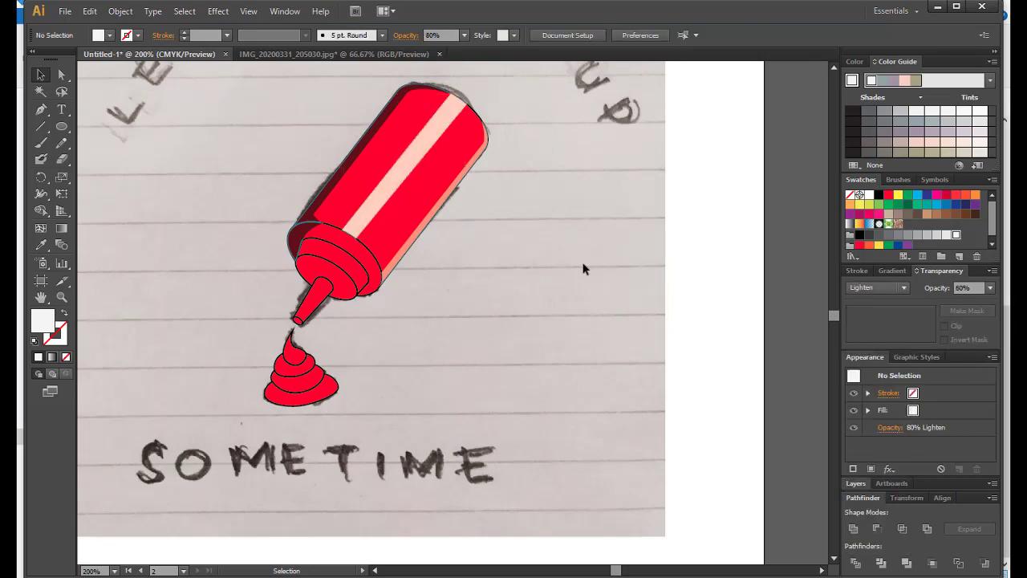
{"action": "scroll", "coordinate": [458, 241], "scroll_direction": "down", "scroll_amount": 1}
{"action": "scroll", "coordinate": [458, 241], "scroll_direction": "up", "scroll_amount": 2}
{"action": "scroll", "coordinate": [458, 241], "scroll_direction": "down", "scroll_amount": 1}
{"action": "scroll", "coordinate": [457, 277], "scroll_direction": "down", "scroll_amount": 1}
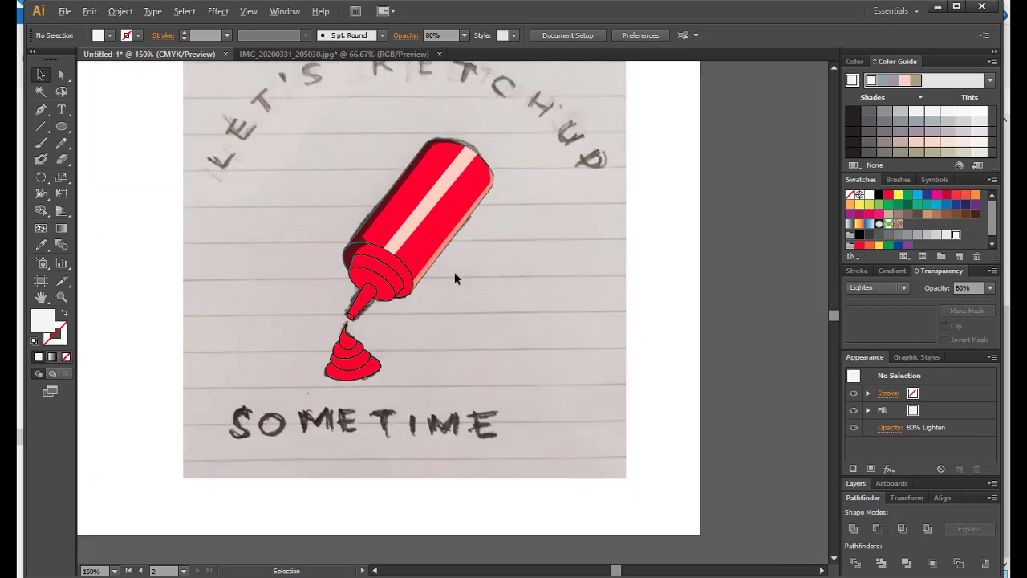
{"action": "scroll", "coordinate": [324, 224], "scroll_direction": "up", "scroll_amount": 1}
{"action": "scroll", "coordinate": [366, 236], "scroll_direction": "up", "scroll_amount": 1}
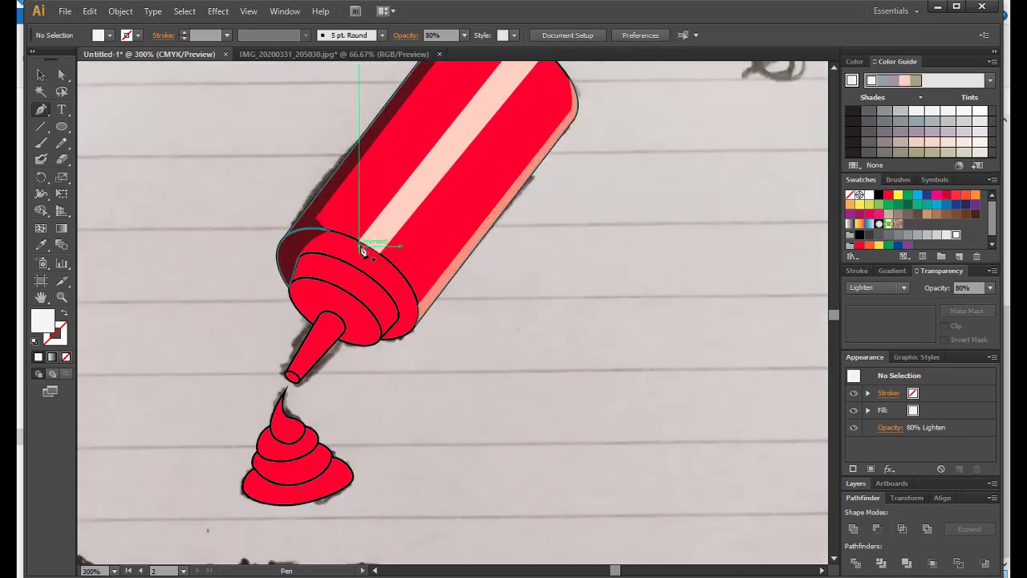
Draw a highlight shape over the cap and Intersect it with a pasted copy of the cap.
{"action": "mouse_move", "coordinate": [361, 231]}
{"action": "left_mouse_down"}
{"action": "mouse_move", "coordinate": [358, 265]}
{"action": "mouse_move", "coordinate": [379, 265]}
{"action": "mouse_move", "coordinate": [361, 231]}
{"action": "left_mouse_up"}
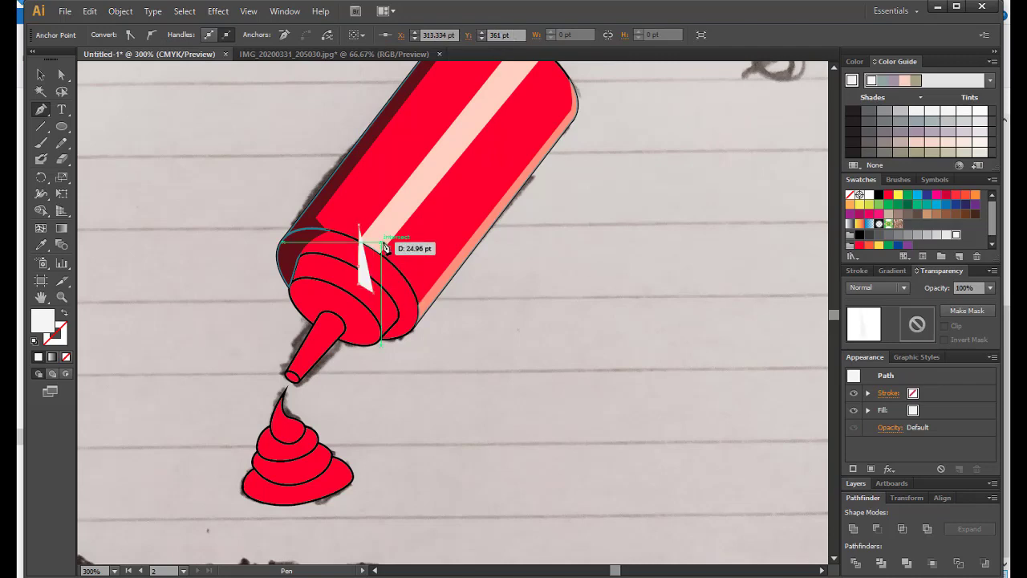
{"action": "key", "text": "v"}
{"action": "left_click", "coordinate": [403, 299]}
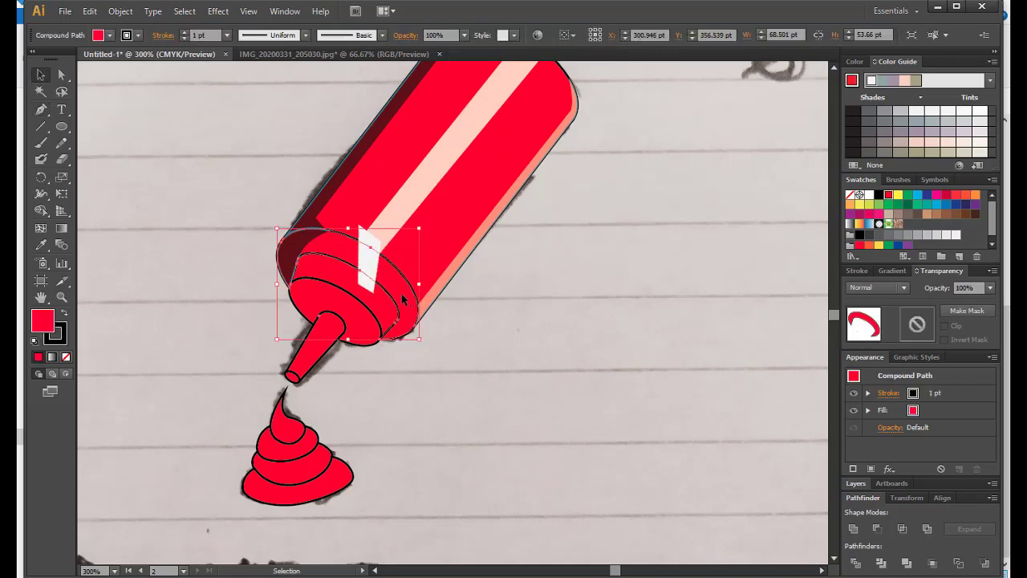
{"action": "left_click", "coordinate": [120, 11]}
{"action": "left_click", "coordinate": [391, 265]}
{"action": "left_click", "coordinate": [89, 12]}
{"action": "left_click", "coordinate": [151, 154]}
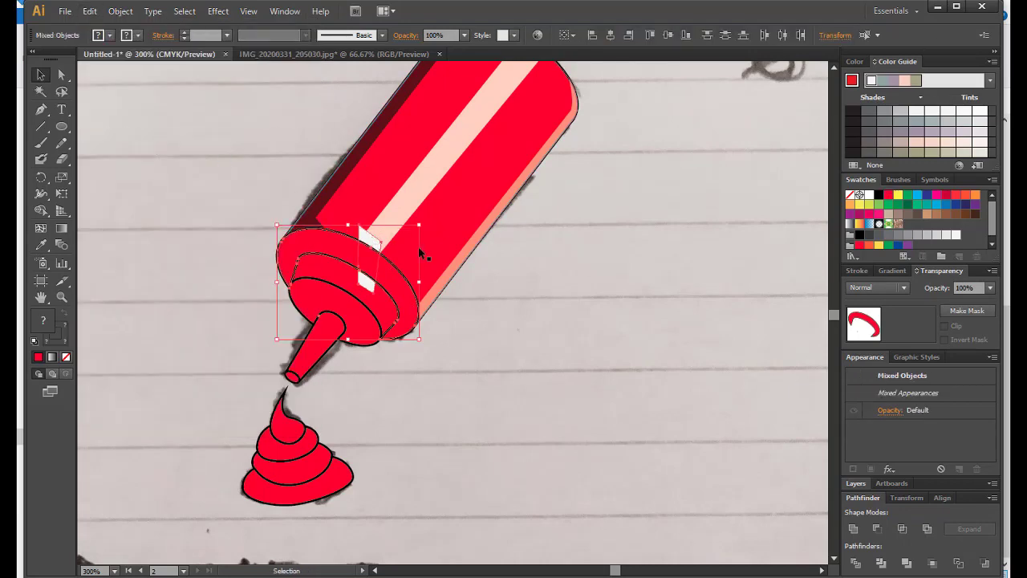
{"action": "left_click", "coordinate": [902, 529]}
Give the cap highlight a white fill, no stroke, and the stripe's 80% Lighten appearance via Eyedropper.
{"action": "left_click", "coordinate": [484, 351]}
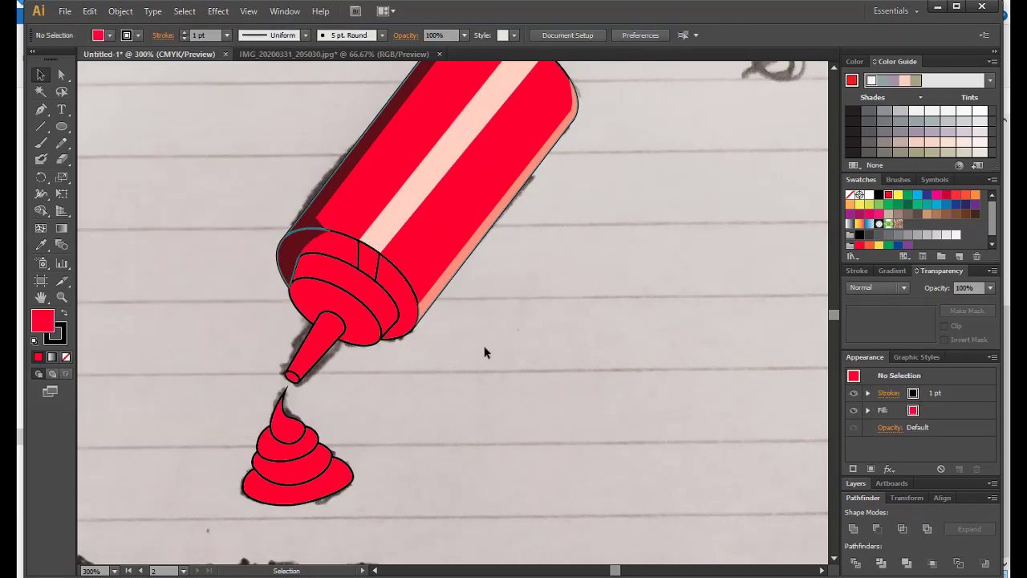
{"action": "left_click", "coordinate": [367, 268]}
{"action": "left_click", "coordinate": [98, 35]}
{"action": "left_click", "coordinate": [26, 60]}
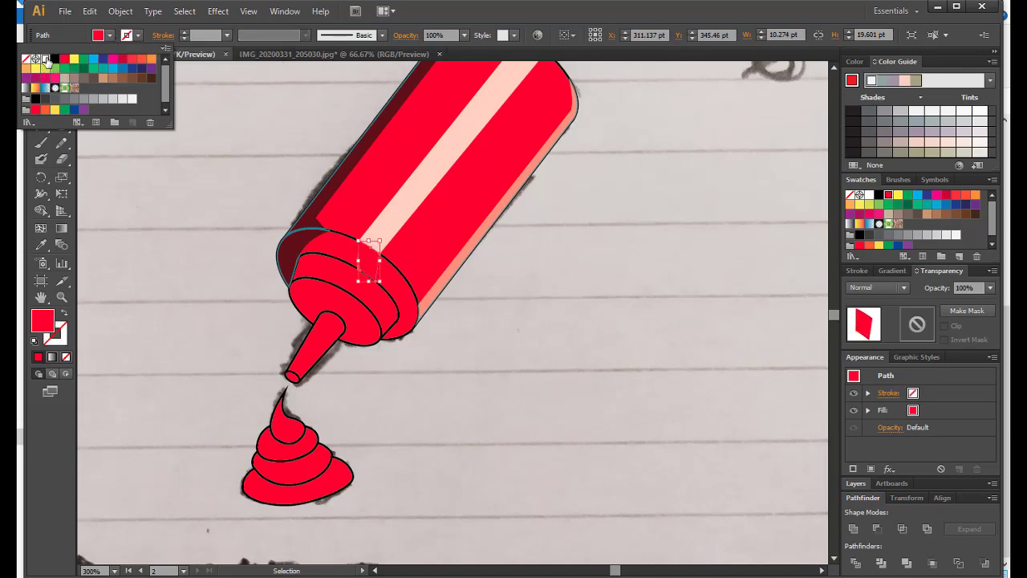
{"action": "left_click", "coordinate": [45, 59]}
{"action": "left_click", "coordinate": [138, 35]}
{"action": "left_click", "coordinate": [26, 59]}
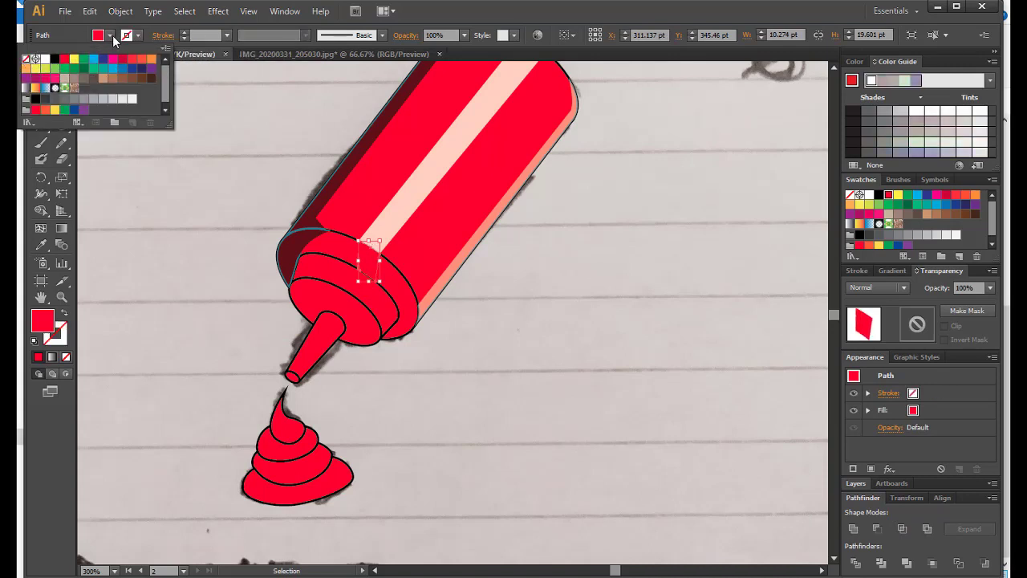
{"action": "left_click", "coordinate": [46, 60]}
{"action": "key", "text": "Delete"}
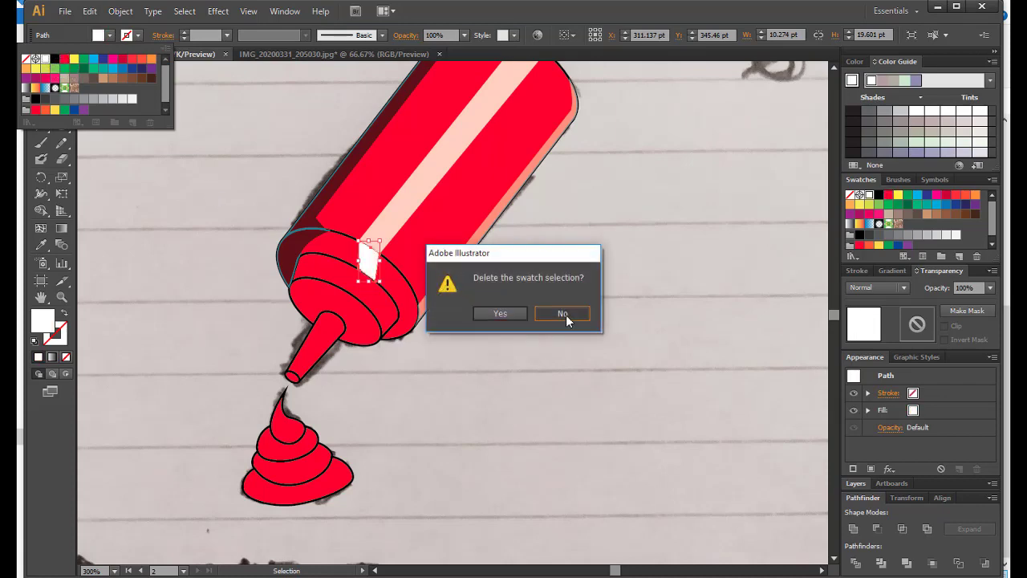
{"action": "left_click", "coordinate": [566, 315]}
{"action": "left_click", "coordinate": [45, 240]}
{"action": "left_click", "coordinate": [413, 197]}
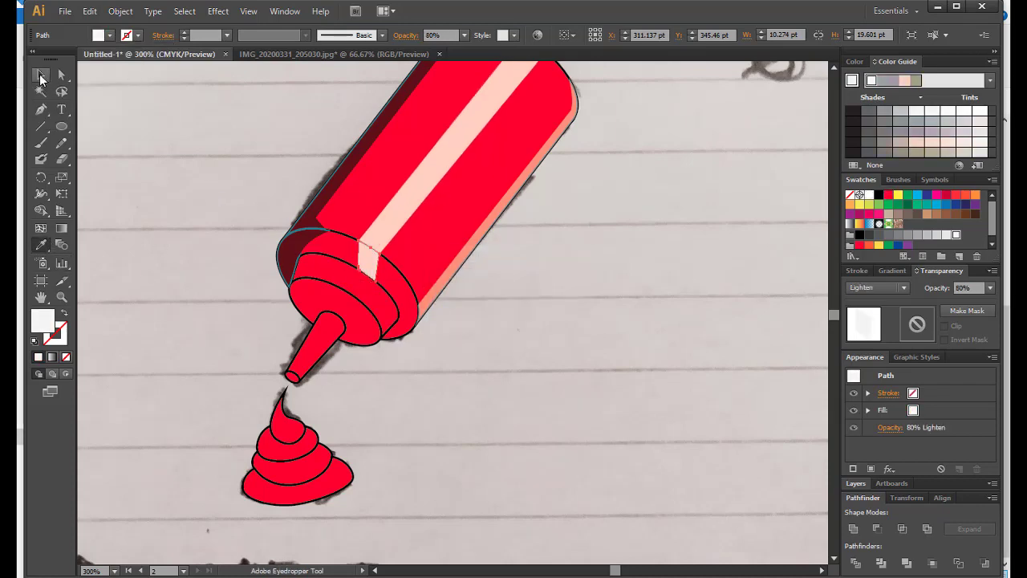
{"action": "left_click", "coordinate": [40, 76]}
{"action": "scroll", "coordinate": [257, 257], "scroll_direction": "down", "scroll_amount": 3}
{"action": "scroll", "coordinate": [257, 257], "scroll_direction": "up", "scroll_amount": 3}
{"action": "left_click", "coordinate": [377, 271]}
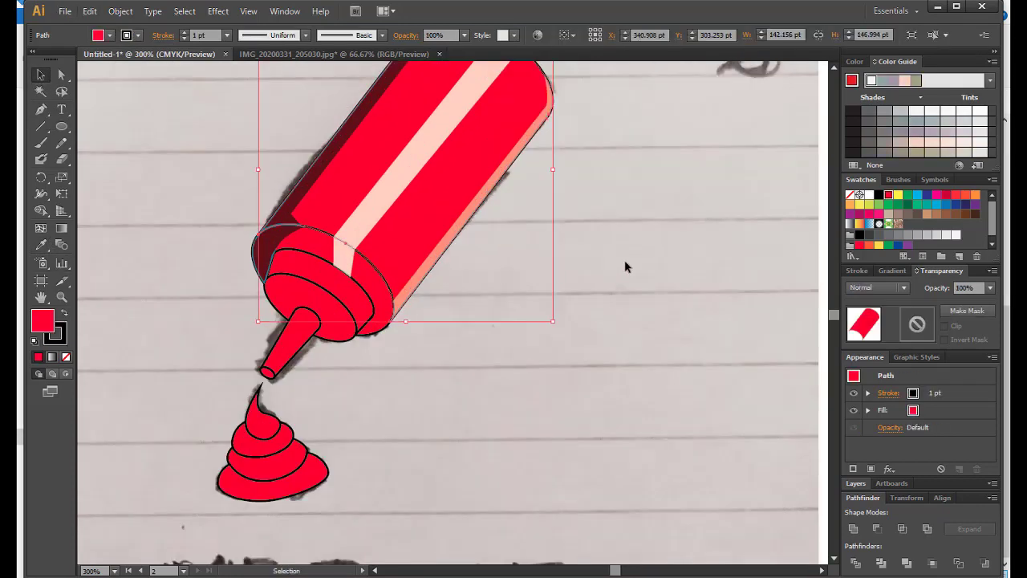
{"action": "left_click", "coordinate": [343, 257]}
{"action": "left_click", "coordinate": [138, 35]}
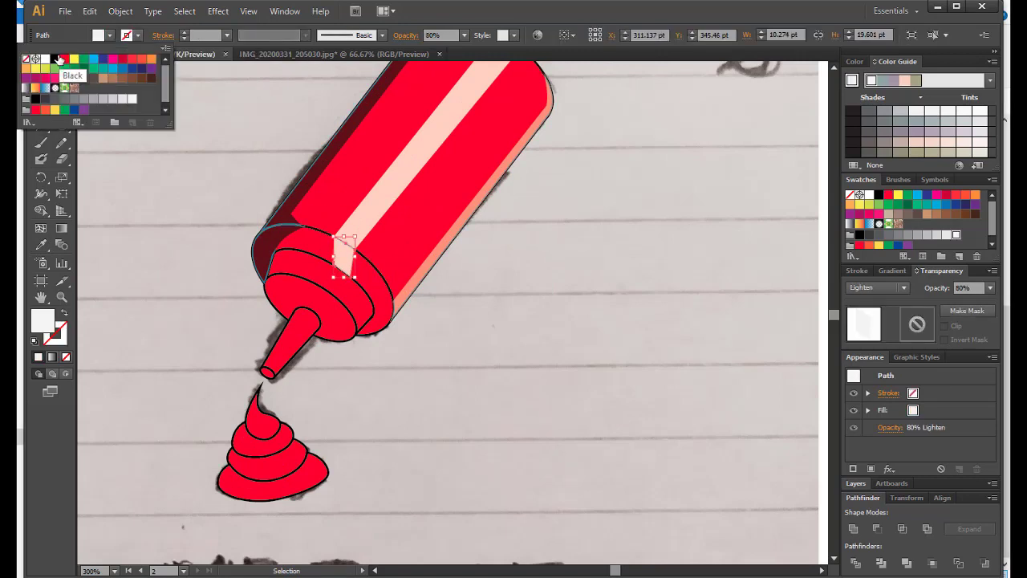
{"action": "left_click", "coordinate": [58, 58]}
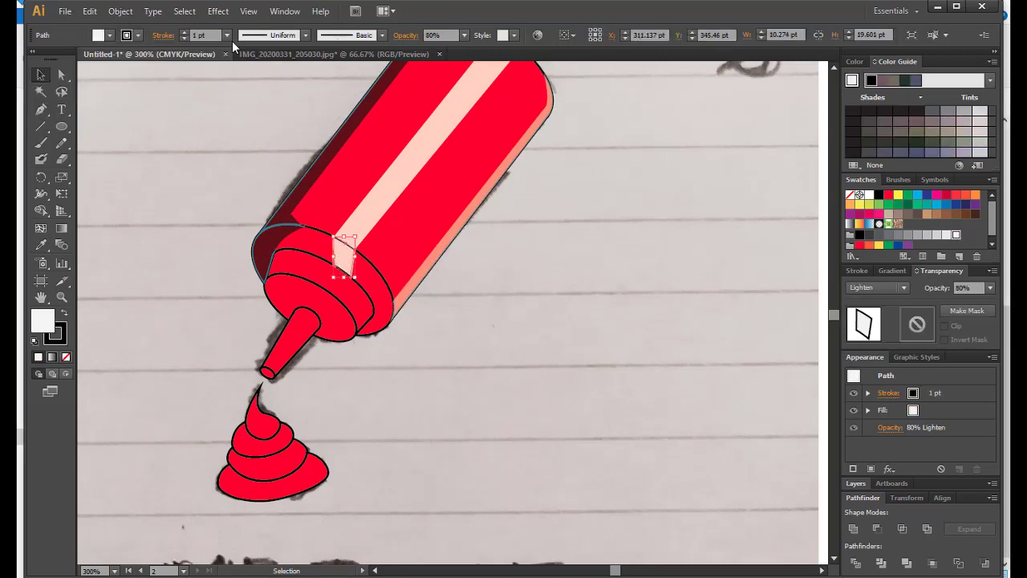
{"action": "left_click", "coordinate": [311, 228]}
{"action": "left_click", "coordinate": [227, 34]}
{"action": "left_click", "coordinate": [242, 110]}
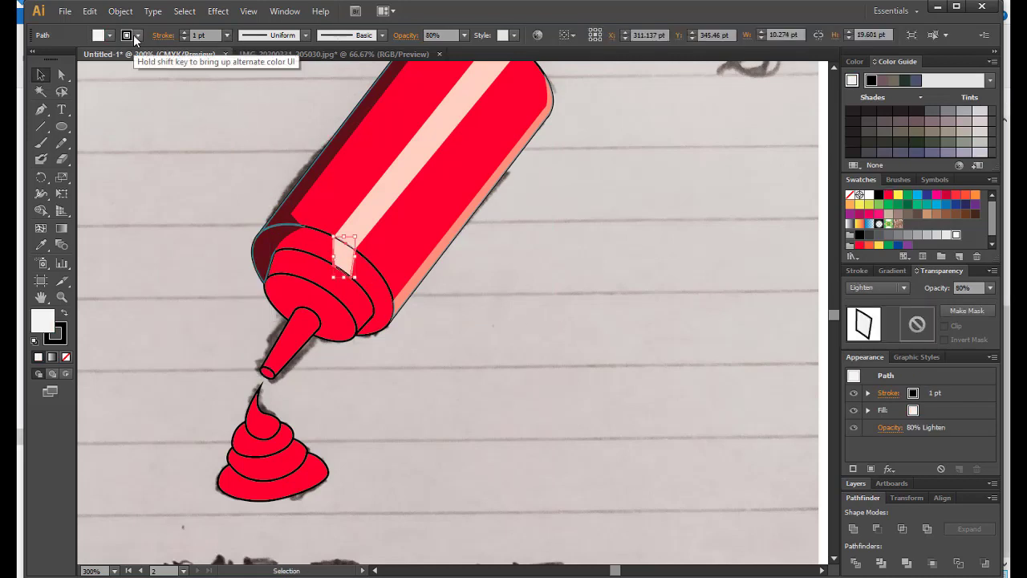
{"action": "left_click", "coordinate": [179, 92]}
{"action": "left_click", "coordinate": [344, 267]}
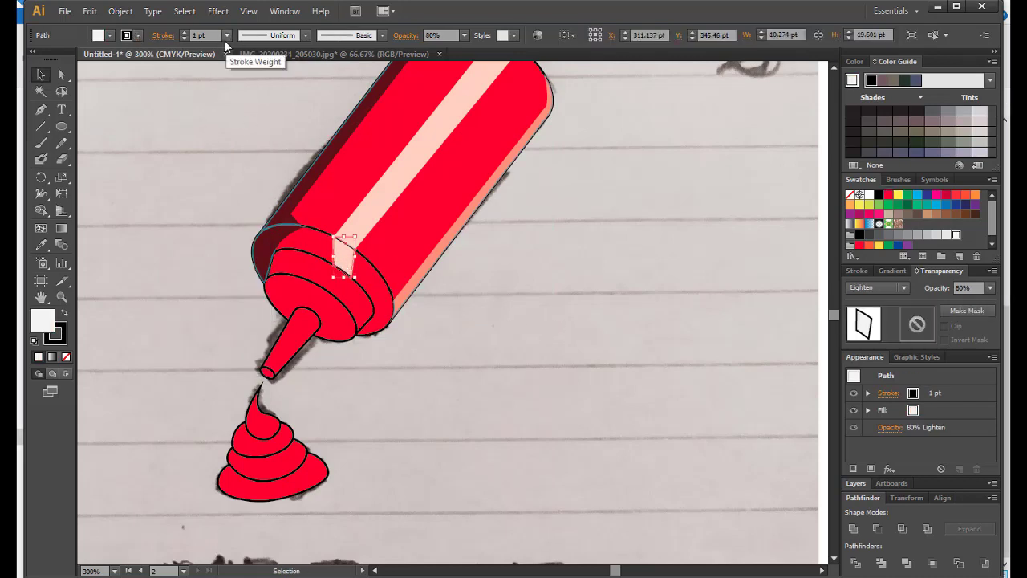
{"action": "left_click", "coordinate": [227, 35]}
{"action": "left_click", "coordinate": [242, 119]}
{"action": "left_click", "coordinate": [520, 285]}
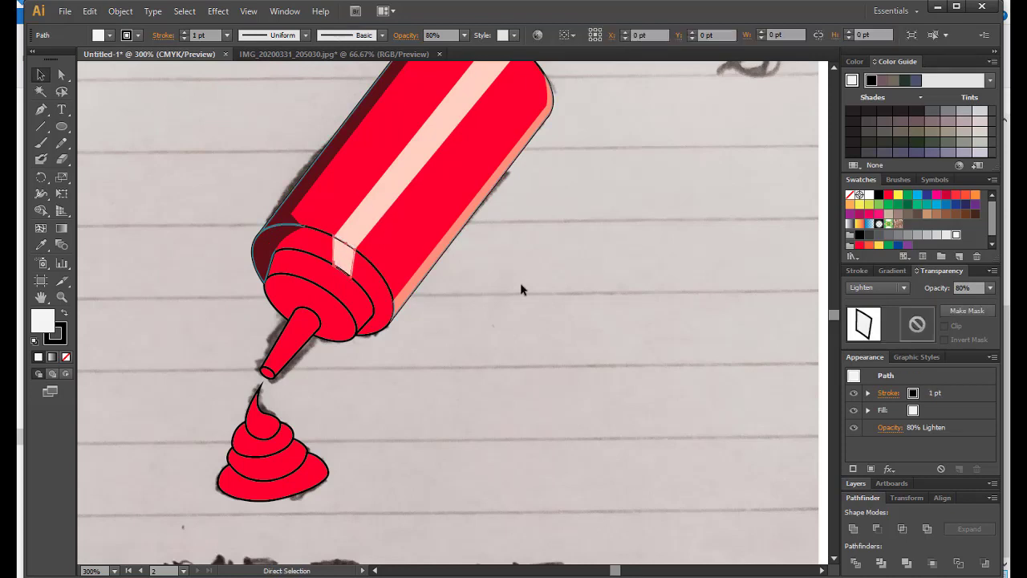
{"action": "key", "text": "ctrl+z"}
{"action": "left_click", "coordinate": [507, 295]}
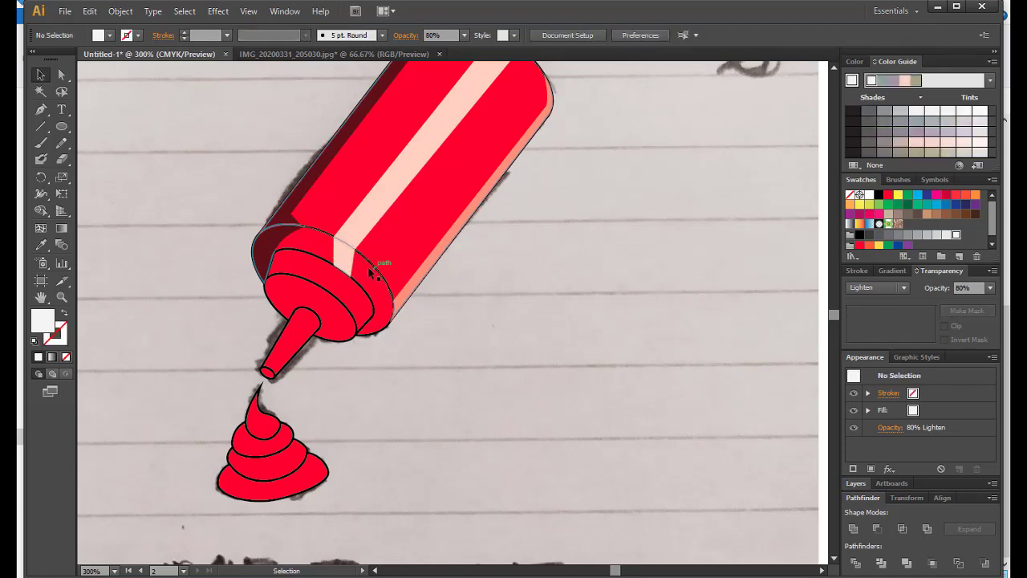
{"action": "left_click", "coordinate": [372, 273]}
{"action": "left_click", "coordinate": [138, 36]}
{"action": "left_click", "coordinate": [428, 258]}
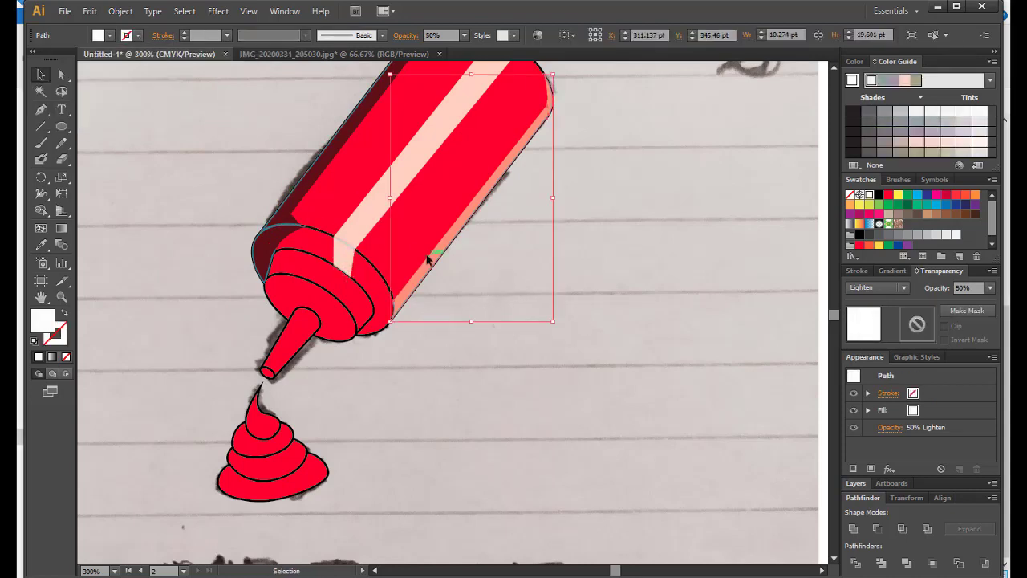
{"action": "left_click", "coordinate": [569, 301]}
{"action": "scroll", "coordinate": [569, 301], "scroll_direction": "down", "scroll_amount": 1}
{"action": "scroll", "coordinate": [424, 347], "scroll_direction": "up", "scroll_amount": 1}
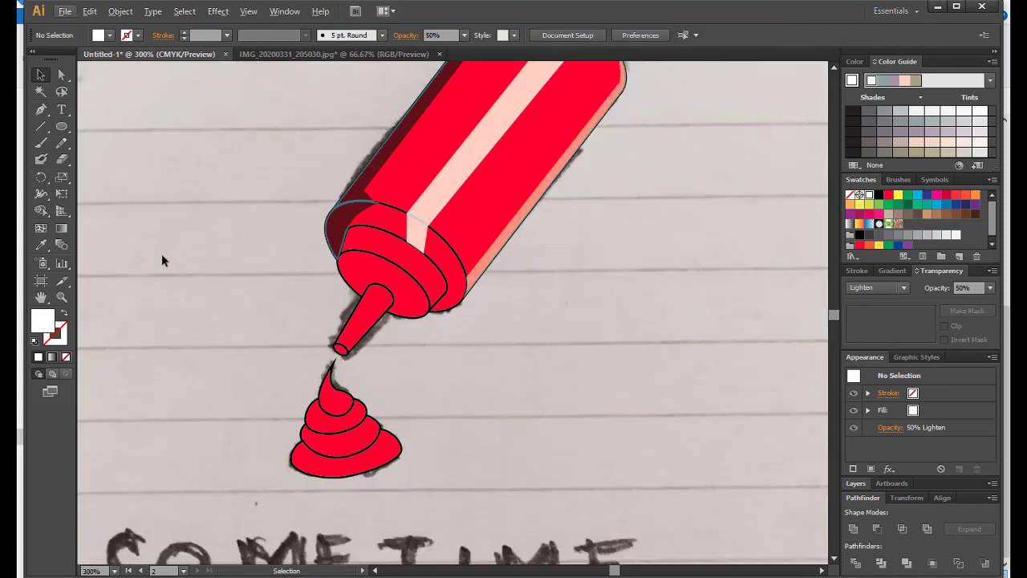
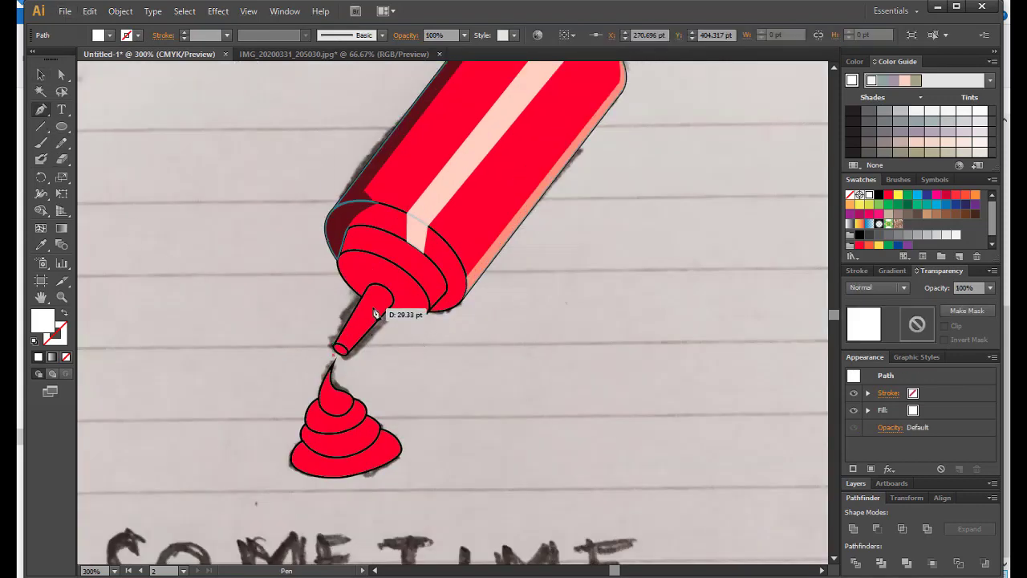
Pen-draw a triangular highlight shape over the ketchup bottle's nozzle.
{"action": "left_click", "coordinate": [392, 283]}
{"action": "left_click", "coordinate": [341, 351]}
{"action": "left_click", "coordinate": [351, 277]}
{"action": "left_click", "coordinate": [308, 341]}
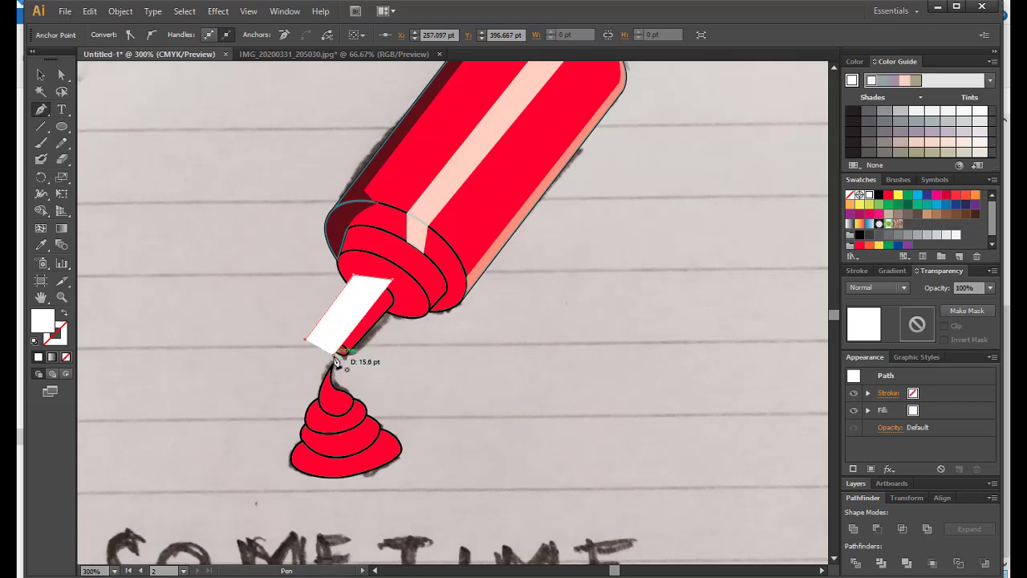
{"action": "key", "text": "v"}
Copy the red nozzle shape and paste it in place.
{"action": "left_click", "coordinate": [392, 331]}
{"action": "left_click", "coordinate": [120, 10]}
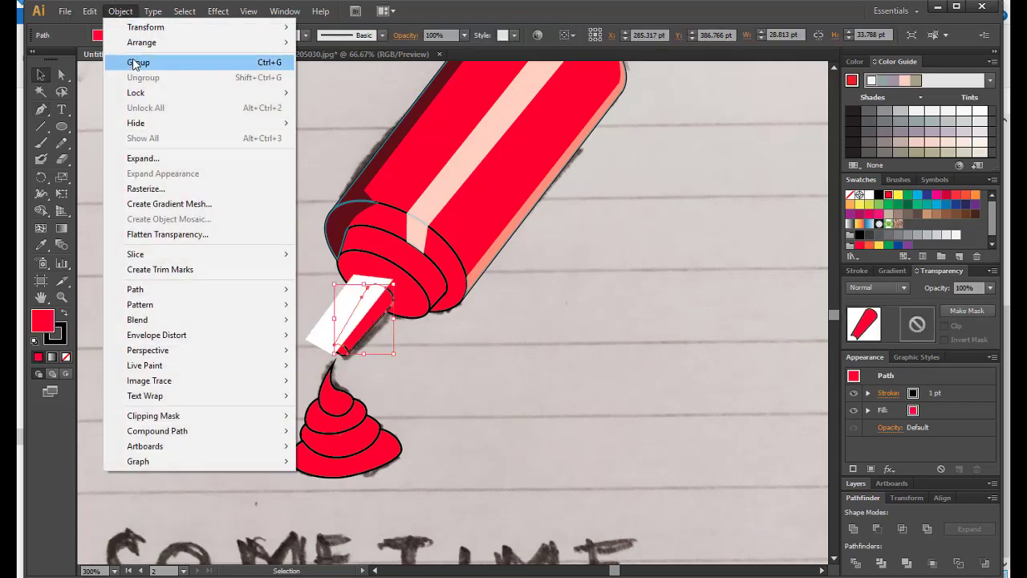
{"action": "left_click", "coordinate": [89, 11]}
{"action": "left_click", "coordinate": [137, 141]}
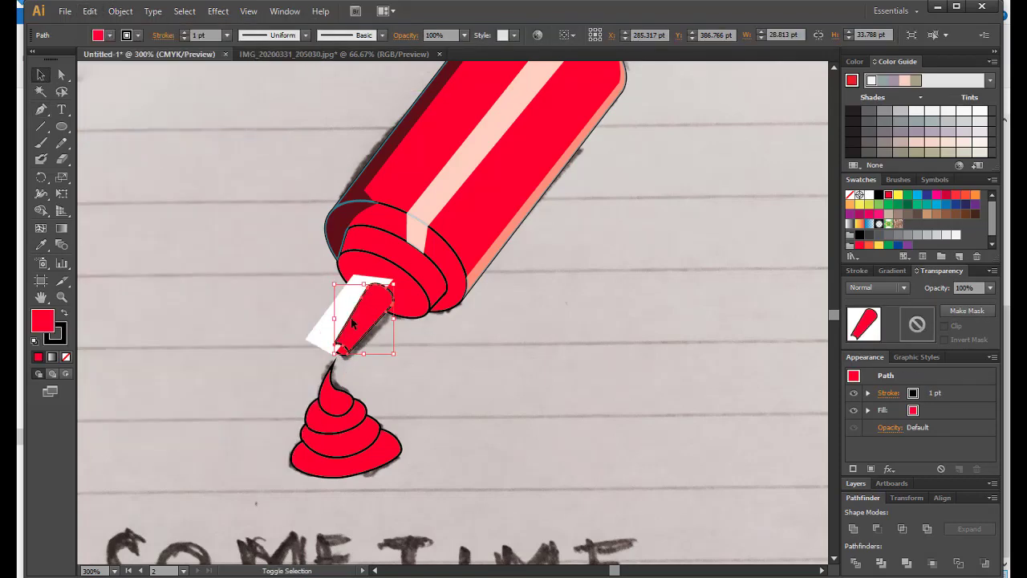
Set the nozzle copy's stroke to None and eyedropper the stripe's 80% Lighten highlight onto it.
{"action": "left_click", "coordinate": [367, 317]}
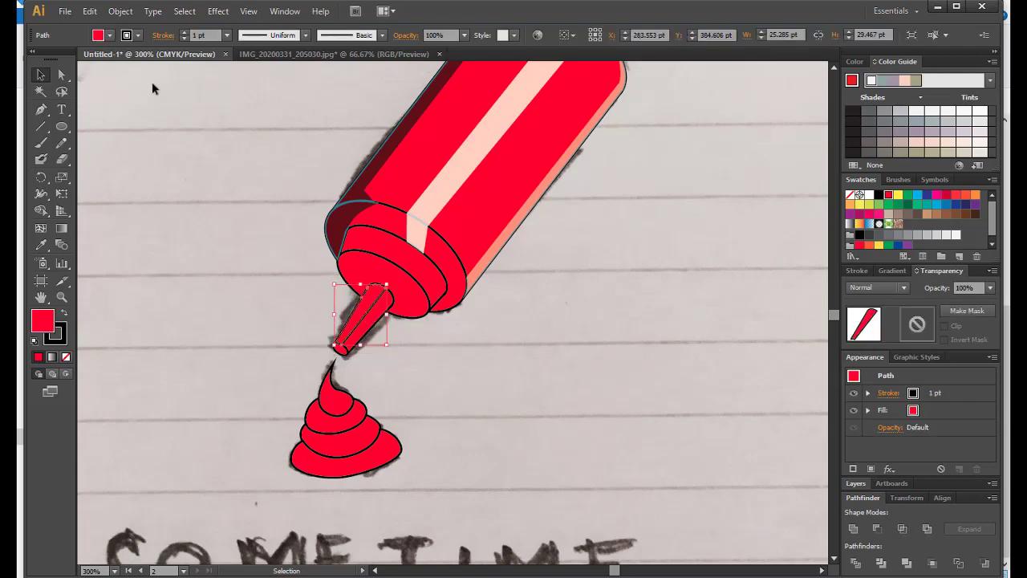
{"action": "left_click", "coordinate": [138, 35]}
{"action": "left_click", "coordinate": [28, 61]}
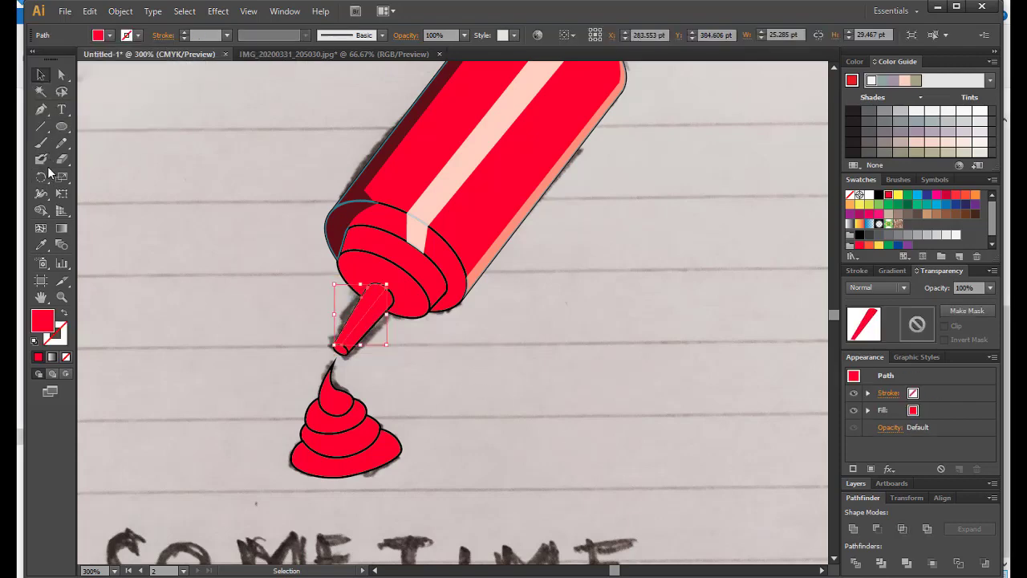
{"action": "key", "text": "ctrl+shift+a"}
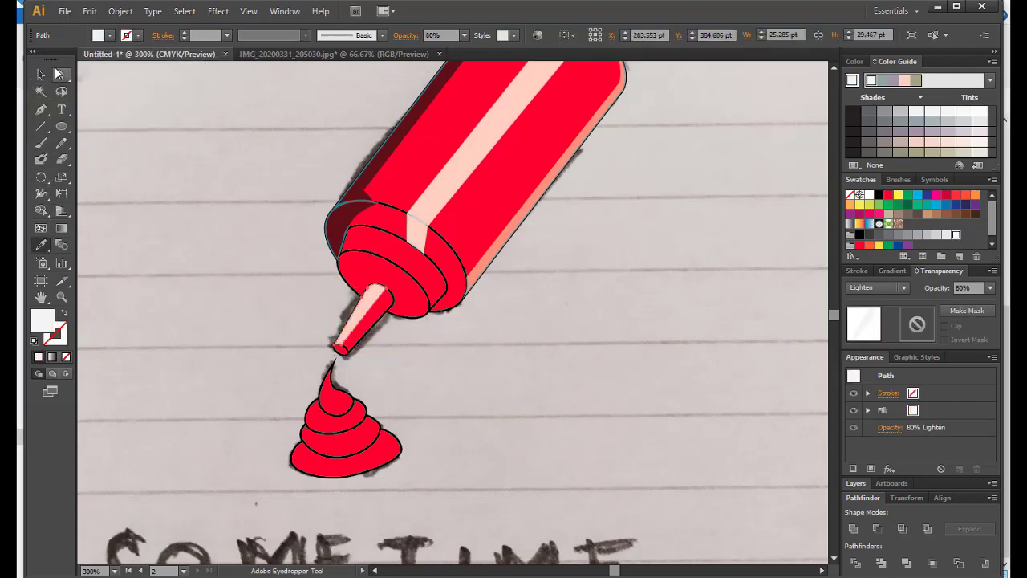
Marquee-select the whole ketchup bottle and inspect its fill and stroke colours.
{"action": "scroll", "coordinate": [273, 247], "scroll_direction": "down", "scroll_amount": 2, "text": "alt"}
{"action": "scroll", "coordinate": [321, 305], "scroll_direction": "up", "scroll_amount": 2, "text": "alt"}
{"action": "scroll", "coordinate": [385, 305], "scroll_direction": "down", "scroll_amount": 3, "text": "alt"}
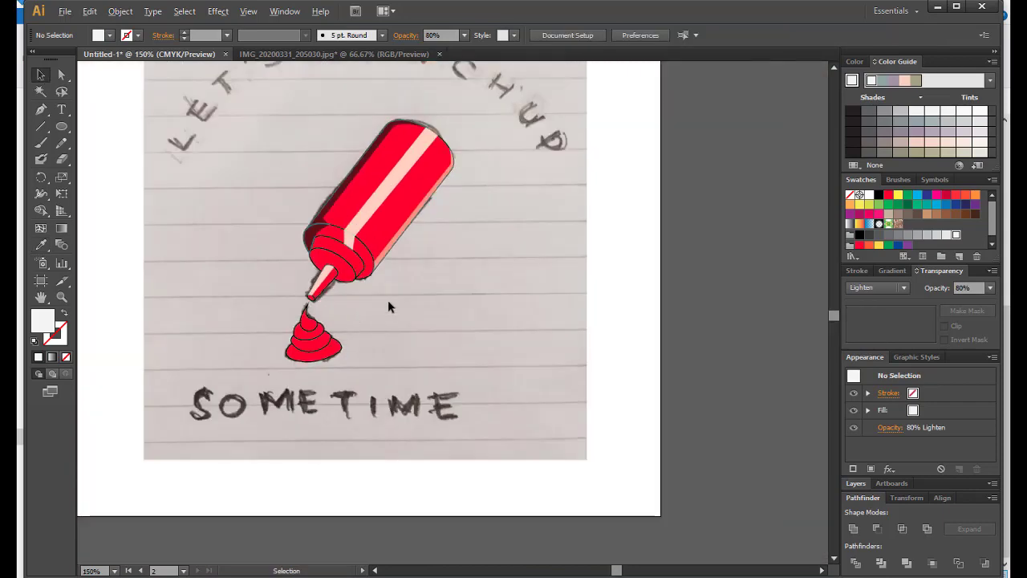
{"action": "scroll", "coordinate": [482, 273], "scroll_direction": "down", "scroll_amount": 1, "text": "alt"}
{"action": "scroll", "coordinate": [407, 251], "scroll_direction": "up", "scroll_amount": 4, "text": "alt"}
{"action": "scroll", "coordinate": [409, 251], "scroll_direction": "down", "scroll_amount": 1, "text": "alt"}
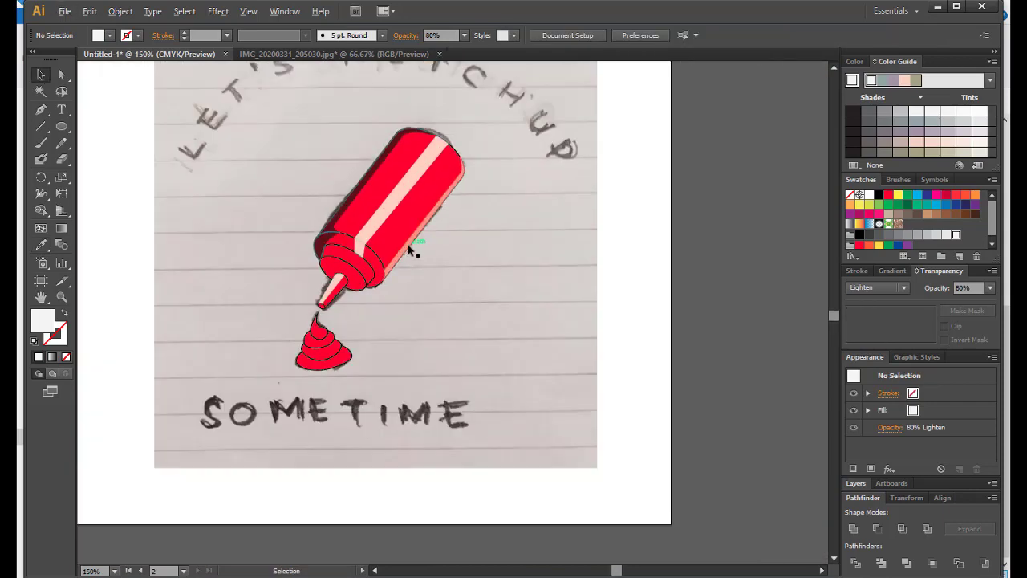
{"action": "scroll", "coordinate": [408, 249], "scroll_direction": "up", "scroll_amount": 1, "text": "alt"}
{"action": "left_click_drag", "start_coordinate": [504, 83], "coordinate": [246, 327]}
{"action": "left_click", "coordinate": [110, 35]}
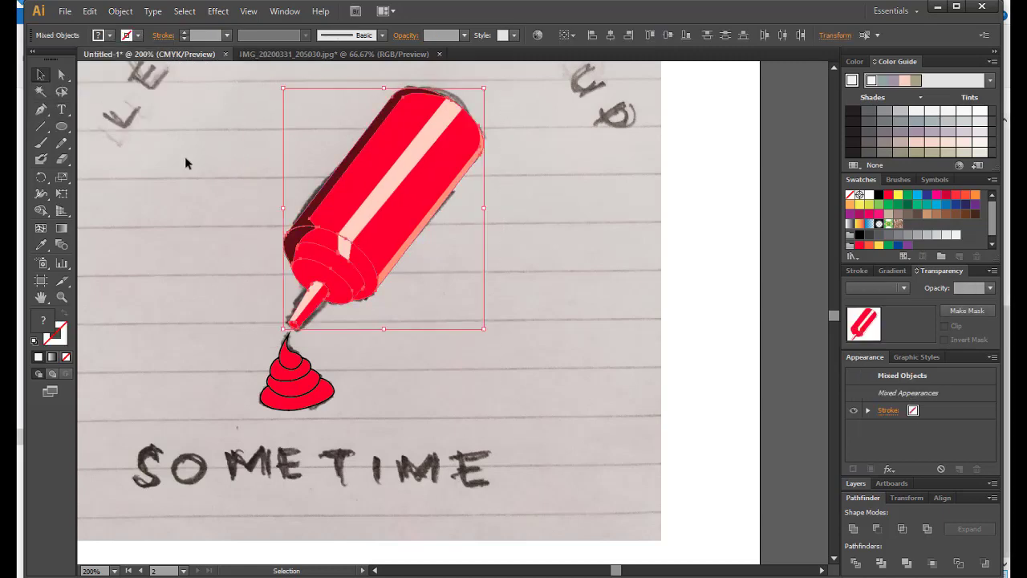
{"action": "scroll", "coordinate": [215, 204], "scroll_direction": "down", "scroll_amount": 1, "text": "alt"}
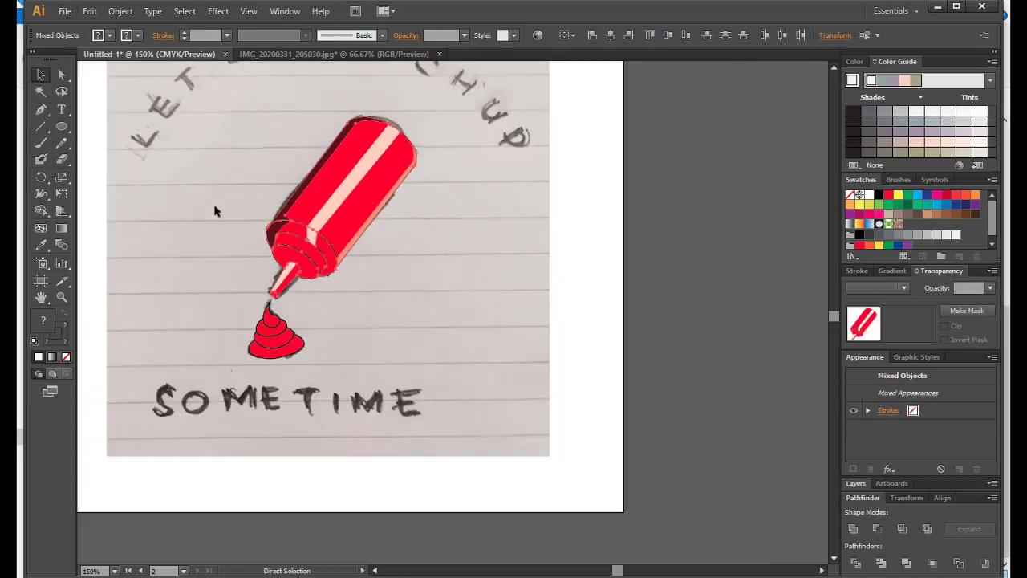
{"action": "left_click", "coordinate": [138, 35]}
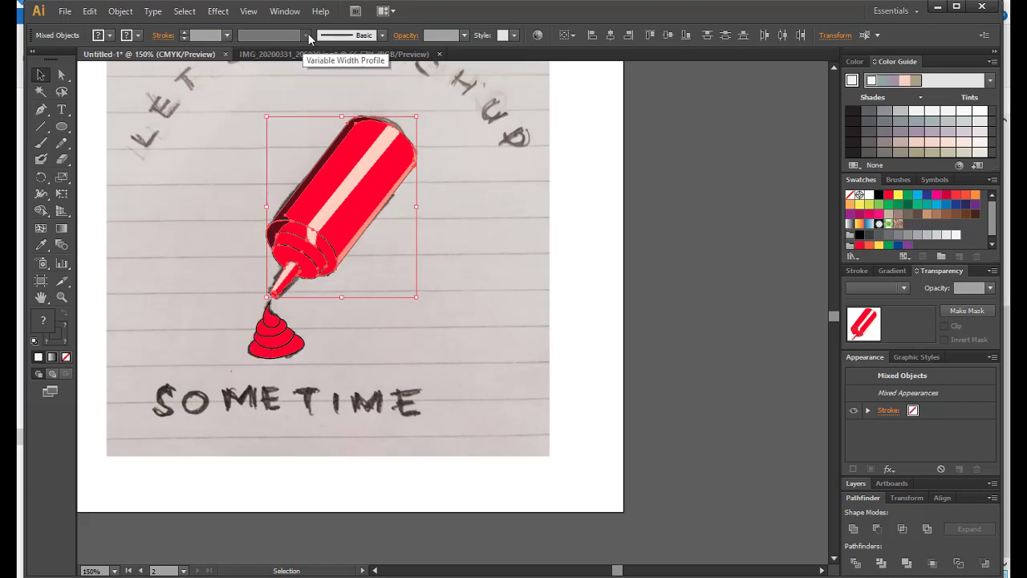
{"action": "left_click", "coordinate": [216, 131]}
Apply a tapered variable-width profile to the bottle's outline.
{"action": "scroll", "coordinate": [316, 297], "scroll_direction": "up", "scroll_amount": 2, "text": "alt"}
{"action": "scroll", "coordinate": [434, 286], "scroll_direction": "down", "scroll_amount": 1, "text": "alt"}
{"action": "scroll", "coordinate": [480, 147], "scroll_direction": "up", "scroll_amount": 1}
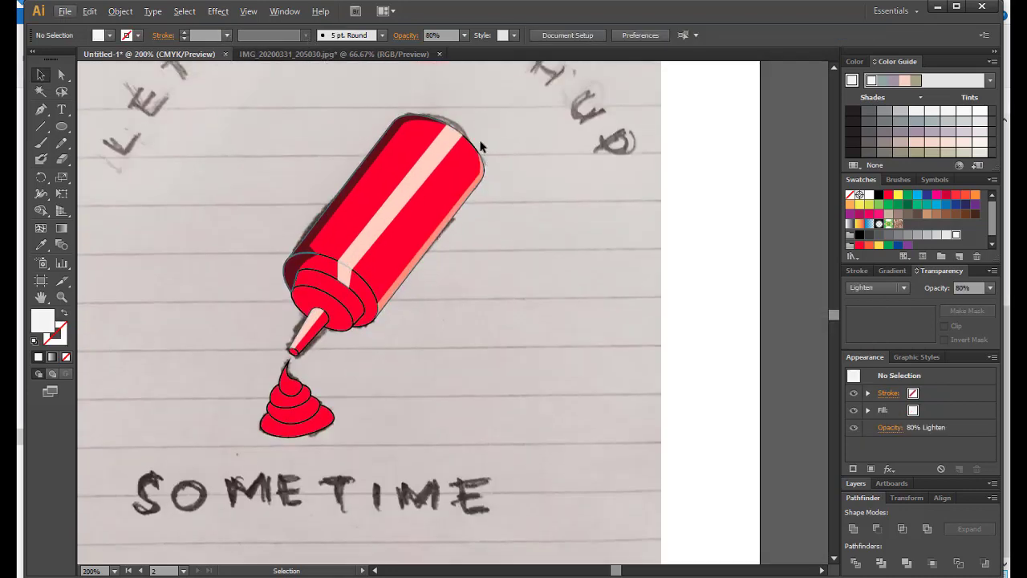
{"action": "left_click", "coordinate": [481, 147]}
{"action": "left_click", "coordinate": [276, 36]}
{"action": "left_click", "coordinate": [285, 146]}
Set the bottle body's stroke to 2 pt and give it a tapered width profile.
{"action": "left_click", "coordinate": [562, 236]}
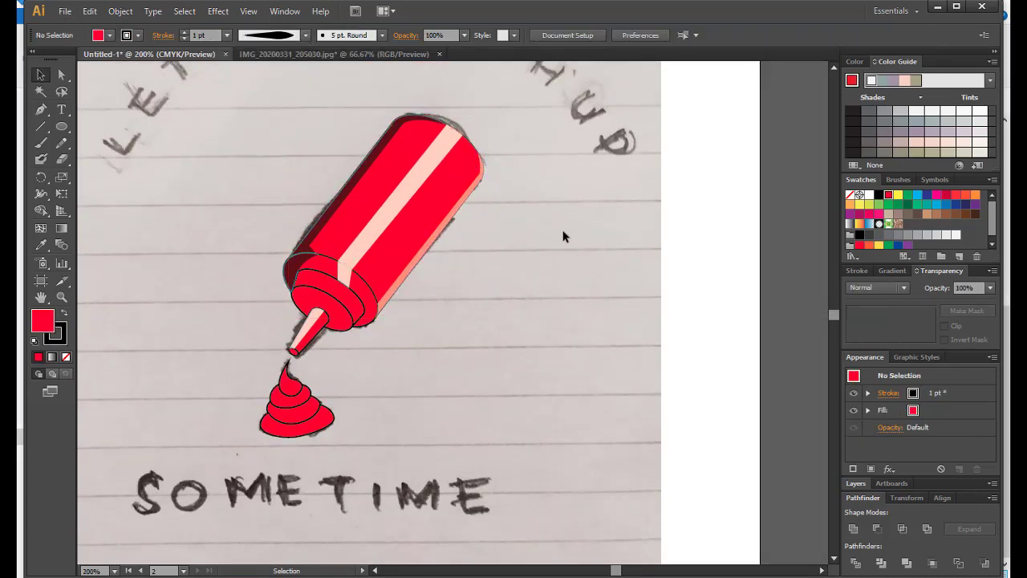
{"action": "left_click", "coordinate": [474, 143]}
{"action": "left_click", "coordinate": [228, 34]}
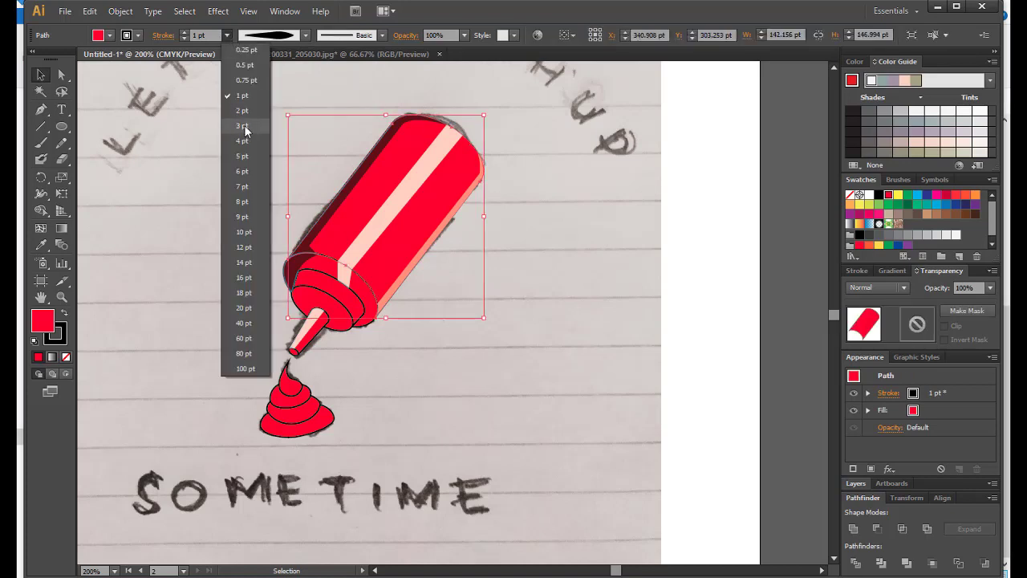
{"action": "left_click", "coordinate": [243, 126]}
{"action": "left_click", "coordinate": [228, 34]}
{"action": "left_click", "coordinate": [242, 110]}
{"action": "left_click", "coordinate": [248, 156]}
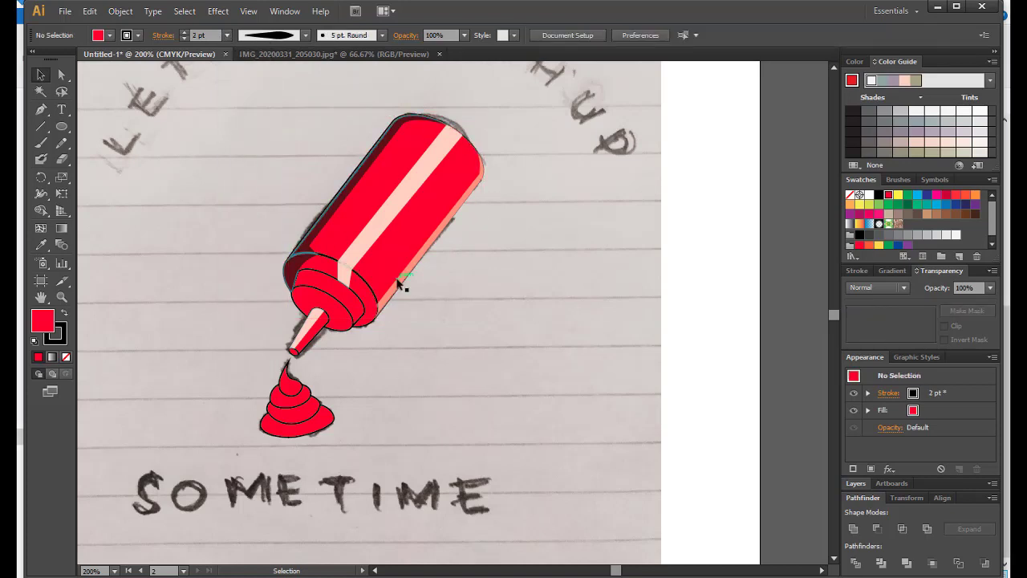
{"action": "left_click", "coordinate": [369, 290]}
{"action": "left_click", "coordinate": [276, 36]}
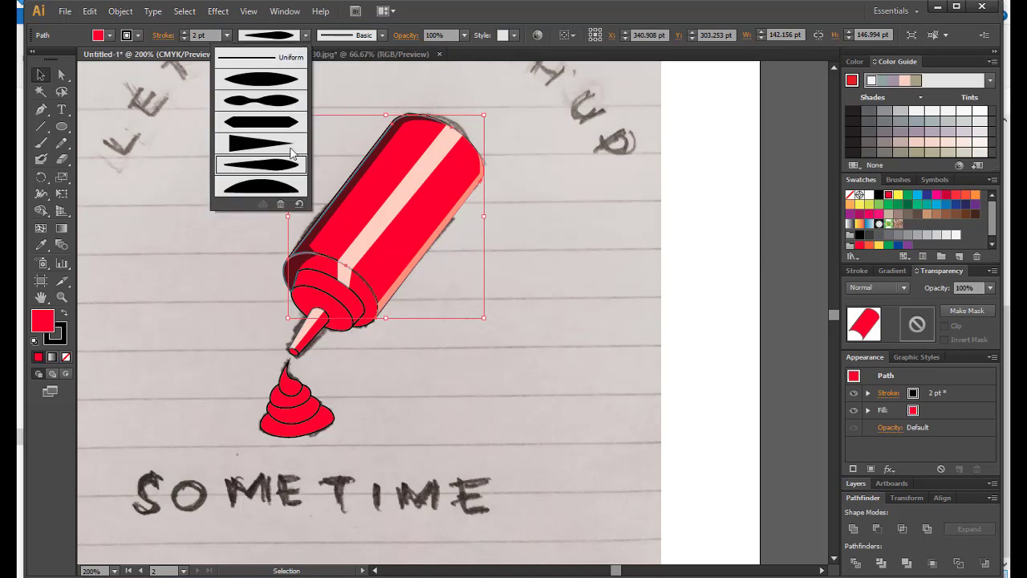
{"action": "left_click", "coordinate": [297, 173]}
Give the cap rings 2 pt outlines with a tapered width profile.
{"action": "left_click", "coordinate": [356, 299]}
{"action": "left_click", "coordinate": [306, 35]}
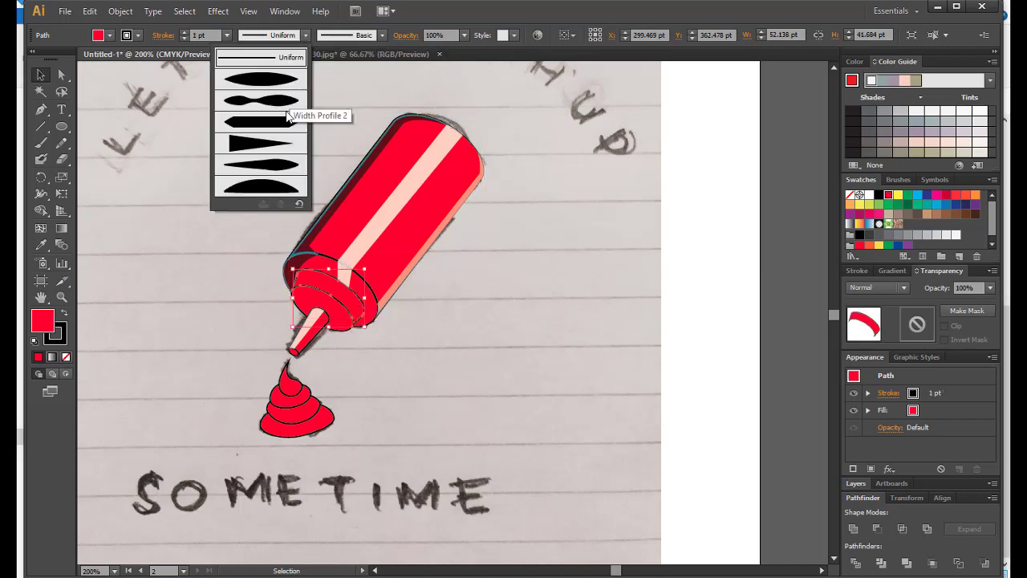
{"action": "left_click", "coordinate": [313, 177]}
{"action": "left_click", "coordinate": [228, 35]}
{"action": "left_click", "coordinate": [241, 109]}
{"action": "left_click", "coordinate": [482, 309]}
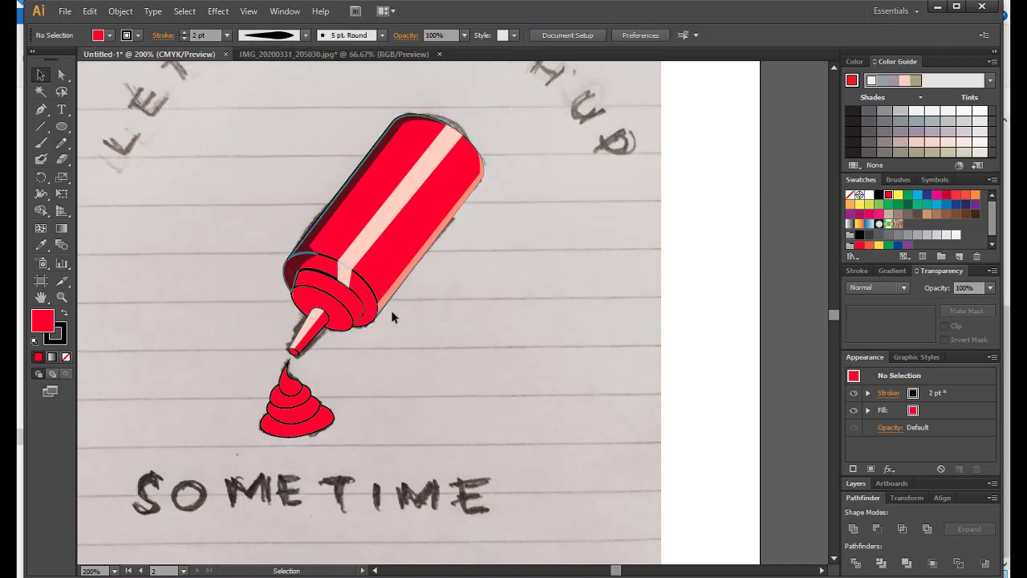
{"action": "left_click", "coordinate": [350, 319]}
{"action": "left_click", "coordinate": [305, 35]}
{"action": "left_click", "coordinate": [276, 166]}
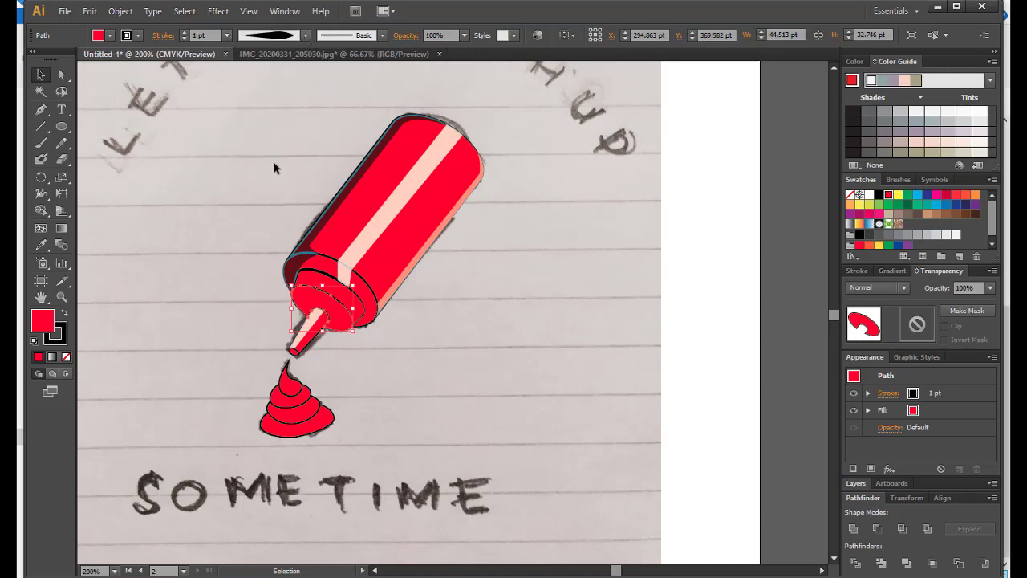
{"action": "left_click", "coordinate": [473, 305]}
Apply tapered width profiles to the nozzle and the ellipse at its tip.
{"action": "left_click", "coordinate": [273, 34]}
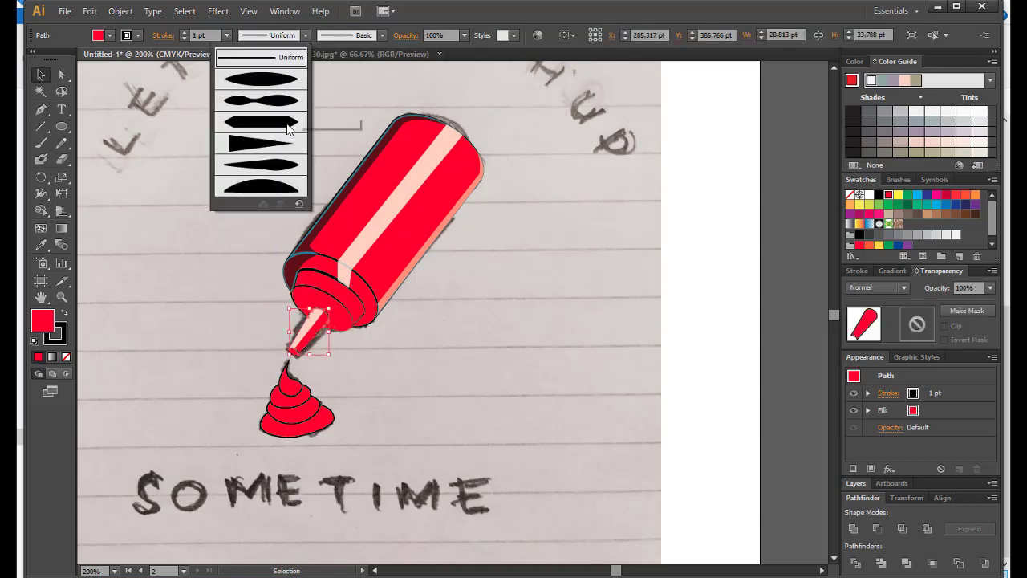
{"action": "left_click", "coordinate": [273, 147]}
{"action": "left_click", "coordinate": [500, 330]}
{"action": "scroll", "coordinate": [342, 373], "scroll_direction": "up", "scroll_amount": 2}
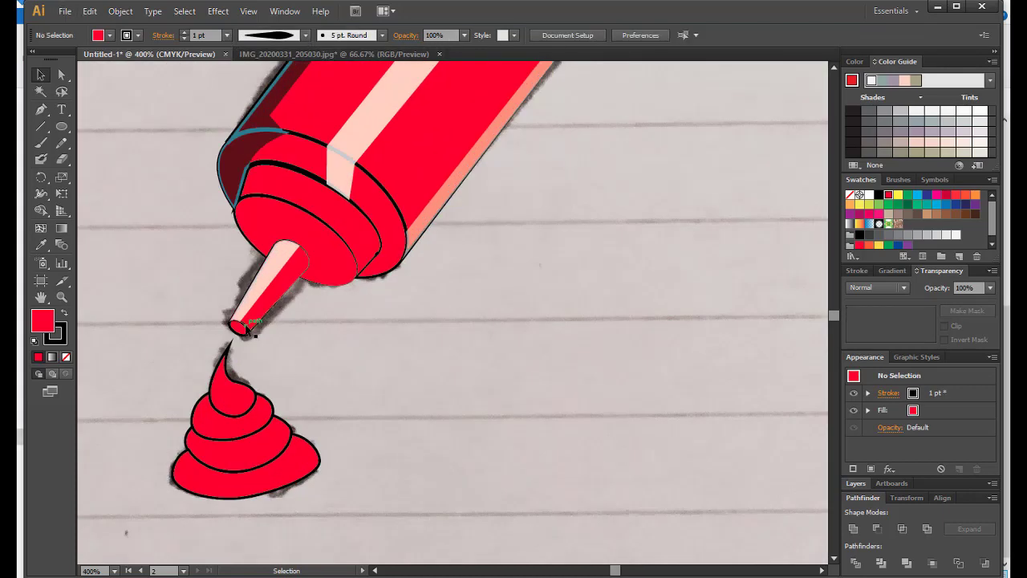
{"action": "left_click", "coordinate": [255, 329]}
{"action": "left_click", "coordinate": [273, 34]}
{"action": "left_click", "coordinate": [271, 92]}
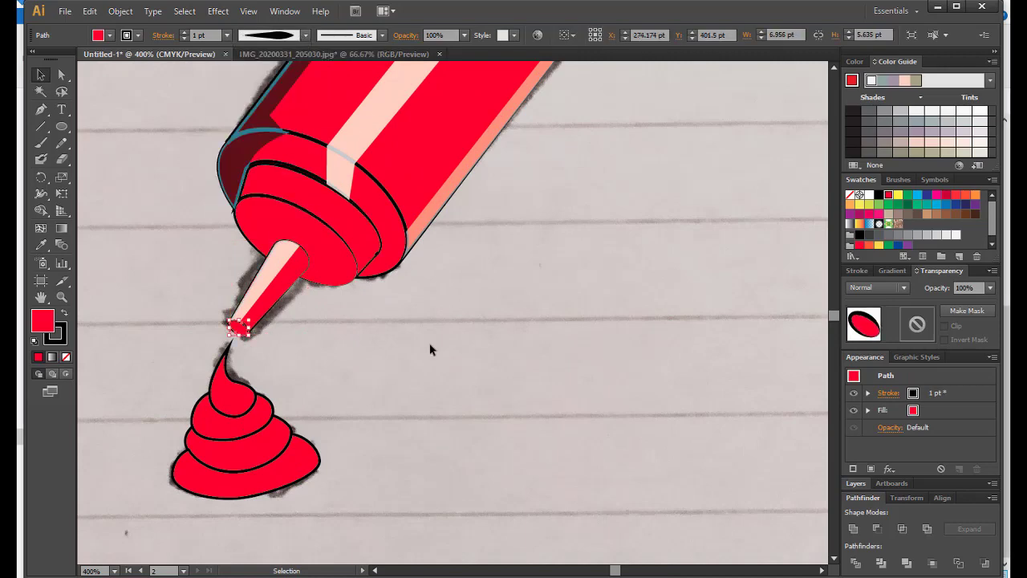
{"action": "left_click", "coordinate": [431, 350]}
Apply a tapered width profile to the ketchup blob's outline.
{"action": "scroll", "coordinate": [427, 318], "scroll_direction": "down", "scroll_amount": 2}
{"action": "scroll", "coordinate": [500, 245], "scroll_direction": "down", "scroll_amount": 1}
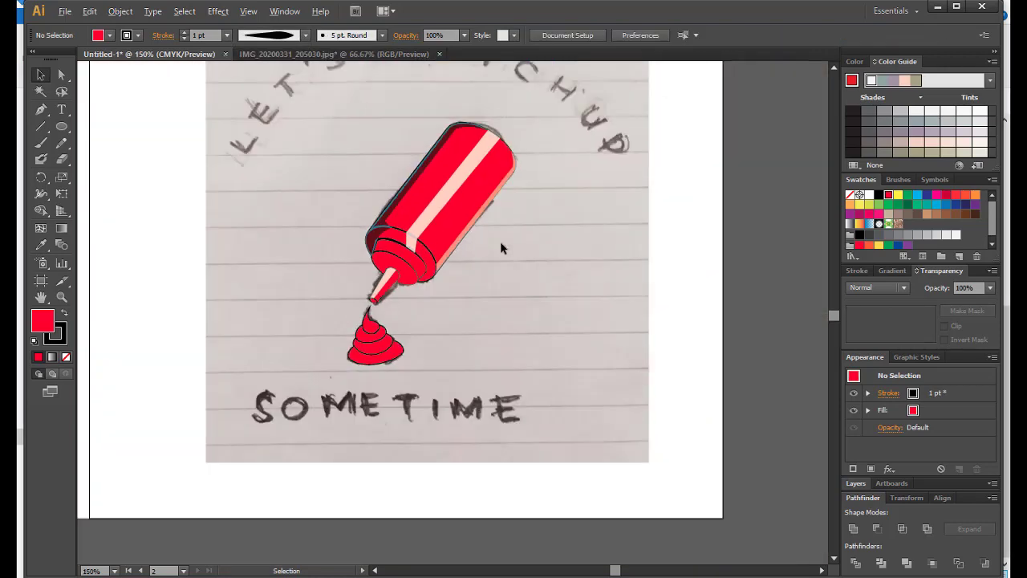
{"action": "left_click", "coordinate": [377, 349]}
{"action": "scroll", "coordinate": [408, 353], "scroll_direction": "up", "scroll_amount": 1}
{"action": "scroll", "coordinate": [411, 345], "scroll_direction": "up", "scroll_amount": 1}
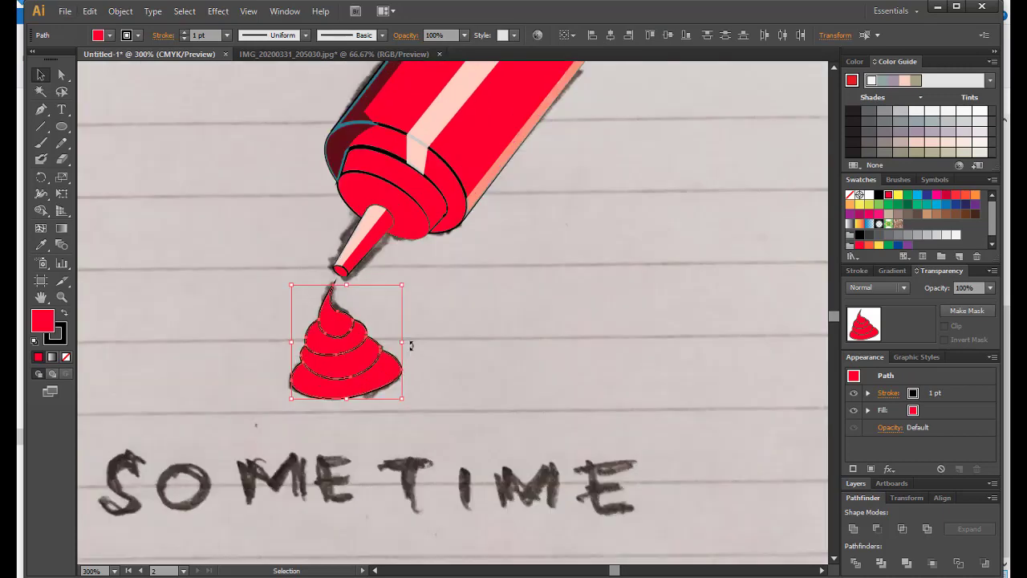
{"action": "left_click", "coordinate": [306, 35]}
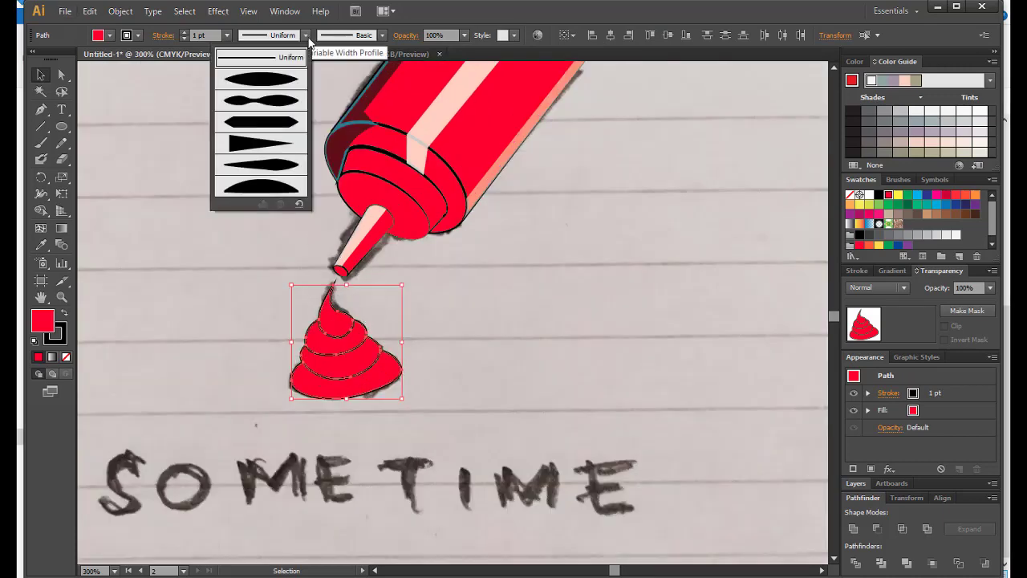
{"action": "left_click", "coordinate": [281, 128]}
{"action": "left_click", "coordinate": [417, 380]}
Pen-draw a curved shape over the top of the ketchup blob.
{"action": "scroll", "coordinate": [376, 376], "scroll_direction": "up", "scroll_amount": 1}
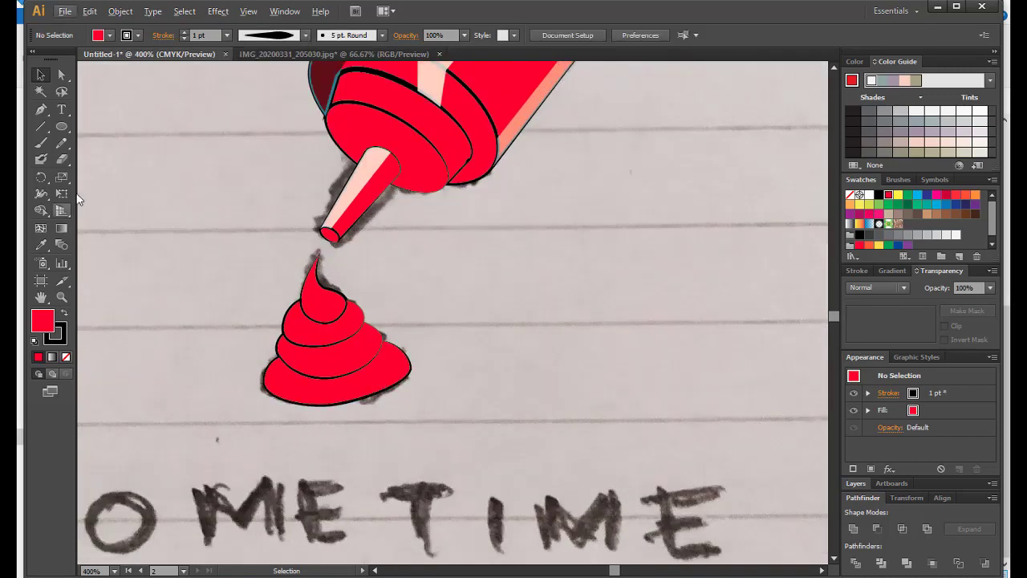
{"action": "left_click_drag", "start_coordinate": [335, 291], "coordinate": [337, 315]}
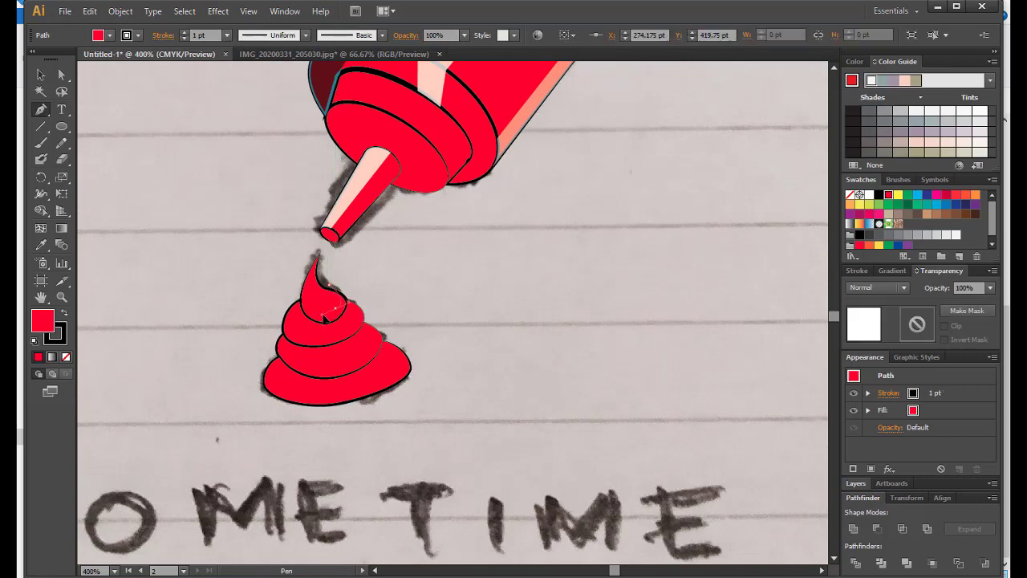
{"action": "left_click", "coordinate": [289, 294]}
{"action": "left_click", "coordinate": [312, 332]}
{"action": "left_click", "coordinate": [384, 325]}
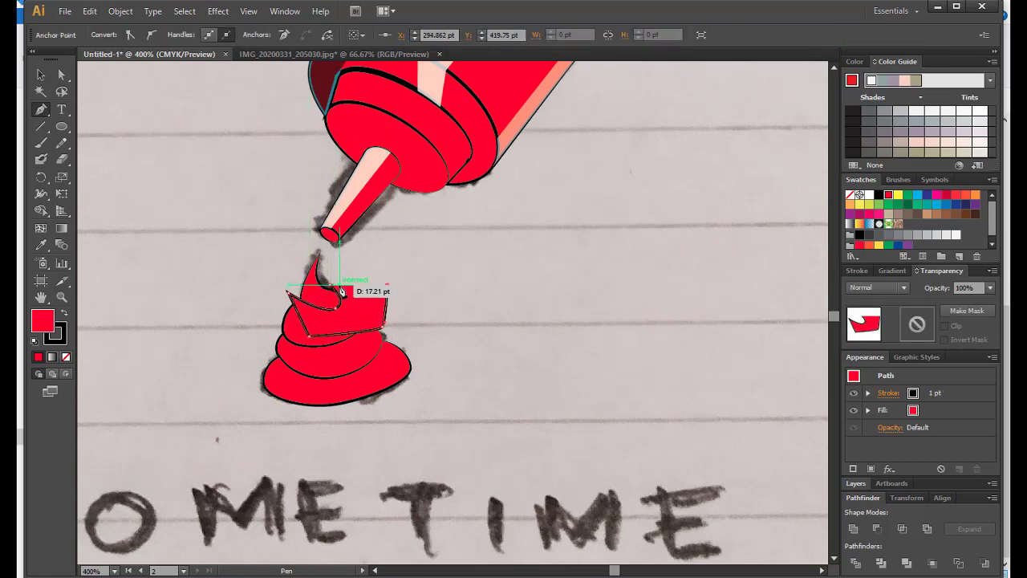
{"action": "key", "text": "ctrl+z"}
Copy the drop shape and paste the copy behind the blob.
{"action": "key", "text": "v"}
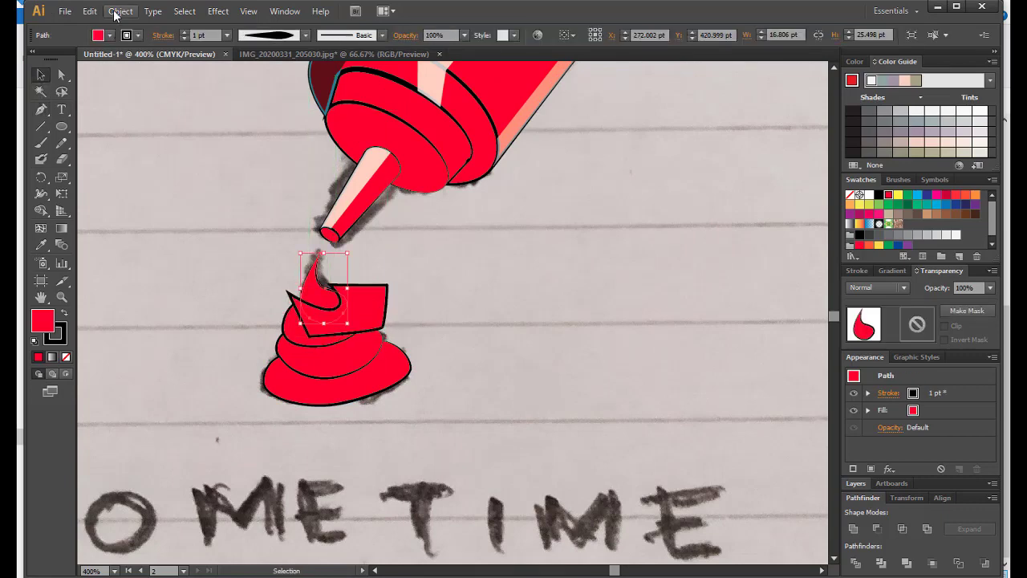
{"action": "left_click", "coordinate": [115, 11]}
{"action": "left_click", "coordinate": [90, 11]}
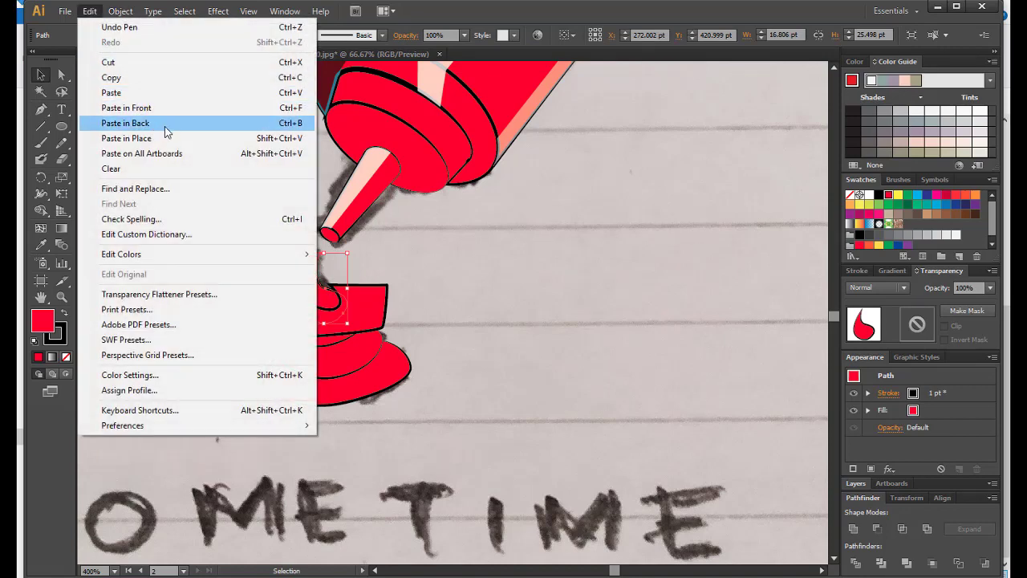
{"action": "left_click", "coordinate": [166, 128]}
{"action": "left_click", "coordinate": [722, 449]}
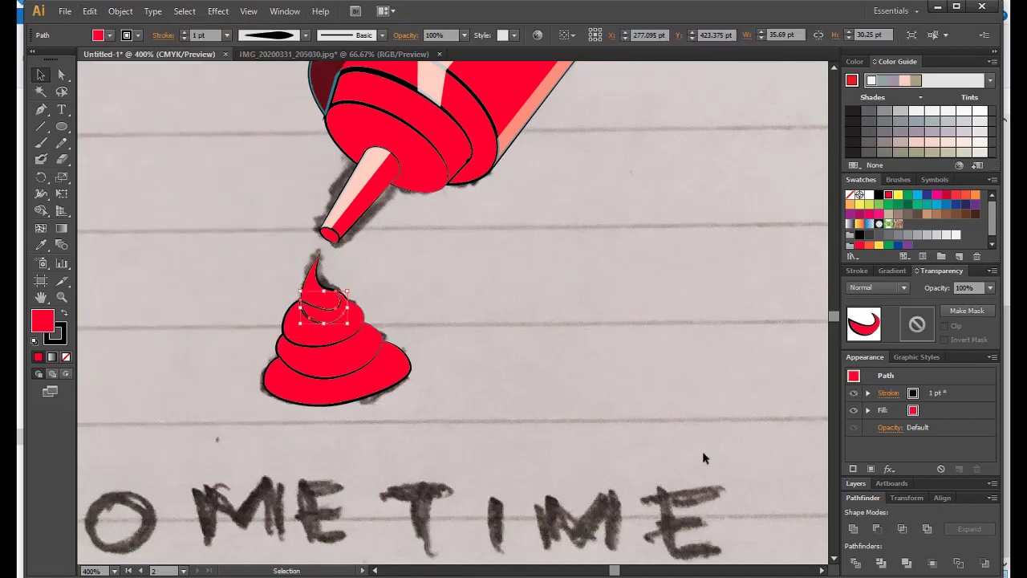
Remove the small swirl stripe's outline and eyedropper the pale pink Lighten fill onto it.
{"action": "left_click", "coordinate": [337, 305]}
{"action": "left_click", "coordinate": [109, 36]}
{"action": "left_click", "coordinate": [26, 58]}
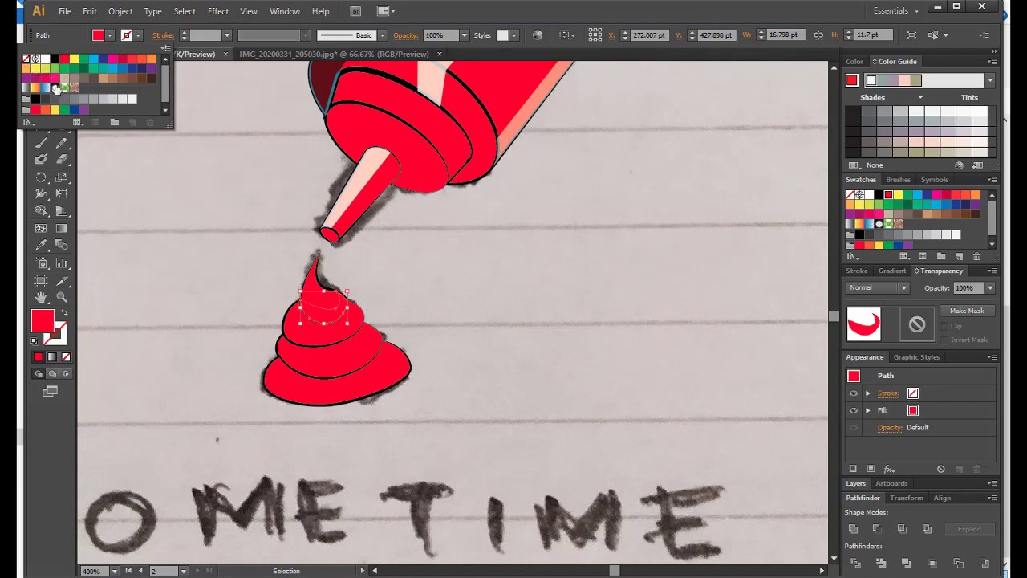
{"action": "left_click", "coordinate": [40, 242]}
{"action": "left_click", "coordinate": [373, 171]}
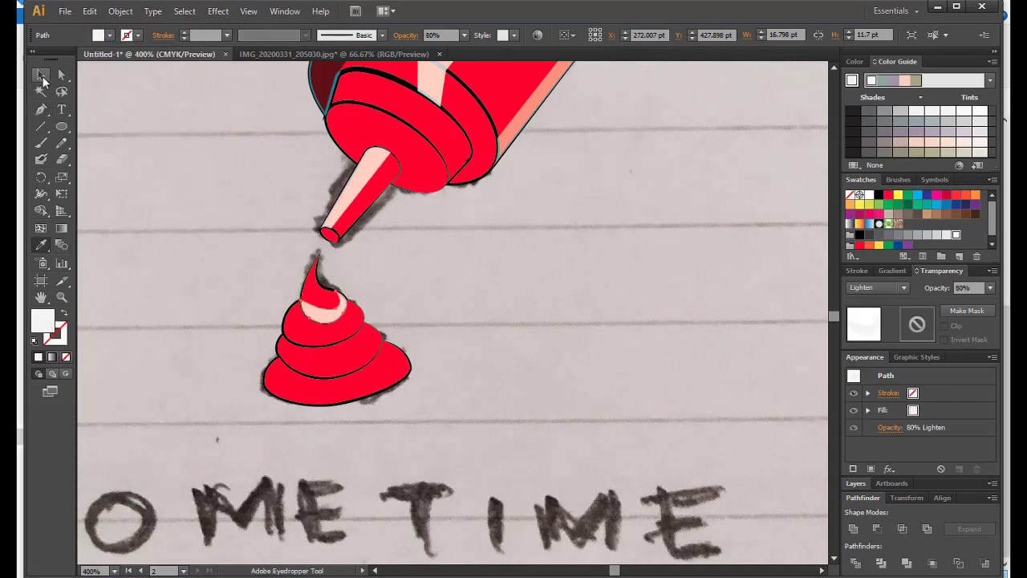
{"action": "left_click", "coordinate": [40, 73]}
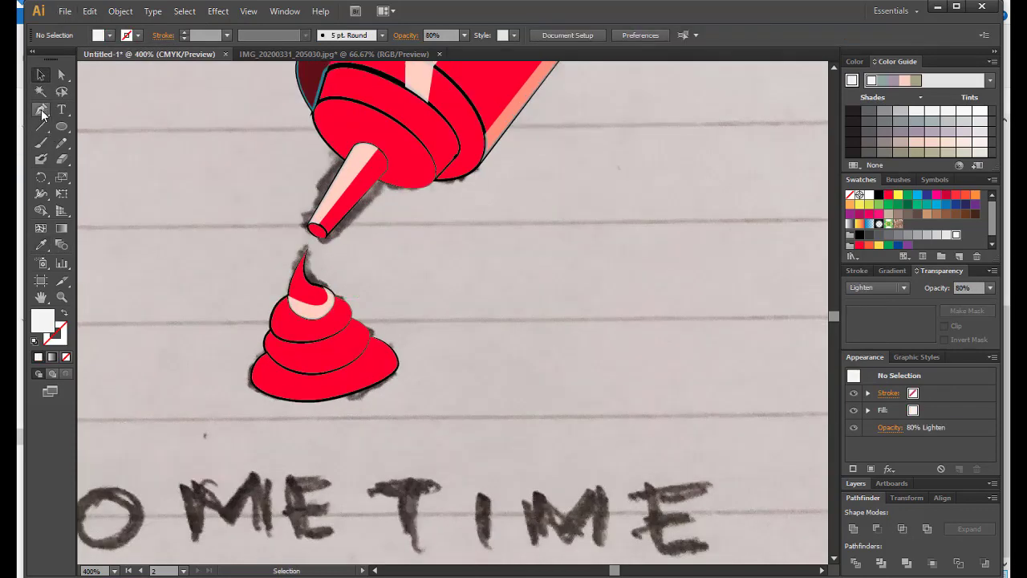
Pen-draw a closed highlight shape around the next swirl layer.
{"action": "left_click", "coordinate": [41, 110]}
{"action": "left_click", "coordinate": [344, 291]}
{"action": "left_click_drag", "start_coordinate": [347, 324], "coordinate": [285, 337]}
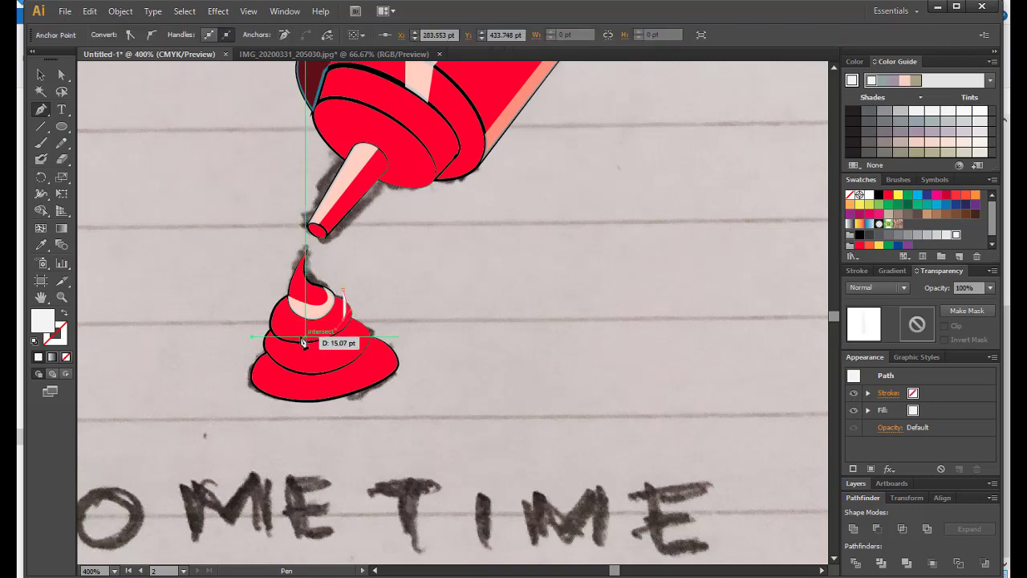
{"action": "left_click", "coordinate": [273, 297]}
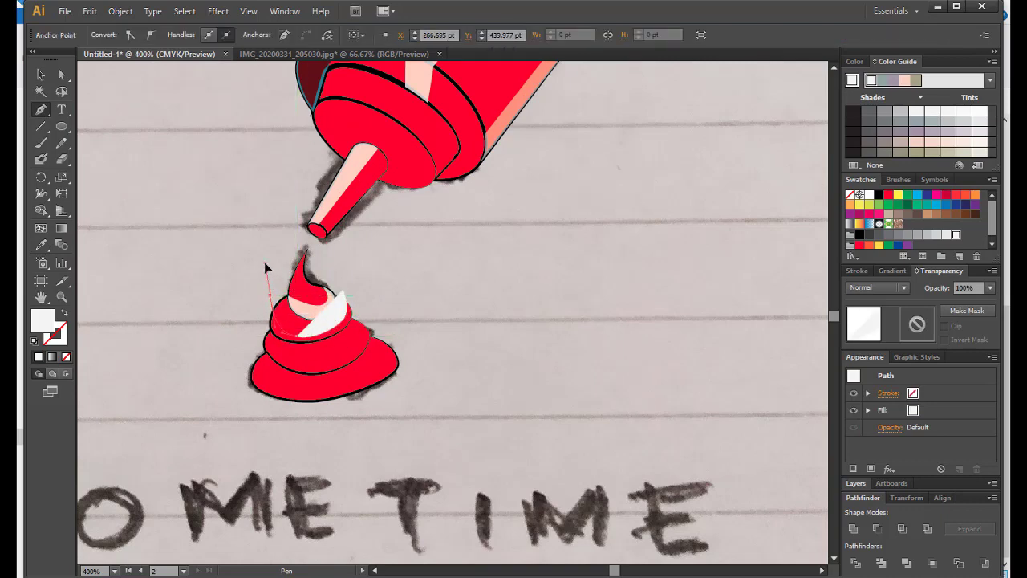
{"action": "left_click", "coordinate": [253, 327]}
{"action": "left_click", "coordinate": [299, 353]}
{"action": "left_click", "coordinate": [371, 321]}
{"action": "left_click", "coordinate": [391, 287]}
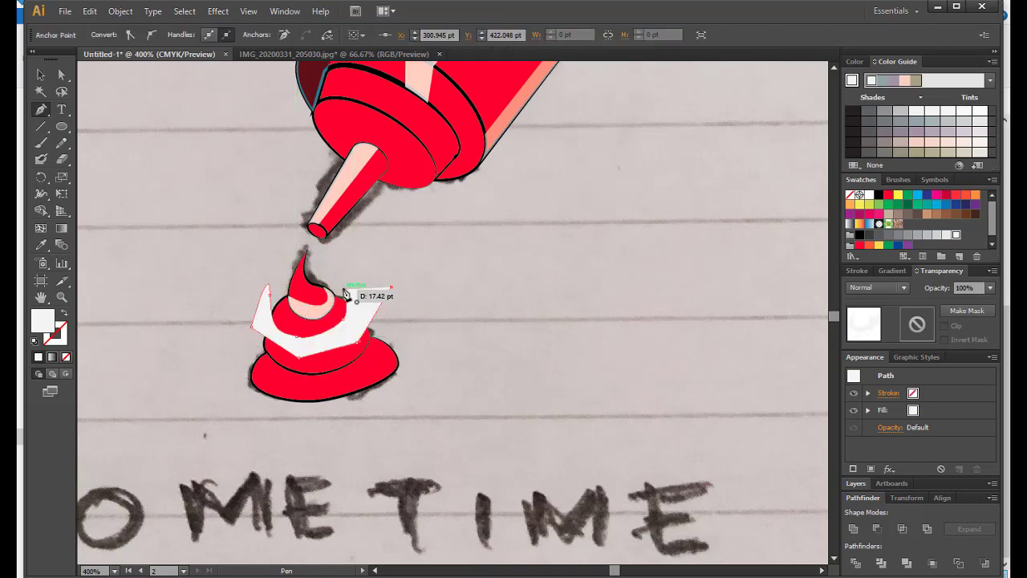
{"action": "left_click", "coordinate": [345, 295]}
{"action": "key", "text": "v"}
Paste a copy of the red swirl layer on top and Pathfinder-intersect it with the highlight shape.
{"action": "left_click", "coordinate": [333, 337]}
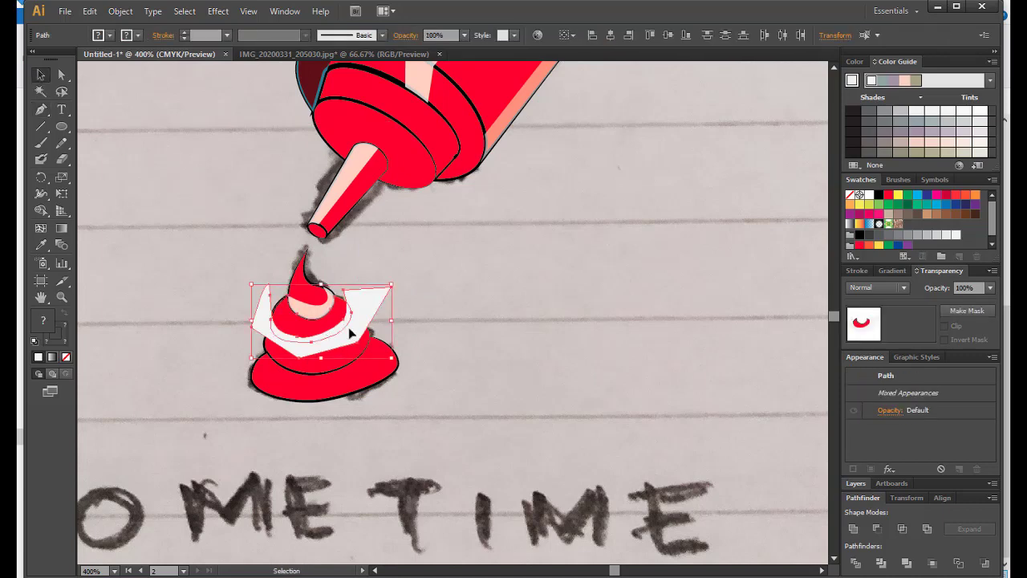
{"action": "left_click", "coordinate": [120, 11]}
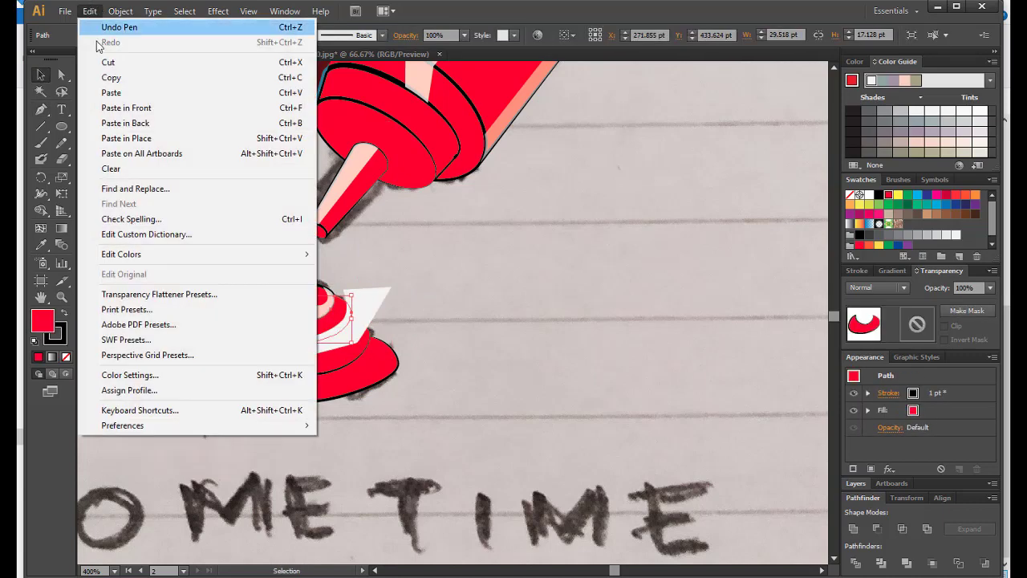
{"action": "left_click", "coordinate": [111, 77]}
{"action": "left_click", "coordinate": [90, 11]}
{"action": "left_click", "coordinate": [126, 138]}
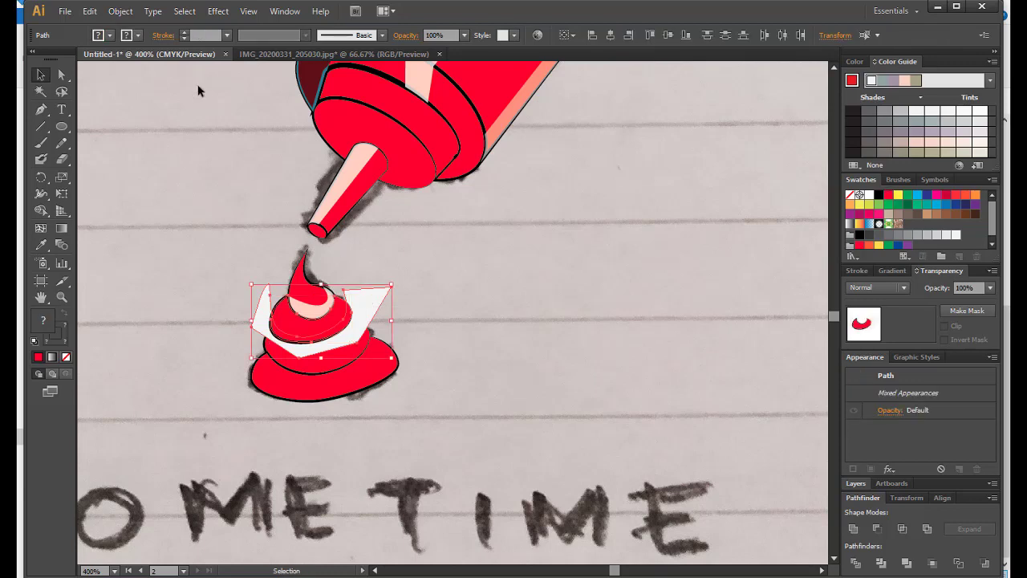
{"action": "left_click", "coordinate": [902, 528]}
{"action": "left_click", "coordinate": [459, 355]}
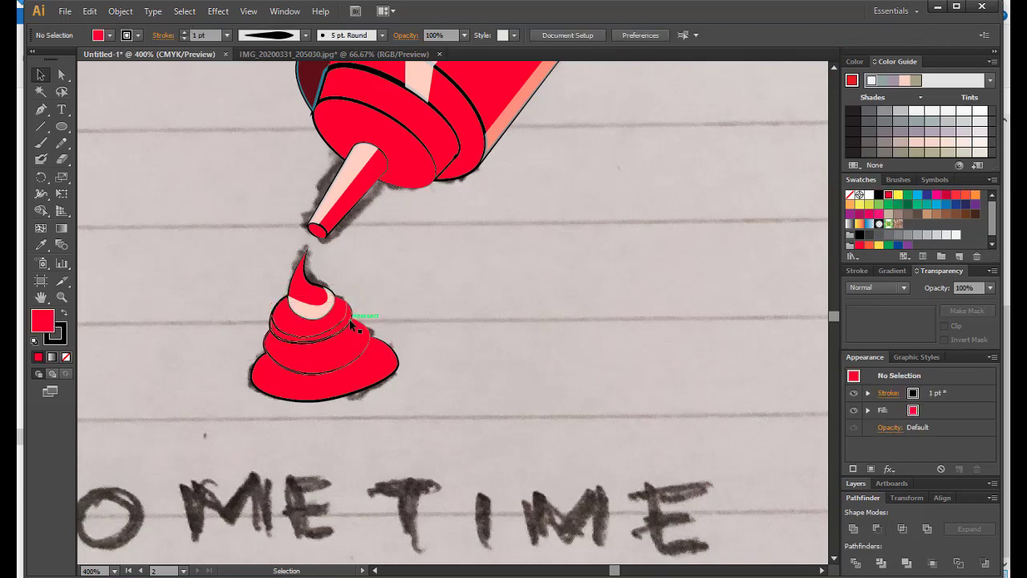
Eyedropper the pale pink Lighten fill onto the new crescent stripe.
{"action": "left_click", "coordinate": [349, 319]}
{"action": "left_click", "coordinate": [41, 246]}
{"action": "left_click", "coordinate": [313, 308]}
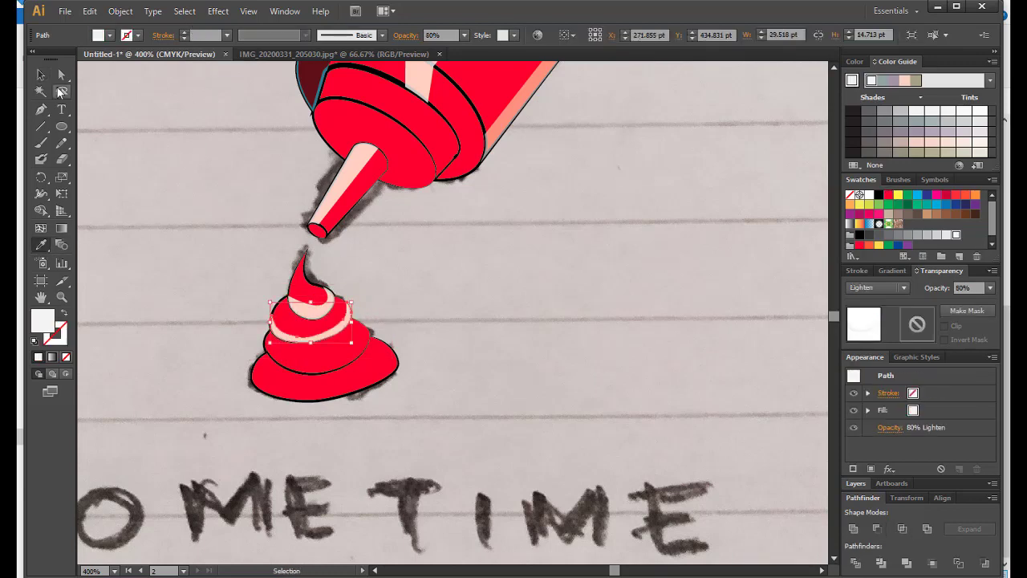
{"action": "left_click", "coordinate": [40, 74]}
{"action": "left_click", "coordinate": [181, 187]}
{"action": "scroll", "coordinate": [180, 188], "scroll_direction": "down", "scroll_amount": 1}
{"action": "scroll", "coordinate": [276, 354], "scroll_direction": "up", "scroll_amount": 1}
Pen-draw a highlight shape over the next swirl layer up.
{"action": "key", "text": "p"}
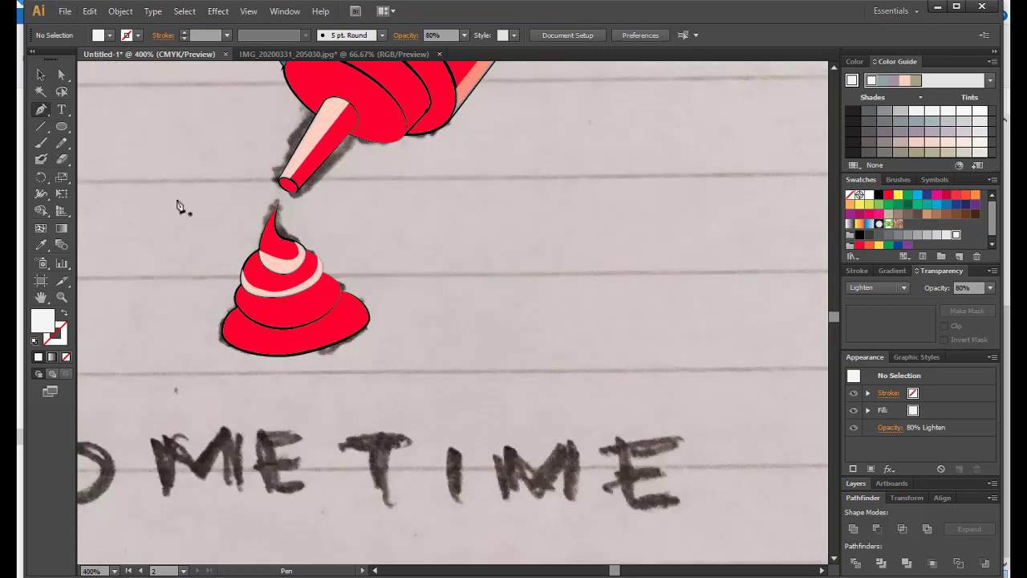
{"action": "left_click", "coordinate": [335, 265]}
{"action": "left_click", "coordinate": [322, 286]}
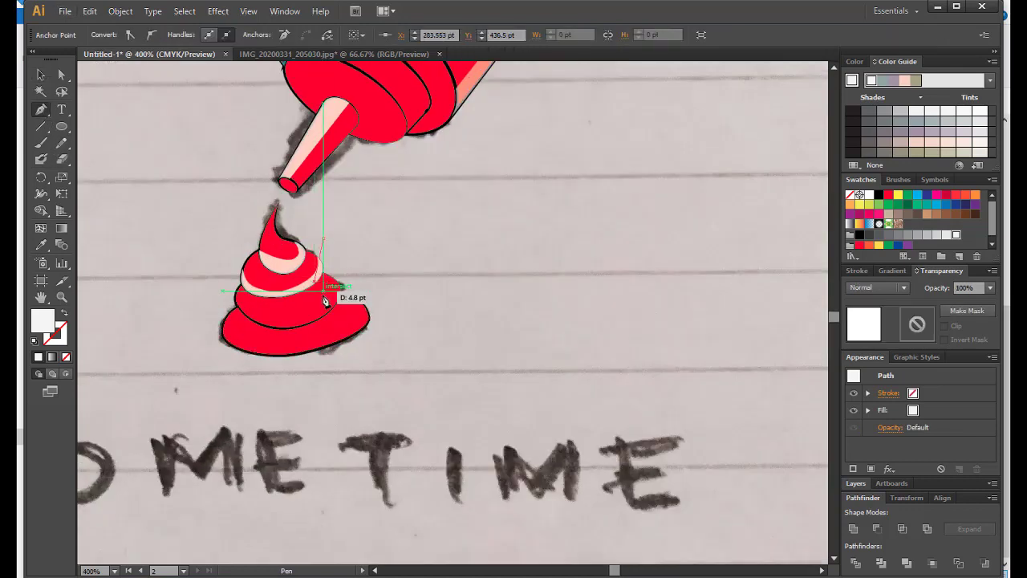
{"action": "left_click", "coordinate": [277, 325]}
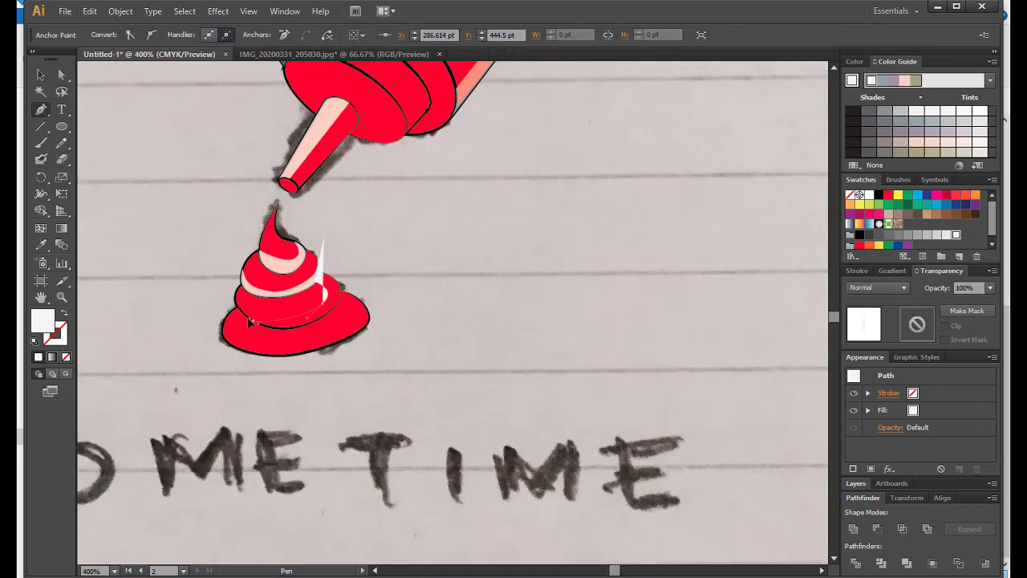
{"action": "left_click", "coordinate": [257, 328]}
{"action": "left_click", "coordinate": [394, 258]}
{"action": "left_click", "coordinate": [323, 239]}
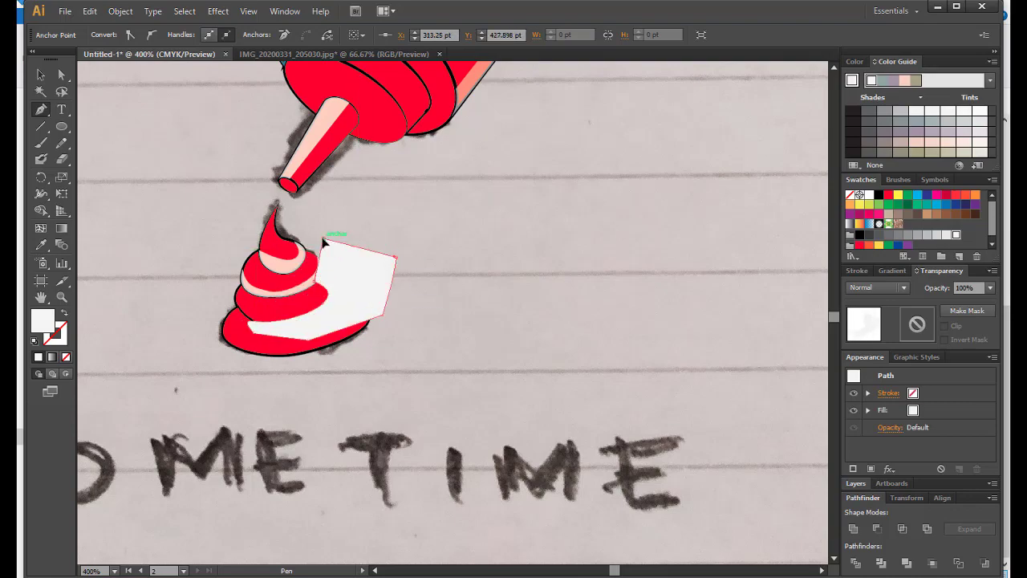
{"action": "key", "text": "v"}
Paste a copy of that red swirl layer on top and intersect it with the shape.
{"action": "left_click", "coordinate": [245, 300]}
{"action": "left_click", "coordinate": [121, 11]}
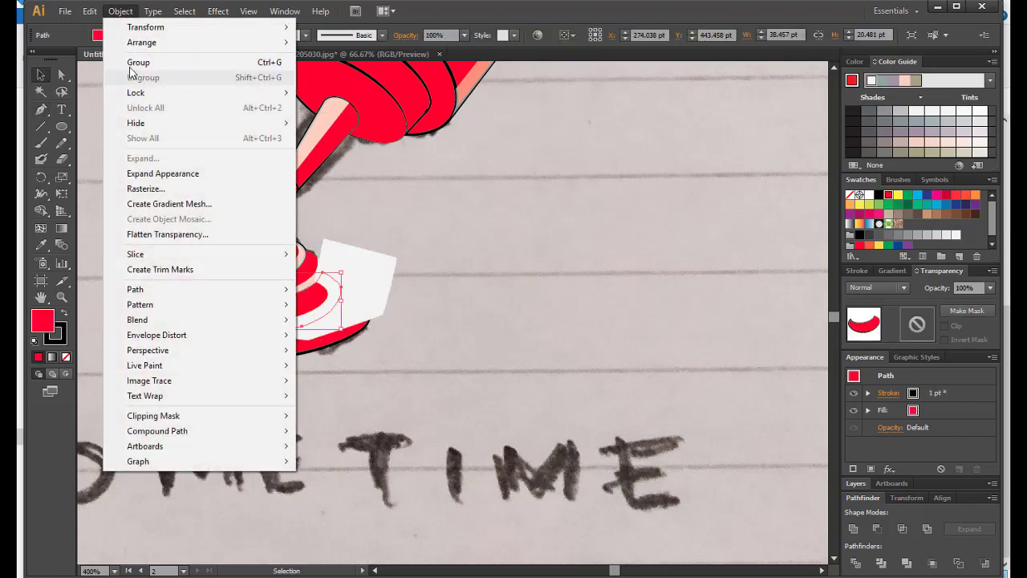
{"action": "left_click", "coordinate": [126, 138]}
{"action": "left_click", "coordinate": [378, 275], "text": "shift"}
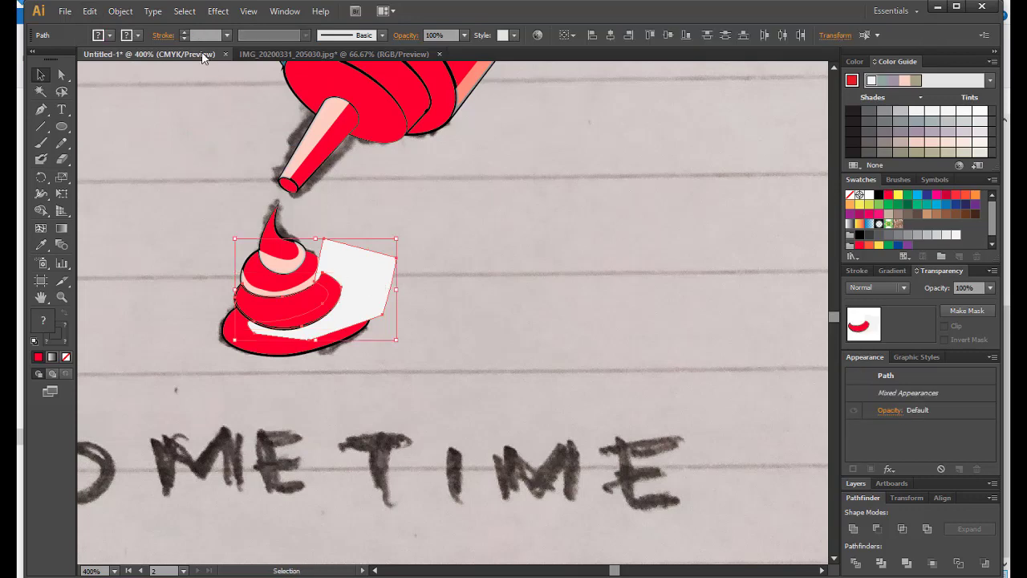
{"action": "left_click", "coordinate": [903, 529]}
{"action": "left_click", "coordinate": [482, 321]}
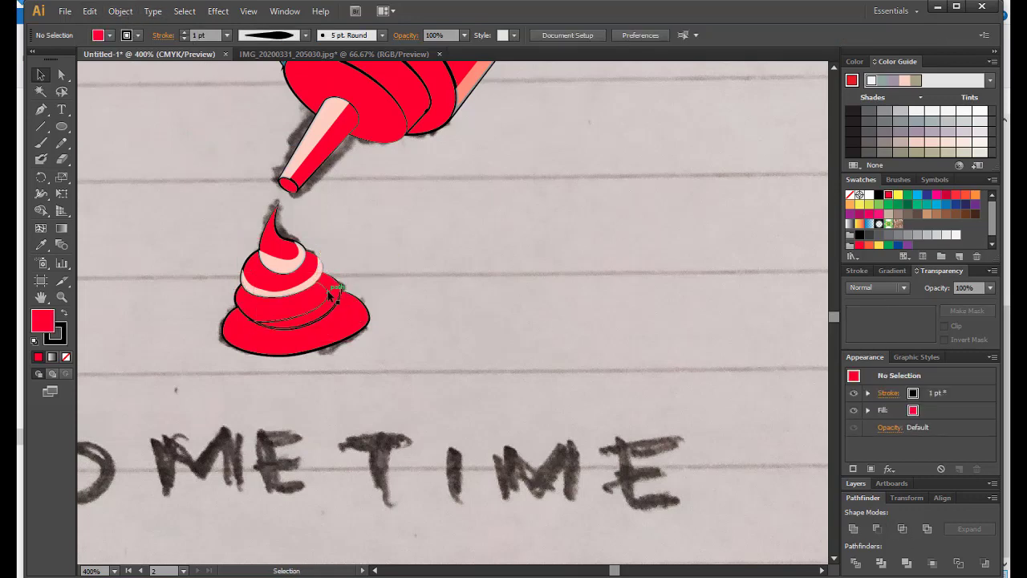
Eyedropper the pale pink Lighten fill onto the new stripe and check the result.
{"action": "left_click", "coordinate": [335, 294]}
{"action": "left_click", "coordinate": [41, 245]}
{"action": "left_click", "coordinate": [291, 258]}
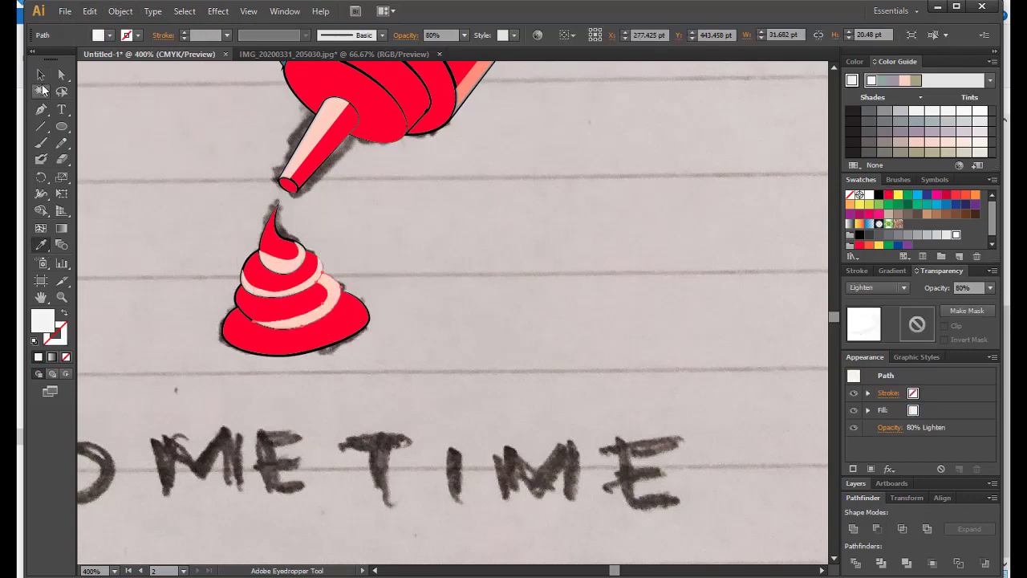
{"action": "key", "text": "v"}
{"action": "left_click", "coordinate": [390, 298]}
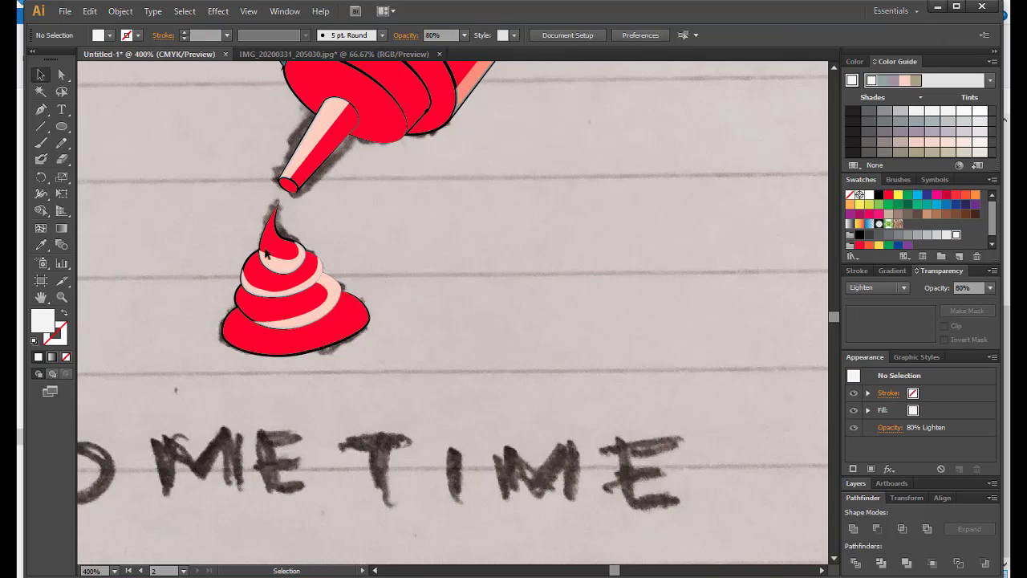
{"action": "scroll", "coordinate": [341, 292], "scroll_direction": "up", "scroll_amount": 2}
{"action": "left_click", "coordinate": [277, 293]}
{"action": "left_click", "coordinate": [297, 271]}
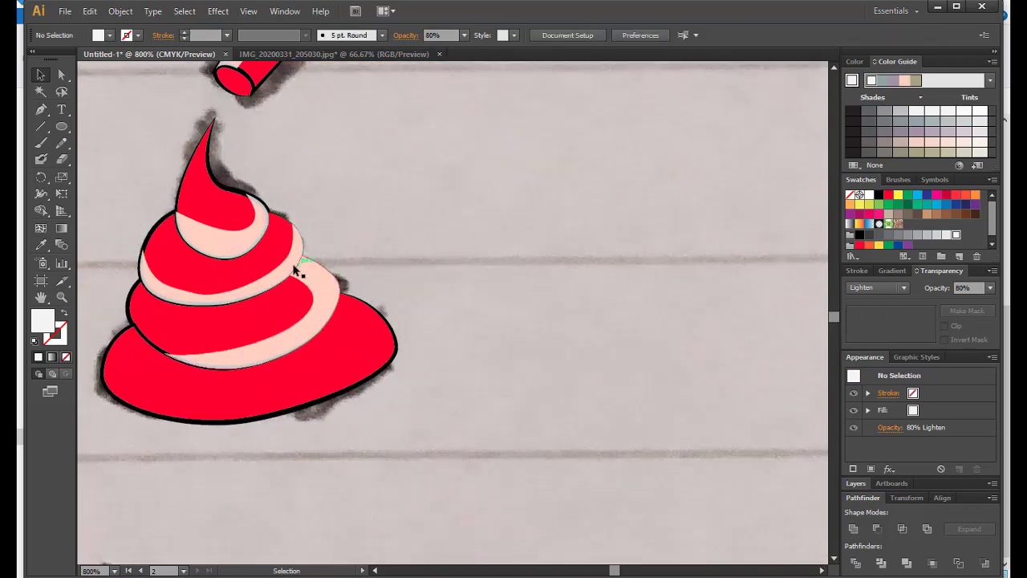
{"action": "scroll", "coordinate": [317, 273], "scroll_direction": "up", "scroll_amount": 1}
{"action": "left_click", "coordinate": [403, 266]}
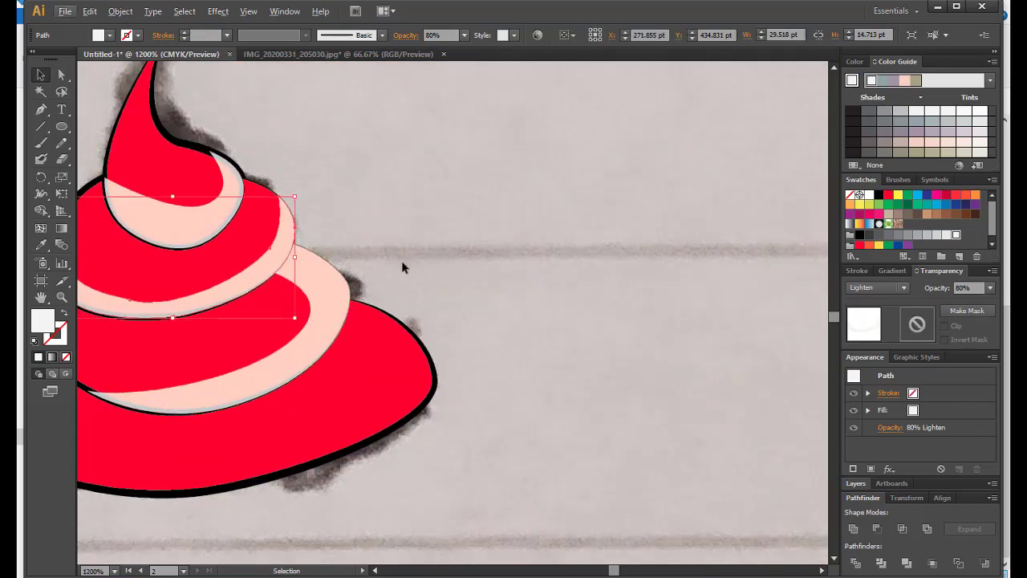
{"action": "scroll", "coordinate": [449, 285], "scroll_direction": "down", "scroll_amount": 2}
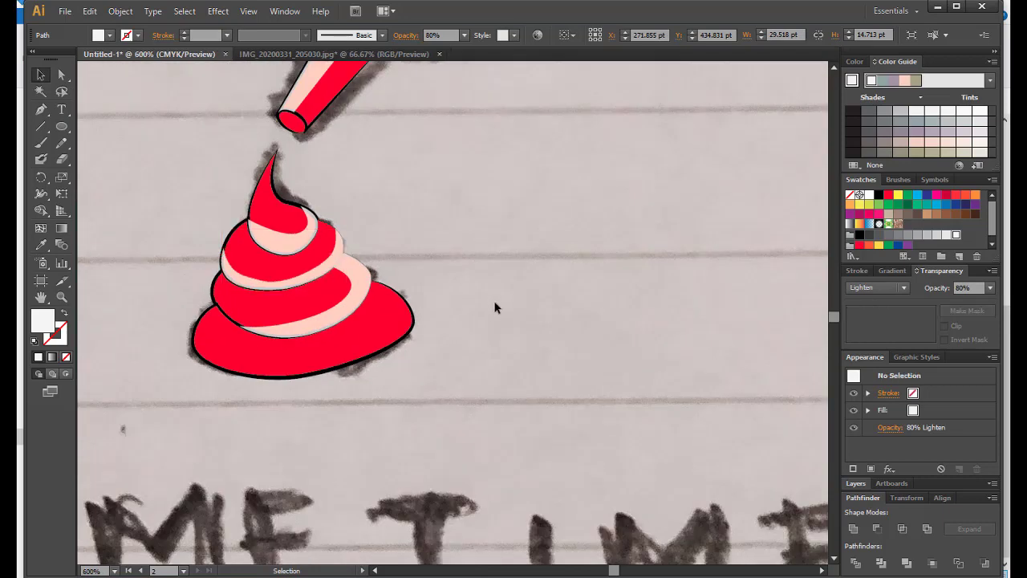
Pen-draw a closed shape tracing around the ketchup dollop's bottom edge.
{"action": "left_click", "coordinate": [41, 109]}
{"action": "left_click", "coordinate": [193, 296]}
{"action": "left_click", "coordinate": [210, 353]}
{"action": "left_click", "coordinate": [258, 369]}
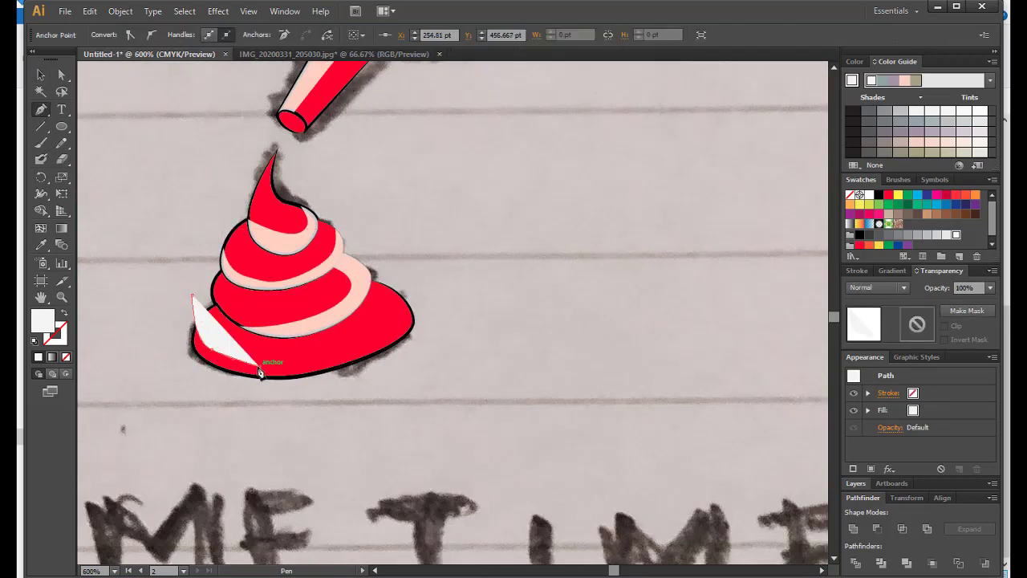
{"action": "left_click_drag", "start_coordinate": [393, 324], "coordinate": [423, 283]}
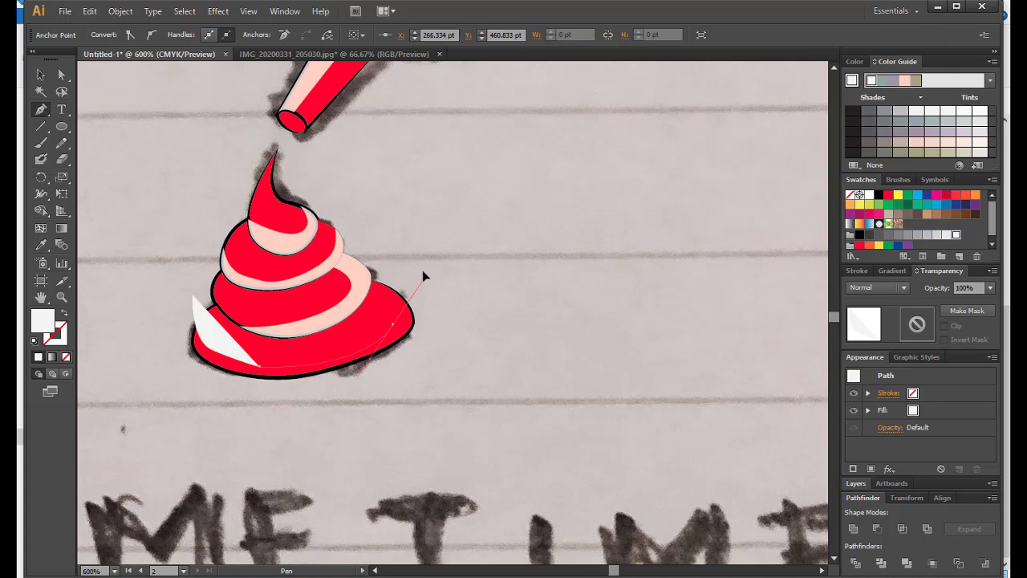
{"action": "left_click", "coordinate": [402, 251]}
{"action": "left_click", "coordinate": [441, 337]}
{"action": "left_click", "coordinate": [379, 393]}
{"action": "left_click", "coordinate": [259, 415]}
{"action": "left_click", "coordinate": [158, 408]}
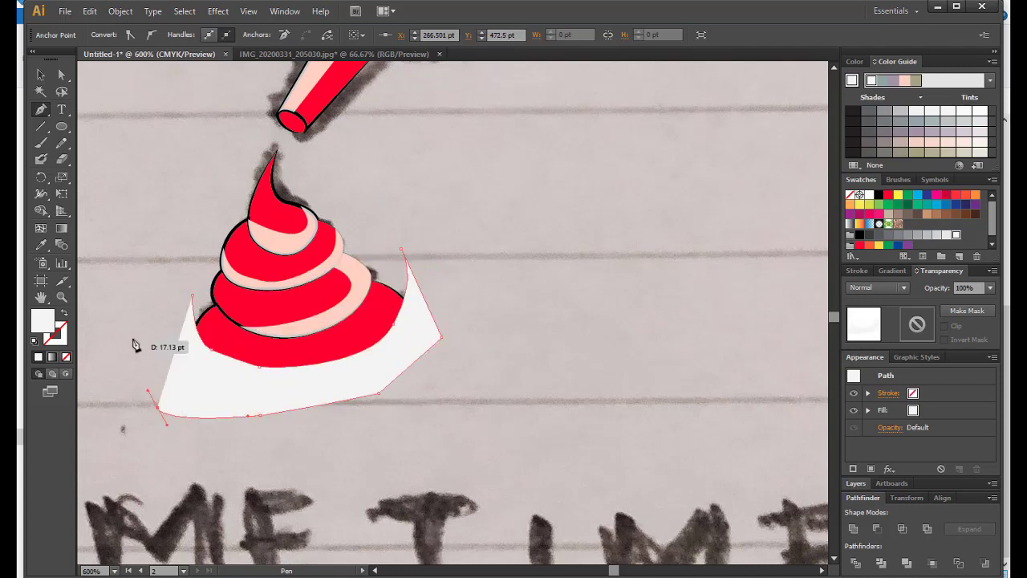
{"action": "left_click", "coordinate": [132, 337]}
{"action": "left_click", "coordinate": [195, 301]}
{"action": "key", "text": "v"}
Paste the red base in front and Pathfinder-Intersect it with the traced shape.
{"action": "left_click", "coordinate": [220, 324]}
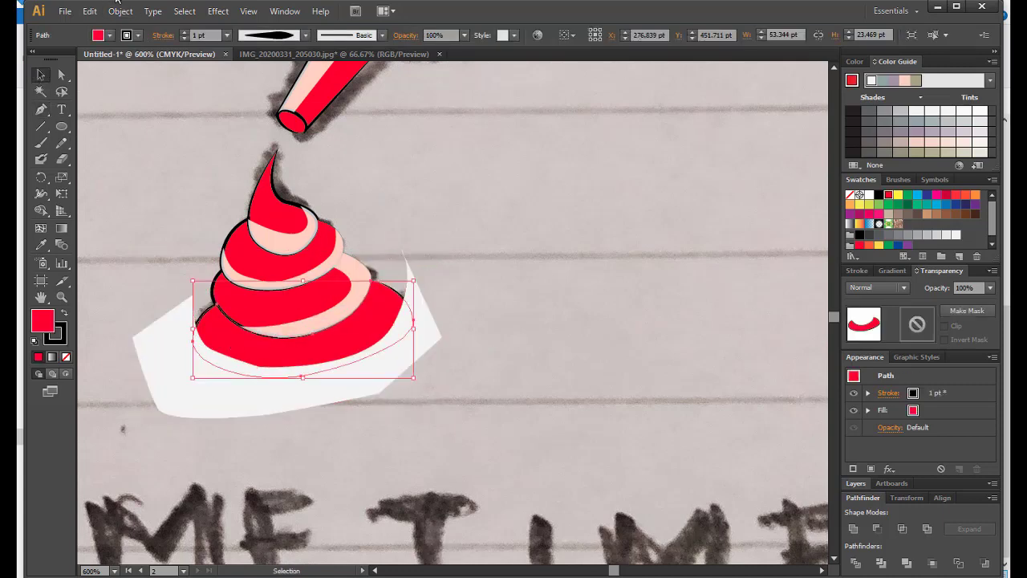
{"action": "left_click", "coordinate": [121, 10]}
{"action": "left_click", "coordinate": [104, 76]}
{"action": "left_click", "coordinate": [90, 10]}
{"action": "left_click", "coordinate": [117, 108]}
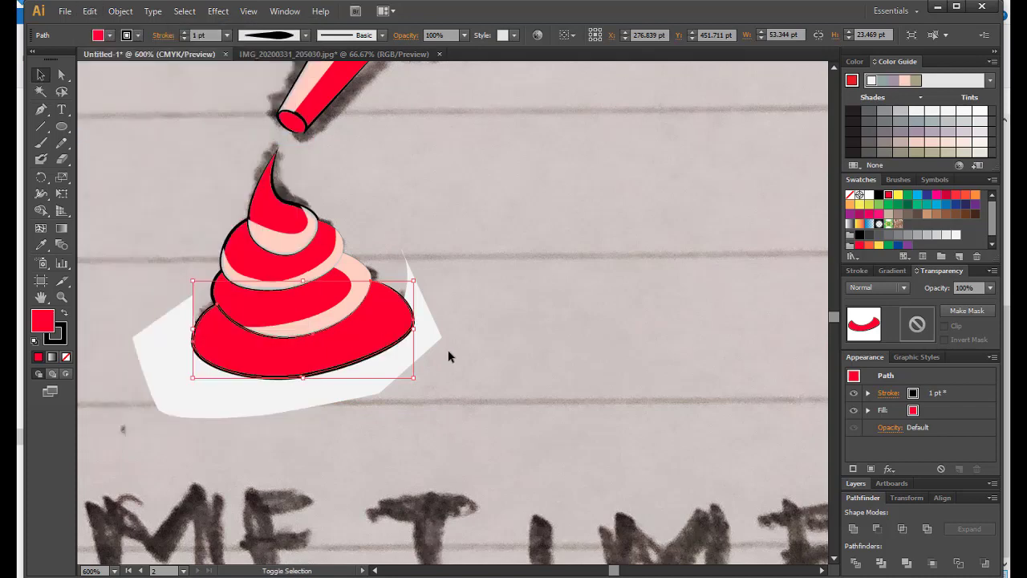
{"action": "left_click", "coordinate": [438, 341], "text": "shift"}
{"action": "left_click", "coordinate": [904, 530]}
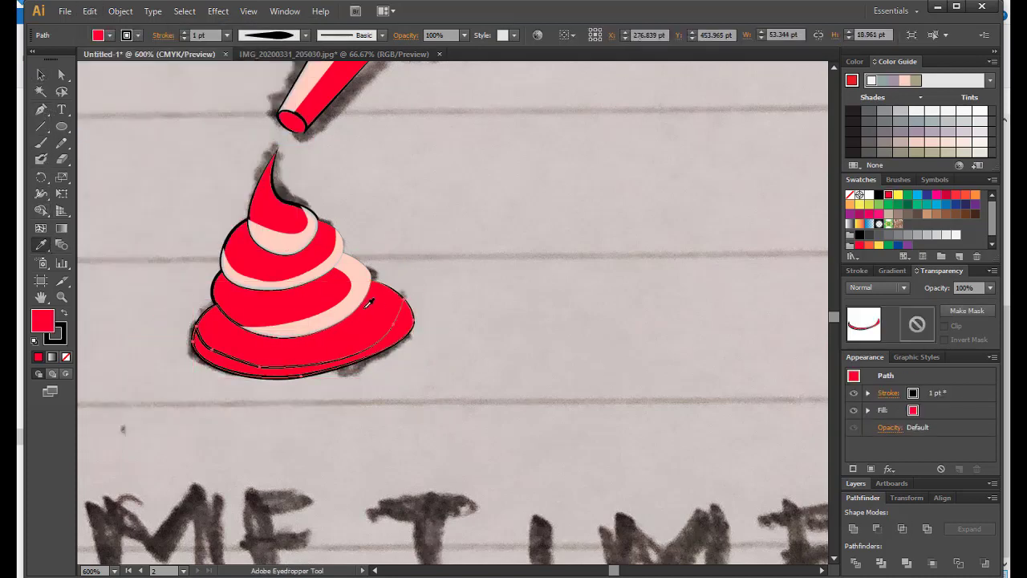
{"action": "left_click", "coordinate": [110, 137]}
{"action": "scroll", "coordinate": [165, 206], "scroll_direction": "down", "scroll_amount": 2}
Move the ketchup bottle artwork onto the left artboard.
{"action": "scroll", "coordinate": [297, 255], "scroll_direction": "down", "scroll_amount": 3}
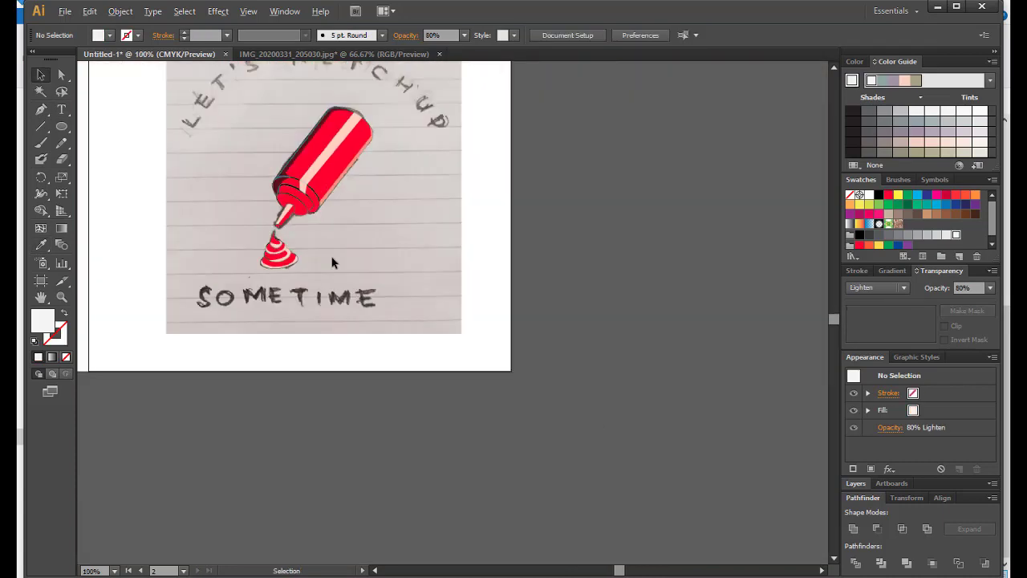
{"action": "scroll", "coordinate": [416, 188], "scroll_direction": "down", "scroll_amount": 1}
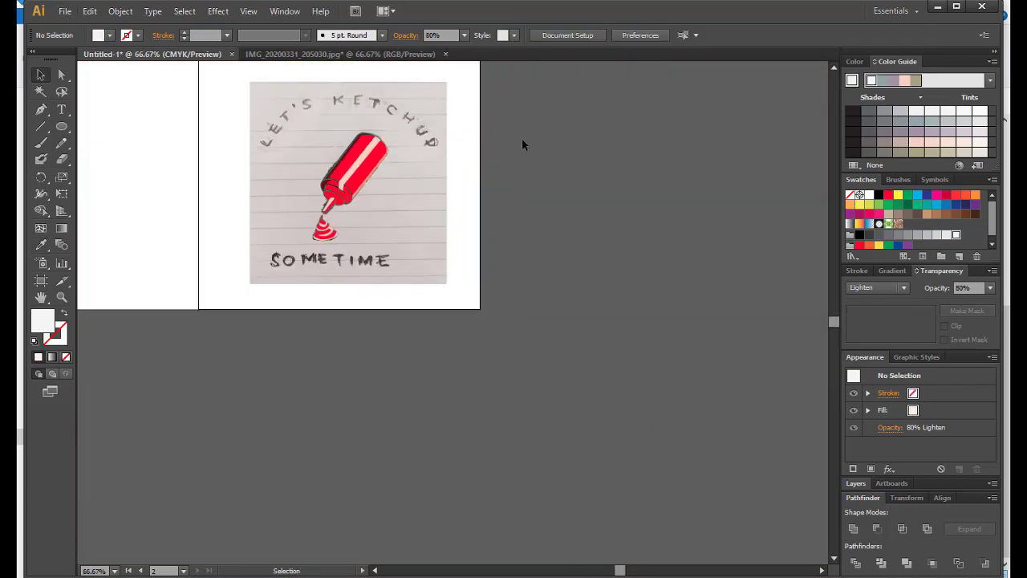
{"action": "left_click_drag", "start_coordinate": [522, 144], "coordinate": [293, 261]}
{"action": "left_click_drag", "start_coordinate": [363, 181], "coordinate": [138, 174]}
{"action": "left_click_drag", "start_coordinate": [619, 570], "coordinate": [604, 570]}
{"action": "left_click", "coordinate": [677, 197]}
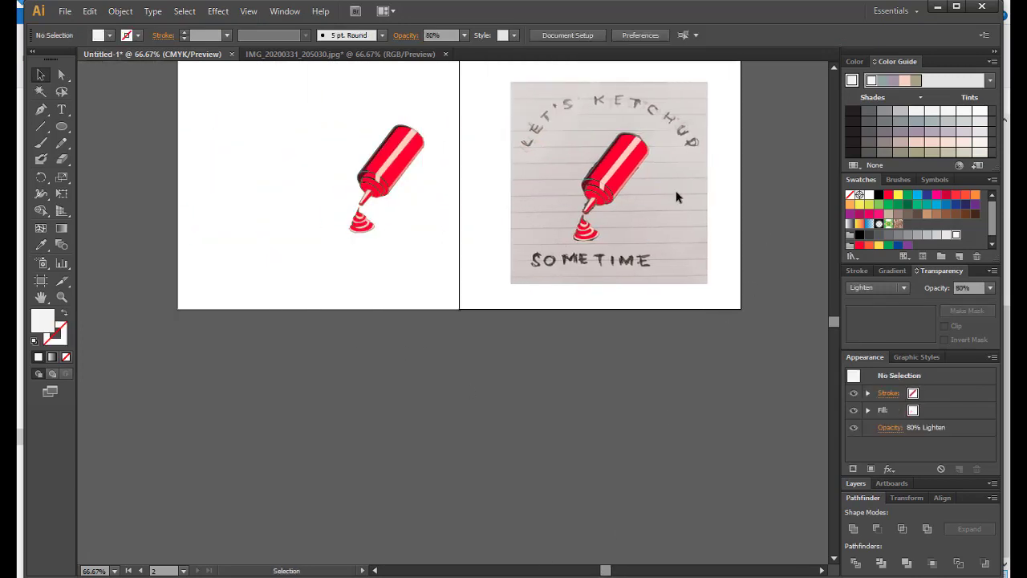
{"action": "left_click_drag", "start_coordinate": [305, 261], "coordinate": [385, 192]}
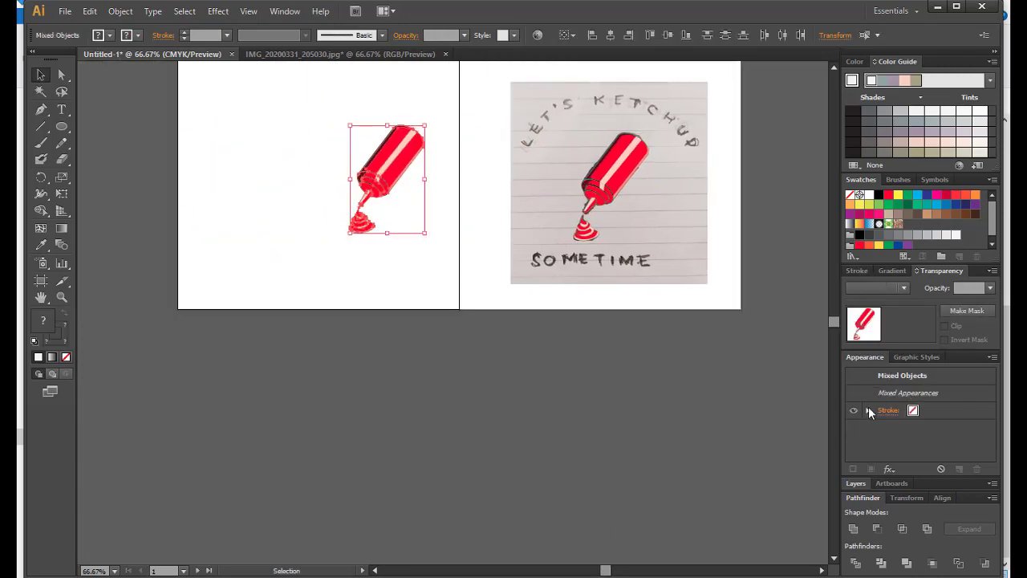
Create Layer 3 and paste the bottle in place on it, nudged up and left.
{"action": "left_click", "coordinate": [855, 484]}
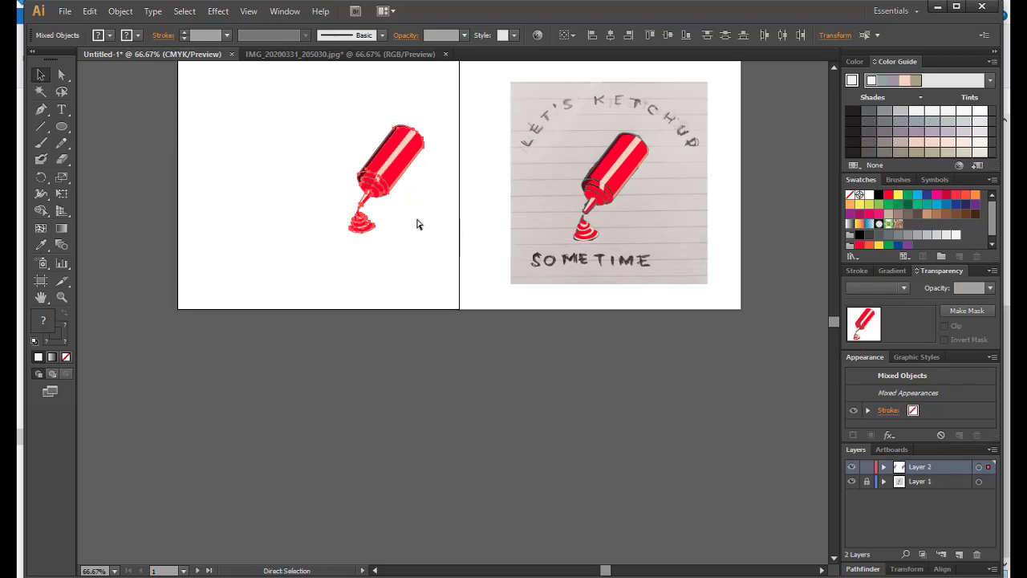
{"action": "left_click", "coordinate": [959, 554]}
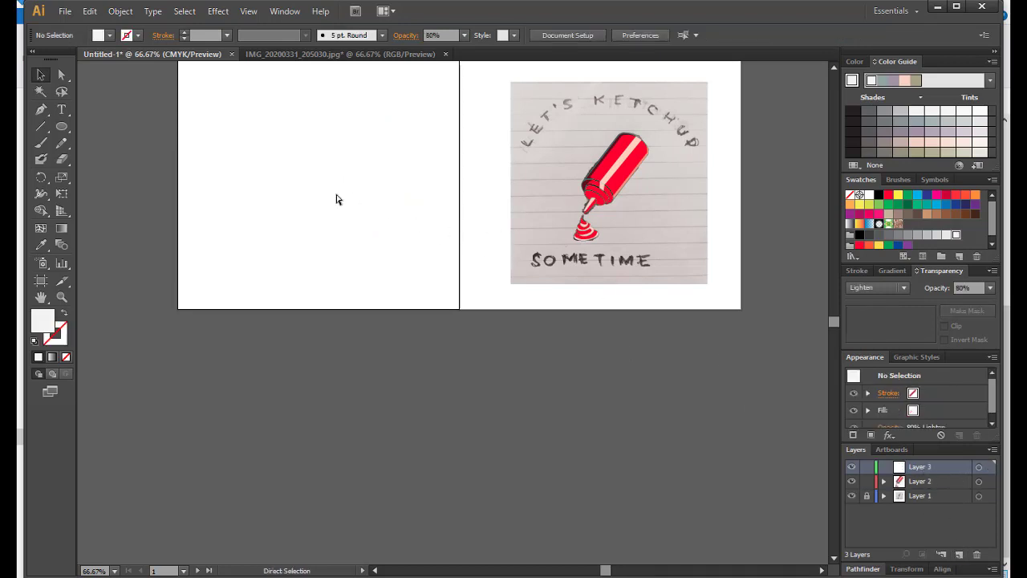
{"action": "key", "text": "ctrl+f"}
{"action": "left_click_drag", "start_coordinate": [359, 154], "coordinate": [350, 127]}
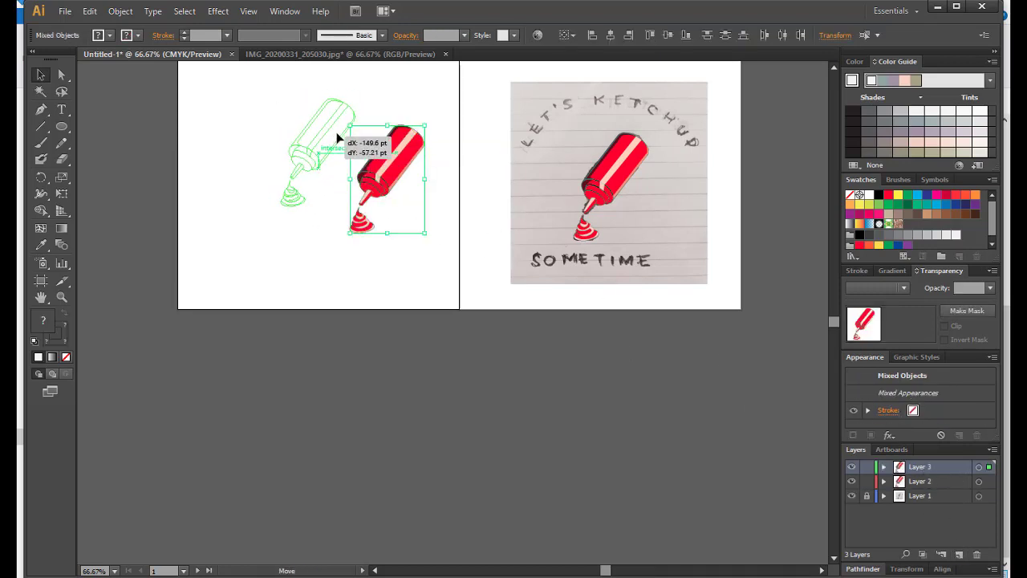
{"action": "scroll", "coordinate": [350, 127], "scroll_direction": "up", "scroll_amount": 1}
{"action": "scroll", "coordinate": [412, 167], "scroll_direction": "down", "scroll_amount": 1}
{"action": "scroll", "coordinate": [444, 206], "scroll_direction": "down", "scroll_amount": 1}
{"action": "left_click", "coordinate": [445, 206]}
{"action": "scroll", "coordinate": [375, 220], "scroll_direction": "up", "scroll_amount": 3}
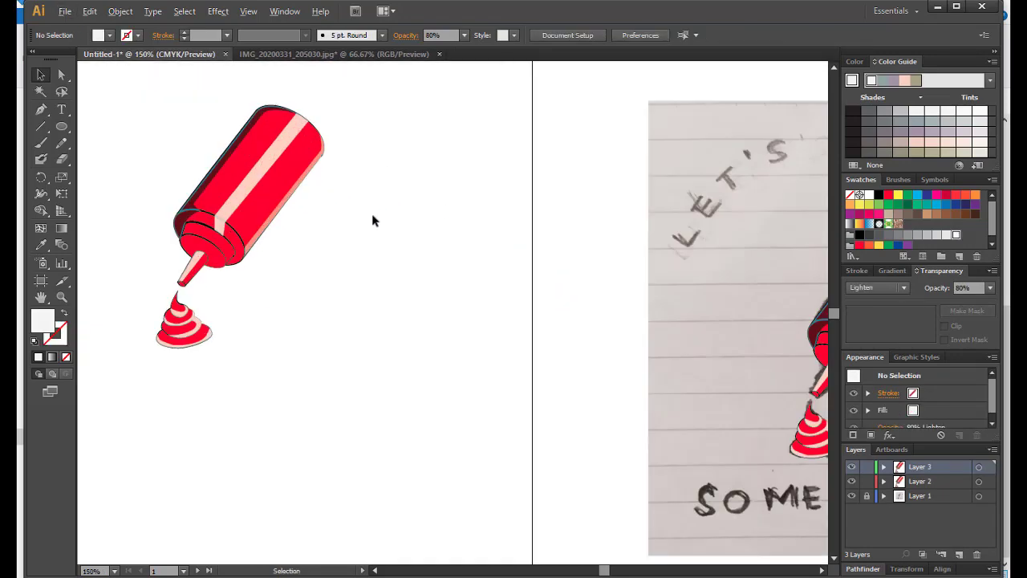
{"action": "scroll", "coordinate": [289, 217], "scroll_direction": "down", "scroll_amount": 1}
{"action": "scroll", "coordinate": [661, 198], "scroll_direction": "down", "scroll_amount": 1}
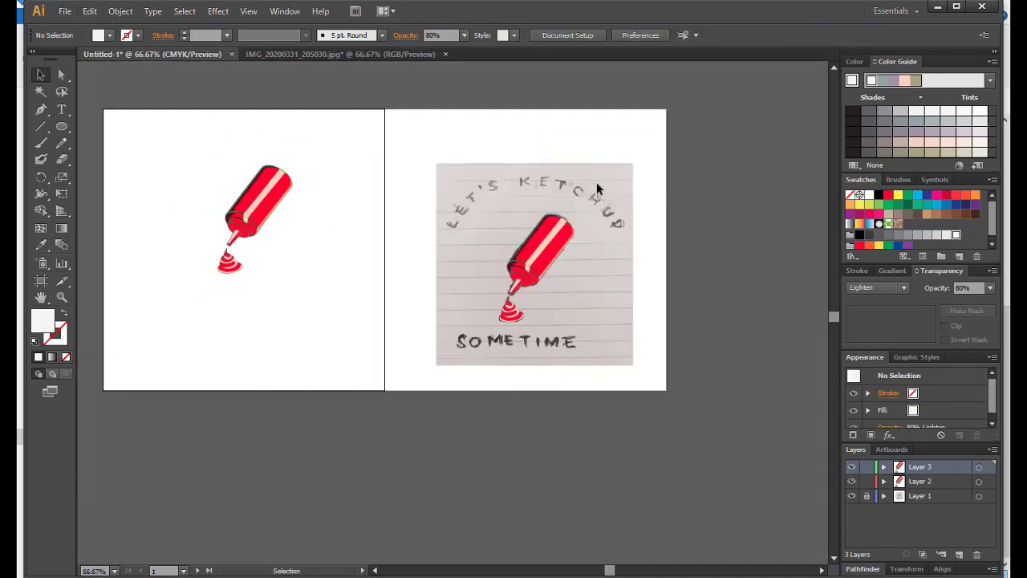
Fade the reference sketch photo to 60% opacity with Lighten blending.
{"action": "left_click", "coordinate": [539, 249]}
{"action": "left_click_drag", "start_coordinate": [671, 215], "coordinate": [485, 337]}
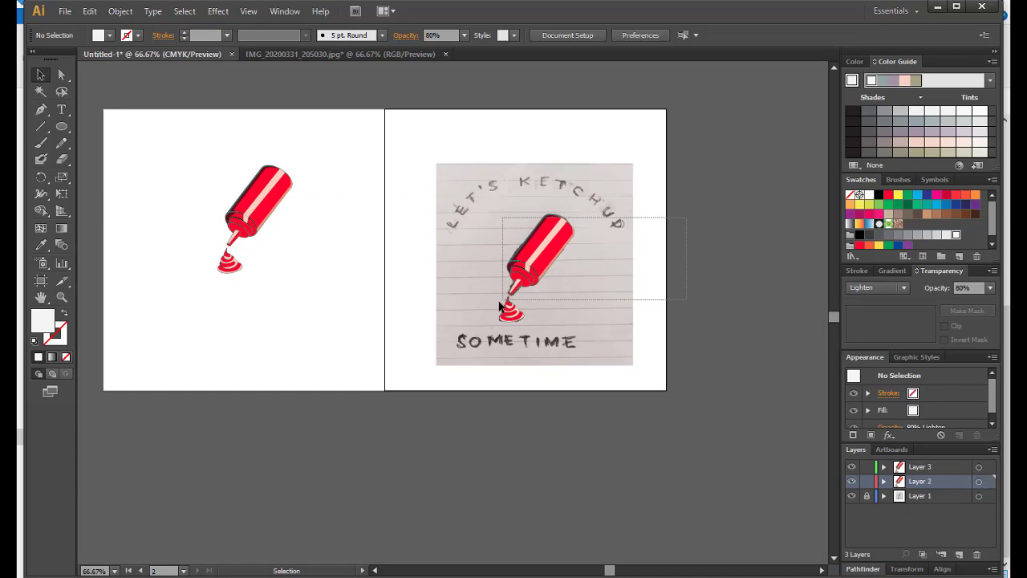
{"action": "left_click", "coordinate": [990, 287]}
{"action": "left_click", "coordinate": [984, 390]}
{"action": "left_click", "coordinate": [675, 305]}
{"action": "scroll", "coordinate": [491, 308], "scroll_direction": "down", "scroll_amount": 1}
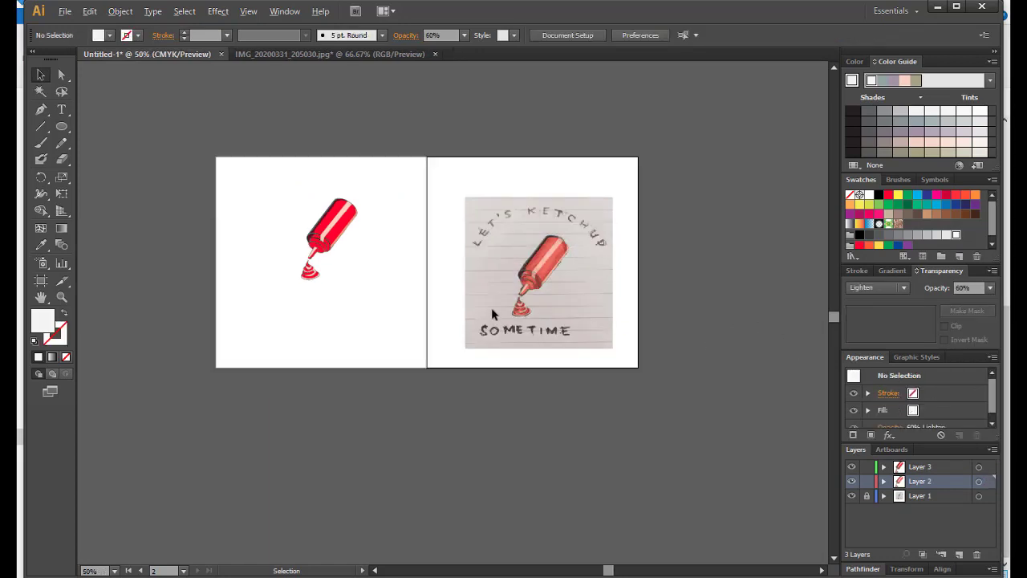
{"action": "scroll", "coordinate": [492, 313], "scroll_direction": "up", "scroll_amount": 3}
{"action": "scroll", "coordinate": [514, 329], "scroll_direction": "down", "scroll_amount": 2}
{"action": "scroll", "coordinate": [235, 314], "scroll_direction": "up", "scroll_amount": 1}
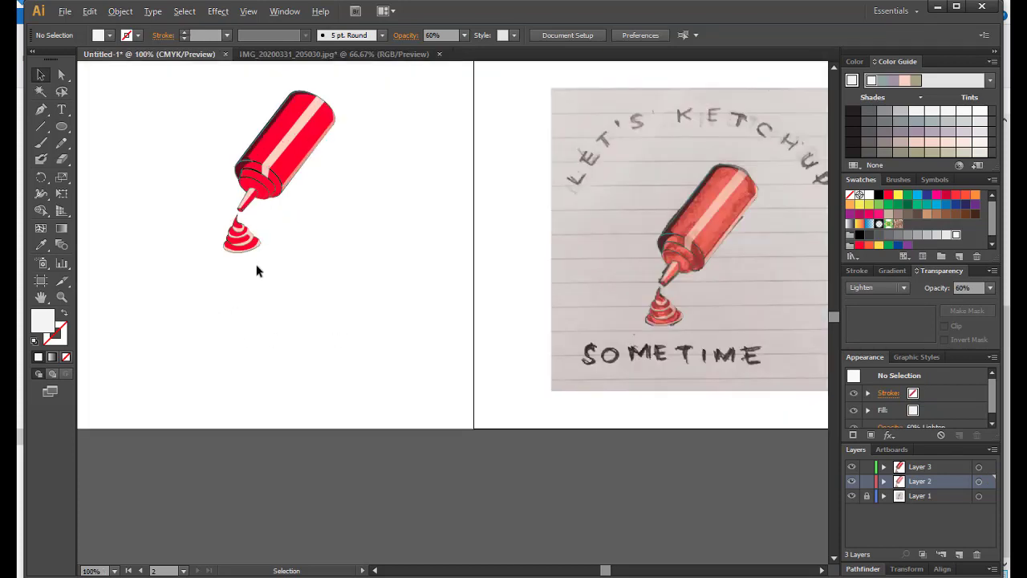
{"action": "scroll", "coordinate": [332, 201], "scroll_direction": "up", "scroll_amount": 1}
{"action": "scroll", "coordinate": [356, 142], "scroll_direction": "down", "scroll_amount": 1}
Group the ketchup bottle's pieces on the left artboard.
{"action": "left_click_drag", "start_coordinate": [355, 142], "coordinate": [240, 246]}
{"action": "left_click", "coordinate": [120, 11]}
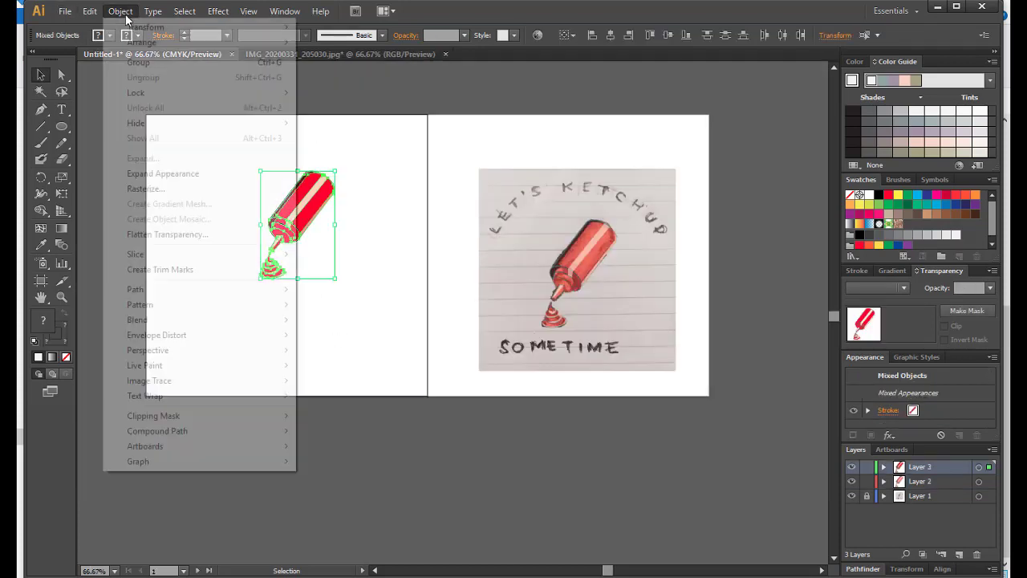
{"action": "left_click", "coordinate": [139, 62]}
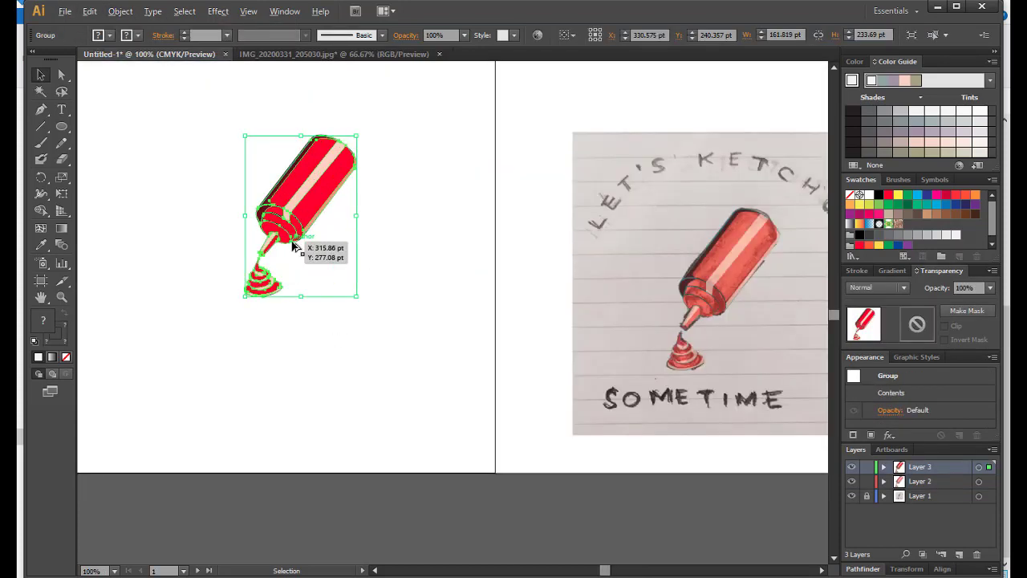
{"action": "left_click", "coordinate": [367, 126]}
{"action": "scroll", "coordinate": [356, 142], "scroll_direction": "up", "scroll_amount": 1}
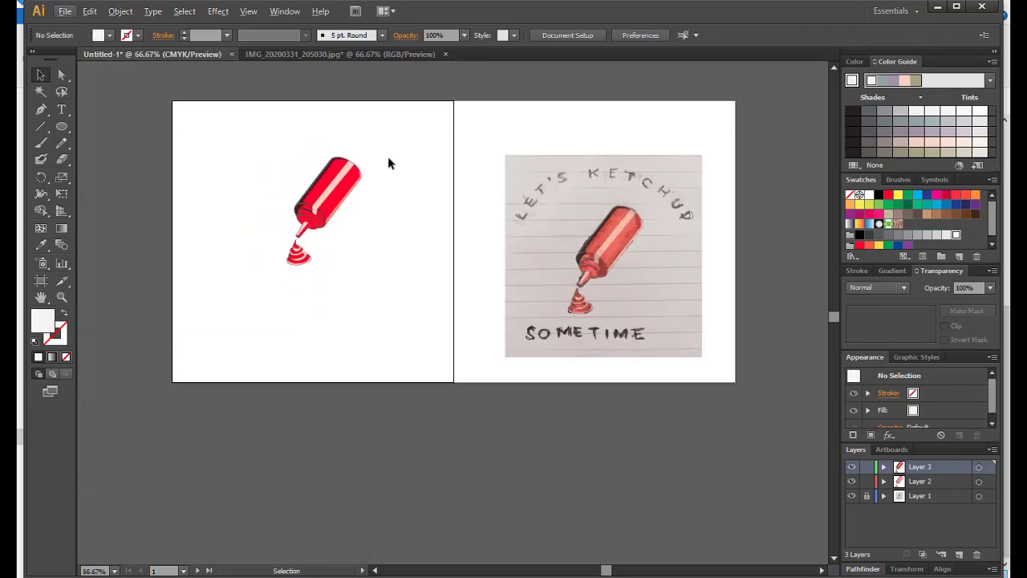
{"action": "scroll", "coordinate": [386, 179], "scroll_direction": "up", "scroll_amount": 1}
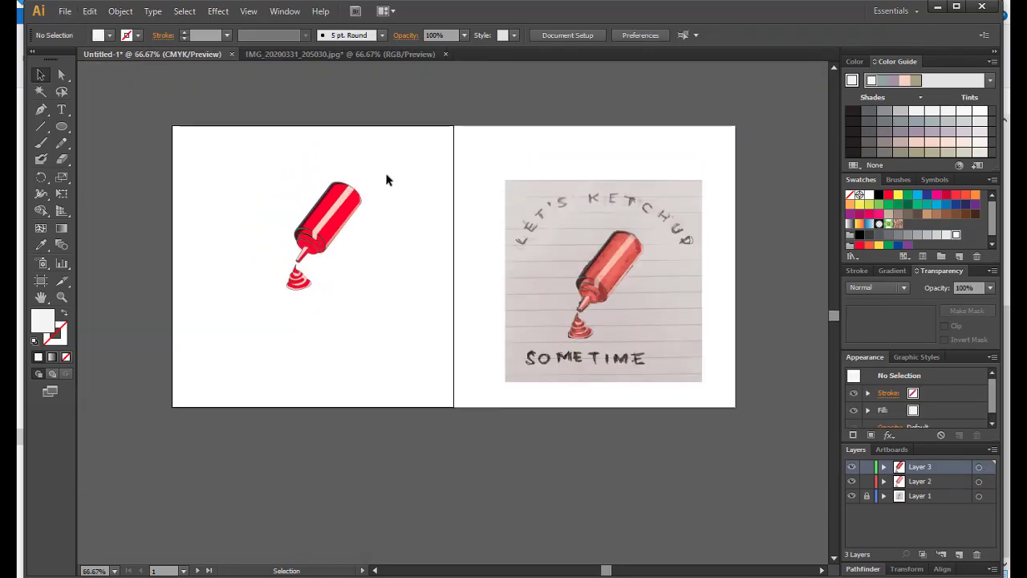
Draw an ellipse on the left artboard with no fill and a black outline.
{"action": "left_click", "coordinate": [62, 126]}
{"action": "left_click_drag", "start_coordinate": [234, 168], "coordinate": [387, 302]}
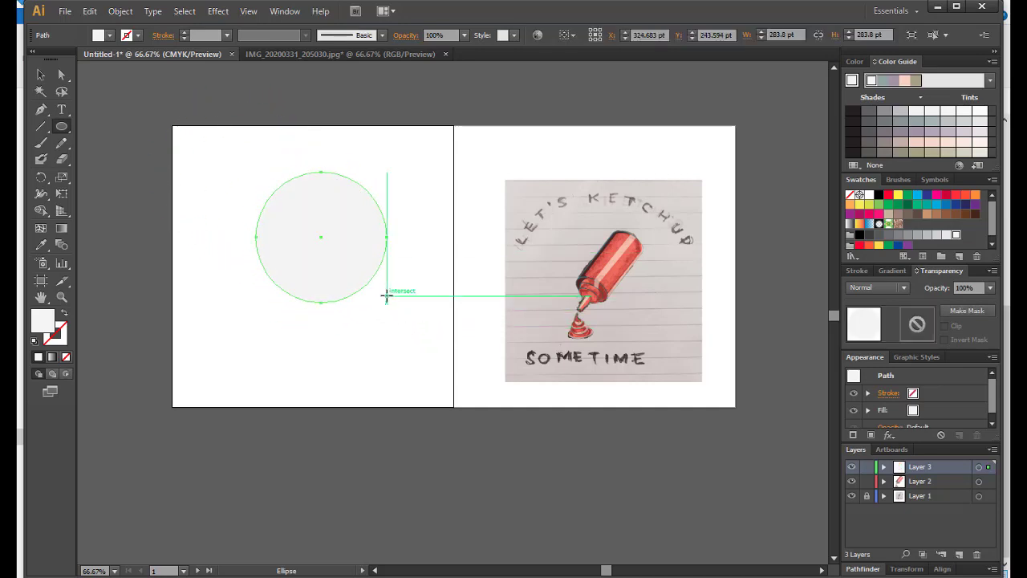
{"action": "left_click", "coordinate": [64, 316]}
{"action": "left_click", "coordinate": [138, 34]}
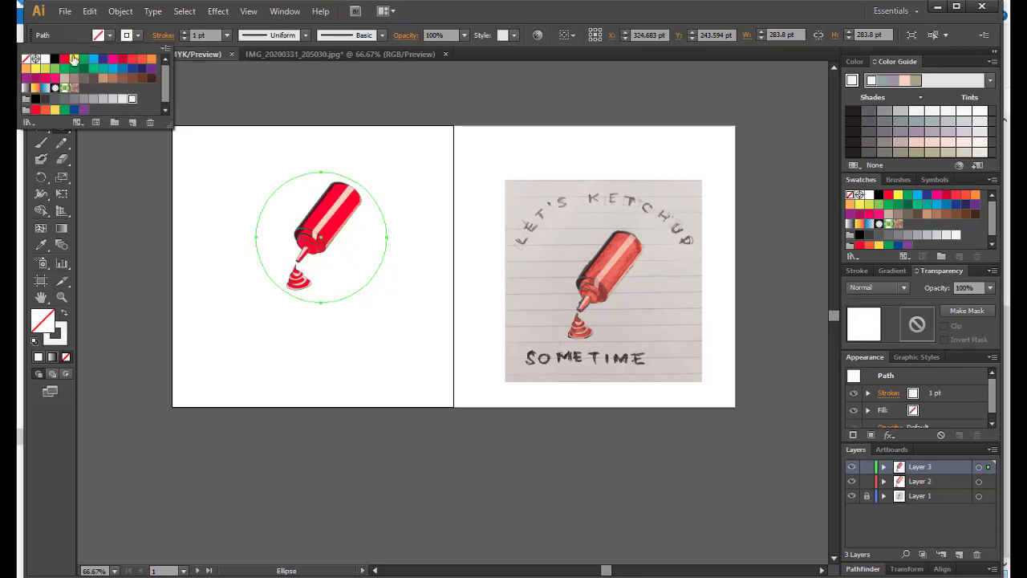
{"action": "left_click", "coordinate": [55, 58]}
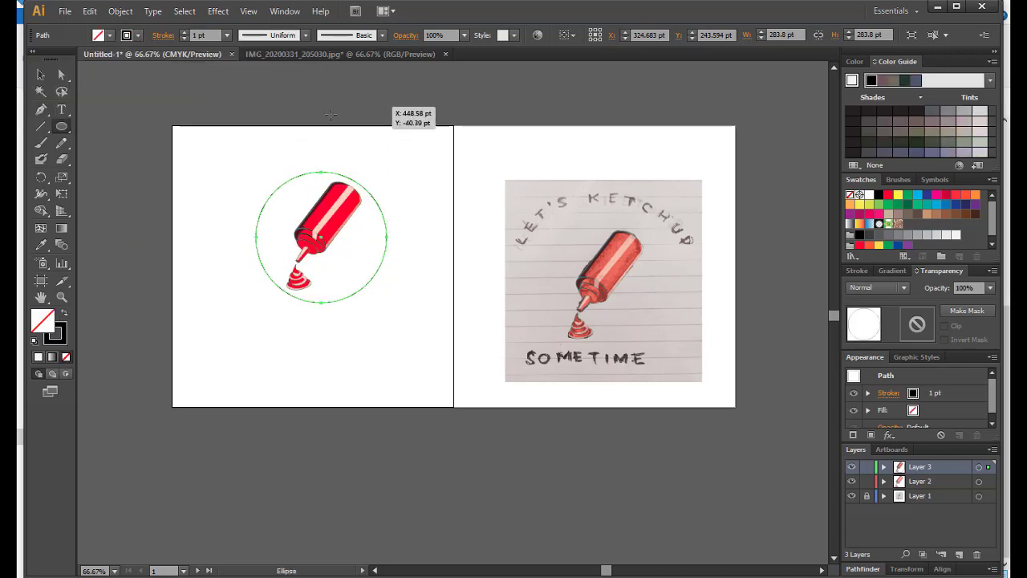
{"action": "key", "text": "v"}
{"action": "left_click", "coordinate": [240, 302]}
Enlarge the circle and move it down so the bottle sits centred inside.
{"action": "left_click", "coordinate": [272, 281]}
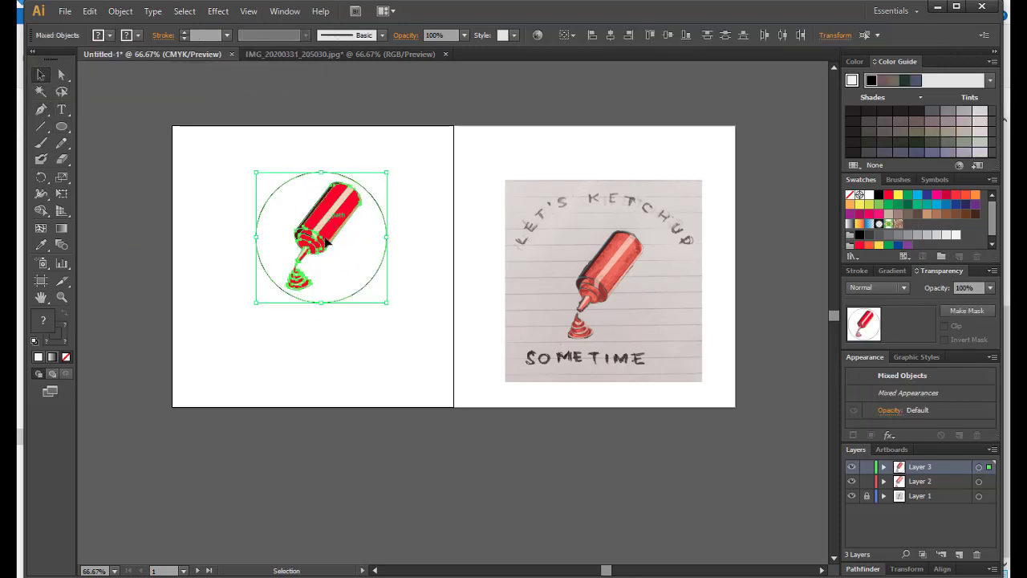
{"action": "left_click", "coordinate": [411, 96]}
{"action": "key", "text": "ctrl+plus"}
{"action": "key", "text": "ctrl+plus"}
{"action": "key", "text": "ctrl+minus"}
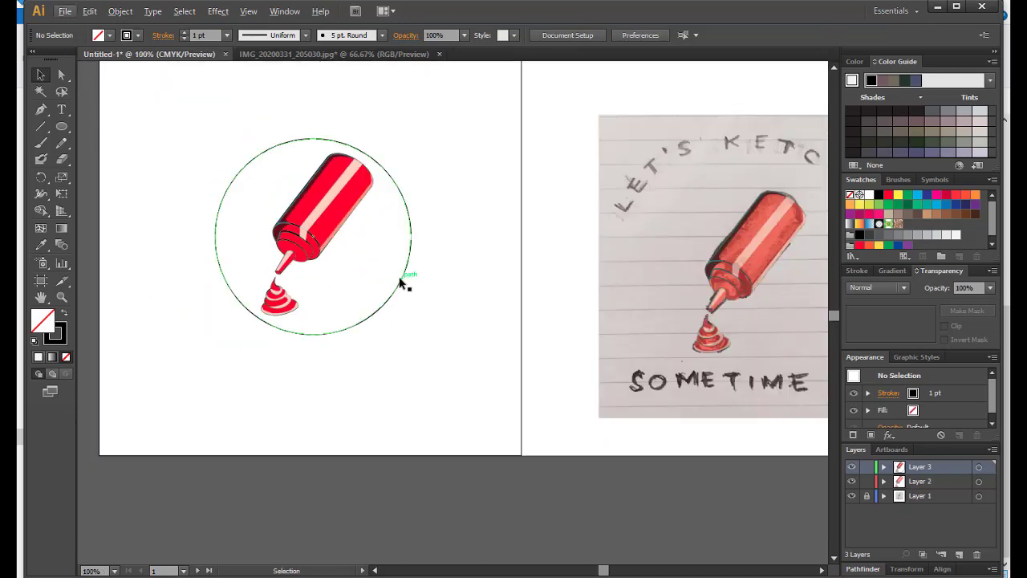
{"action": "left_click", "coordinate": [402, 282]}
{"action": "left_click_drag", "start_coordinate": [412, 335], "coordinate": [440, 365]}
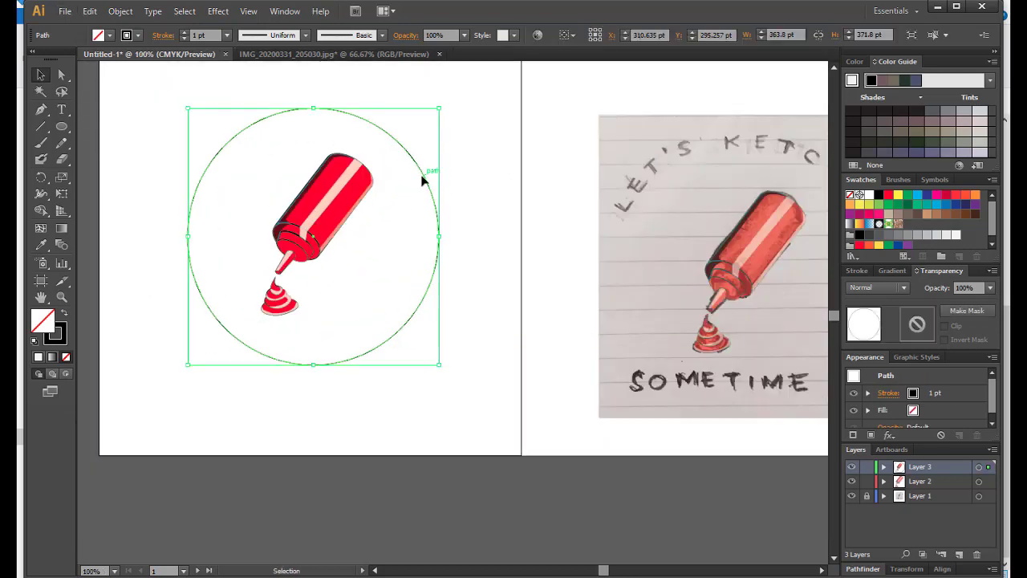
{"action": "left_click_drag", "start_coordinate": [423, 177], "coordinate": [429, 211]}
{"action": "left_click", "coordinate": [454, 85]}
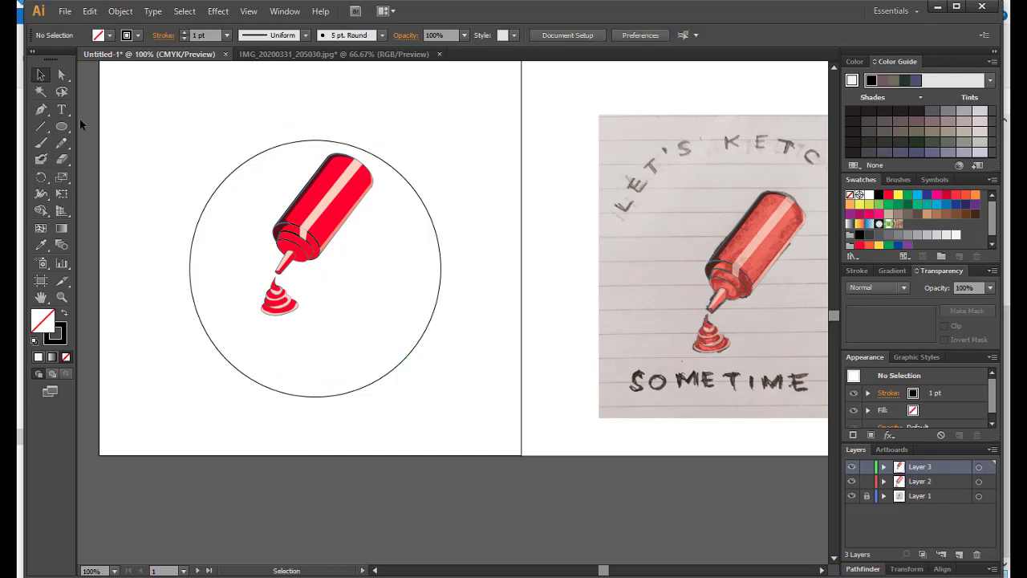
{"action": "left_click_drag", "start_coordinate": [61, 109], "coordinate": [146, 117]}
{"action": "left_click", "coordinate": [145, 112]}
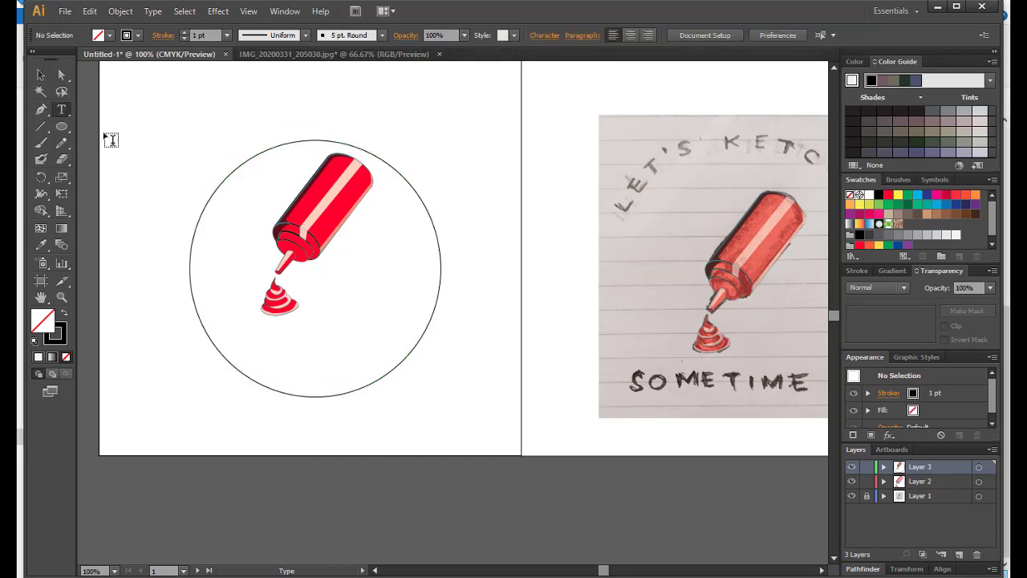
Type LET'S KETCHUP on the circle path at 36 pt, centred along the top.
{"action": "left_click_drag", "start_coordinate": [61, 110], "coordinate": [136, 140]}
{"action": "left_click", "coordinate": [205, 205]}
{"action": "type", "text": "LET'S KETCHUP"}
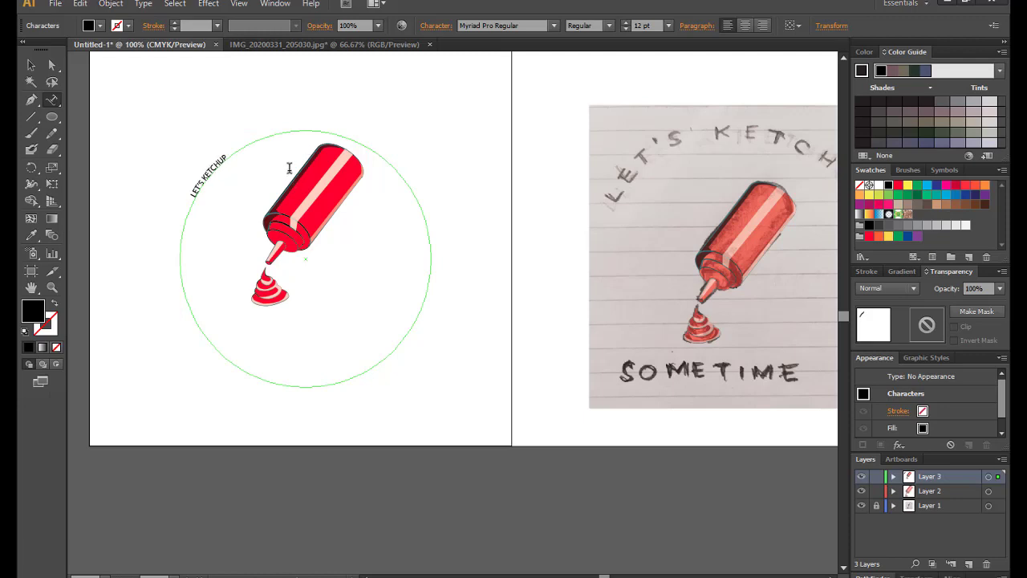
{"action": "left_click", "coordinate": [32, 65]}
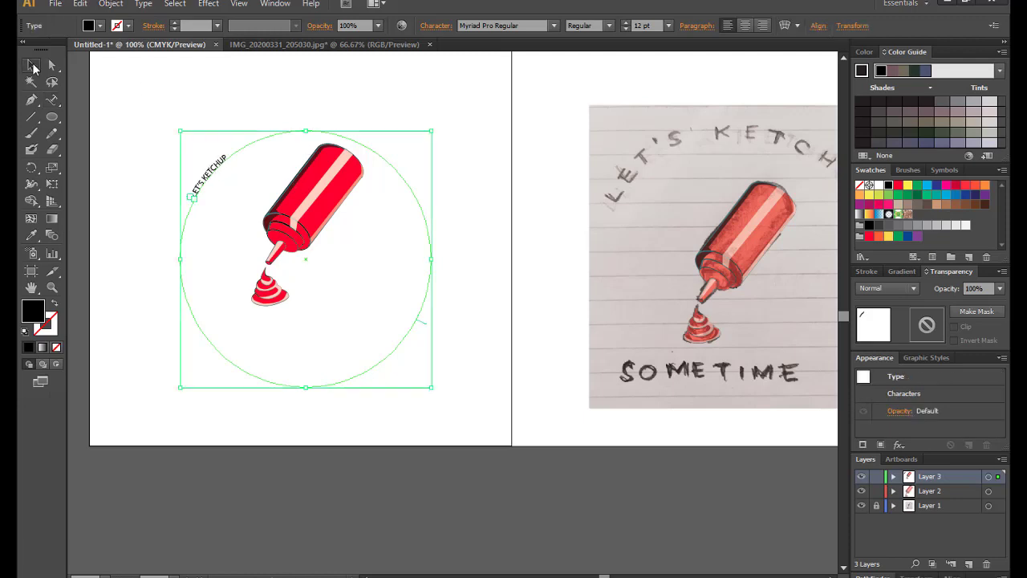
{"action": "left_click", "coordinate": [669, 30]}
{"action": "left_click", "coordinate": [677, 211]}
{"action": "left_click", "coordinate": [669, 25]}
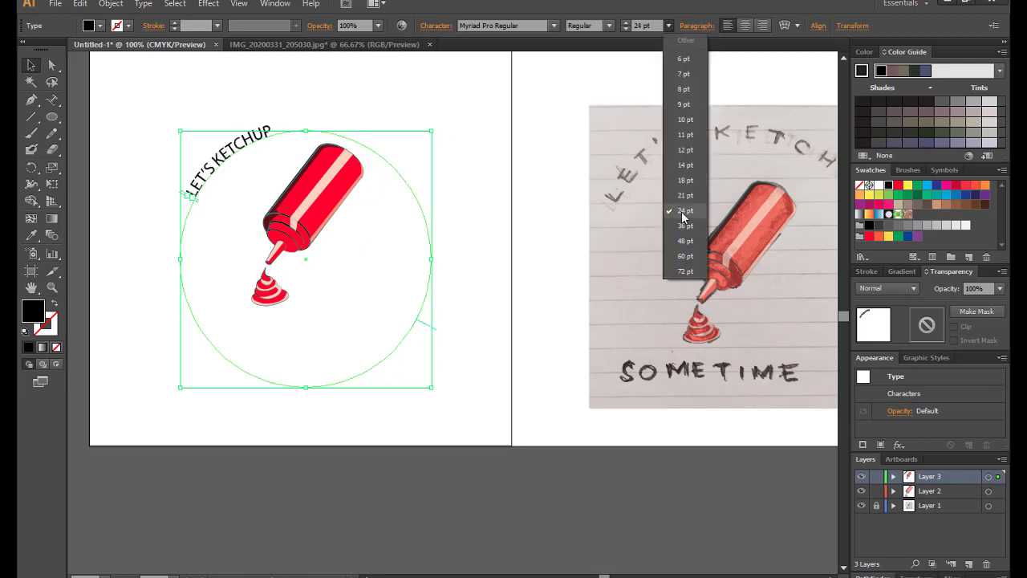
{"action": "left_click", "coordinate": [679, 241]}
{"action": "left_click_drag", "start_coordinate": [443, 341], "coordinate": [384, 377]}
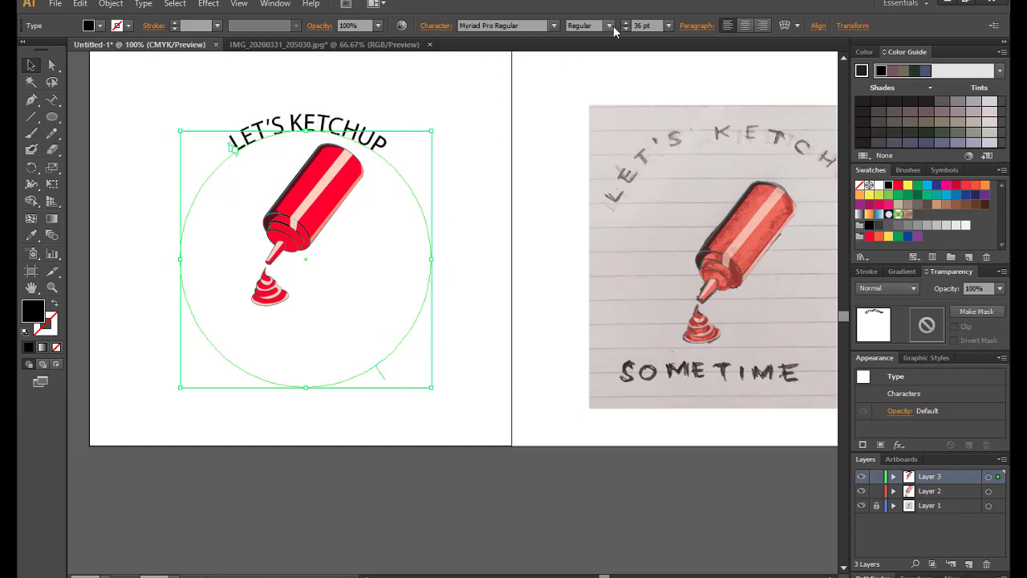
Set the curved text to Nueva Std Condensed at 60 pt.
{"action": "double_click", "coordinate": [555, 26]}
{"action": "left_click", "coordinate": [444, 27]}
{"action": "key", "text": "Down"}
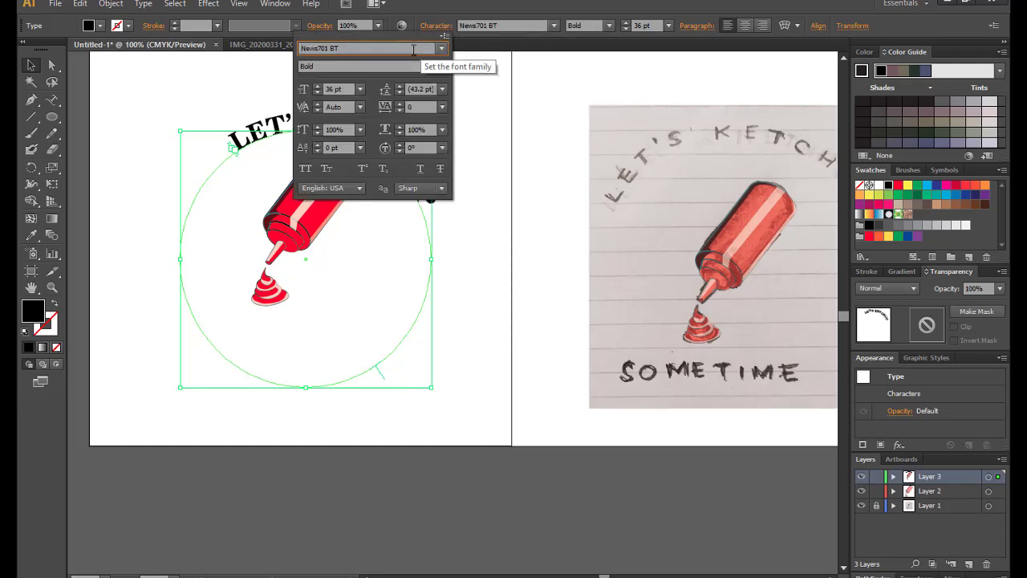
{"action": "key", "text": "Down"}
{"action": "key", "text": "Down"}
{"action": "key", "text": "Down"}
{"action": "key", "text": "Down"}
{"action": "key", "text": "Down"}
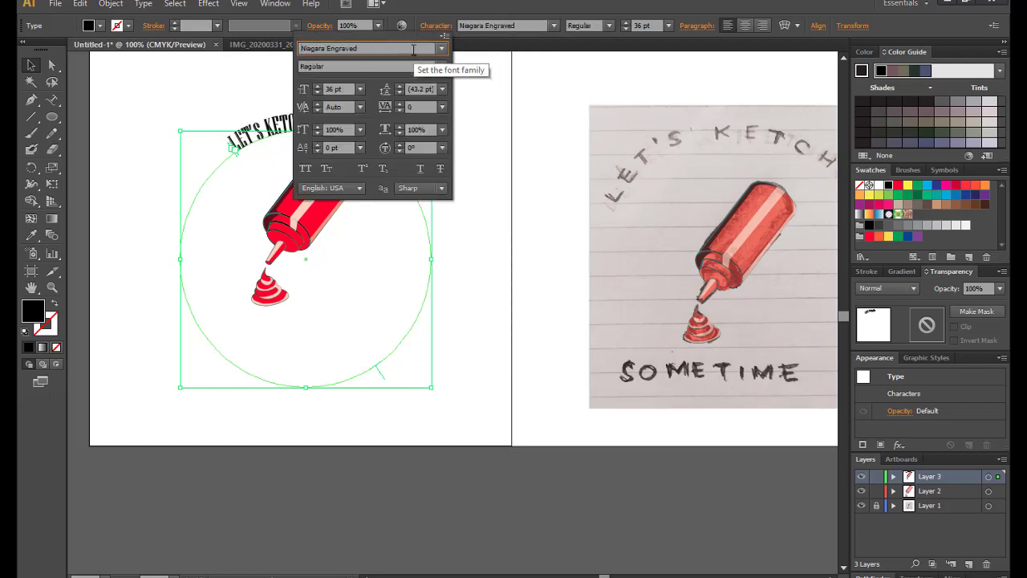
{"action": "key", "text": "Down"}
{"action": "key", "text": "Down"}
{"action": "key", "text": "Down"}
{"action": "key", "text": "Down"}
{"action": "key", "text": "Down"}
{"action": "key", "text": "Down"}
{"action": "key", "text": "Down"}
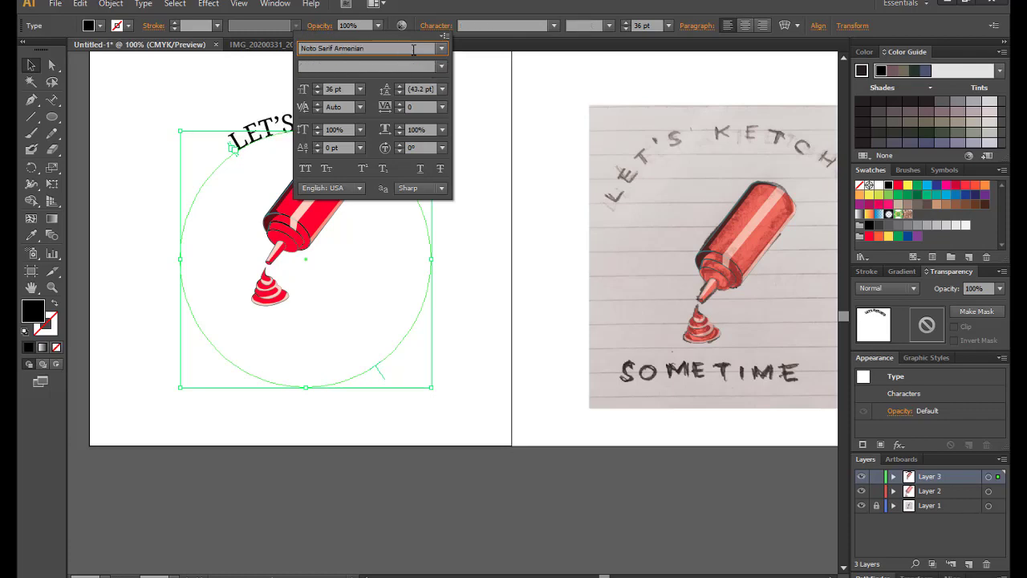
{"action": "key", "text": "Down"}
{"action": "key", "text": "Down"}
{"action": "key", "text": "Down"}
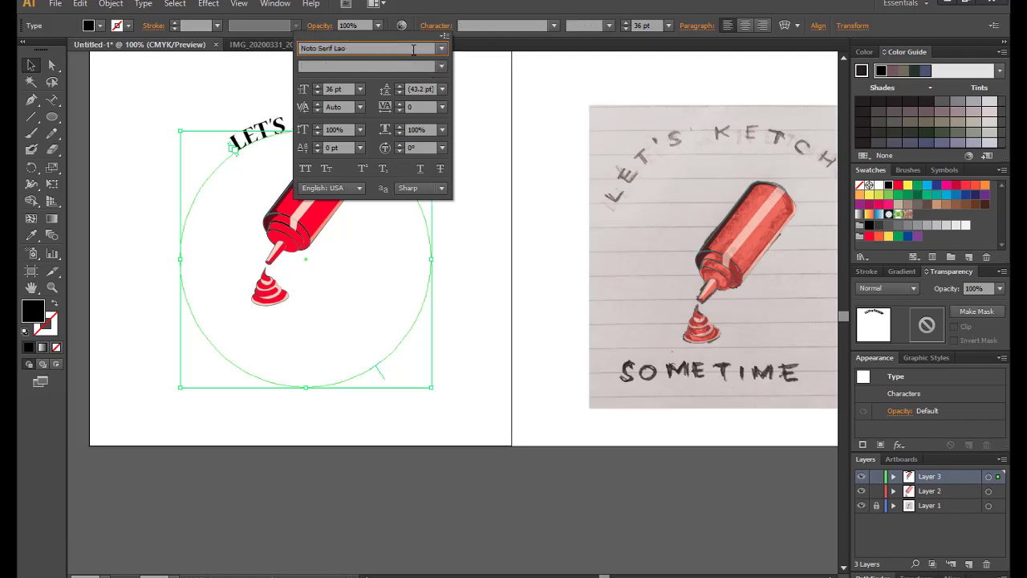
{"action": "key", "text": "Down"}
{"action": "key", "text": "Down"}
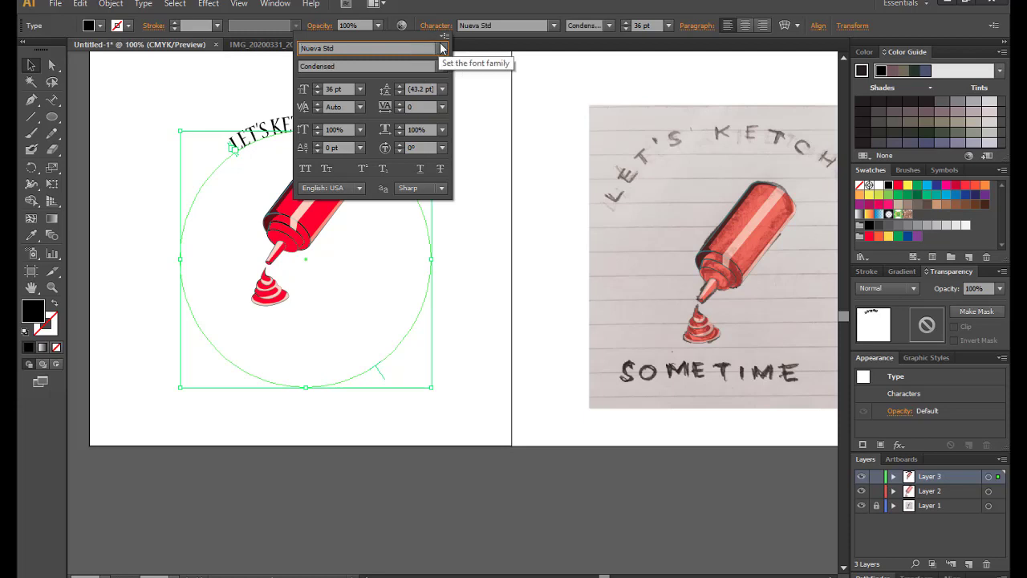
{"action": "key", "text": "Return"}
{"action": "left_click", "coordinate": [668, 25]}
{"action": "left_click", "coordinate": [674, 227]}
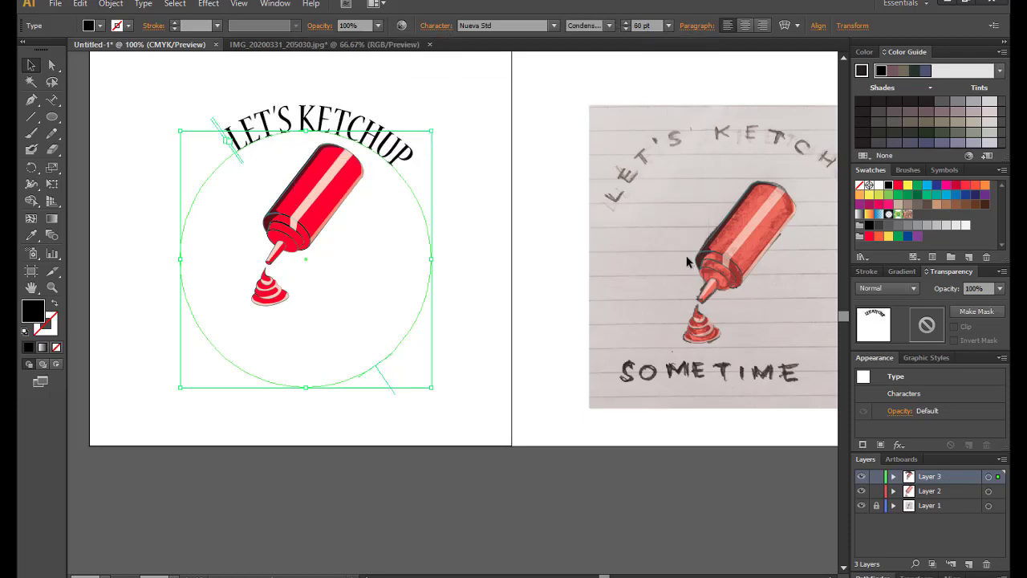
{"action": "left_click", "coordinate": [245, 79]}
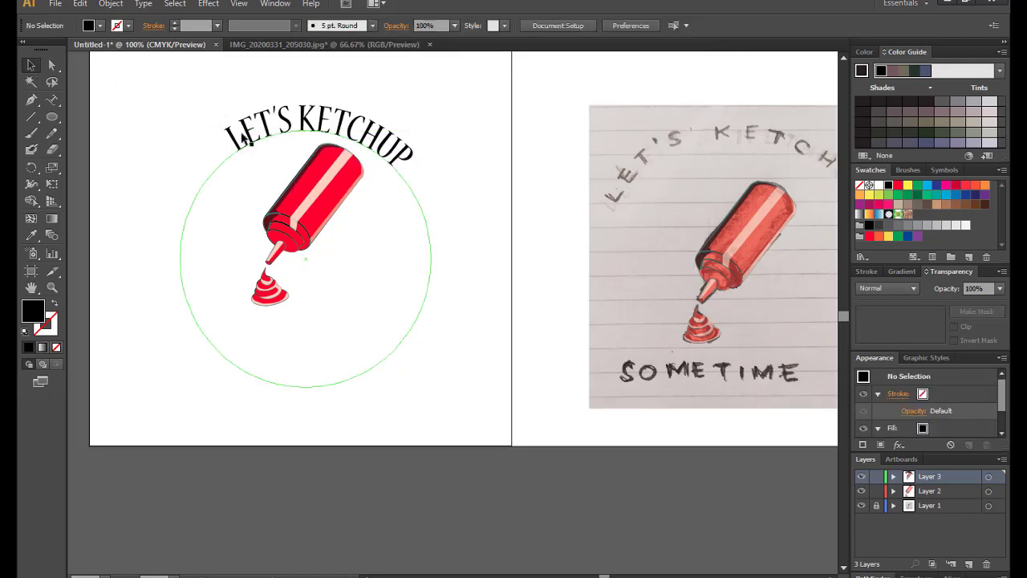
{"action": "left_click", "coordinate": [245, 141]}
Set the curved text's tracking to 200 and reposition it along the circle.
{"action": "left_click", "coordinate": [436, 25]}
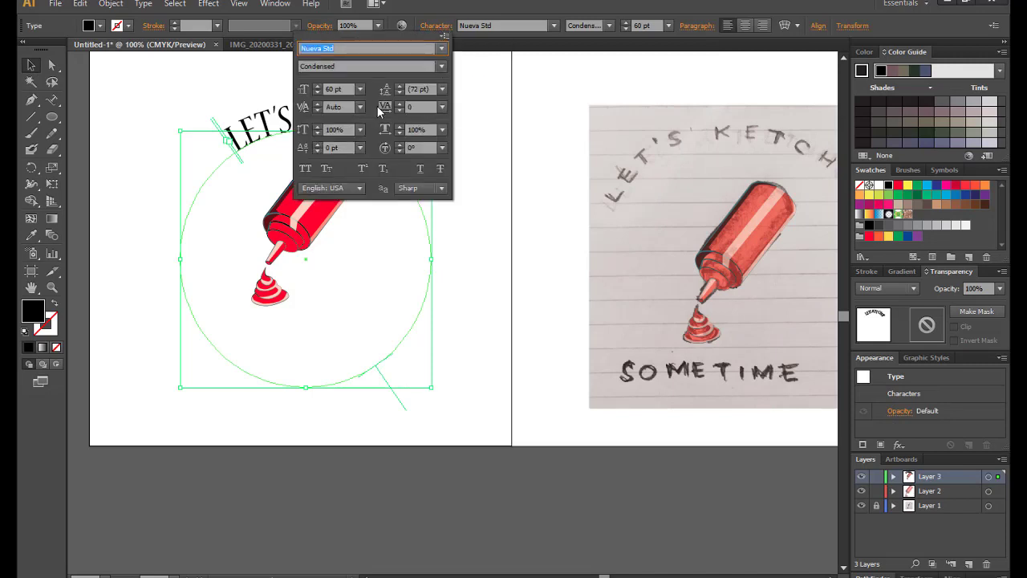
{"action": "left_click", "coordinate": [442, 107]}
{"action": "left_click", "coordinate": [456, 325]}
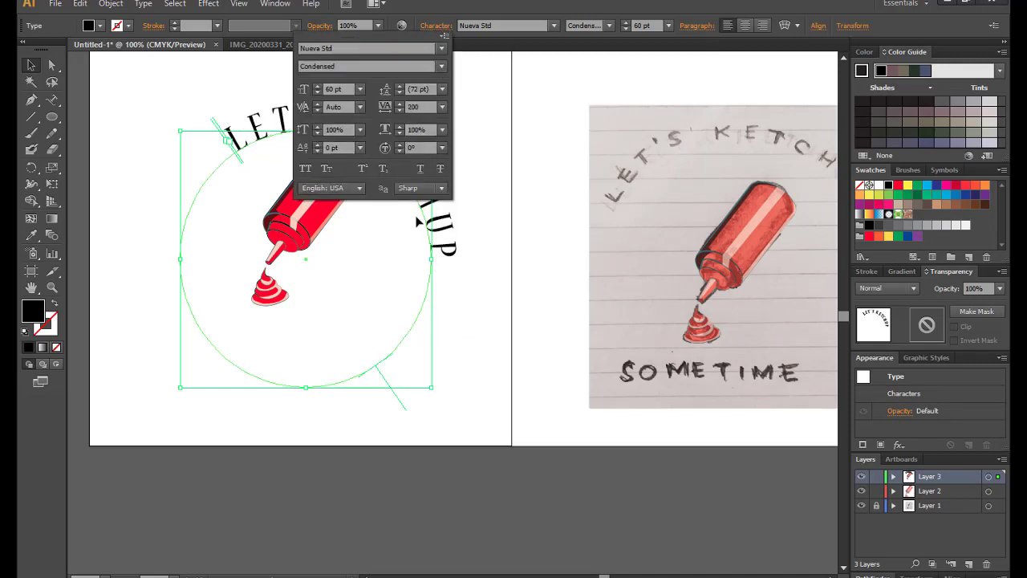
{"action": "left_click", "coordinate": [415, 386]}
{"action": "mouse_move", "coordinate": [401, 404]}
{"action": "left_mouse_down"}
{"action": "mouse_move", "coordinate": [411, 329]}
{"action": "mouse_move", "coordinate": [420, 336]}
{"action": "left_mouse_up"}
Add the word SOMETIME below the ketchup drop and position it.
{"action": "left_click", "coordinate": [127, 103]}
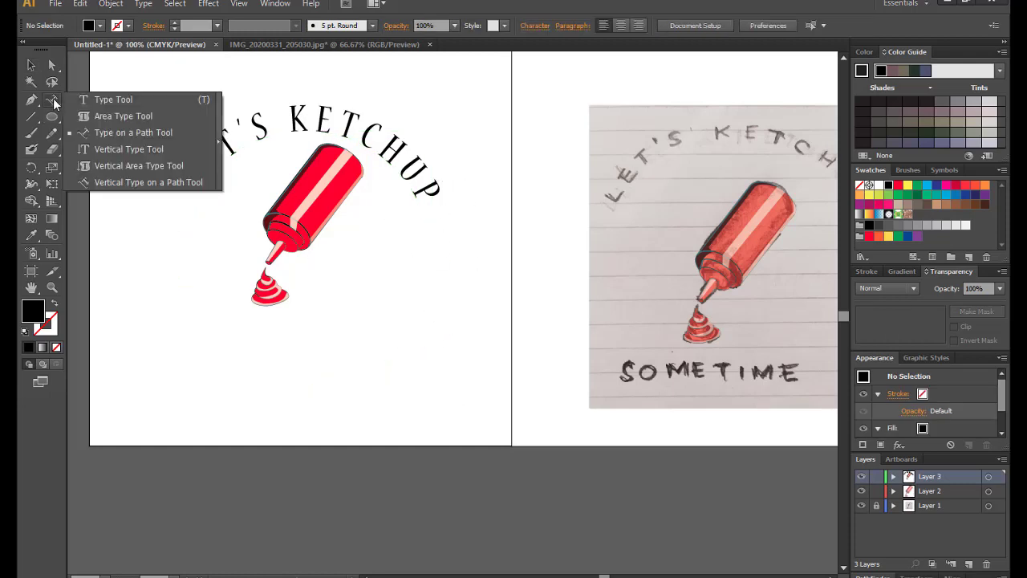
{"action": "left_click_drag", "start_coordinate": [52, 99], "coordinate": [92, 99]}
{"action": "left_click", "coordinate": [193, 353]}
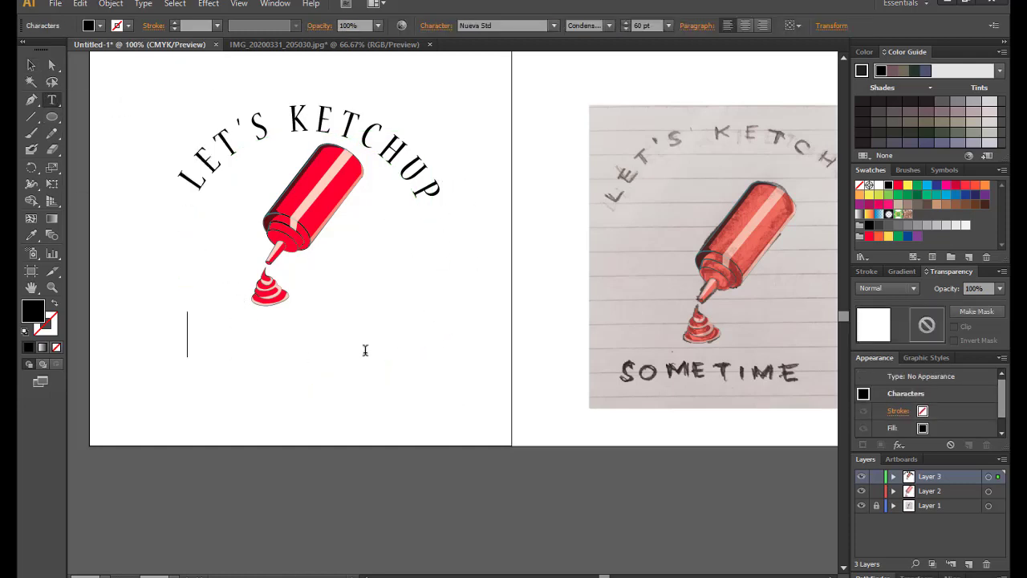
{"action": "type", "text": "SOMETIME"}
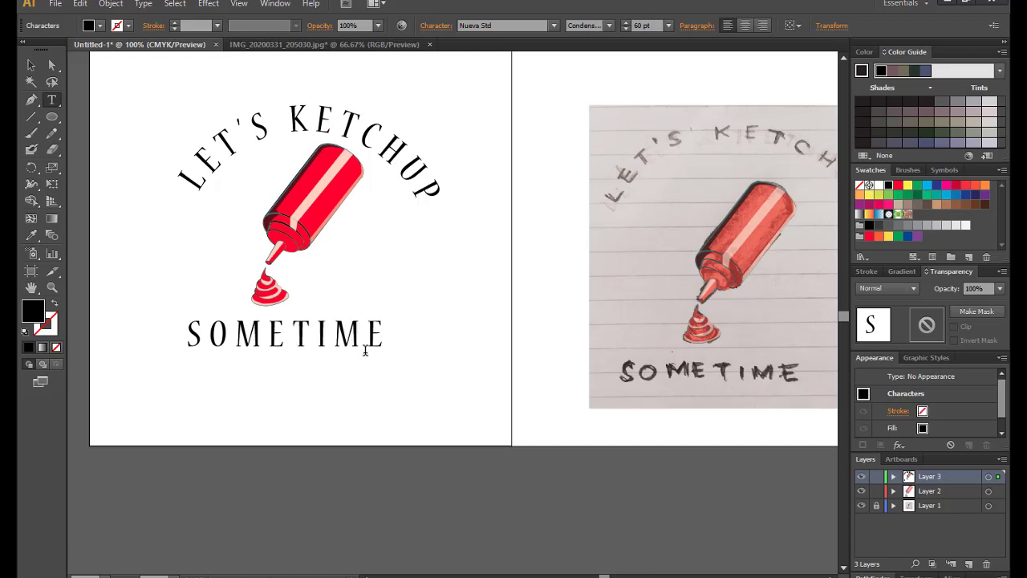
{"action": "left_click", "coordinate": [31, 65]}
{"action": "left_click_drag", "start_coordinate": [273, 338], "coordinate": [317, 343]}
{"action": "left_click", "coordinate": [444, 478]}
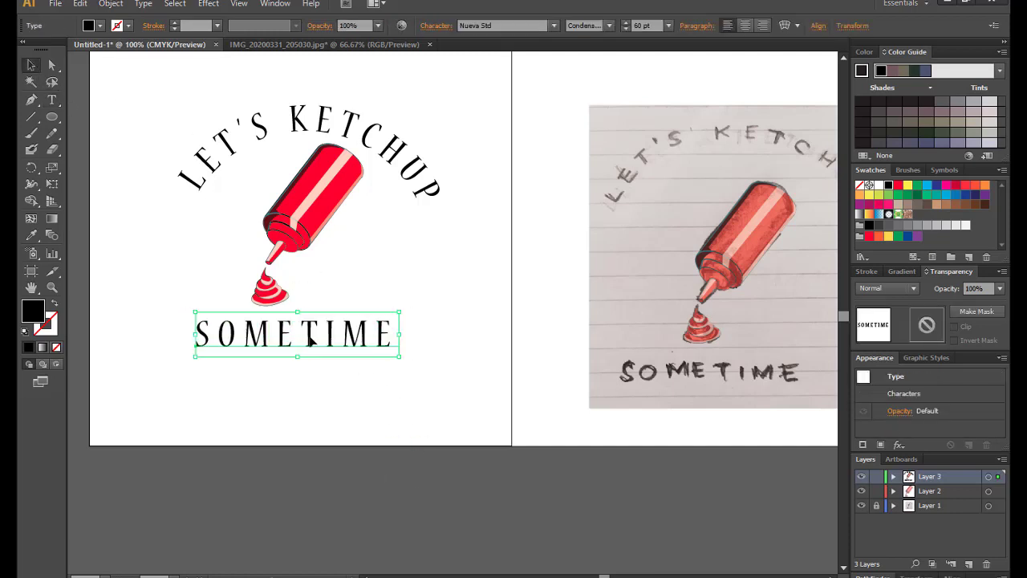
{"action": "left_click", "coordinate": [340, 394]}
Draw an unfilled ellipse around SOMETIME with a 5 pt black stroke.
{"action": "left_click_drag", "start_coordinate": [53, 117], "coordinate": [107, 152]}
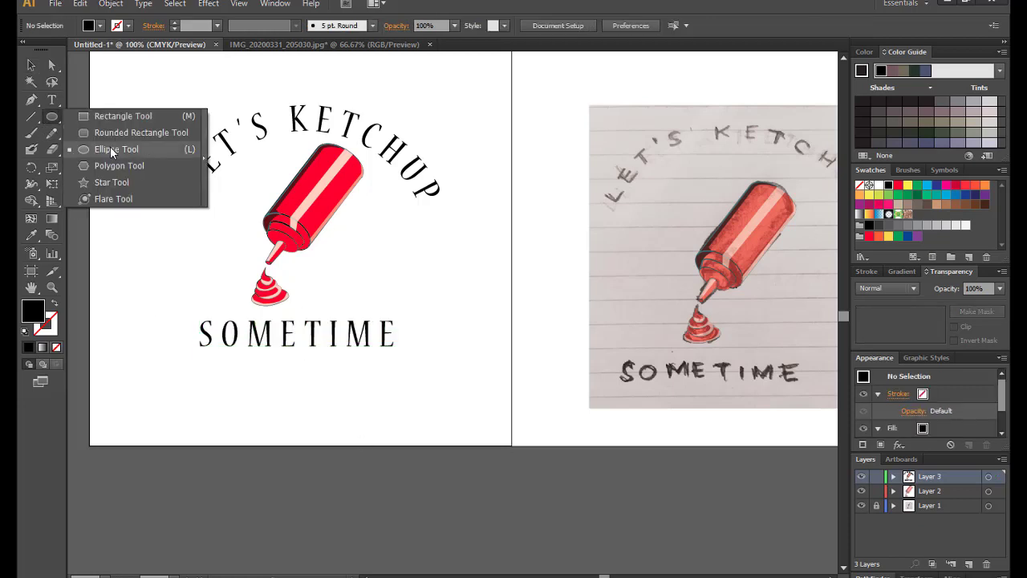
{"action": "mouse_move", "coordinate": [179, 315]}
{"action": "left_mouse_down"}
{"action": "mouse_move", "coordinate": [241, 348]}
{"action": "mouse_move", "coordinate": [413, 355]}
{"action": "left_mouse_up"}
{"action": "left_click", "coordinate": [56, 304]}
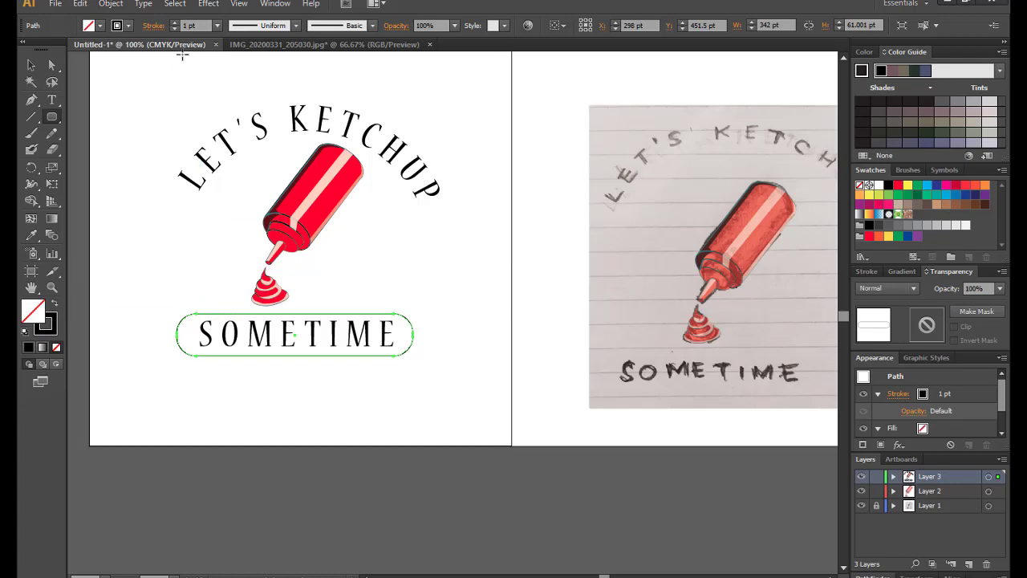
{"action": "left_click", "coordinate": [217, 26]}
{"action": "left_click", "coordinate": [232, 146]}
{"action": "left_click", "coordinate": [31, 64]}
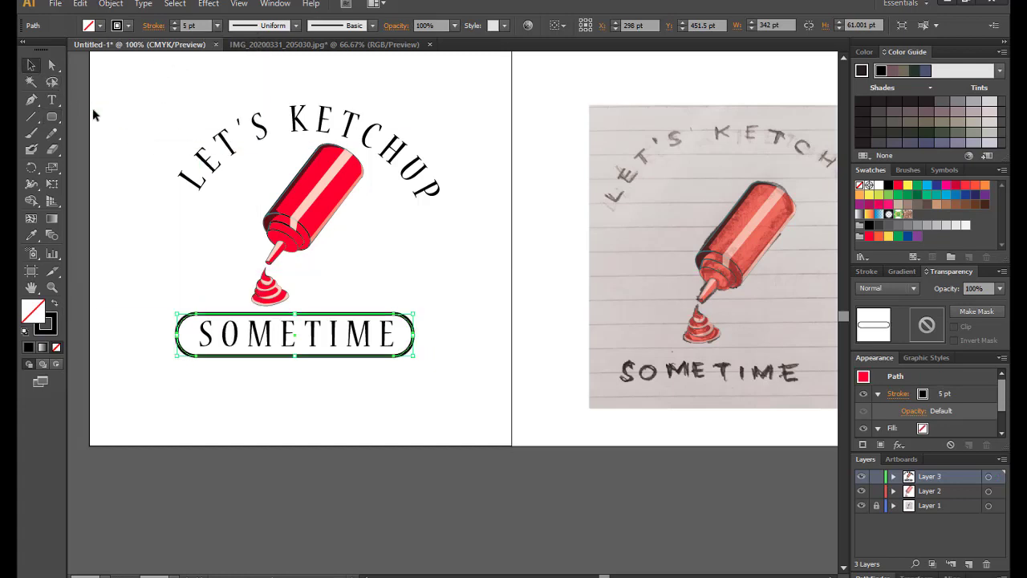
{"action": "left_click", "coordinate": [94, 110]}
{"action": "scroll", "coordinate": [360, 316], "scroll_direction": "down", "scroll_amount": 1}
{"action": "scroll", "coordinate": [392, 307], "scroll_direction": "up", "scroll_amount": 1}
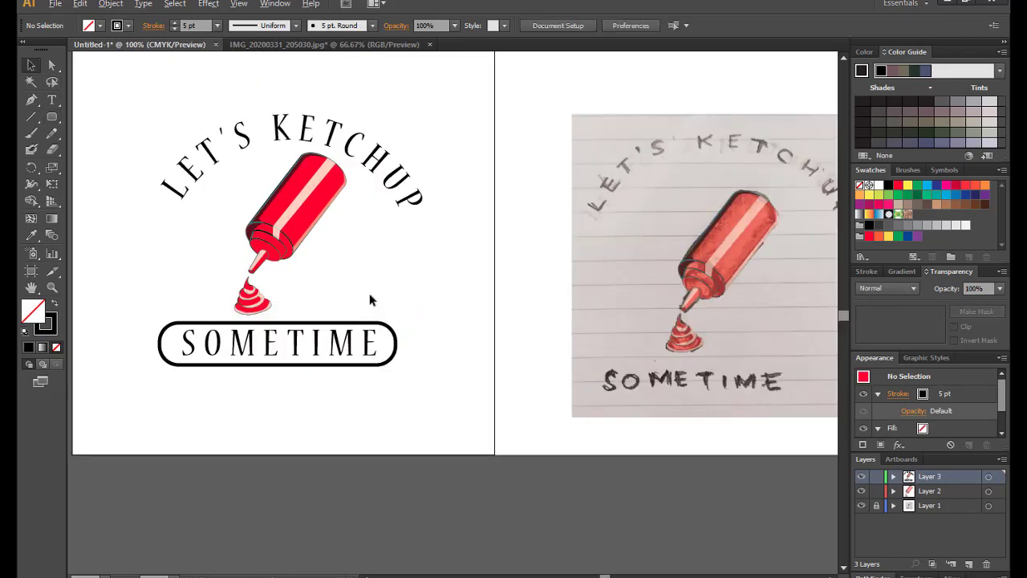
{"action": "scroll", "coordinate": [332, 326], "scroll_direction": "down", "scroll_amount": 1}
Centre SOMETIME horizontally and vertically in its pill, then group them.
{"action": "left_click", "coordinate": [338, 341]}
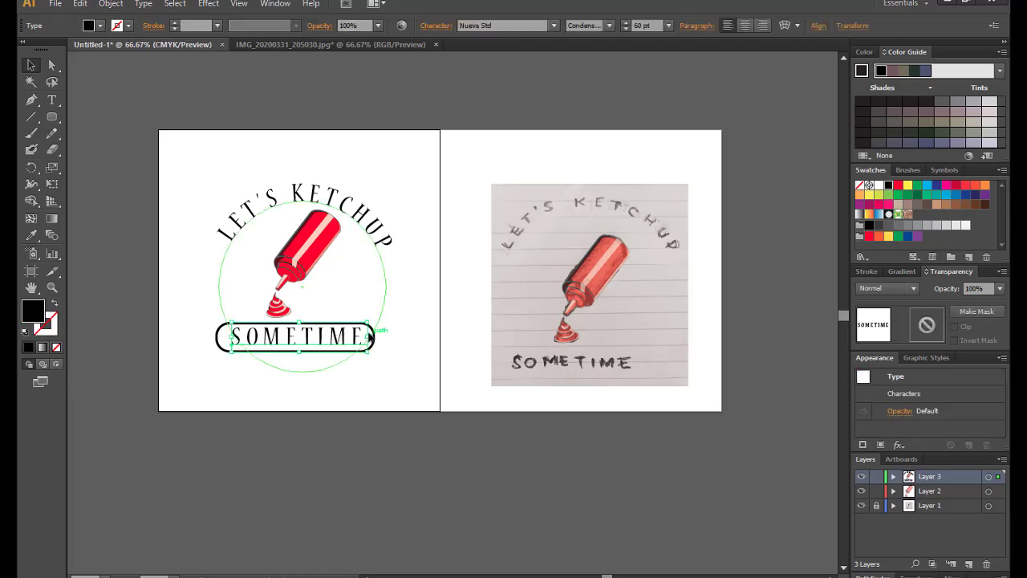
{"action": "left_click", "coordinate": [374, 339], "text": "shift"}
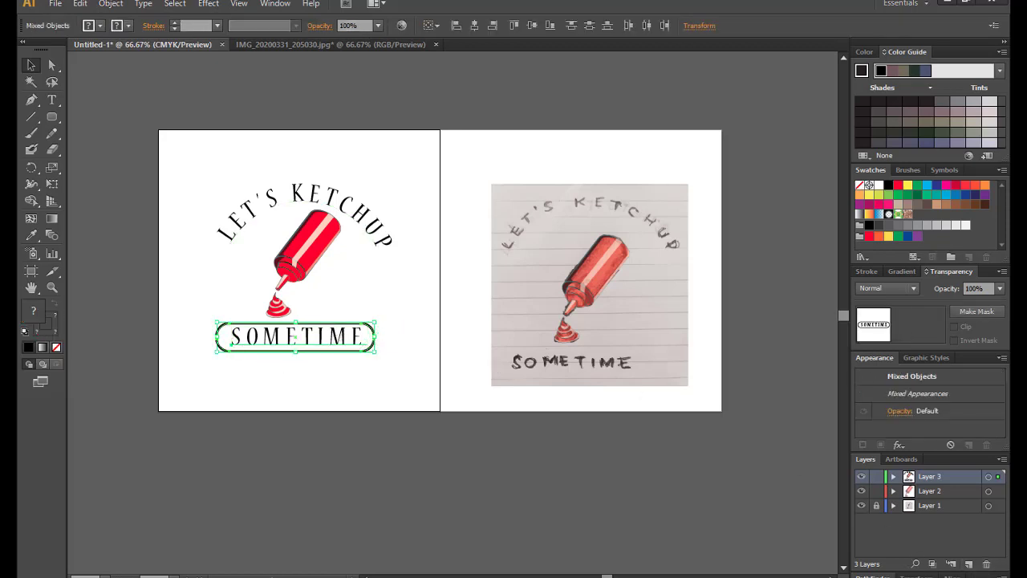
{"action": "left_click", "coordinate": [955, 575]}
{"action": "left_click", "coordinate": [888, 496]}
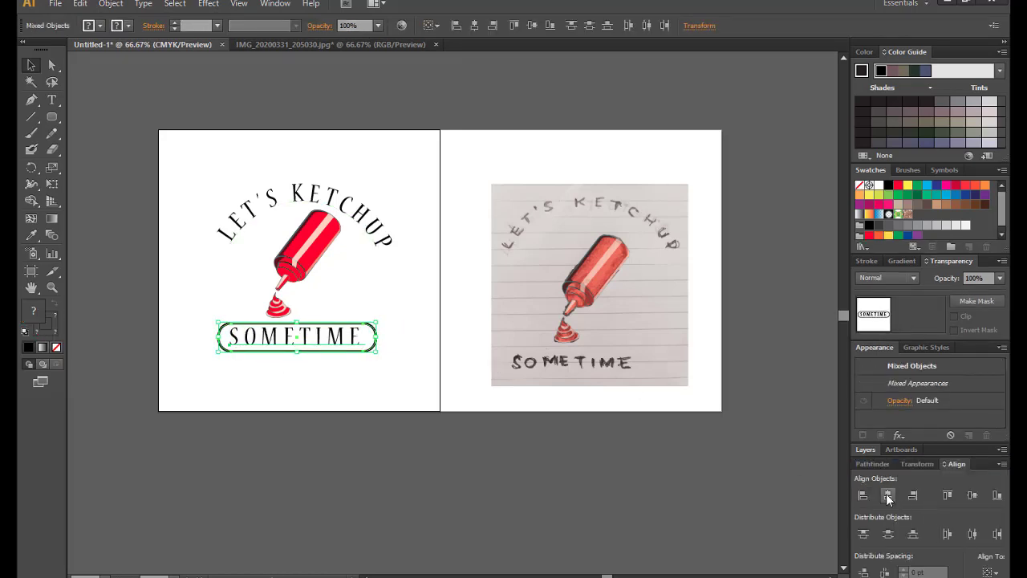
{"action": "left_click", "coordinate": [973, 496]}
{"action": "left_click", "coordinate": [111, 4]}
{"action": "left_click", "coordinate": [128, 50]}
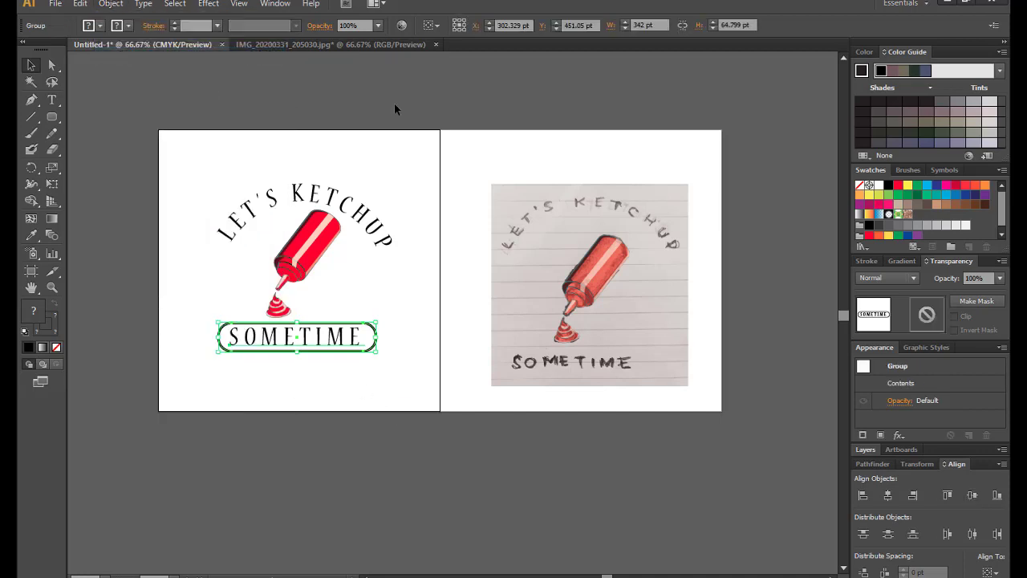
{"action": "left_click", "coordinate": [394, 112]}
Horizontally centre the bottle, the SOMETIME pill and the curved text on the artboard.
{"action": "left_click", "coordinate": [336, 318]}
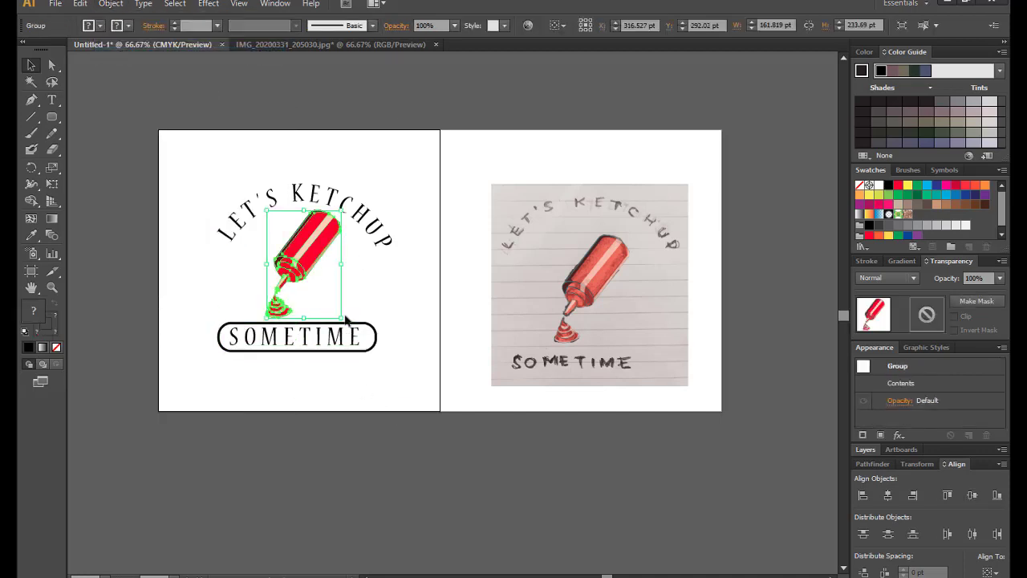
{"action": "left_click", "coordinate": [888, 495]}
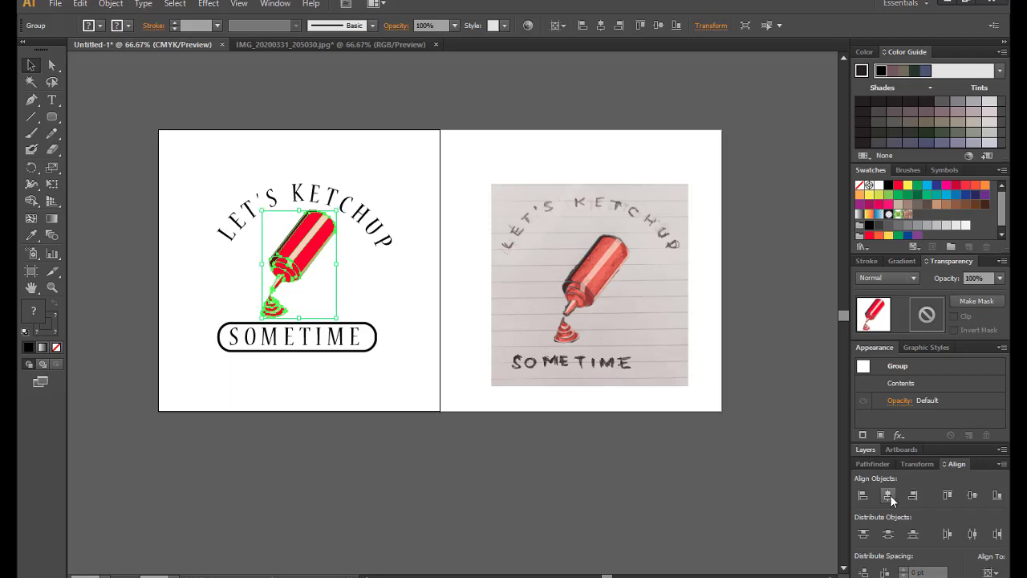
{"action": "left_click", "coordinate": [369, 347]}
{"action": "left_click", "coordinate": [887, 497]}
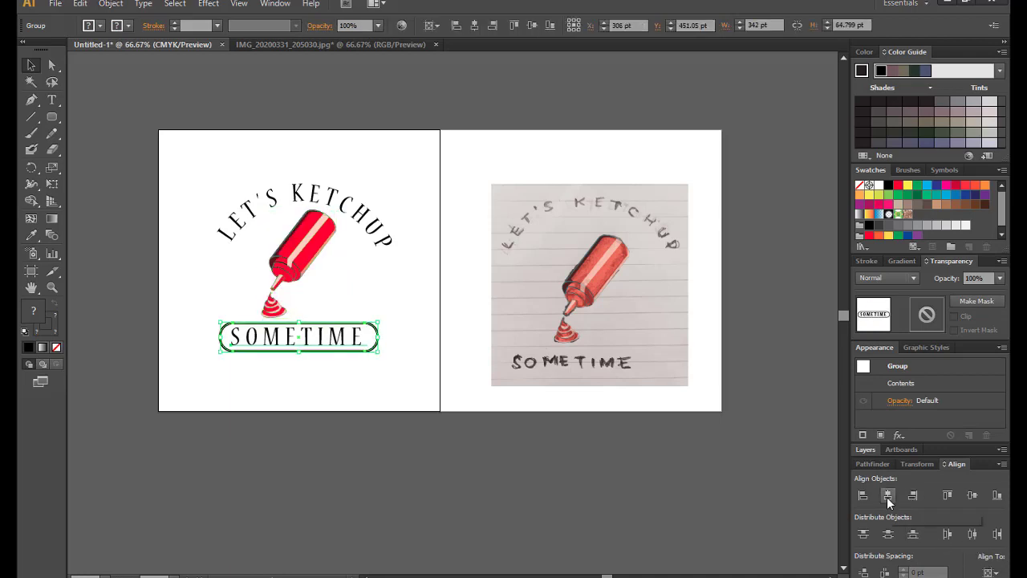
{"action": "left_click", "coordinate": [339, 192]}
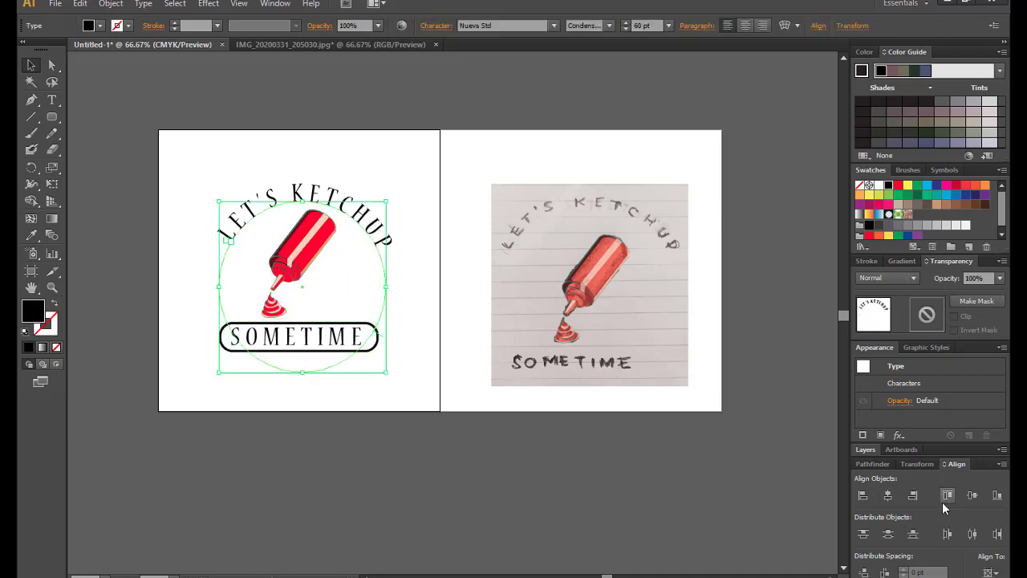
{"action": "left_click", "coordinate": [888, 496]}
{"action": "left_click", "coordinate": [972, 495]}
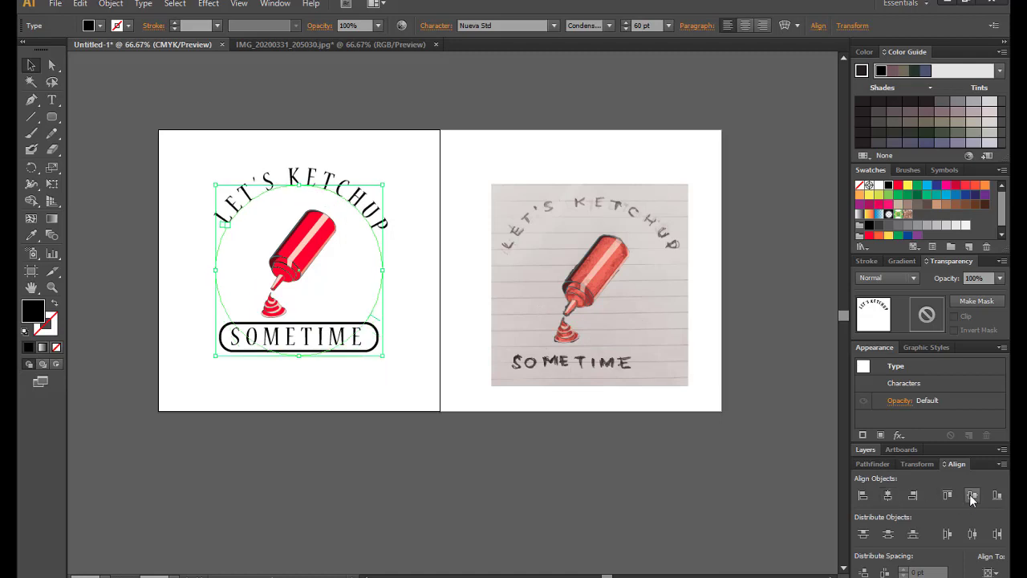
{"action": "left_click_drag", "start_coordinate": [340, 192], "coordinate": [340, 194]}
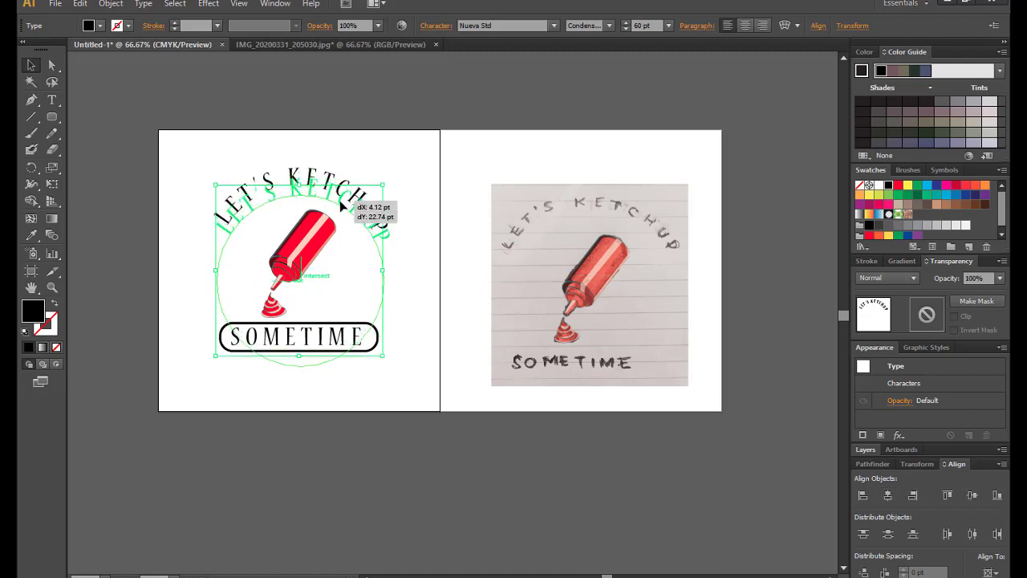
{"action": "left_click", "coordinate": [372, 189]}
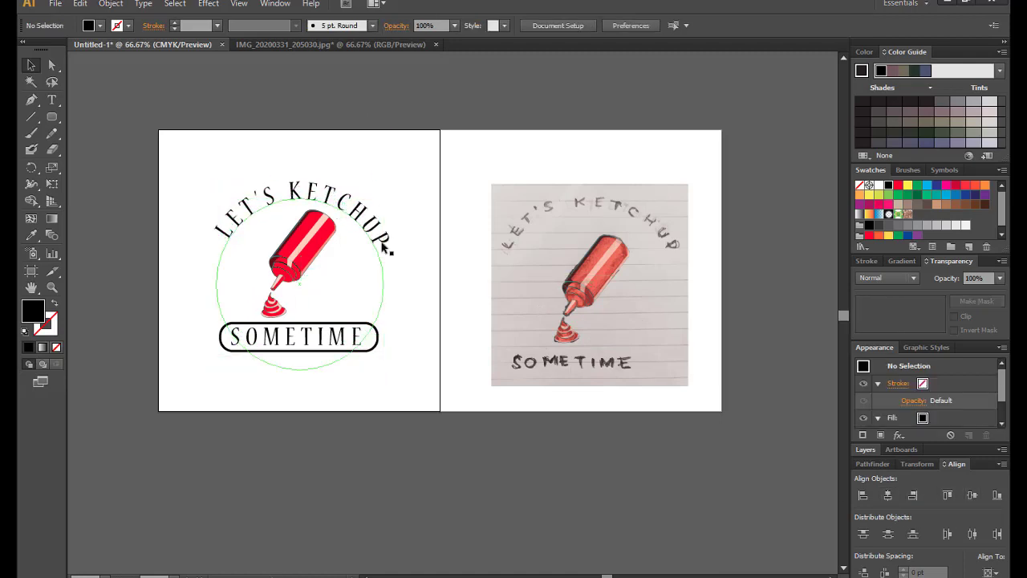
{"action": "scroll", "coordinate": [399, 292], "scroll_direction": "down", "scroll_amount": 2}
{"action": "scroll", "coordinate": [397, 306], "scroll_direction": "up", "scroll_amount": 1}
{"action": "scroll", "coordinate": [386, 240], "scroll_direction": "up", "scroll_amount": 1}
{"action": "scroll", "coordinate": [363, 101], "scroll_direction": "up", "scroll_amount": 1}
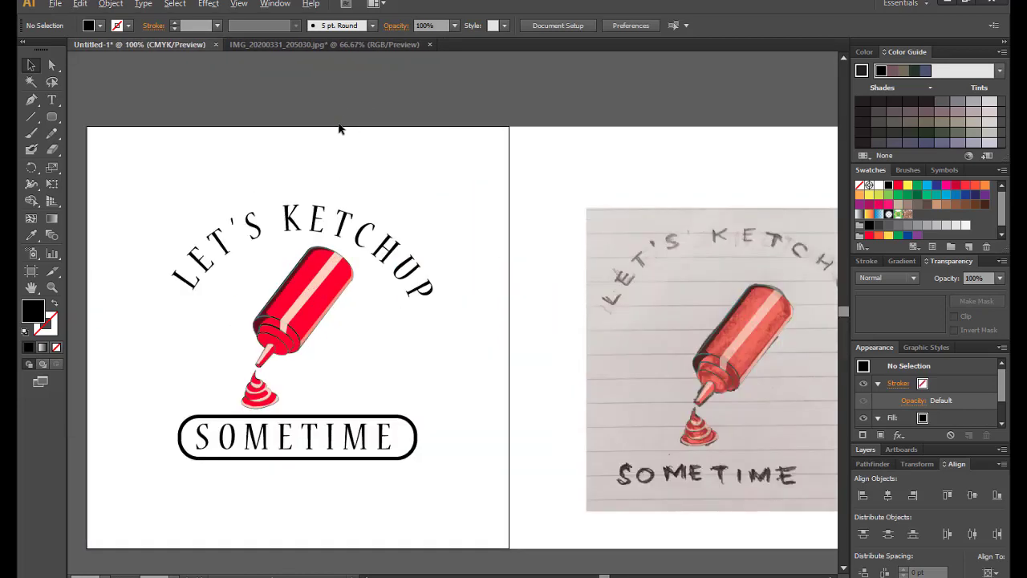
{"action": "scroll", "coordinate": [382, 359], "scroll_direction": "down", "scroll_amount": 1}
Draw a blue rectangle over artboard 1 and paste it in back on Layer 1 behind the logo.
{"action": "mouse_move", "coordinate": [52, 118]}
{"action": "left_mouse_down"}
{"action": "mouse_move", "coordinate": [96, 112]}
{"action": "mouse_move", "coordinate": [340, 324]}
{"action": "mouse_move", "coordinate": [508, 531]}
{"action": "left_mouse_up"}
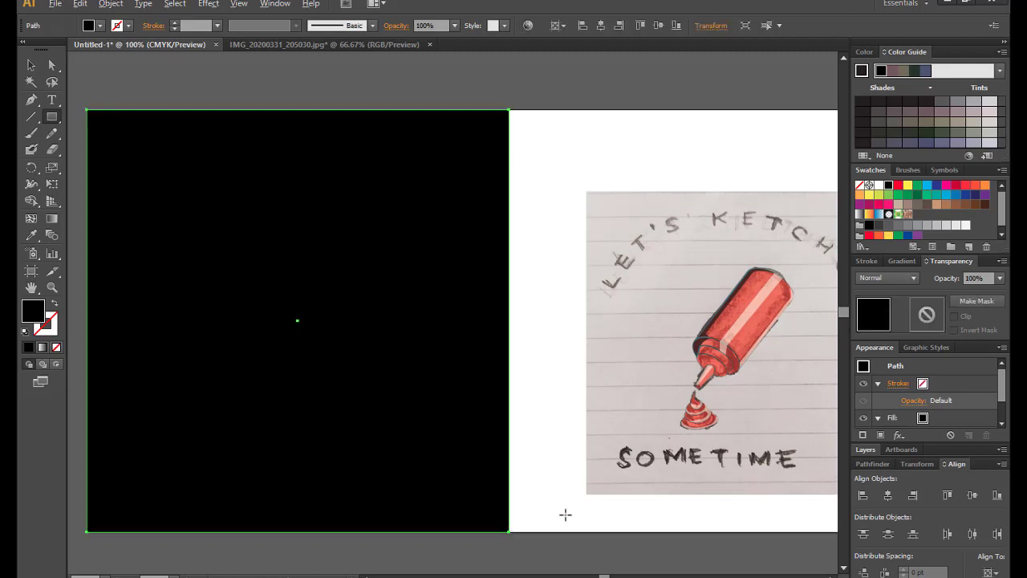
{"action": "left_click", "coordinate": [947, 195]}
{"action": "key", "text": "v"}
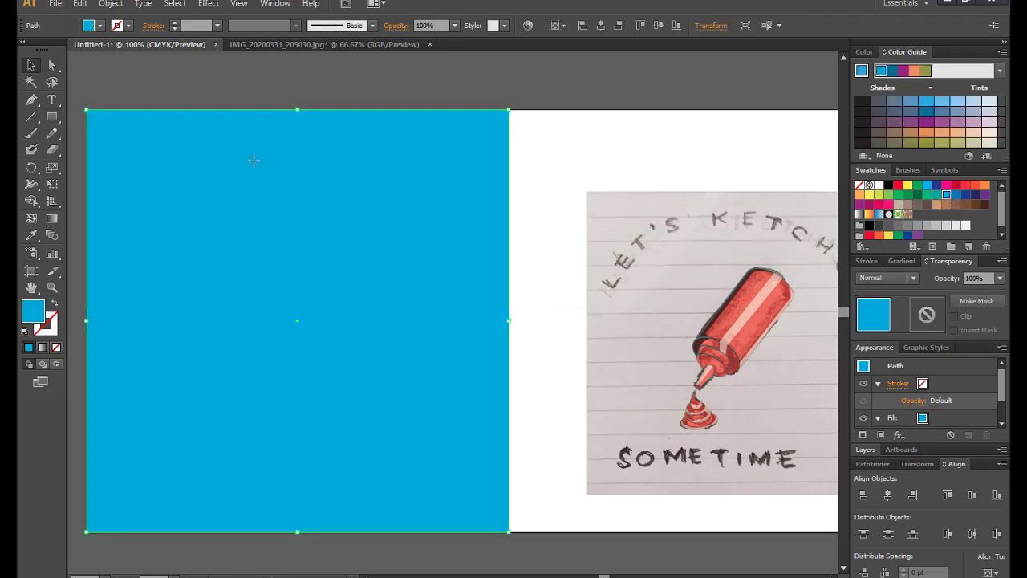
{"action": "key", "text": "Delete"}
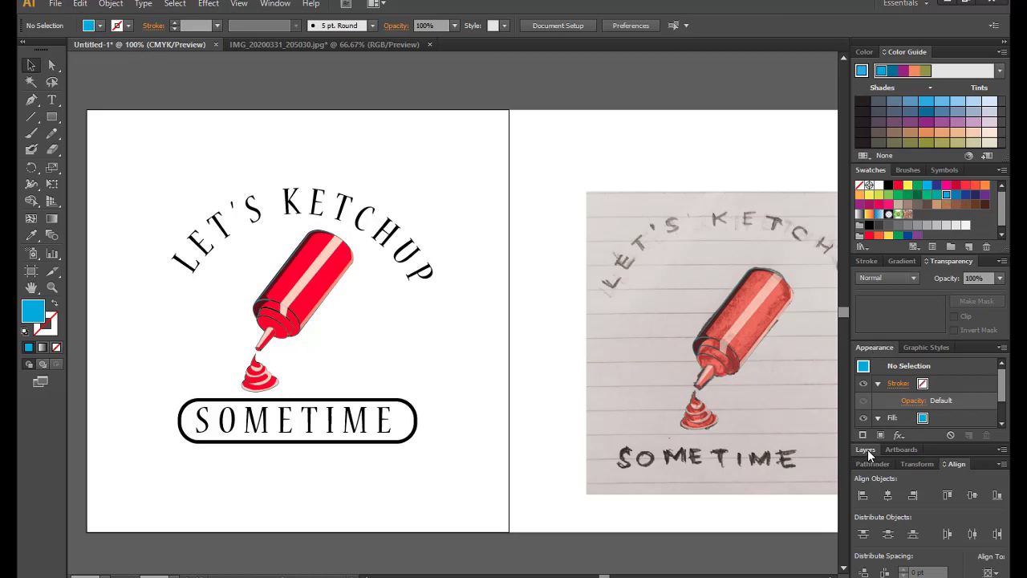
{"action": "left_click", "coordinate": [865, 449]}
{"action": "left_click", "coordinate": [935, 505]}
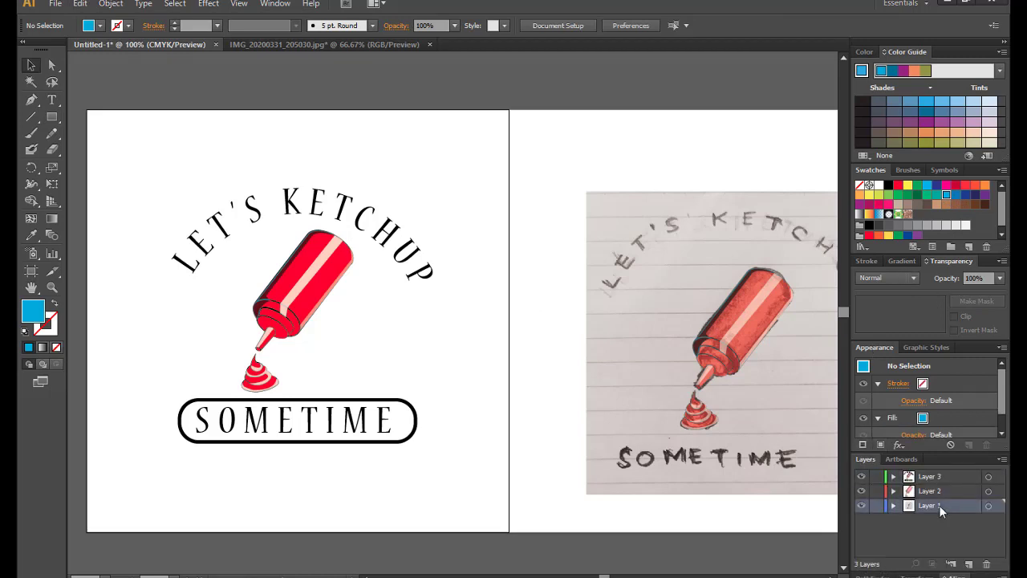
{"action": "key", "text": "ctrl+f"}
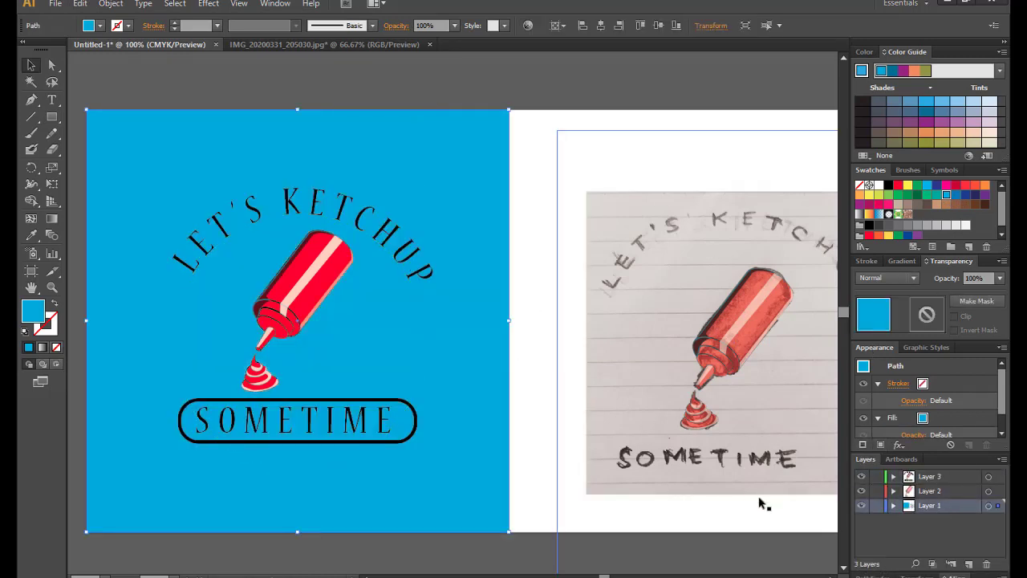
Paste the blue rectangle onto Artboard 2 and send it to the back behind the sketch.
{"action": "scroll", "coordinate": [683, 532], "scroll_direction": "right", "scroll_amount": 5}
{"action": "scroll", "coordinate": [496, 169], "scroll_direction": "right", "scroll_amount": 3}
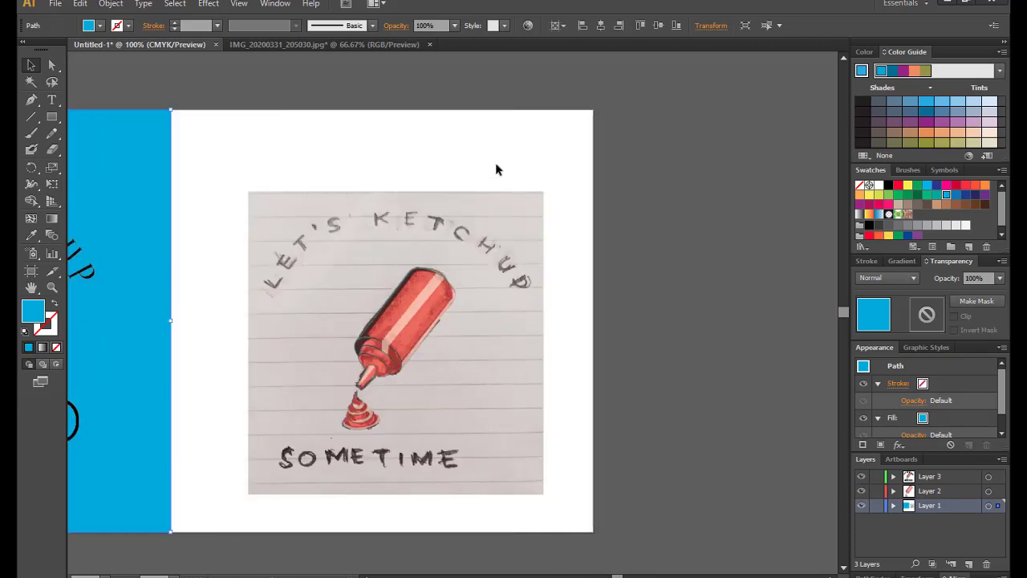
{"action": "left_click", "coordinate": [901, 460]}
{"action": "double_click", "coordinate": [932, 489]}
{"action": "key", "text": "ctrl+shift+v"}
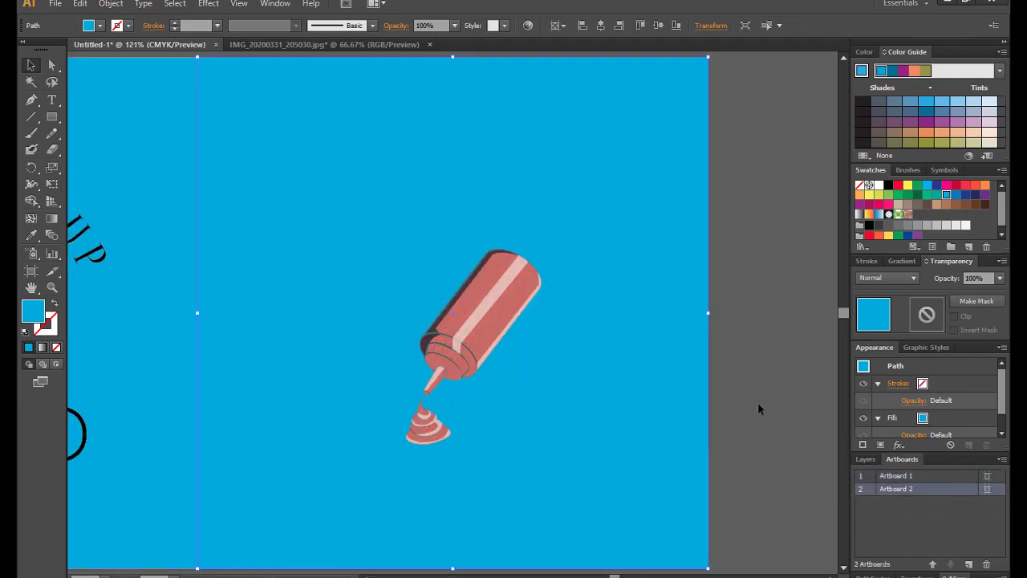
{"action": "right_click", "coordinate": [682, 355]}
{"action": "mouse_move", "coordinate": [704, 470]}
{"action": "left_click", "coordinate": [867, 465]}
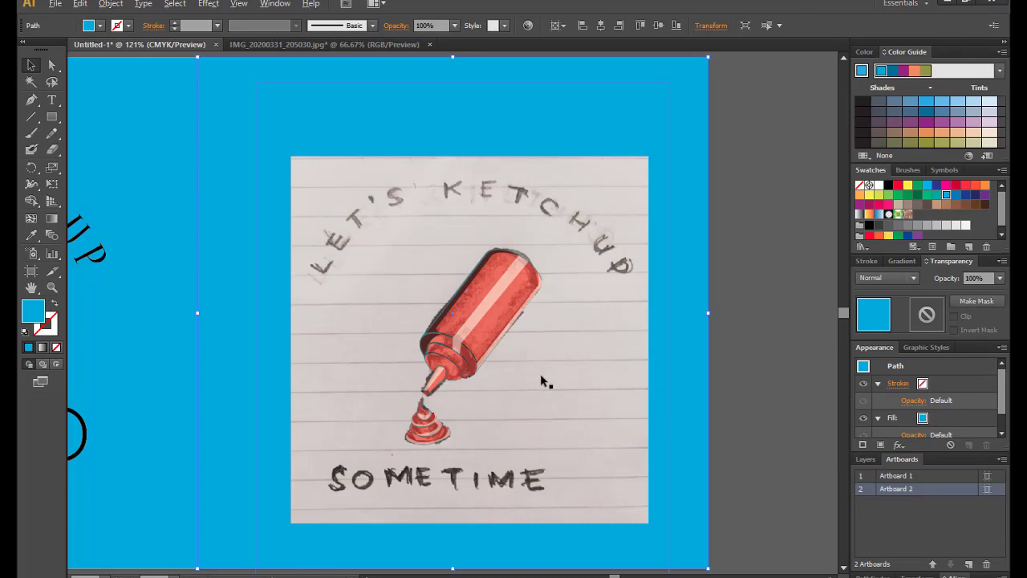
Check both artboards at fit and 100% zoom, then reselect the first artboard's blue background.
{"action": "key", "text": "ctrl+alt+0"}
{"action": "left_click", "coordinate": [448, 174]}
{"action": "key", "text": "ctrl+1"}
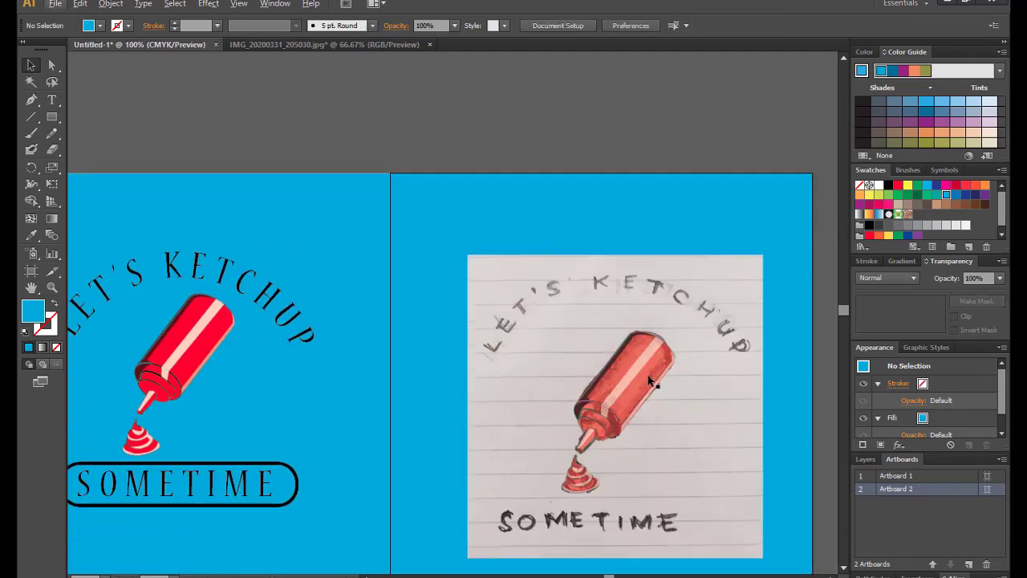
{"action": "key", "text": "ctrl+alt+0"}
{"action": "key", "text": "ctrl+1"}
{"action": "key", "text": "ctrl+alt+0"}
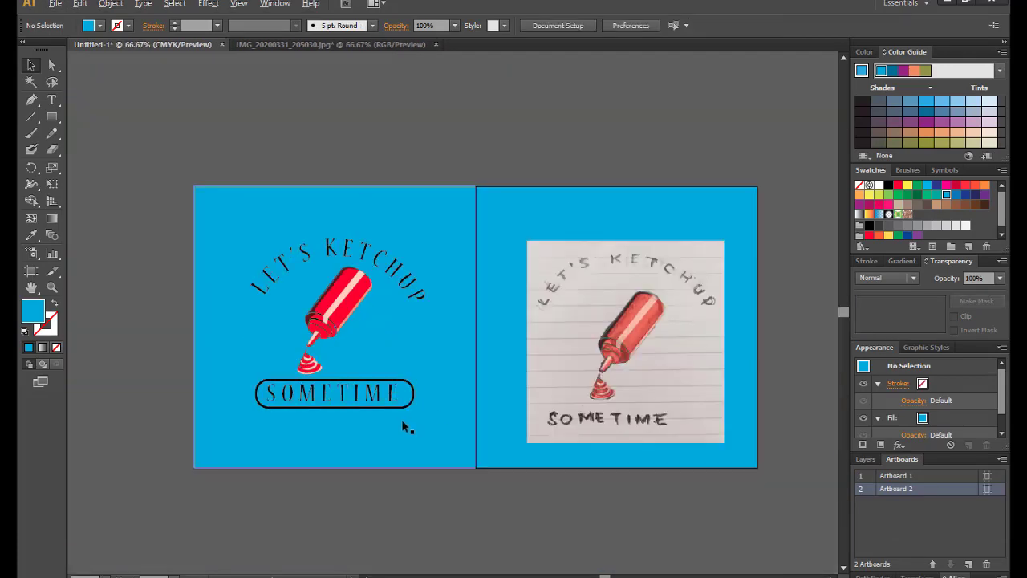
{"action": "key", "text": "ctrl+1"}
{"action": "left_click", "coordinate": [496, 303]}
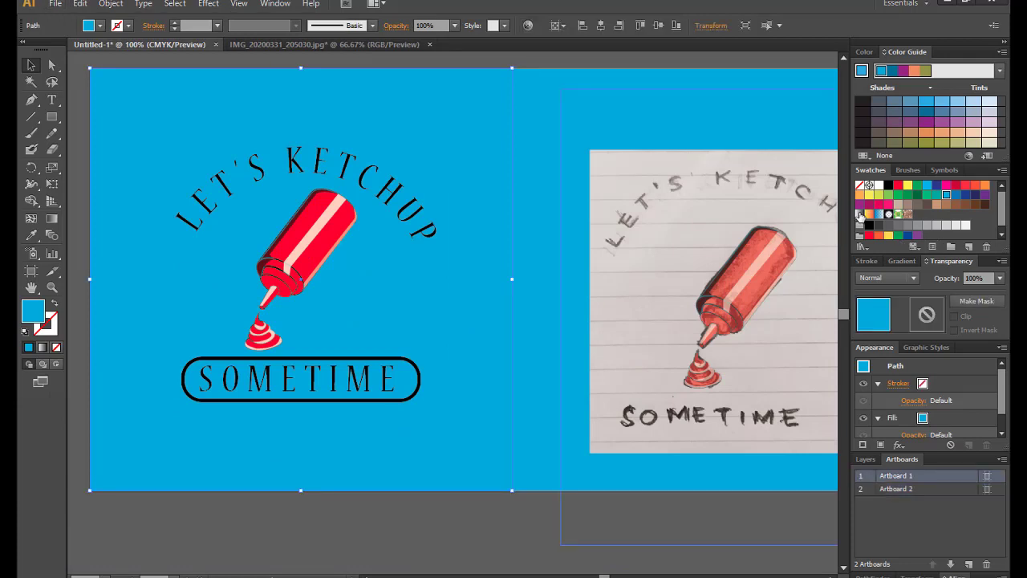
Fill the first background with a radial gradient ending in blue, with a wider white centre.
{"action": "left_click", "coordinate": [859, 214]}
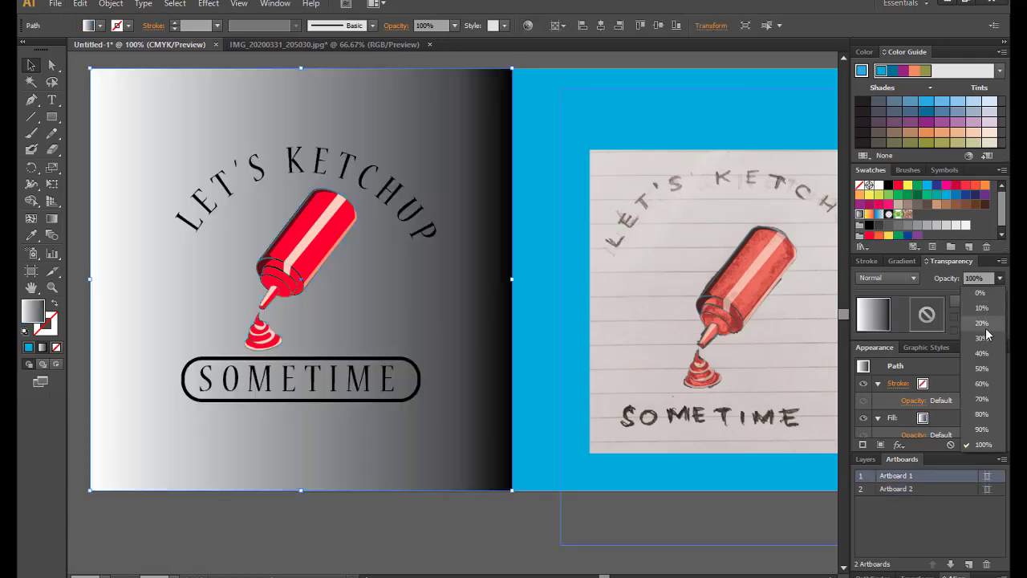
{"action": "left_click", "coordinate": [903, 261]}
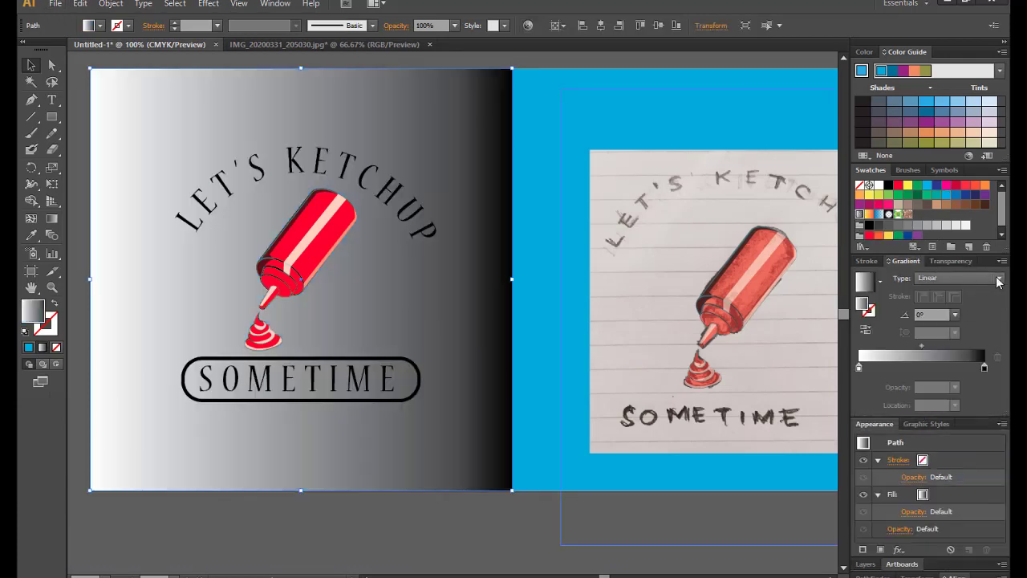
{"action": "left_click", "coordinate": [955, 277]}
{"action": "left_click", "coordinate": [931, 299]}
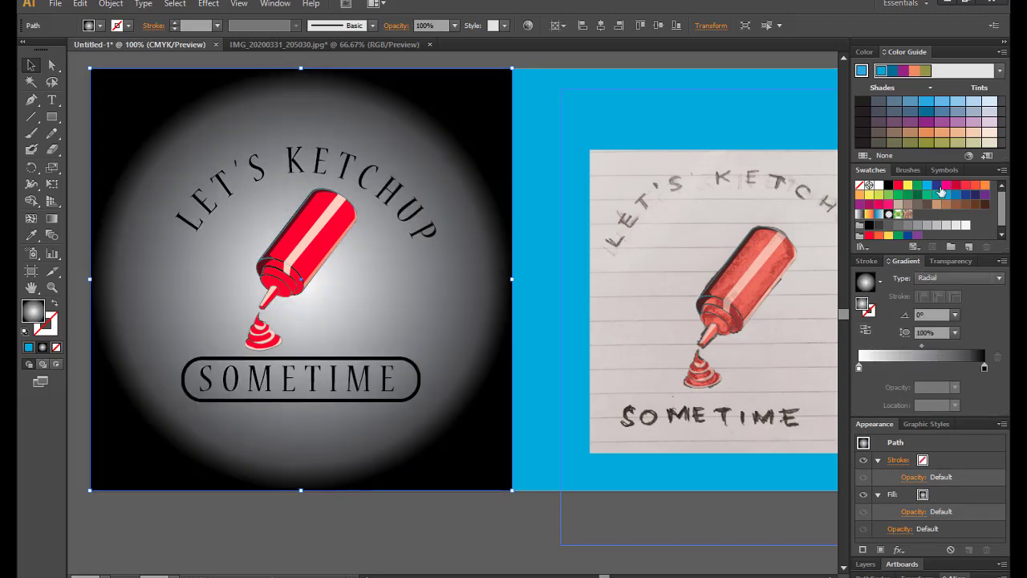
{"action": "left_click", "coordinate": [985, 368]}
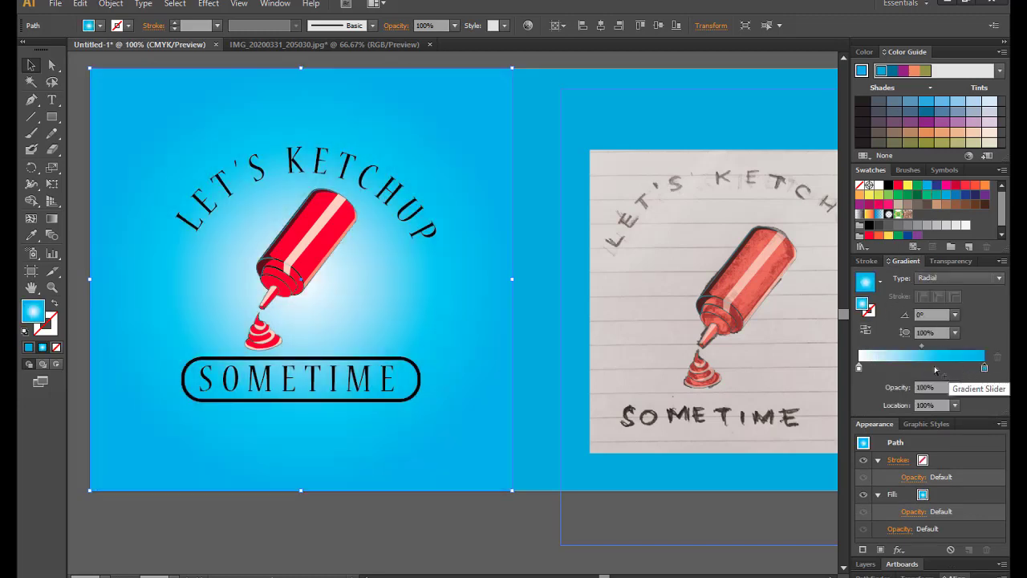
{"action": "left_click_drag", "start_coordinate": [925, 350], "coordinate": [950, 353]}
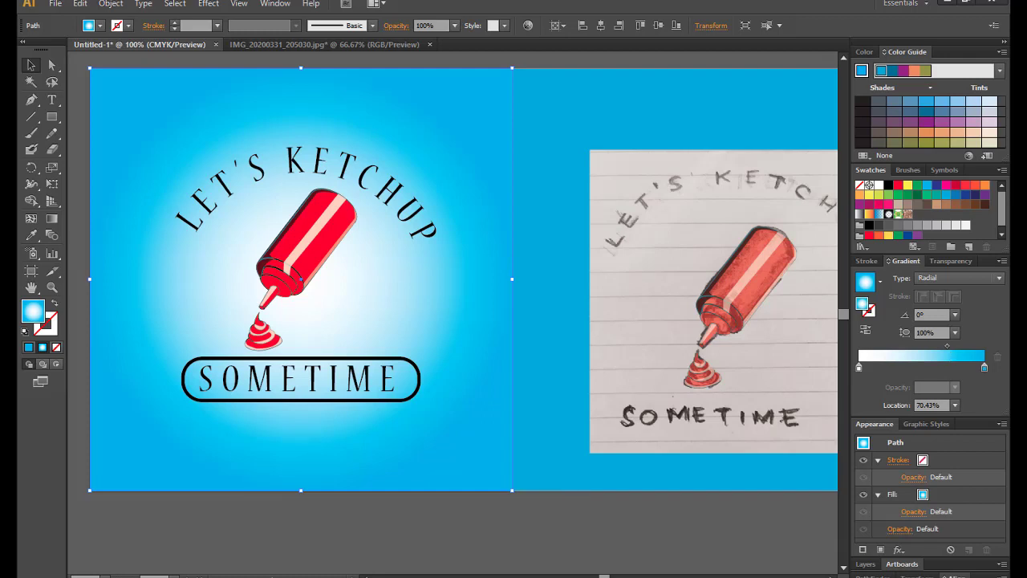
Copy the radial gradient onto the second artboard's background, then zoom out to show both.
{"action": "scroll", "coordinate": [747, 357], "scroll_direction": "right", "scroll_amount": 3}
{"action": "key", "text": "g"}
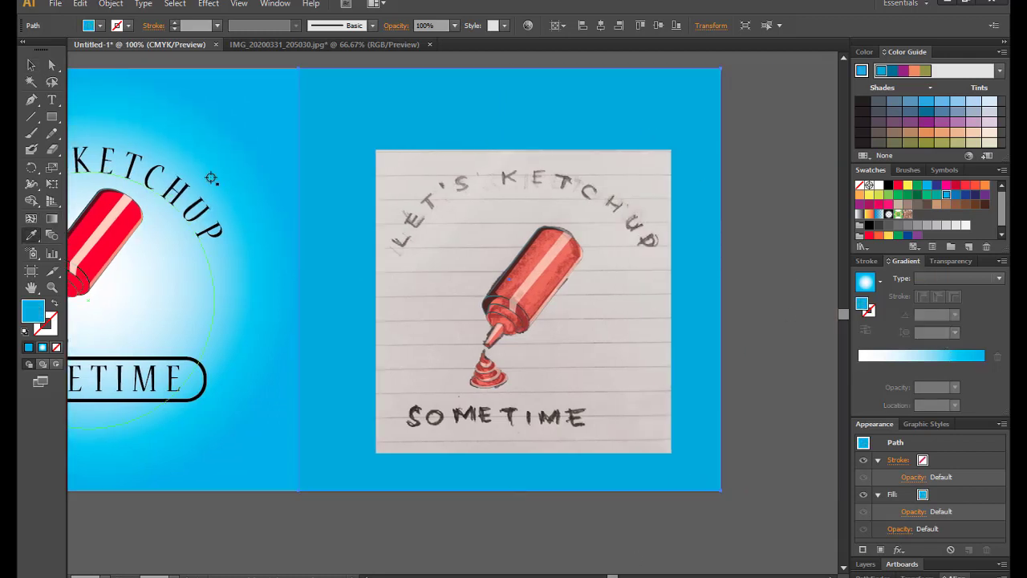
{"action": "left_click", "coordinate": [235, 170]}
{"action": "key", "text": "v"}
{"action": "key", "text": "ctrl+minus"}
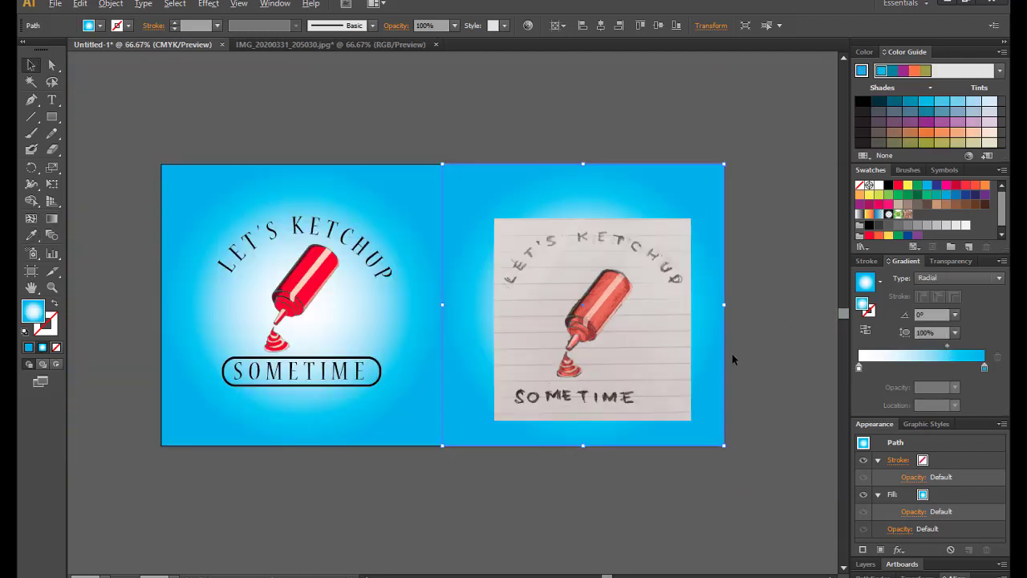
{"action": "scroll", "coordinate": [448, 399], "scroll_direction": "down", "scroll_amount": 1}
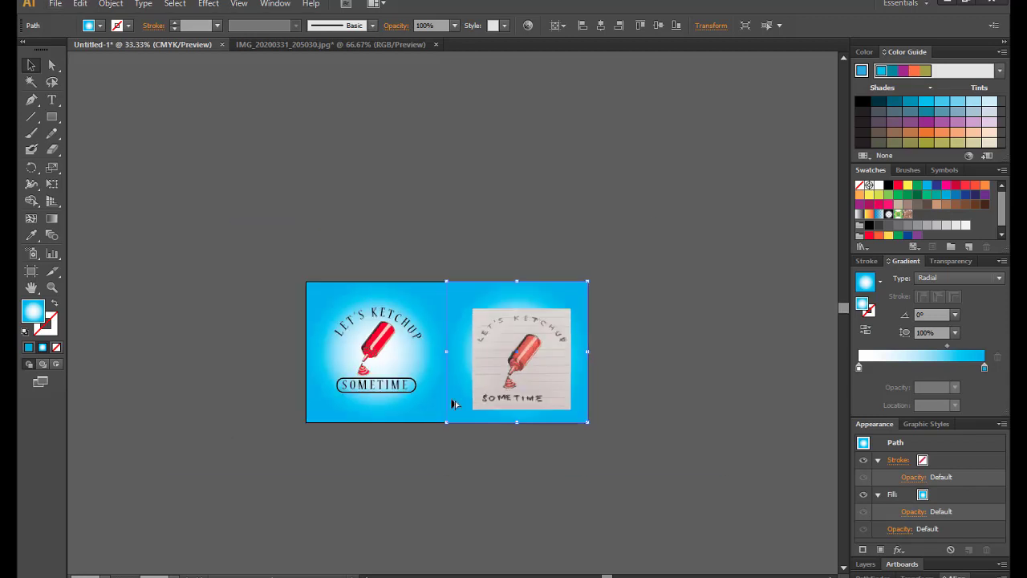
{"action": "scroll", "coordinate": [455, 400], "scroll_direction": "up", "scroll_amount": 1}
{"action": "scroll", "coordinate": [499, 456], "scroll_direction": "down", "scroll_amount": 2}
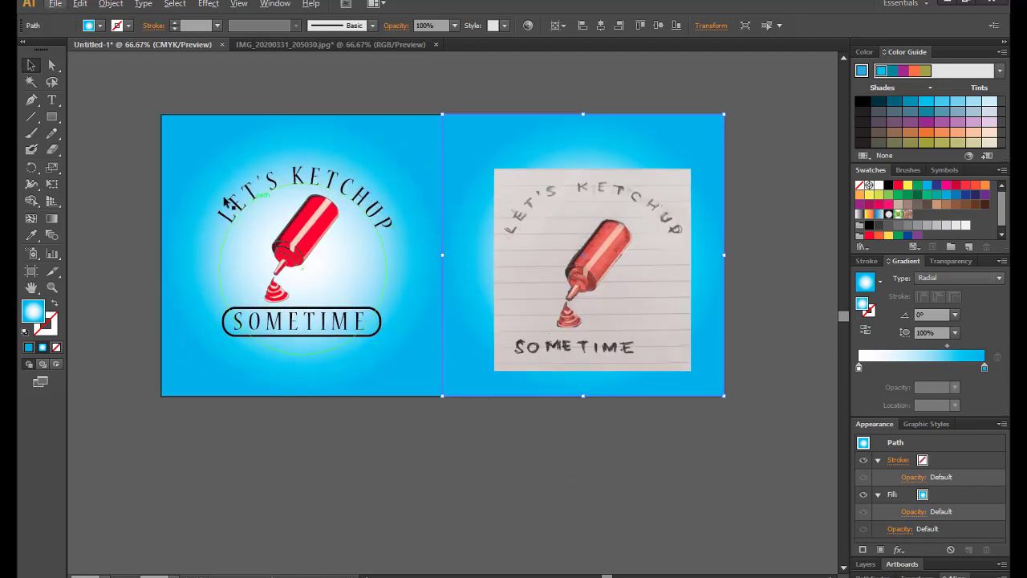
Add the DAY 44 title at 36 pt, moved down slightly and centred horizontally on the artboard.
{"action": "left_click", "coordinate": [53, 101]}
{"action": "type", "text": "DAY 44"}
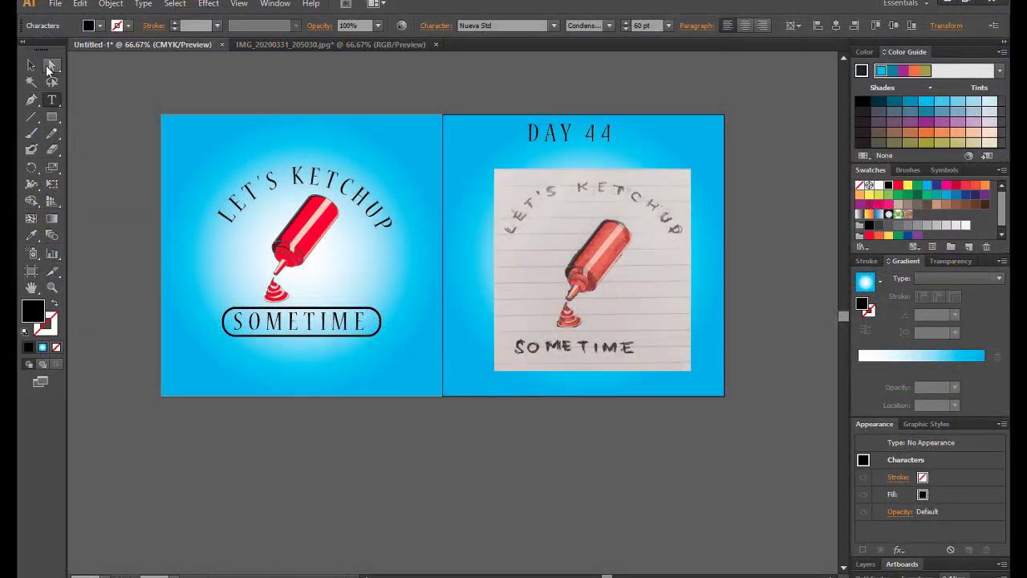
{"action": "left_click", "coordinate": [30, 64]}
{"action": "left_click_drag", "start_coordinate": [570, 138], "coordinate": [570, 158]}
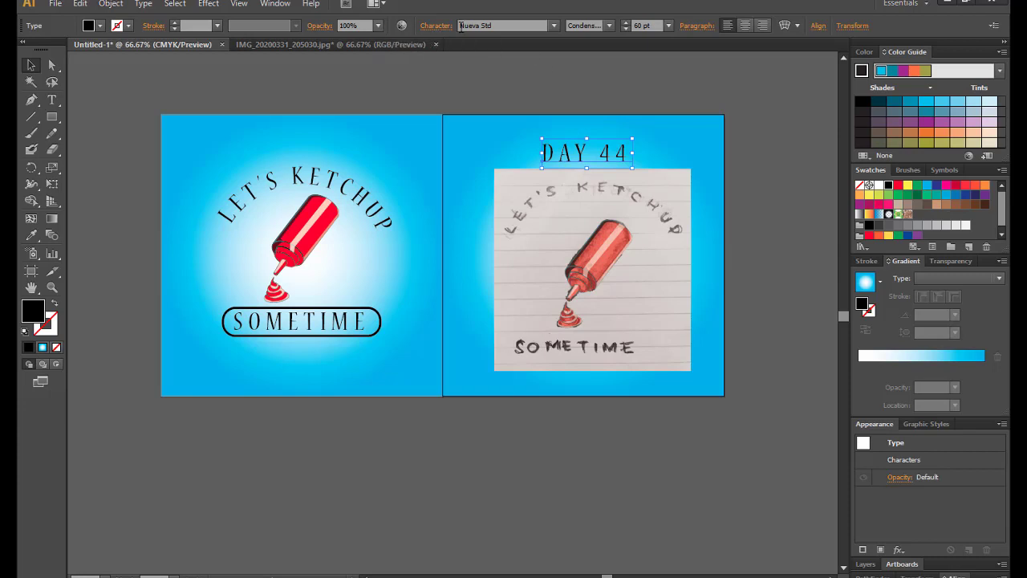
{"action": "left_click", "coordinate": [431, 29]}
{"action": "left_click", "coordinate": [668, 25]}
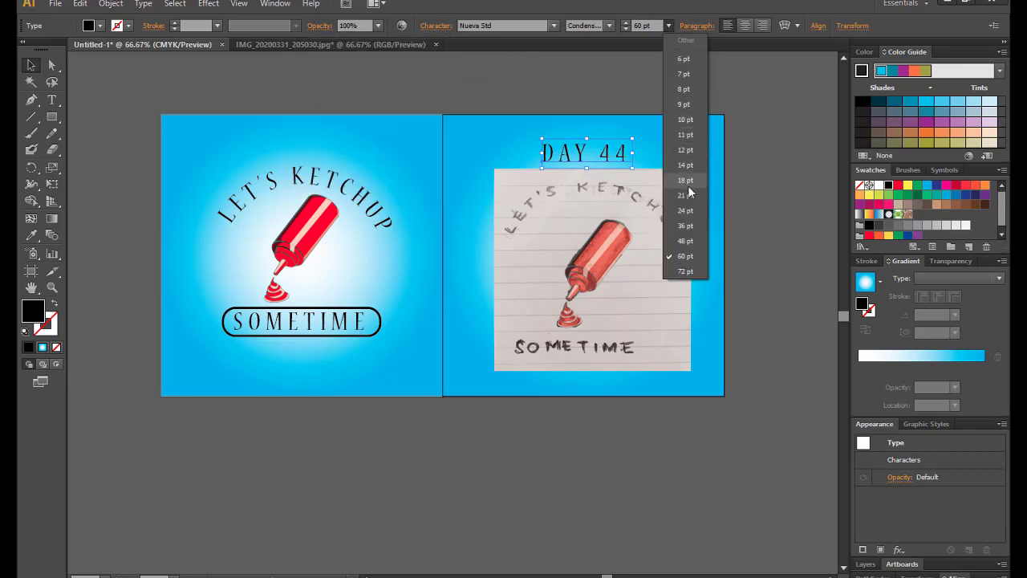
{"action": "left_click", "coordinate": [692, 225]}
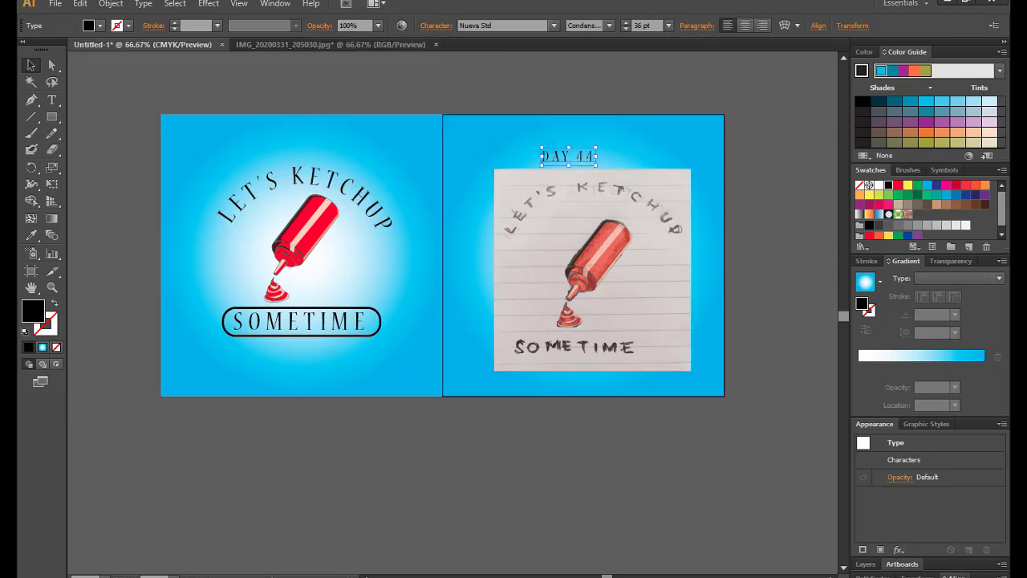
{"action": "left_click", "coordinate": [955, 575]}
{"action": "left_click", "coordinate": [887, 493]}
Change the DAY 44 font to Impact and enlarge it to 48 pt.
{"action": "left_click", "coordinate": [436, 25]}
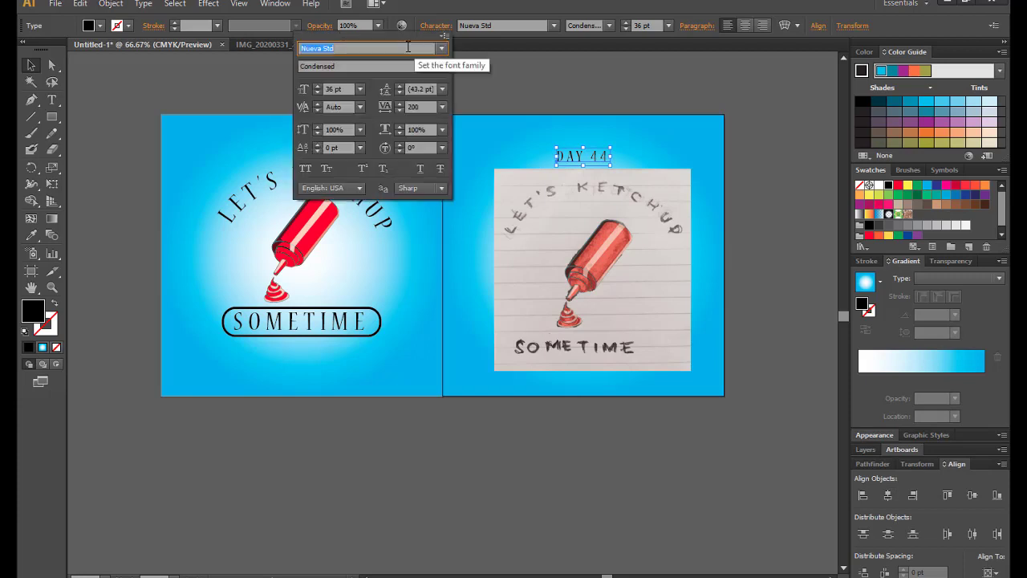
{"action": "key", "text": "Up"}
{"action": "key", "text": "Up"}
{"action": "key", "text": "Up"}
{"action": "key", "text": "Up"}
{"action": "key", "text": "Up"}
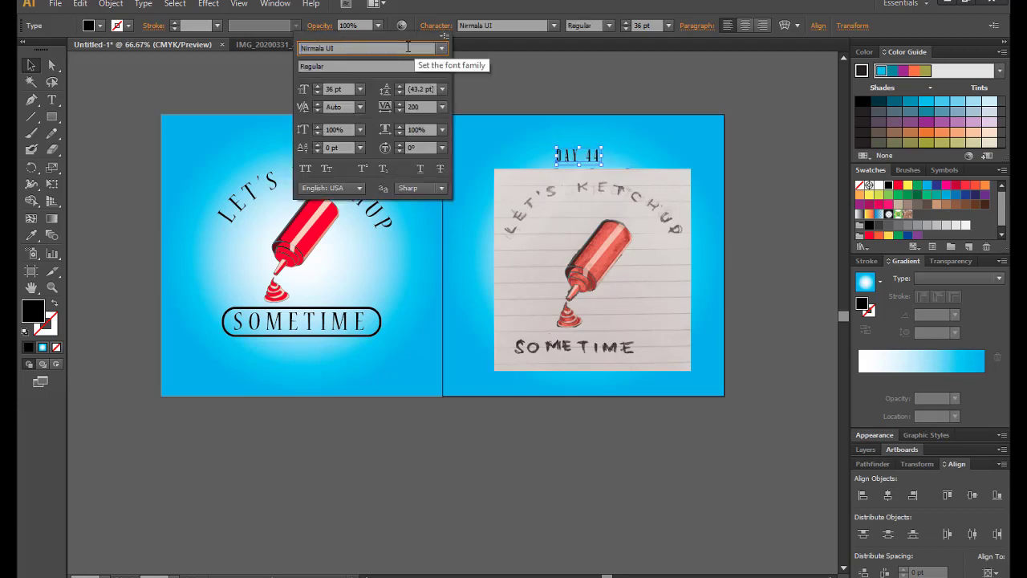
{"action": "key", "text": "Up"}
{"action": "key", "text": "Up"}
{"action": "key", "text": "Up"}
{"action": "key", "text": "Up"}
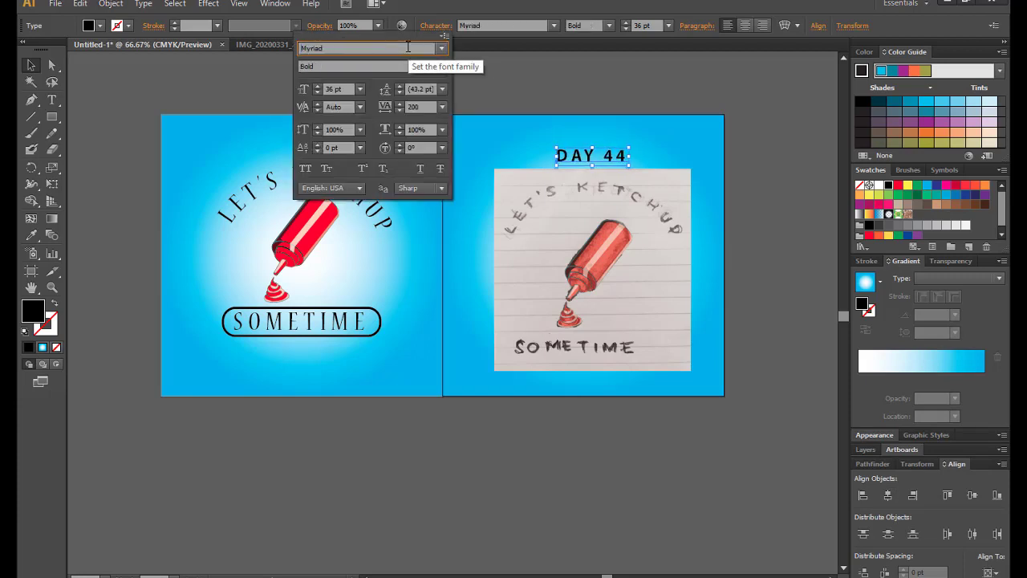
{"action": "key", "text": "Up"}
{"action": "key", "text": "Up"}
{"action": "key", "text": "Up"}
{"action": "key", "text": "Up"}
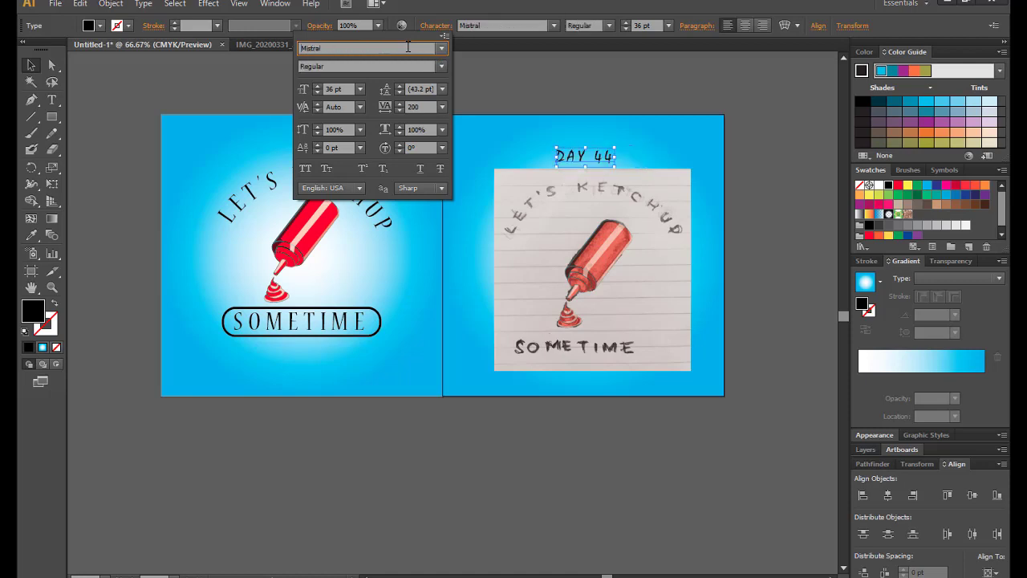
{"action": "key", "text": "Up"}
{"action": "key", "text": "Up"}
{"action": "key", "text": "Up"}
{"action": "key", "text": "Up"}
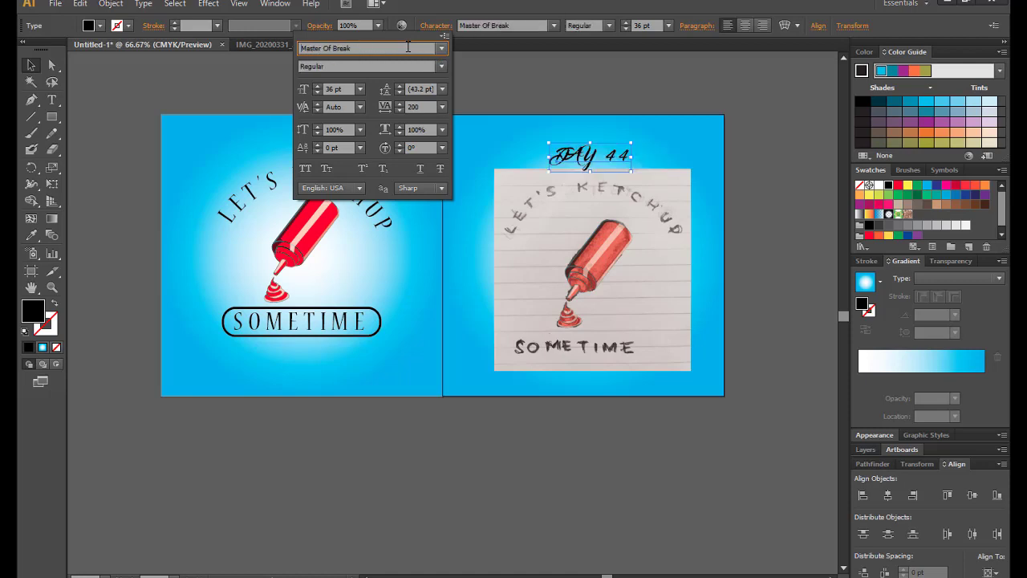
{"action": "key", "text": "Up"}
{"action": "key", "text": "Up"}
{"action": "key", "text": "Up"}
{"action": "key", "text": "Up"}
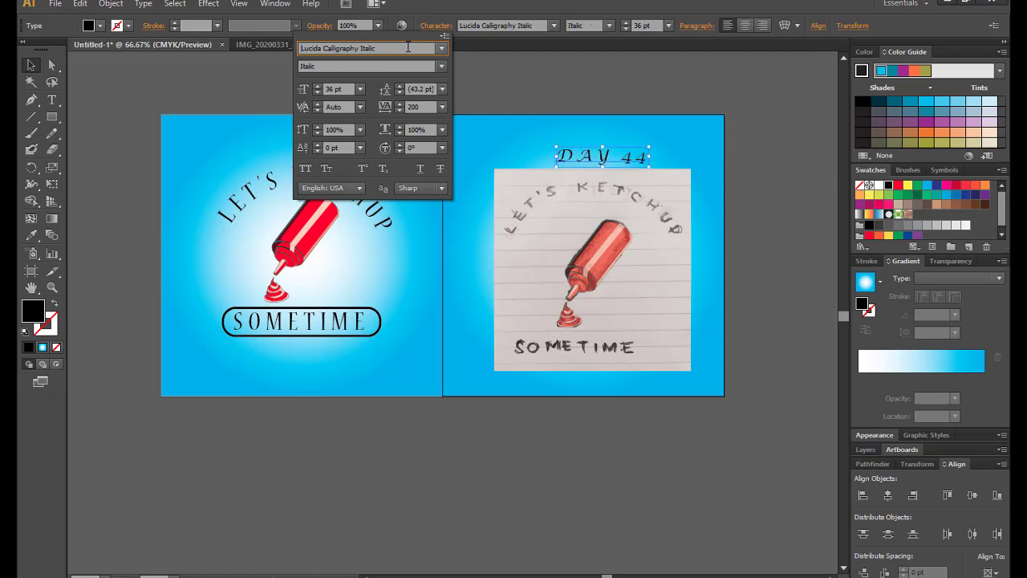
{"action": "key", "text": "Up"}
{"action": "key", "text": "Up"}
{"action": "key", "text": "Up"}
{"action": "key", "text": "Up"}
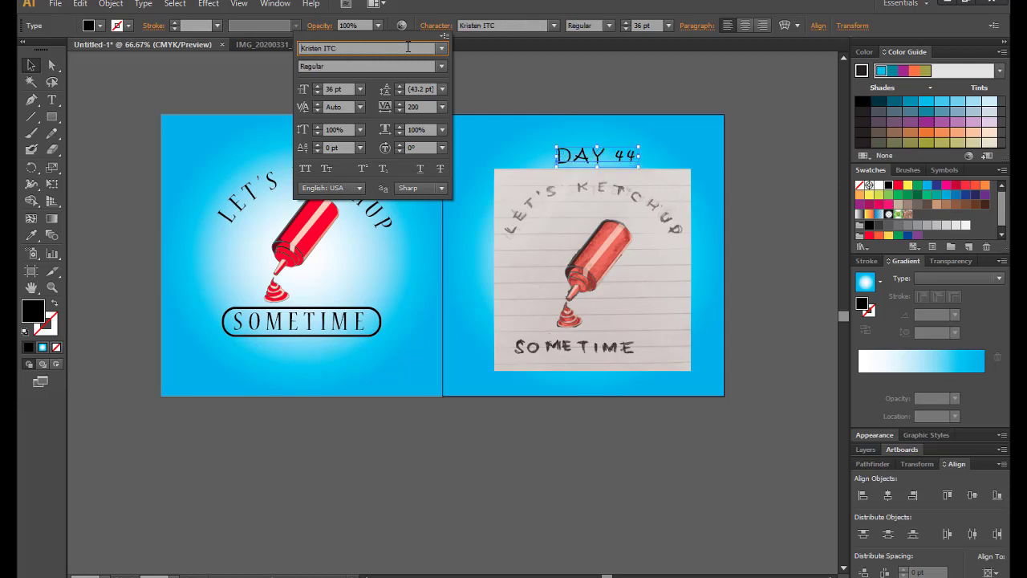
{"action": "key", "text": "Up"}
{"action": "key", "text": "Up"}
{"action": "key", "text": "Down"}
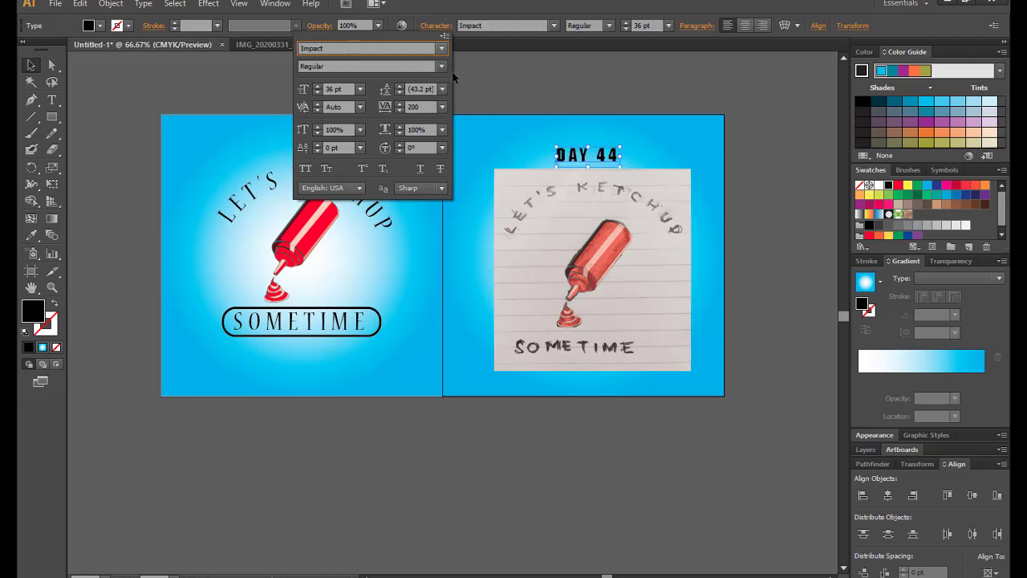
{"action": "left_click", "coordinate": [668, 25]}
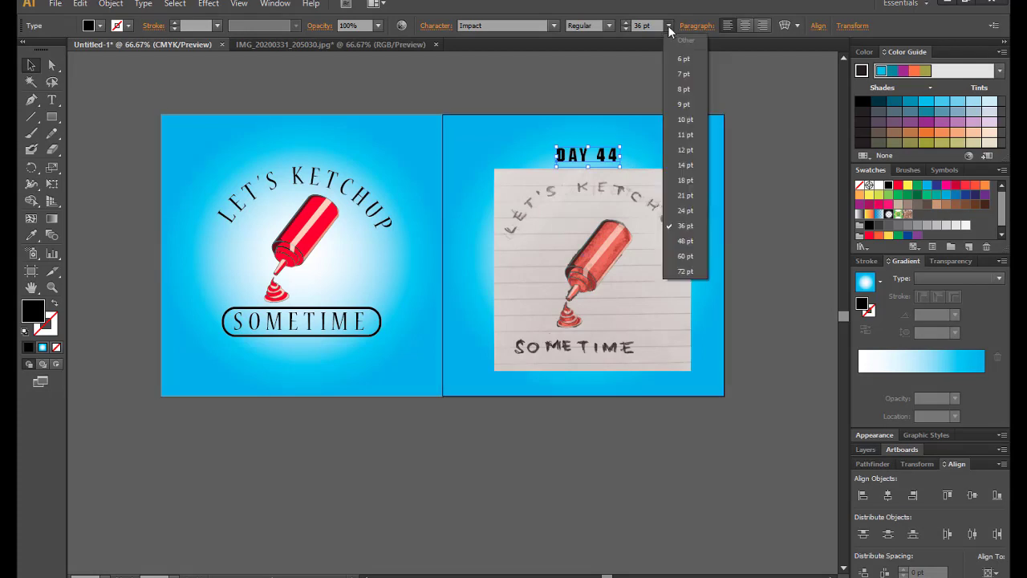
{"action": "left_click", "coordinate": [684, 241]}
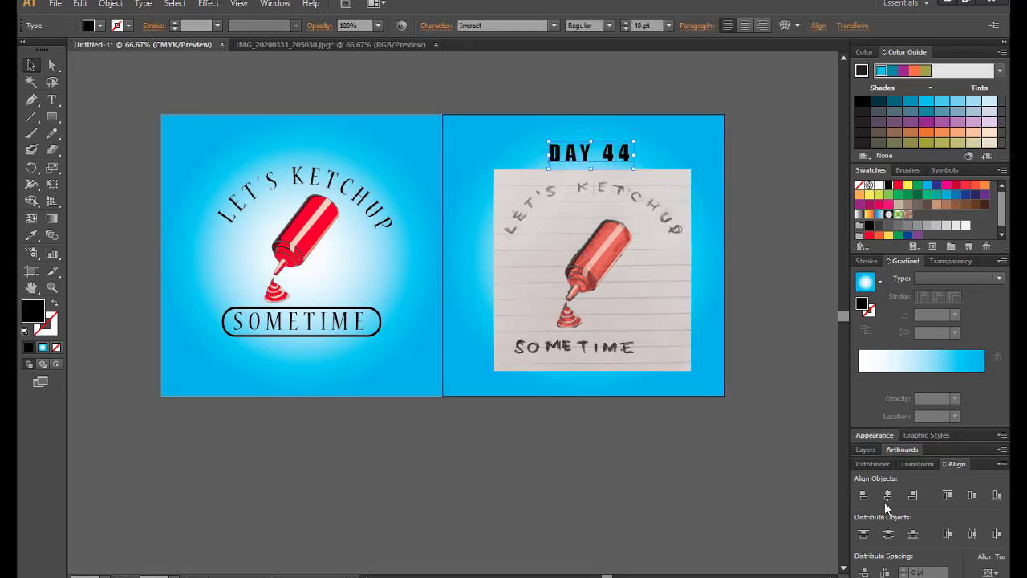
{"action": "left_click", "coordinate": [779, 247]}
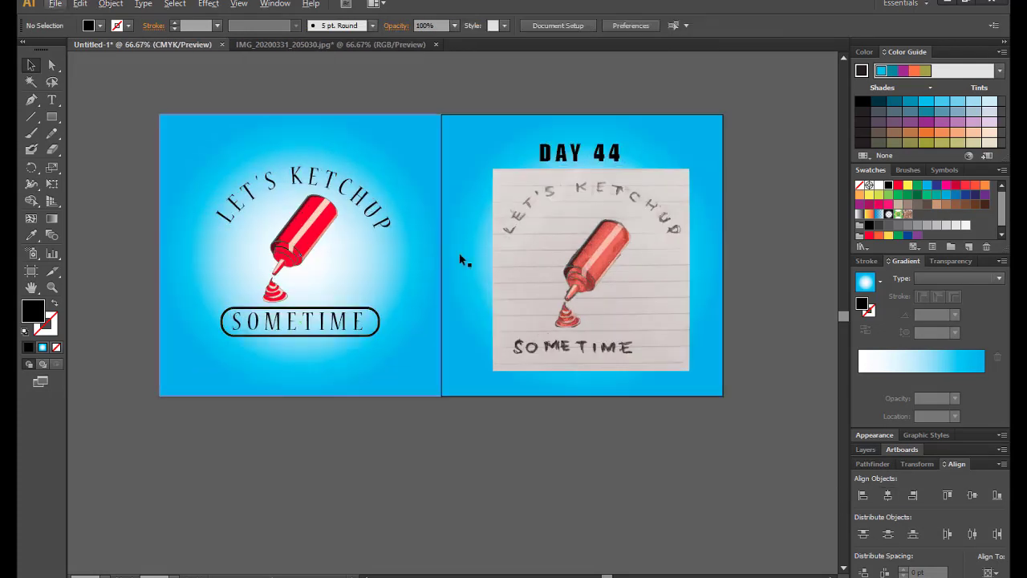
Add a 14 pt credit line with the artist's social-media handle below the SOMETIME badge.
{"action": "key", "text": "t"}
{"action": "left_click", "coordinate": [272, 381]}
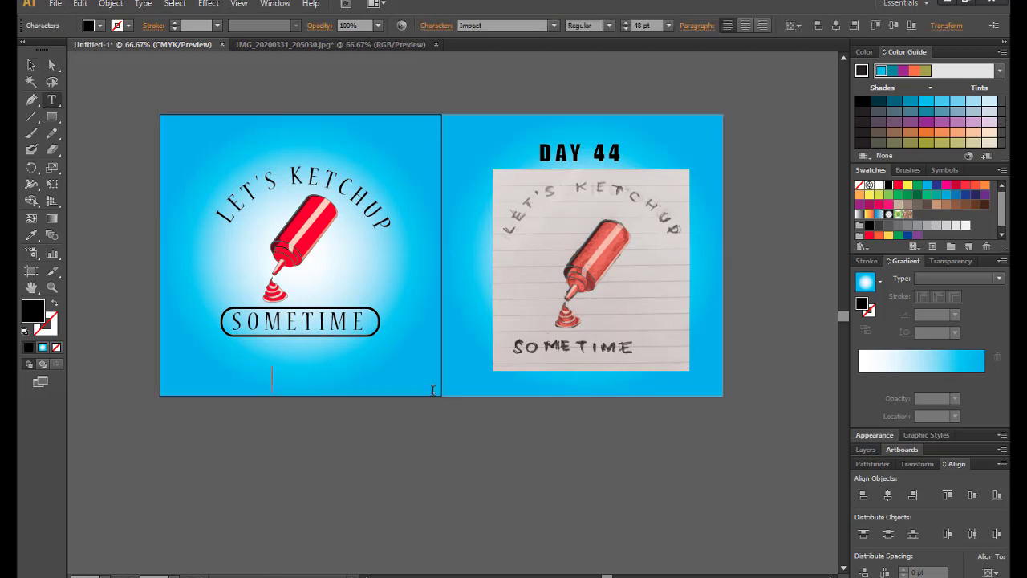
{"action": "left_click", "coordinate": [668, 26]}
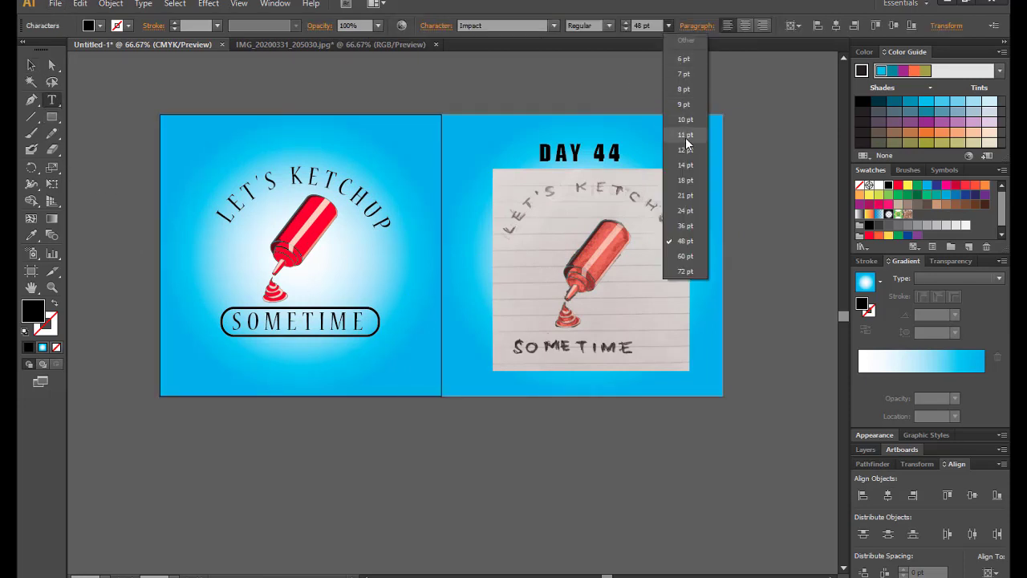
{"action": "left_click", "coordinate": [684, 167]}
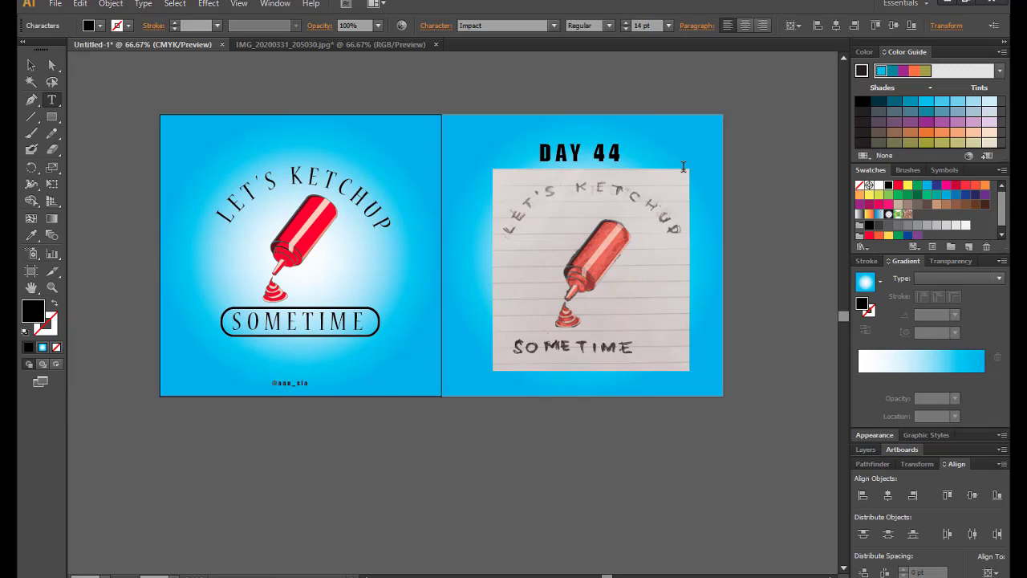
{"action": "key", "text": "Escape"}
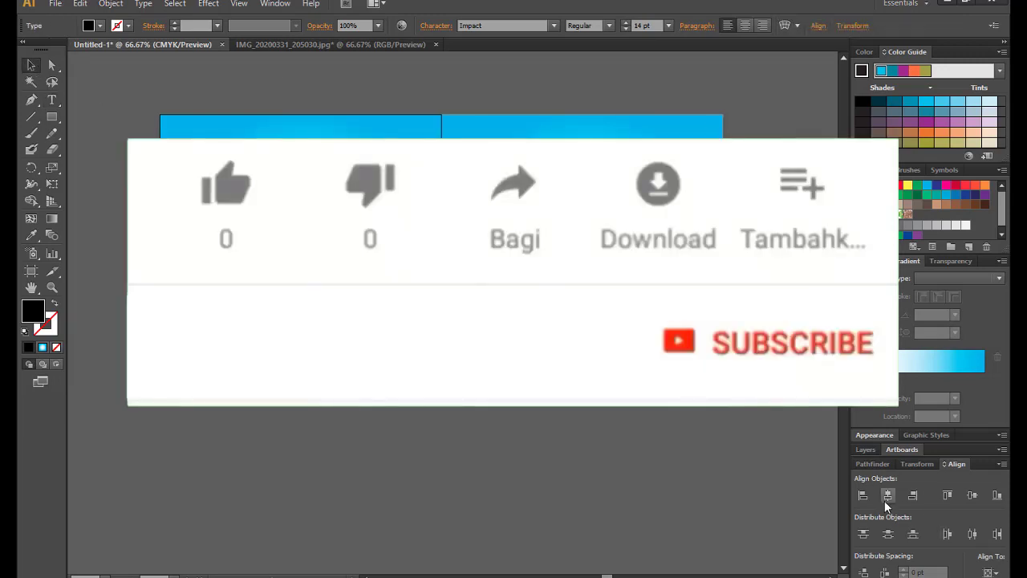
{"action": "left_click", "coordinate": [473, 439]}
{"action": "scroll", "coordinate": [463, 433], "scroll_direction": "up", "scroll_amount": 5}
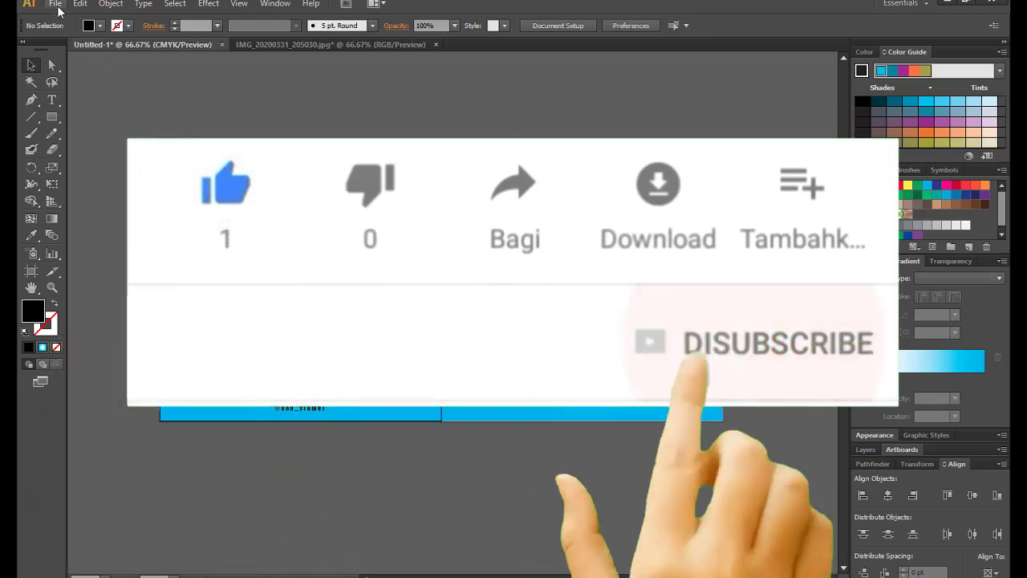
{"action": "key", "text": "ctrl+1"}
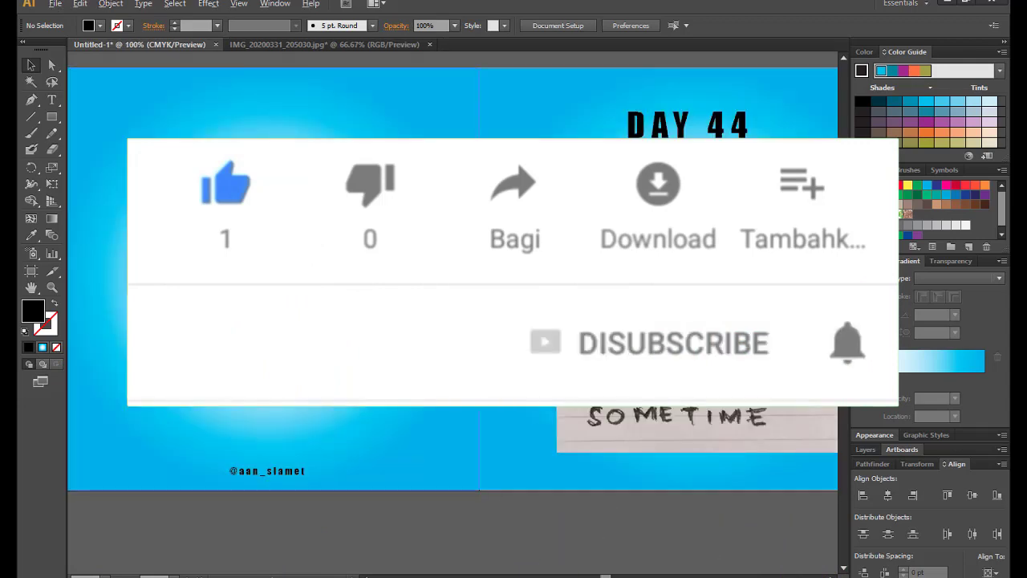